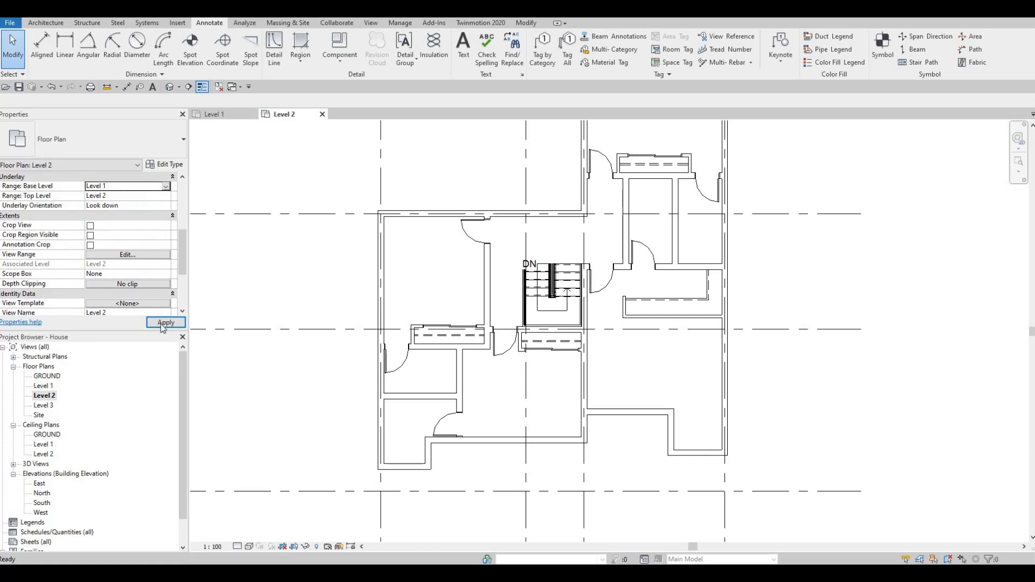
Step: Apply Level 1 as the underlay base level and place a matching M_Toilet-Domestic-2D against the lower-left bathroom's upper wall, about 700 mm from the exterior wall
click(160, 324)
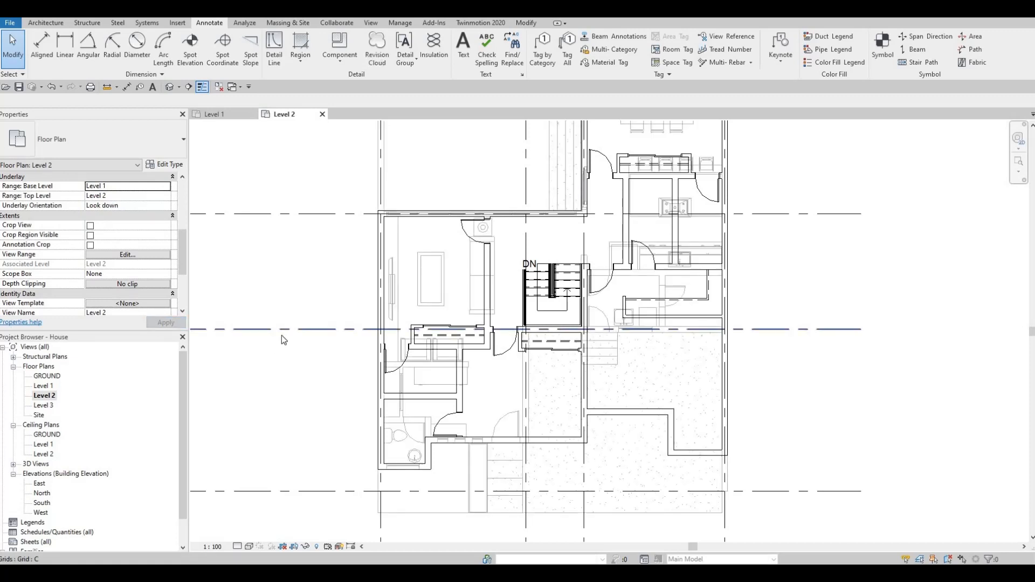
click(394, 442)
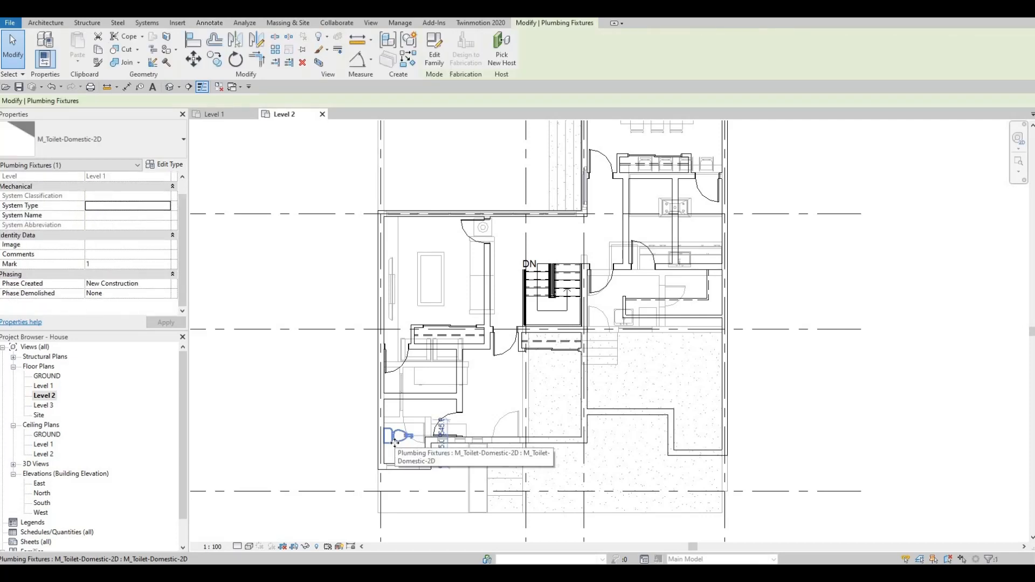
key(c)
key(s)
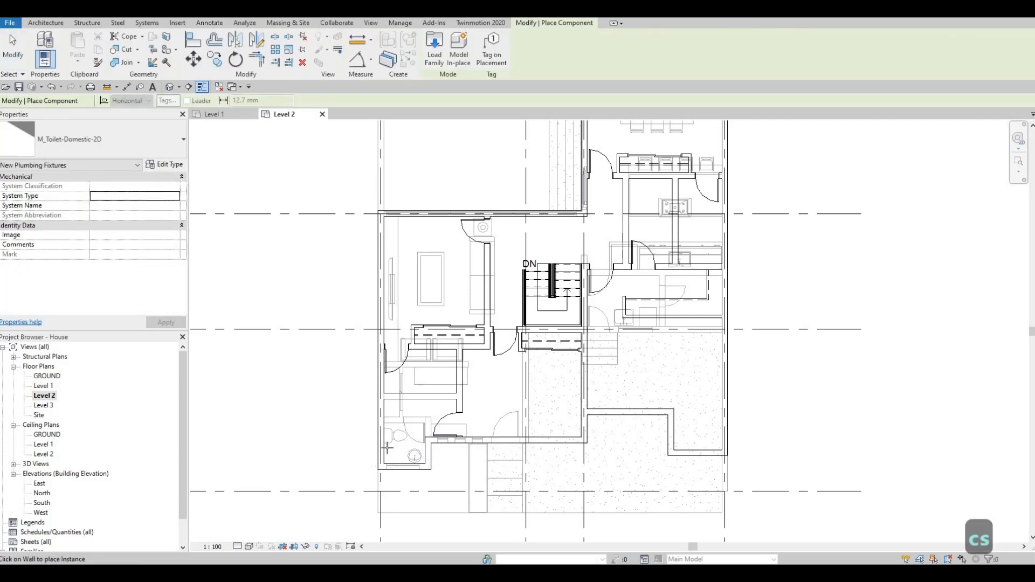
scroll(401, 445, up, 2)
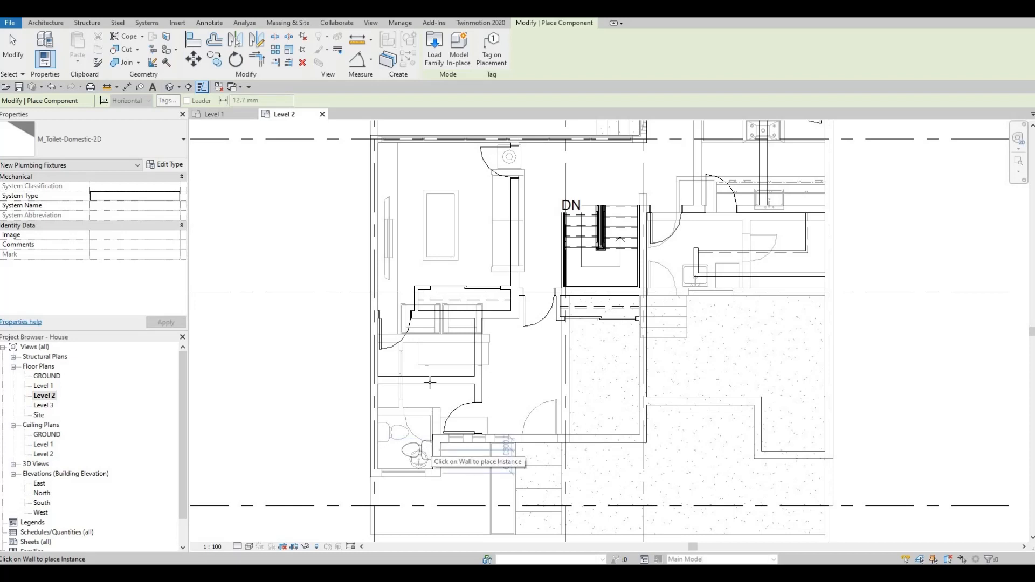
scroll(425, 382, up, 3)
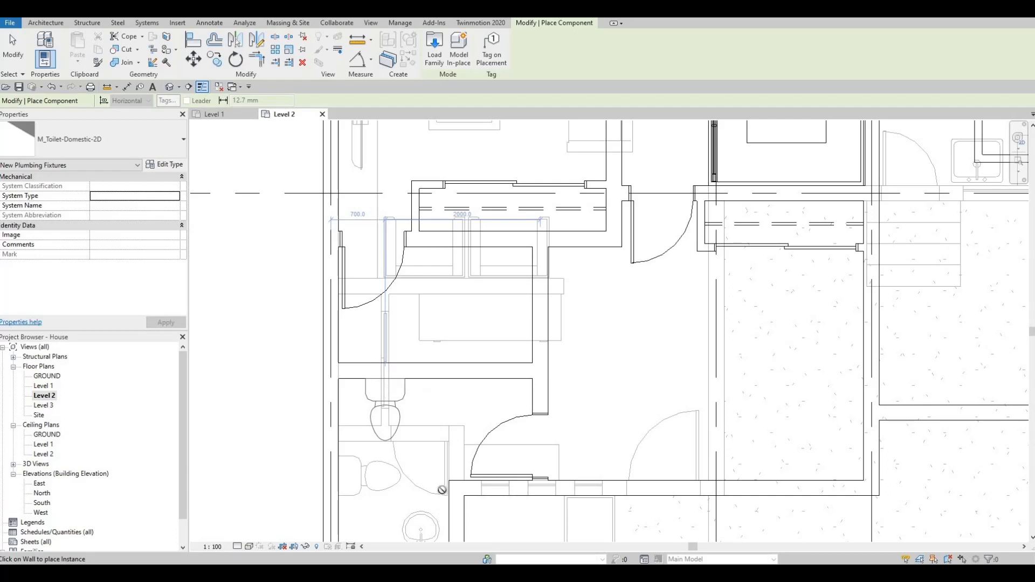
middle_drag(401, 430, 431, 360)
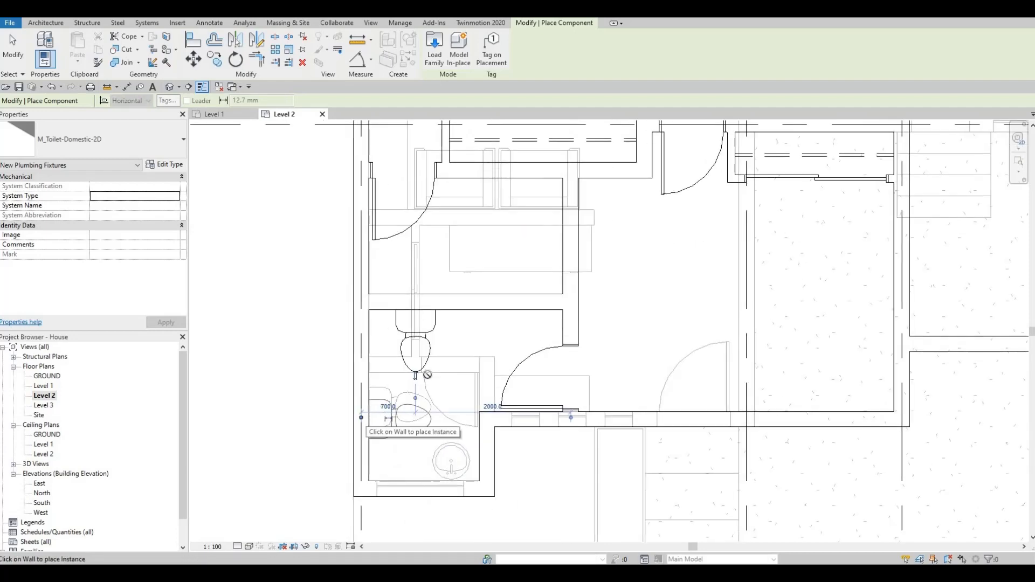
middle_drag(458, 406, 454, 434)
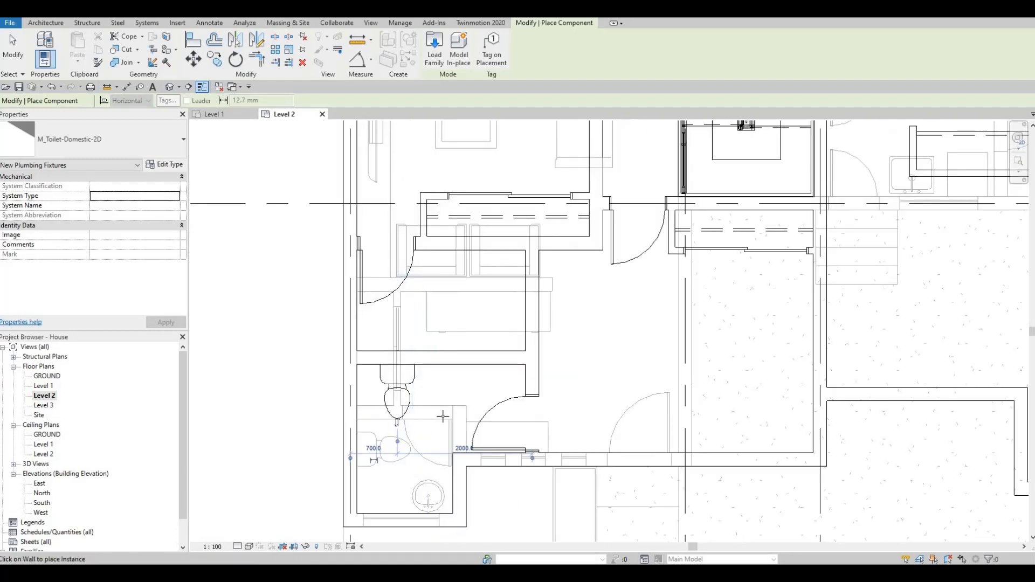
Step: Place a second M_Toilet-Domestic-2D on the lower wall of the adjoining upper bathroom, about 1200 mm from the exterior wall
middle_drag(495, 343, 471, 402)
scroll(441, 419, down, 2)
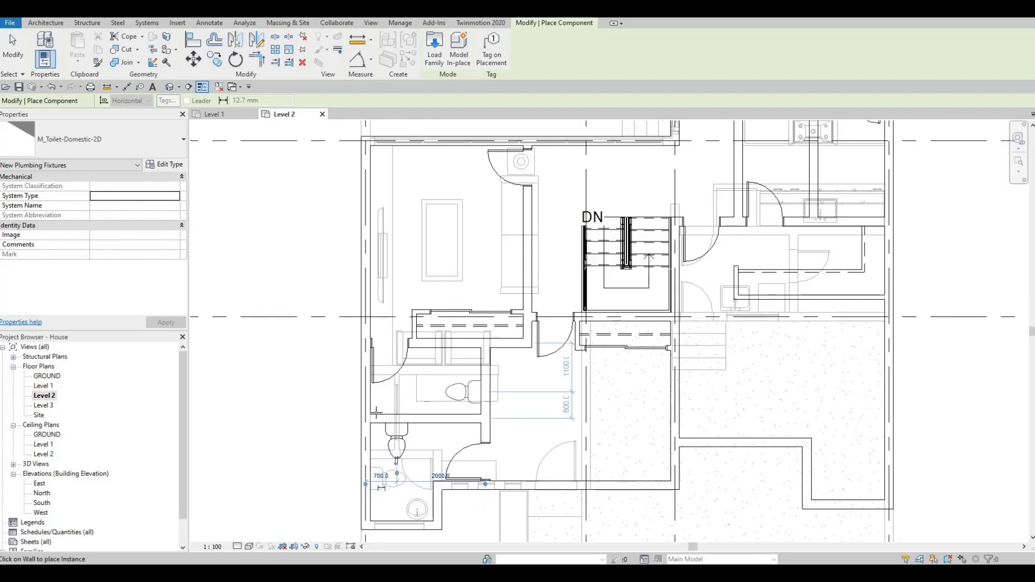
scroll(378, 413, up, 2)
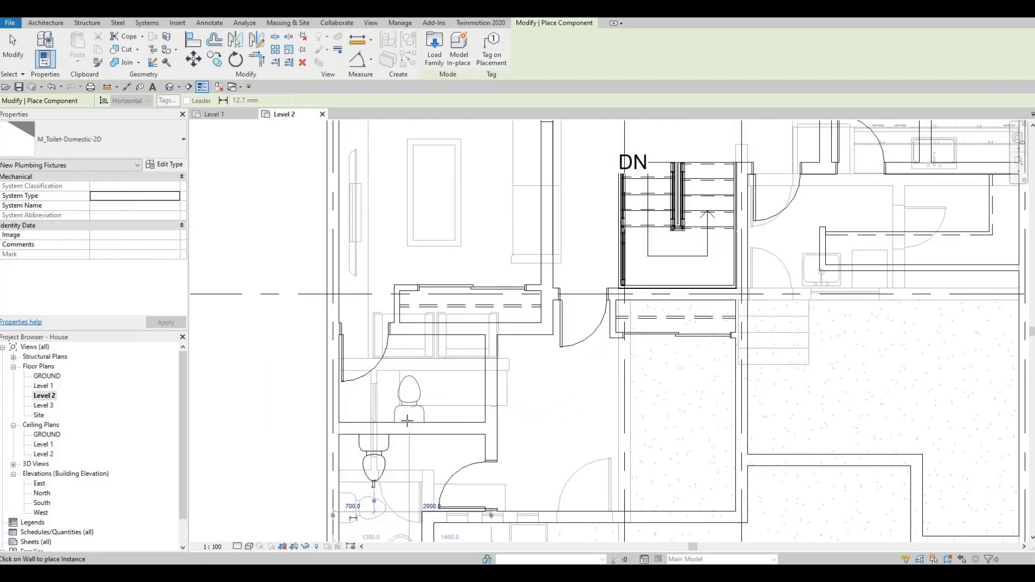
click(406, 422)
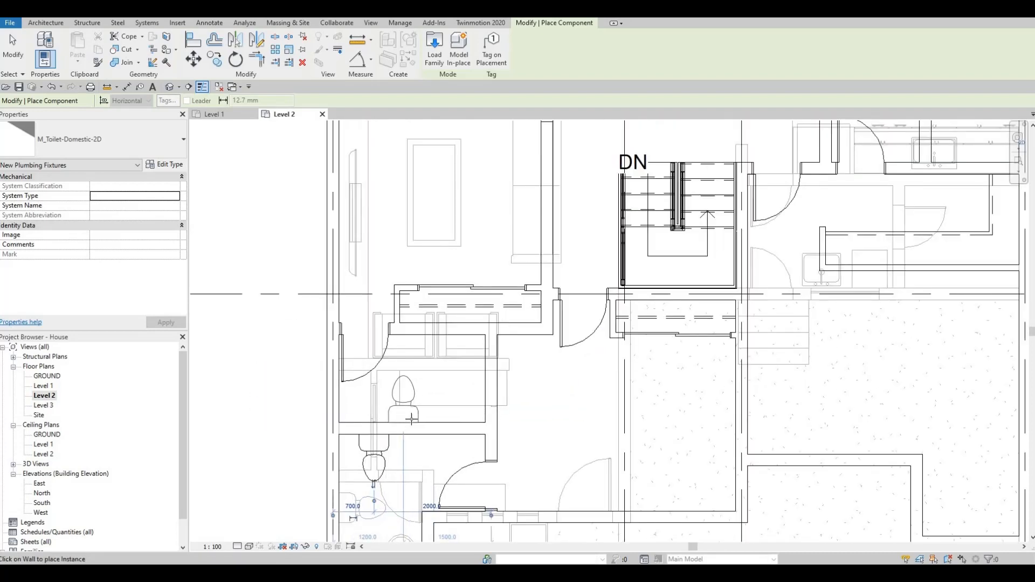
scroll(413, 399, down, 5)
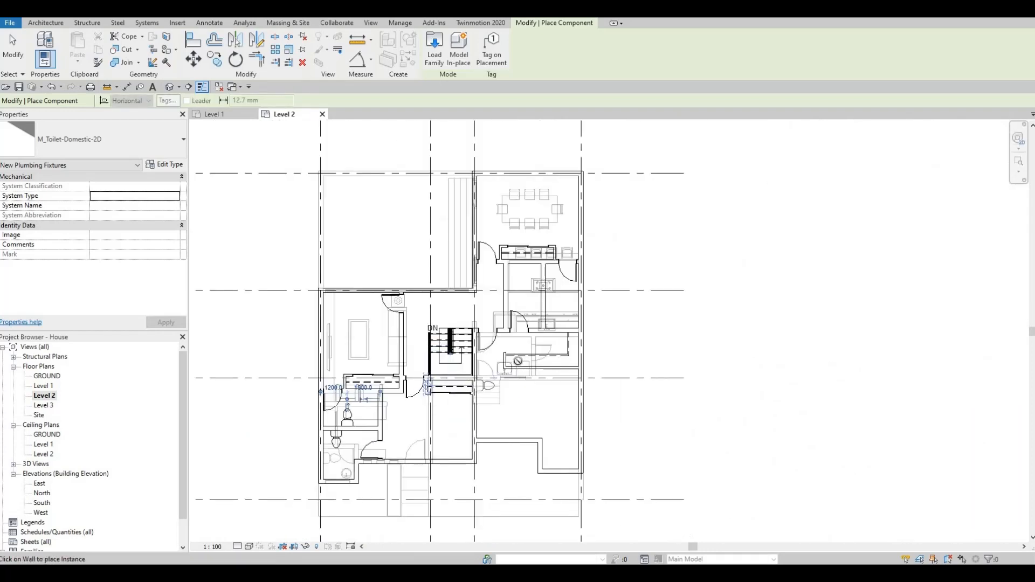
scroll(561, 338, up, 3)
scroll(517, 371, down, 3)
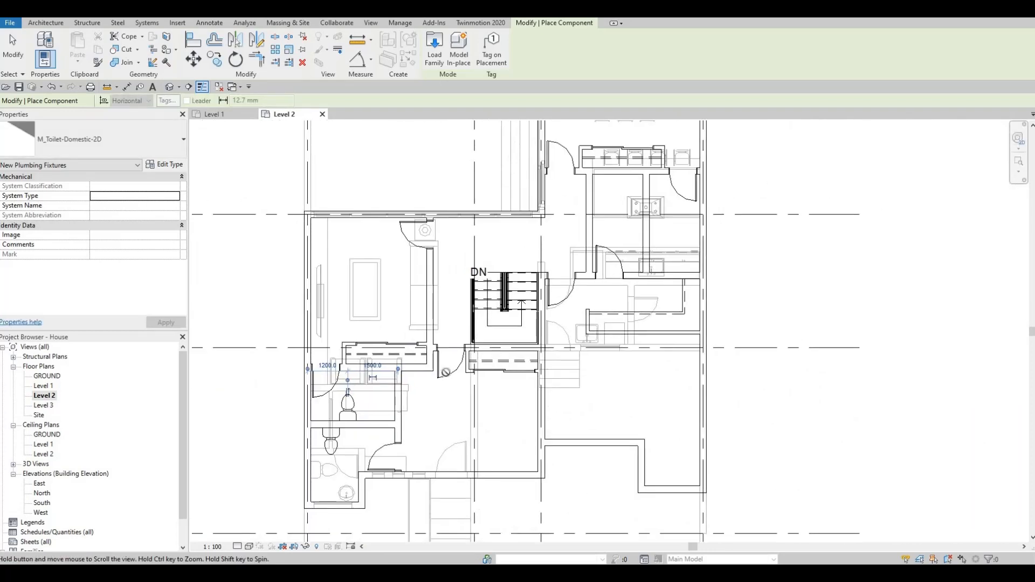
scroll(506, 365, up, 1)
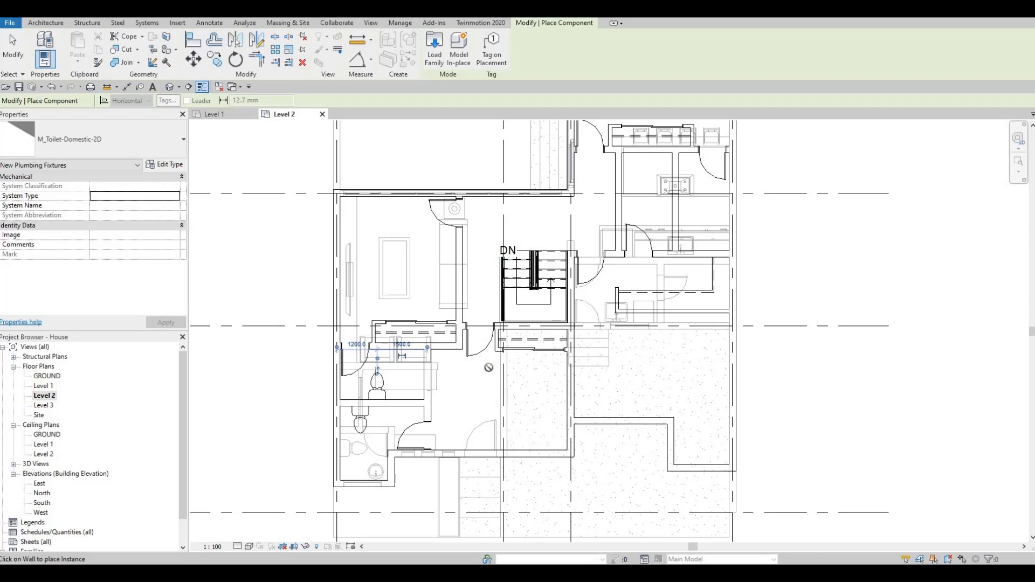
key(Escape)
key(Escape)
key(Escape)
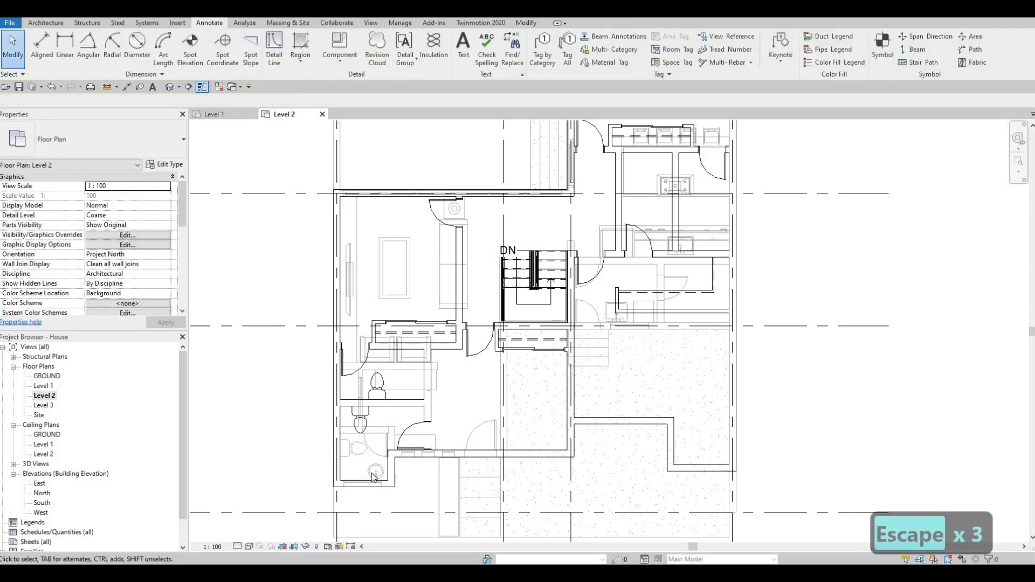
Step: Create a matching M_Sink Vanity-Round from the underlay sink, rotate it and place it beside the upper bathroom's toilet, about 500 mm from the exterior wall
click(374, 472)
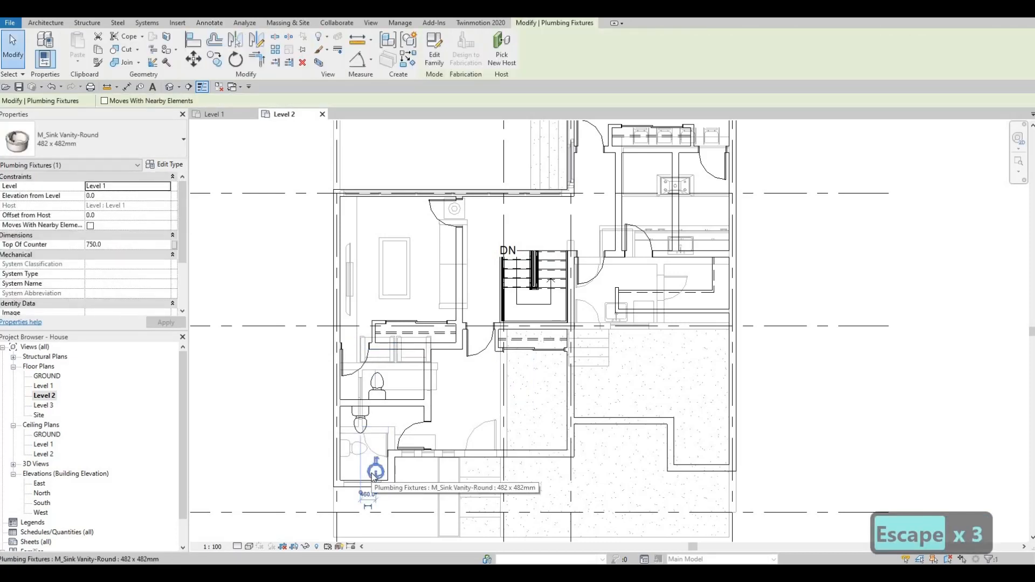
key(c)
key(s)
scroll(409, 410, up, 4)
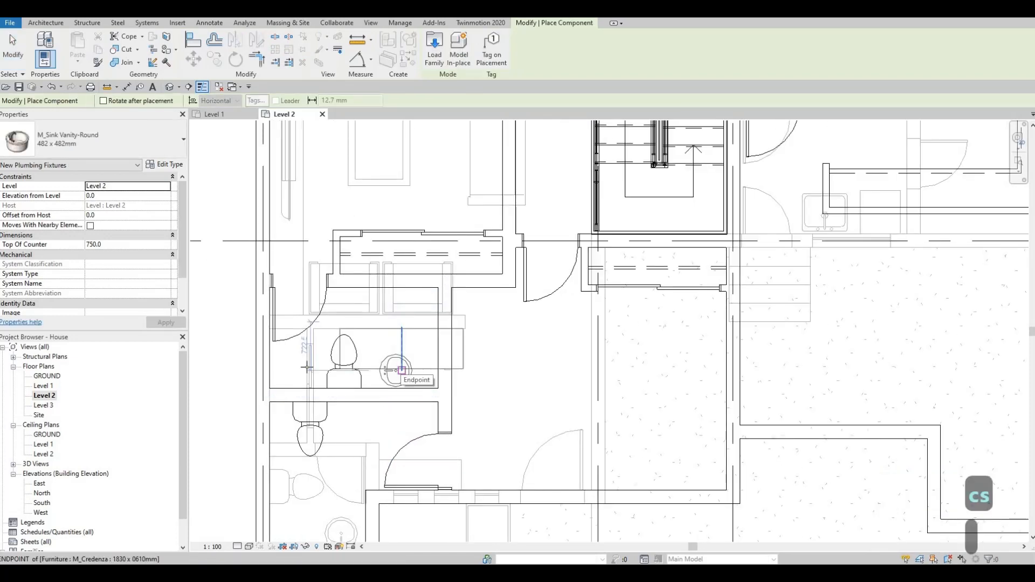
key(space)
key(space)
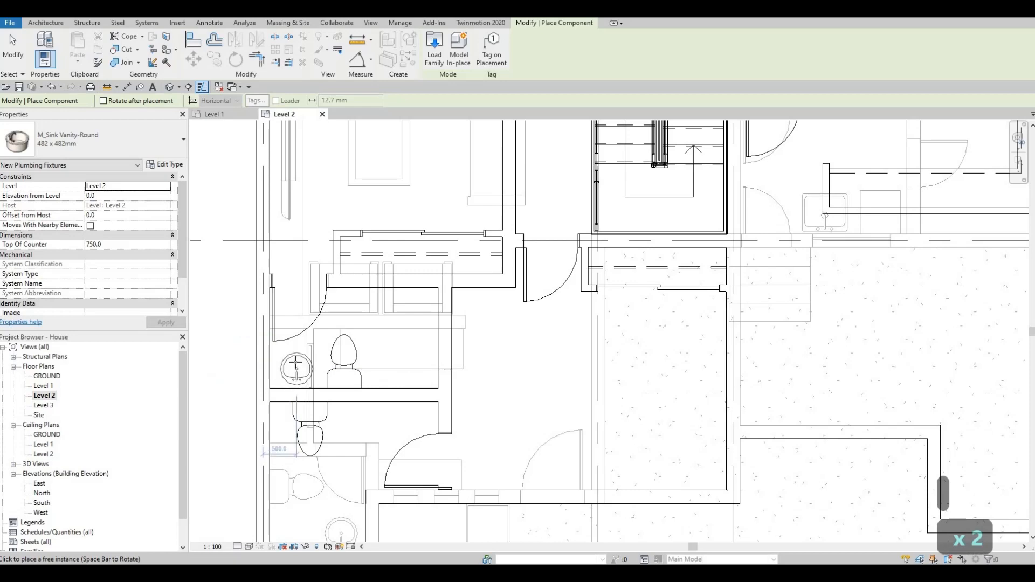
click(296, 365)
scroll(400, 398, down, 1)
scroll(399, 398, down, 3)
key(Escape)
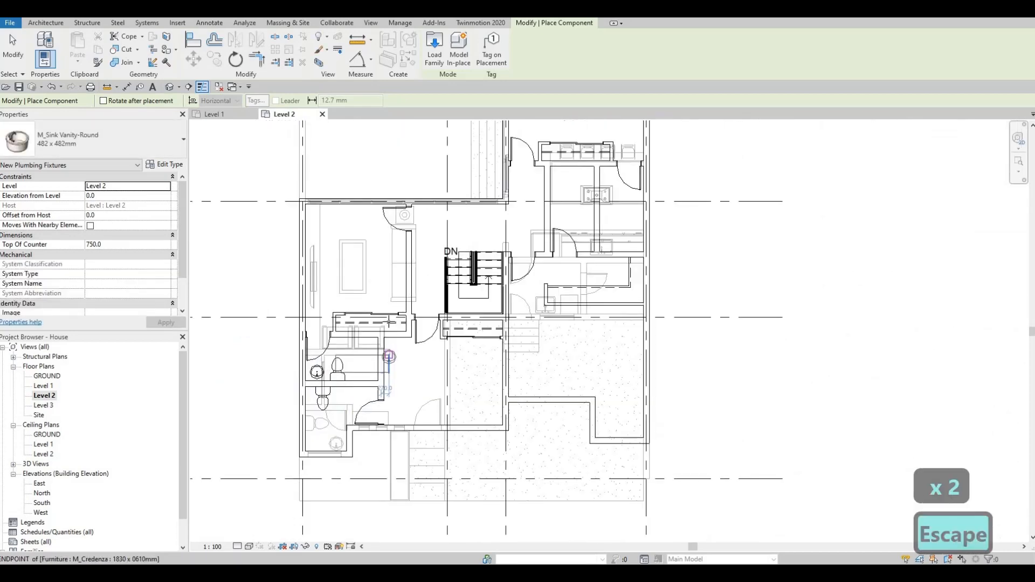
middle_drag(388, 357, 393, 394)
key(Escape)
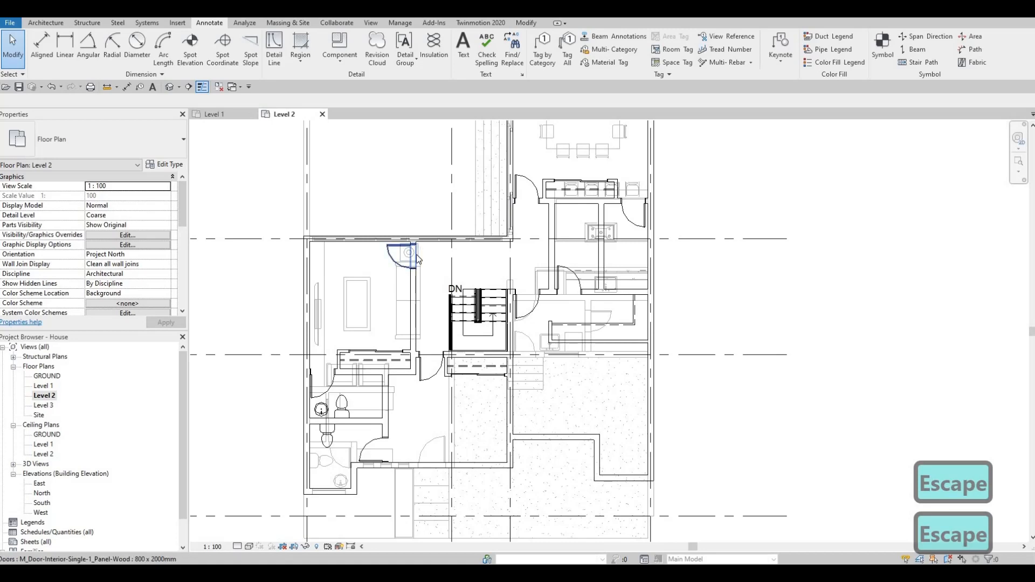
Step: Create a matching M_Table-Night Stand from the underlay table and place it against the bedroom's exterior wall near the upper-left corner
scroll(417, 260, up, 5)
click(414, 256)
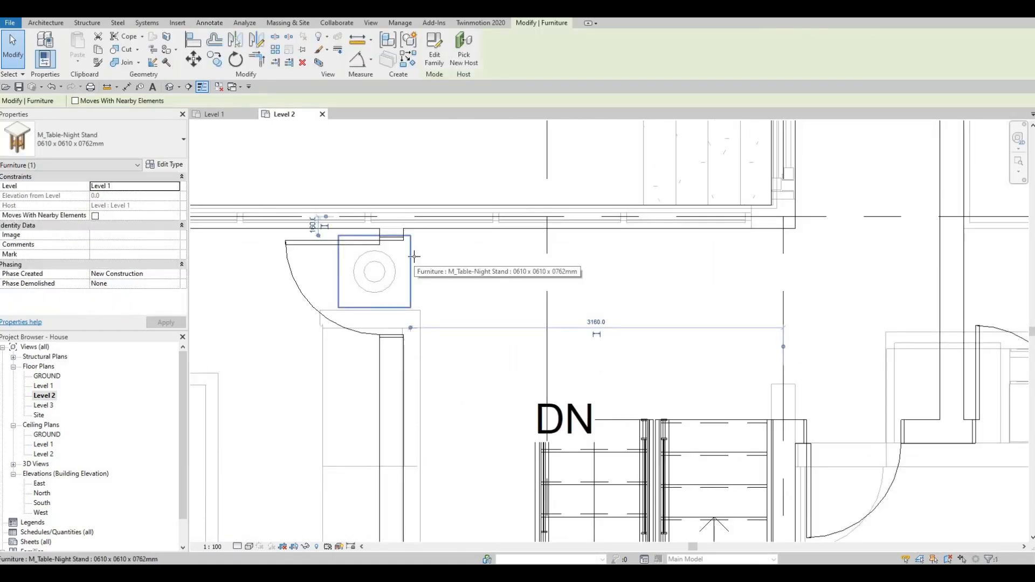
key(c)
key(s)
scroll(377, 269, down, 5)
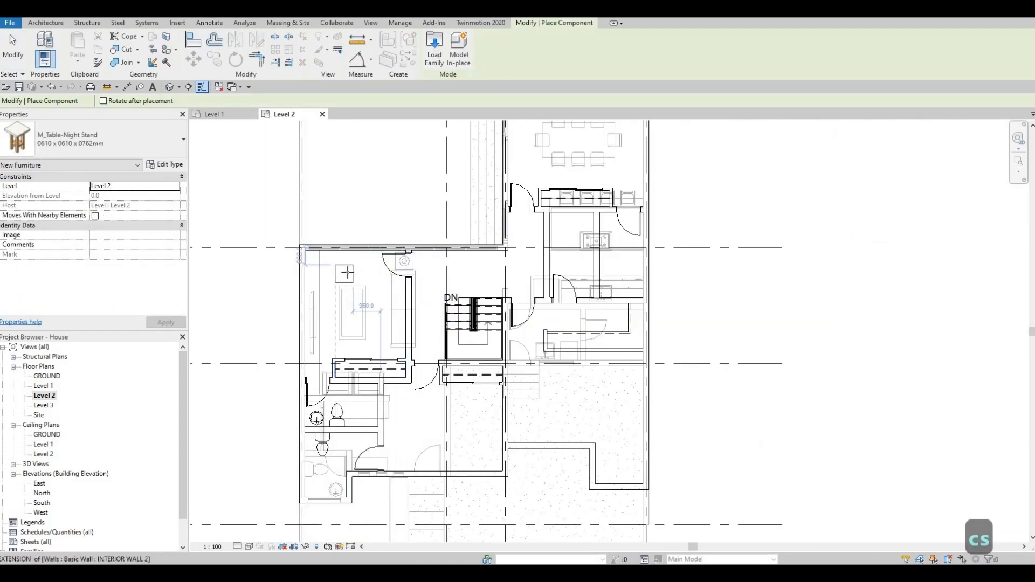
scroll(330, 271, up, 2)
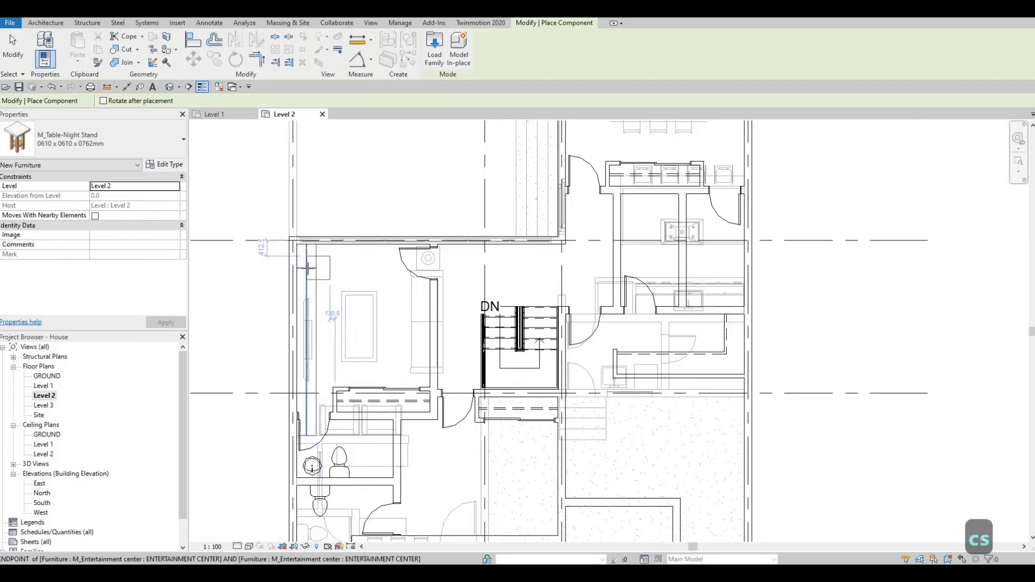
key(Escape)
key(Escape)
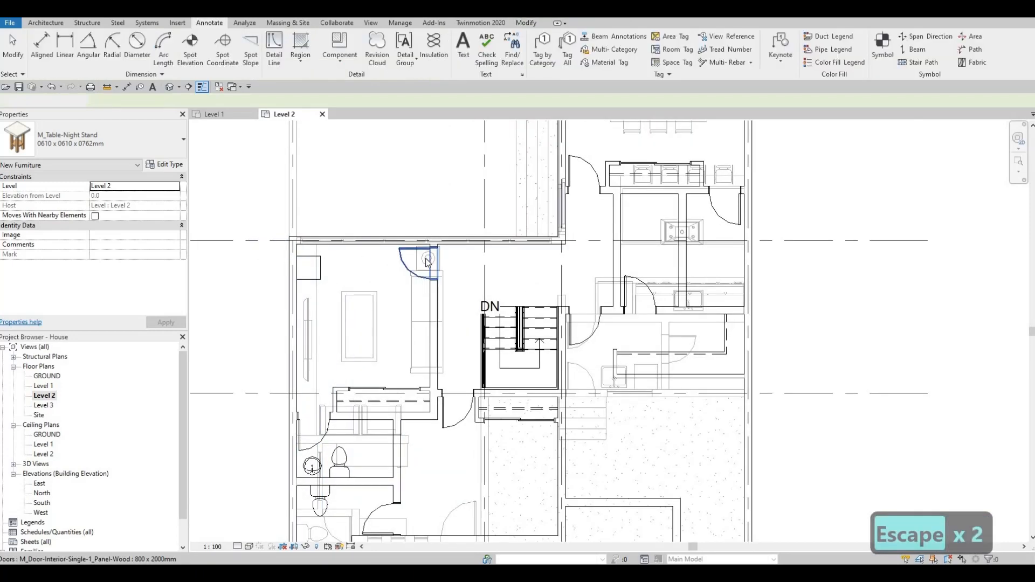
Step: Create a matching M_Table Lamp - Standard from the underlay lamp and place it centred on the new night stand
click(426, 260)
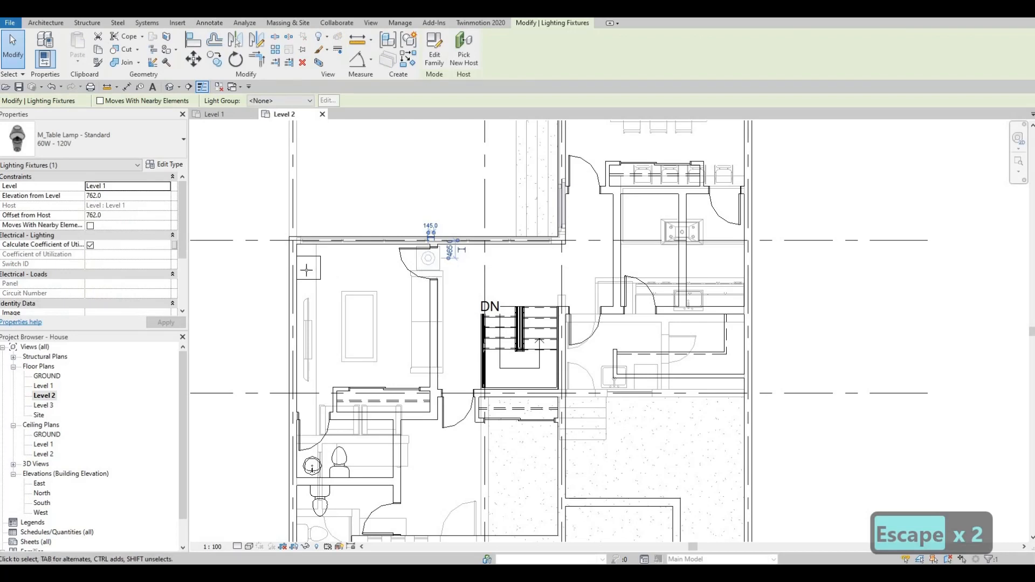
key(c)
key(s)
scroll(310, 266, up, 2)
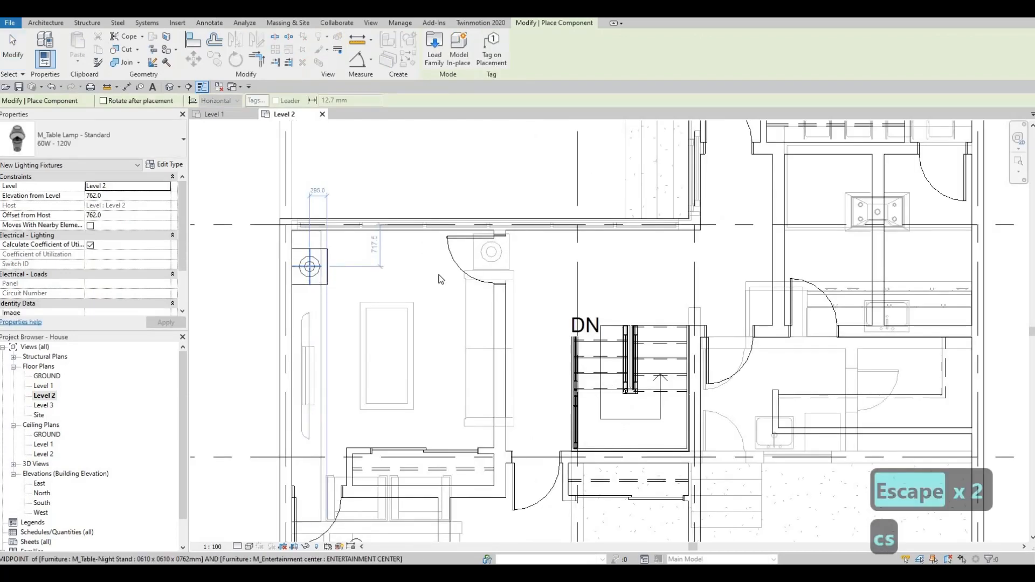
scroll(440, 279, down, 4)
key(Escape)
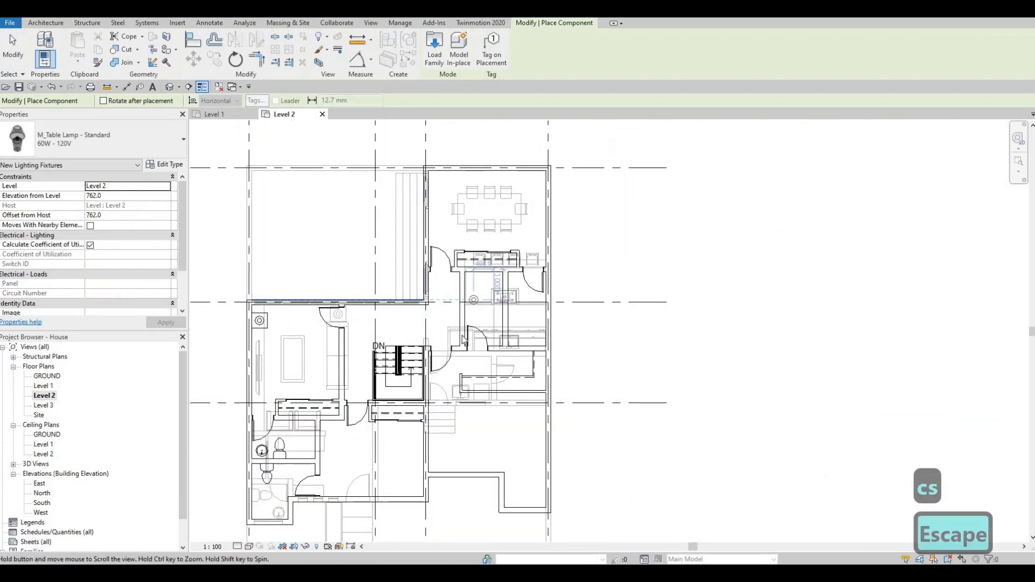
key(Escape)
middle_drag(456, 354, 478, 311)
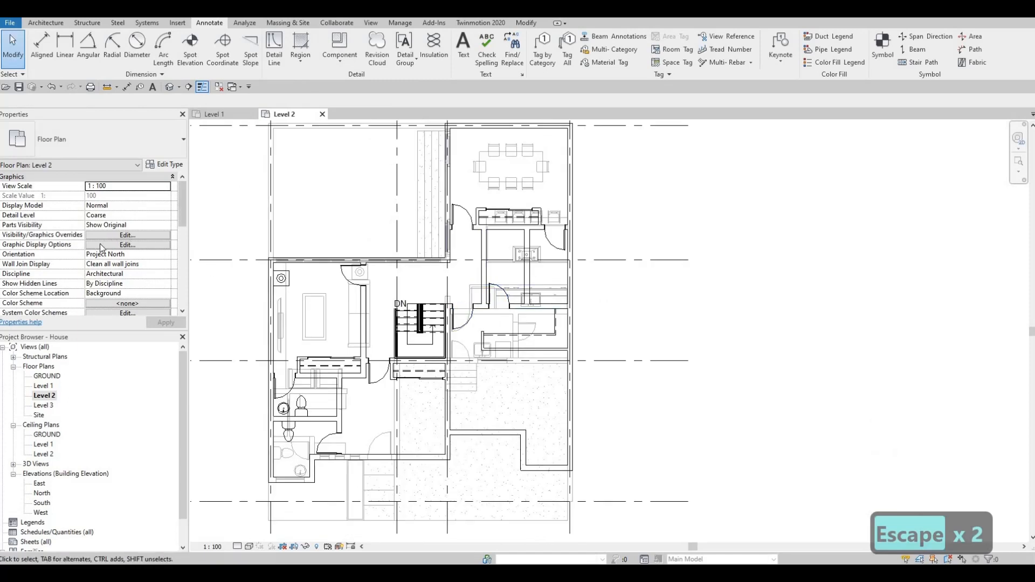
Step: Set the Level 2 plan's underlay base level to None
scroll(99, 244, down, 4)
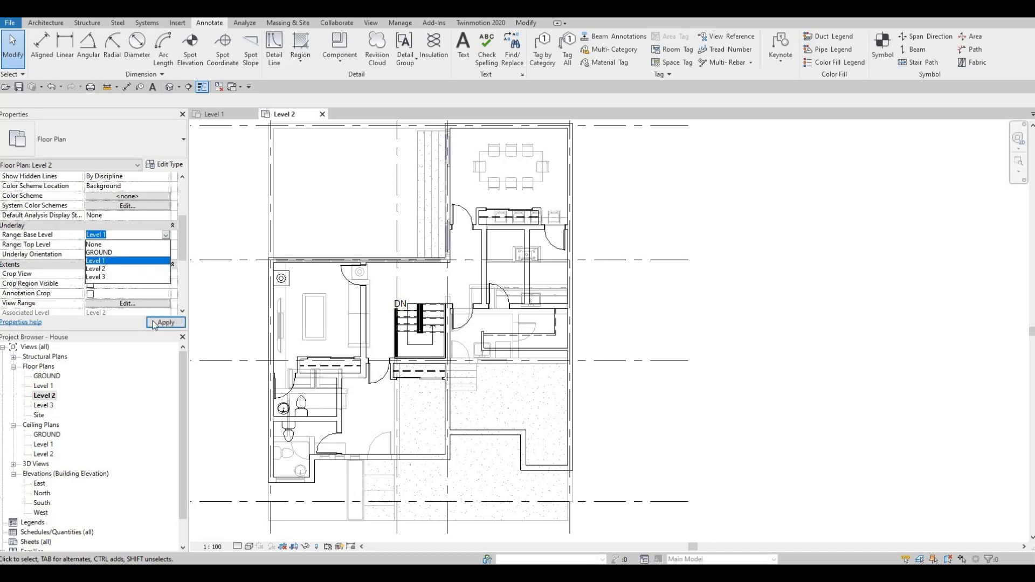
middle_drag(312, 311, 333, 296)
key(Escape)
scroll(313, 316, down, 1)
scroll(332, 317, up, 5)
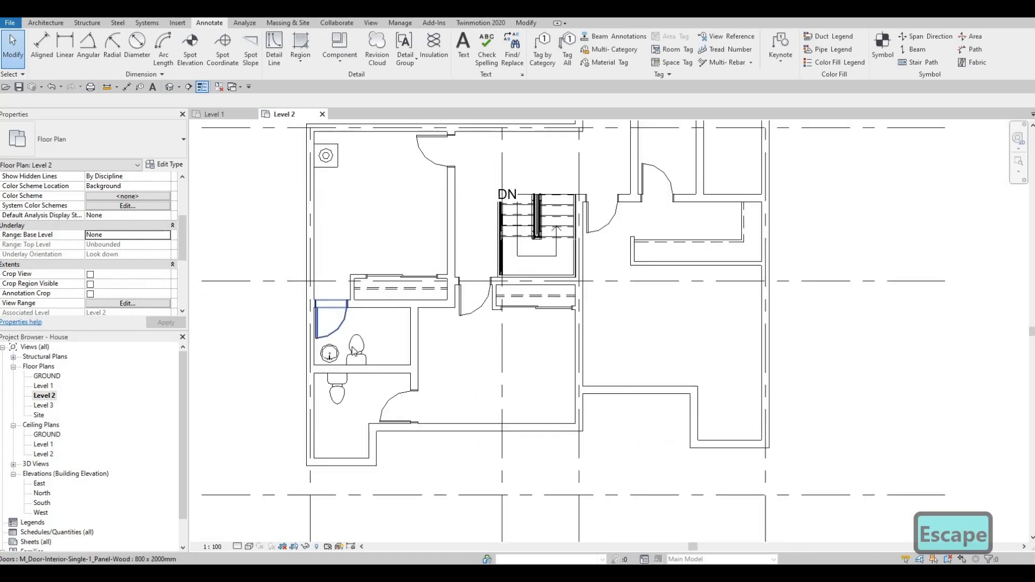
Step: Nudge the upper bathroom's toilet away from the sink to 1340 mm from the exterior wall
click(382, 363)
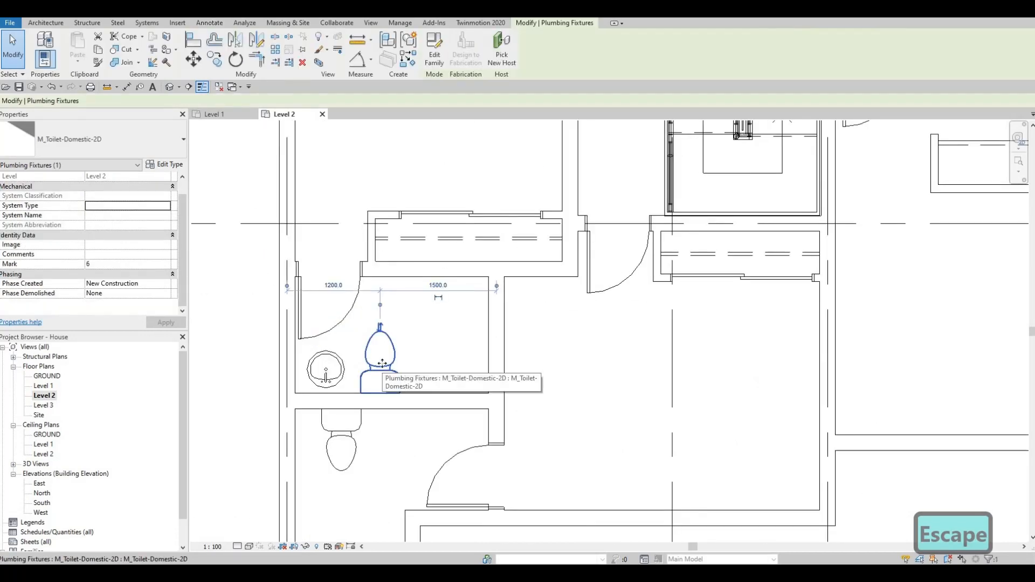
key(Right)
key(Right)
key(Right)
key(Right)
key(Right)
key(Right)
key(Right)
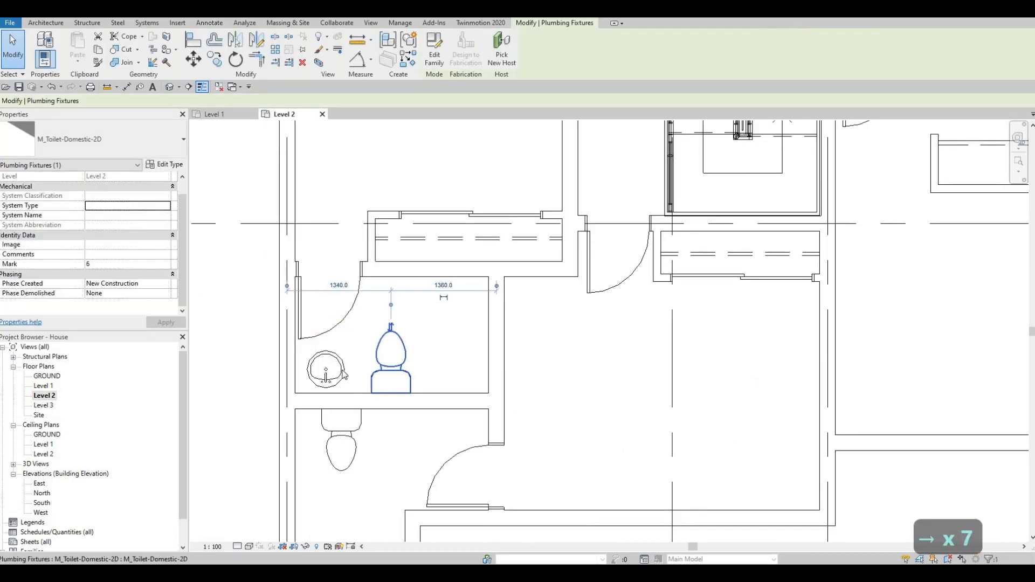
key(Escape)
key(Escape)
Step: Create a similar M_Sink Vanity-Round and place it beside the toilet in the lower bathroom, about 1180 mm from the wall with the door
click(343, 372)
key(c)
key(s)
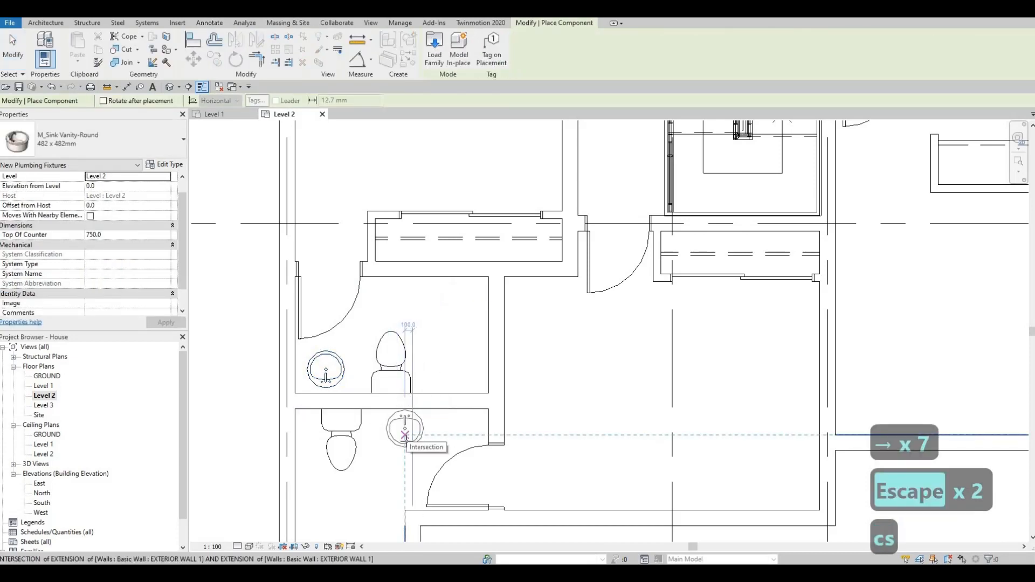
click(405, 434)
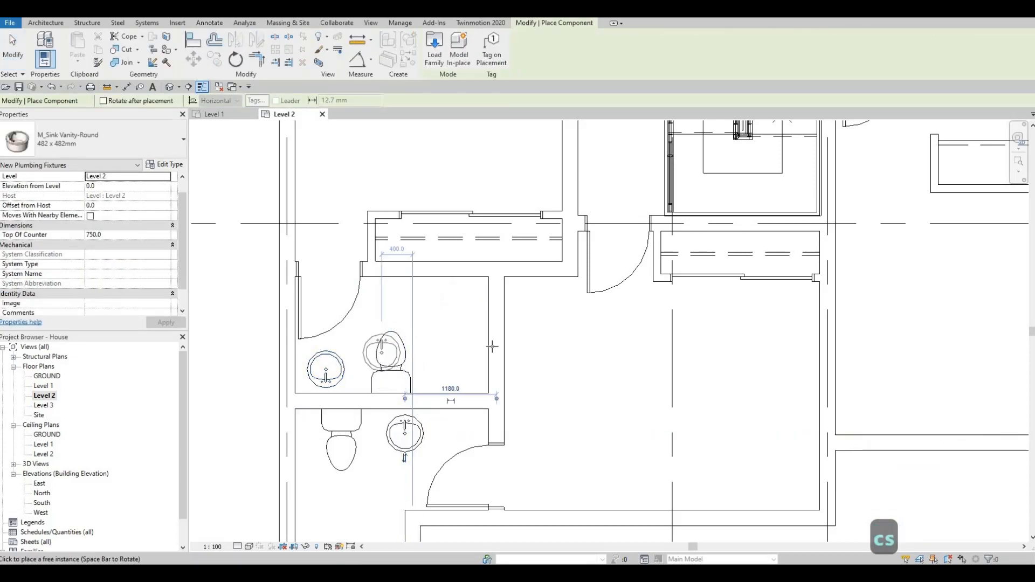
Step: Place a rotated M_Sink Vanity-Round against the shared wall in the left of the two side-by-side bathrooms, about 960 mm from the door wall
scroll(389, 354, down, 2)
middle_drag(709, 339, 527, 361)
middle_drag(538, 144, 522, 280)
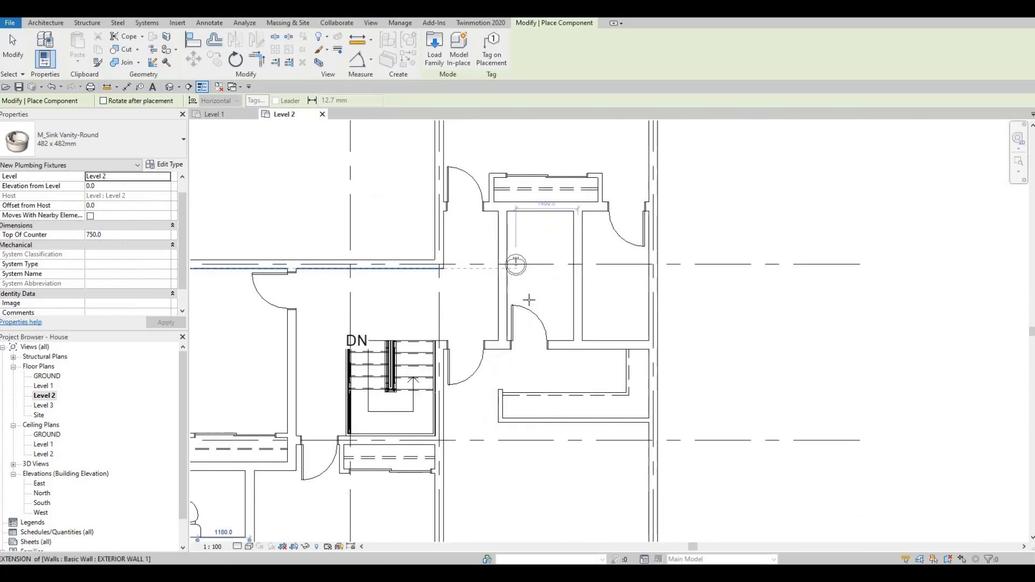
scroll(525, 285, up, 4)
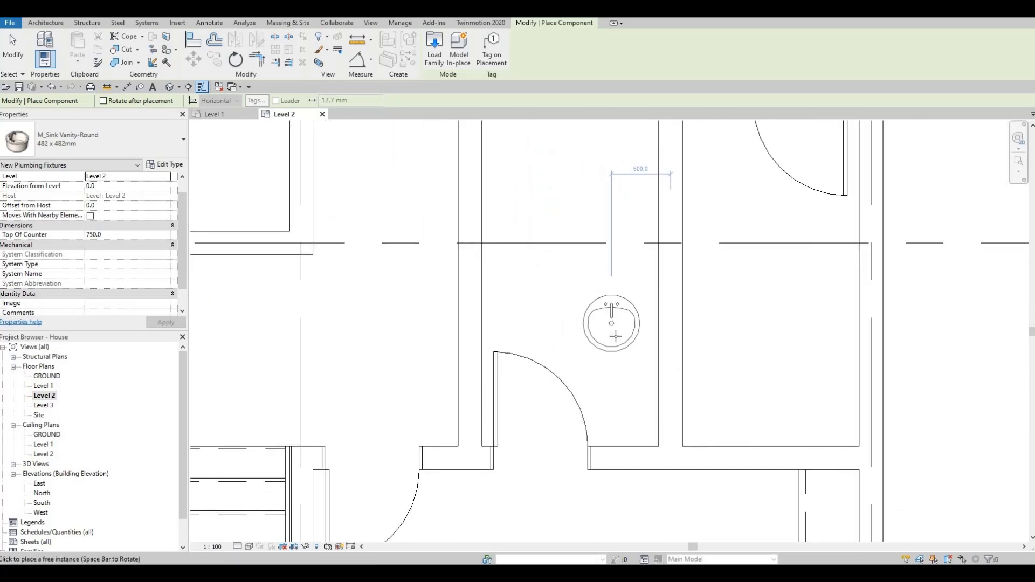
key(space)
key(space)
key(space)
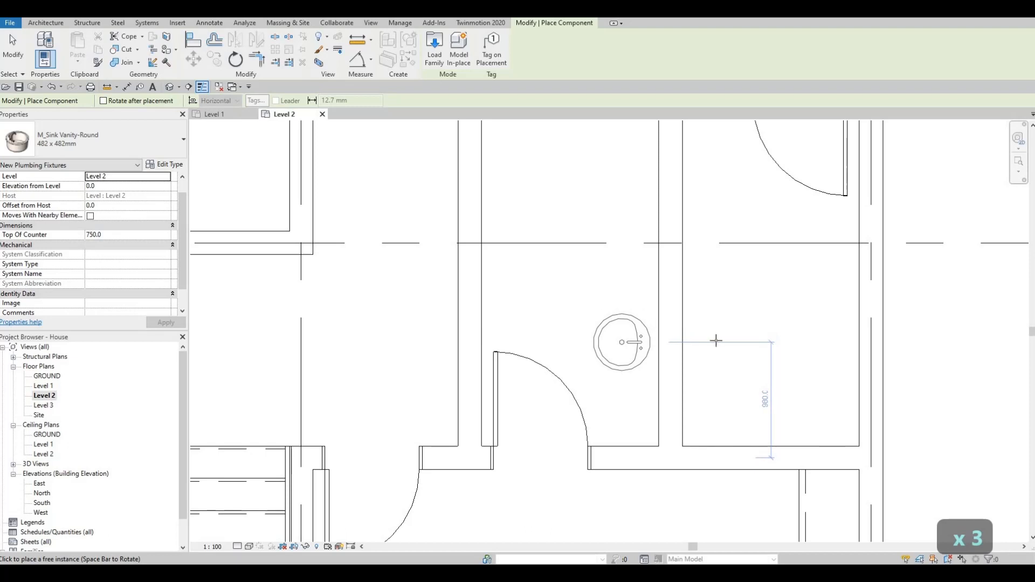
click(716, 341)
Step: Place another M_Sink Vanity-Round, turned to face away from the shared wall, in the adjacent bathroom about 700 mm from the closet-side wall
scroll(657, 324, down, 3)
key(space)
key(space)
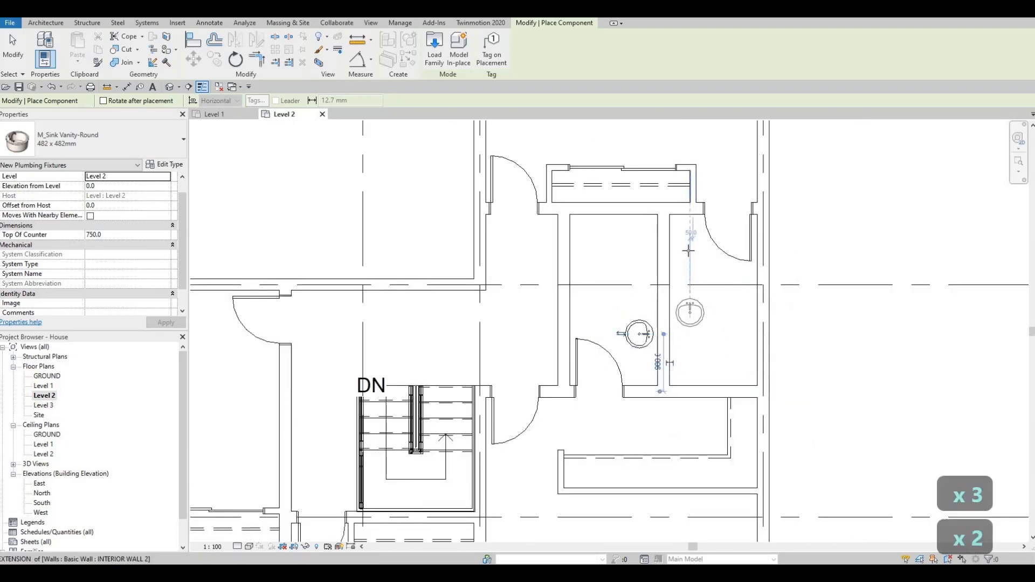
scroll(685, 245, up, 1)
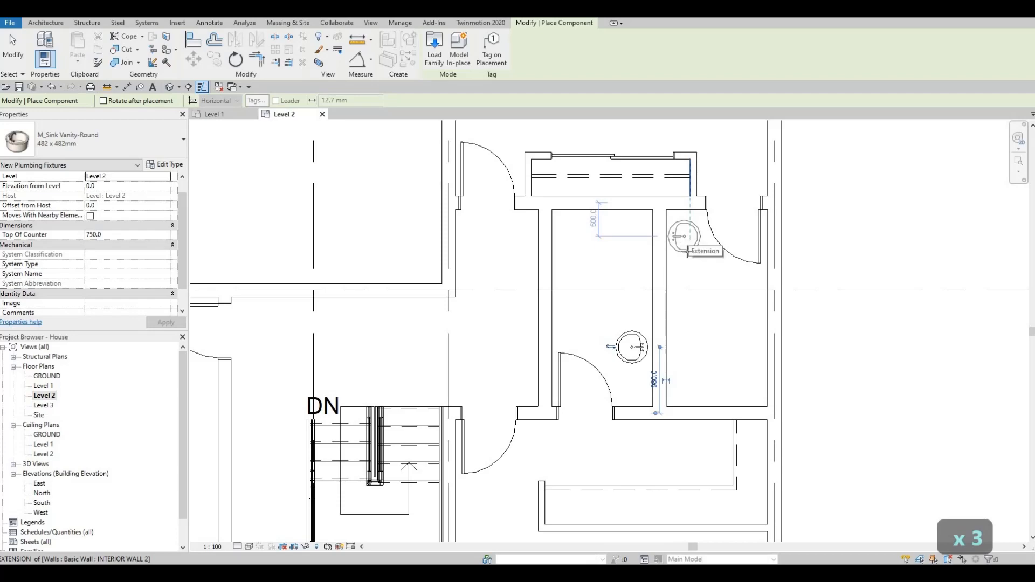
click(684, 249)
key(Escape)
key(Escape)
key(Escape)
Step: Create similar M_Toilet-Domestic-2D toilets and place them back to back on the shared wall, one beside each new sink
scroll(517, 353, down, 6)
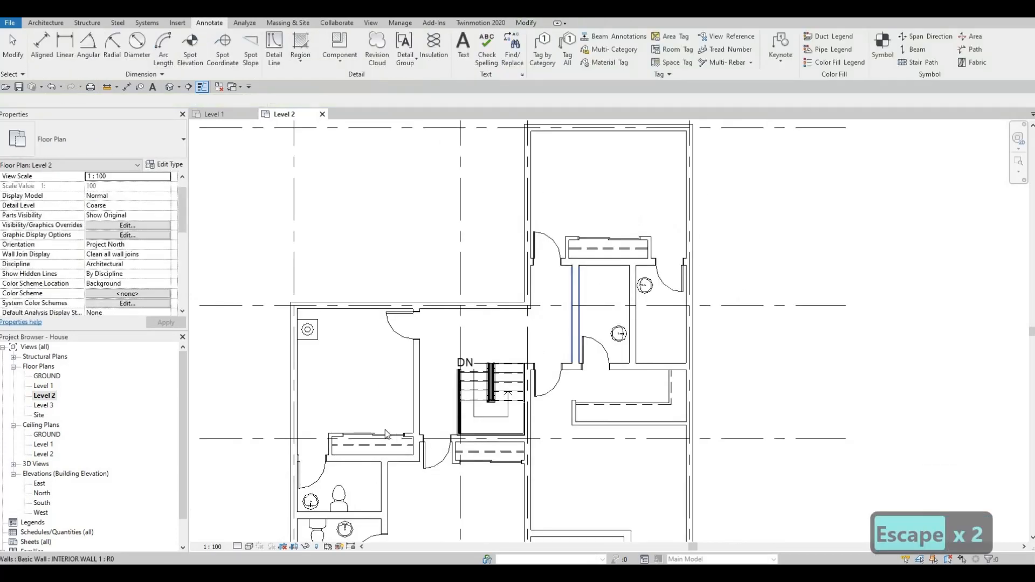
middle_drag(364, 476, 391, 423)
click(392, 425)
key(c)
key(s)
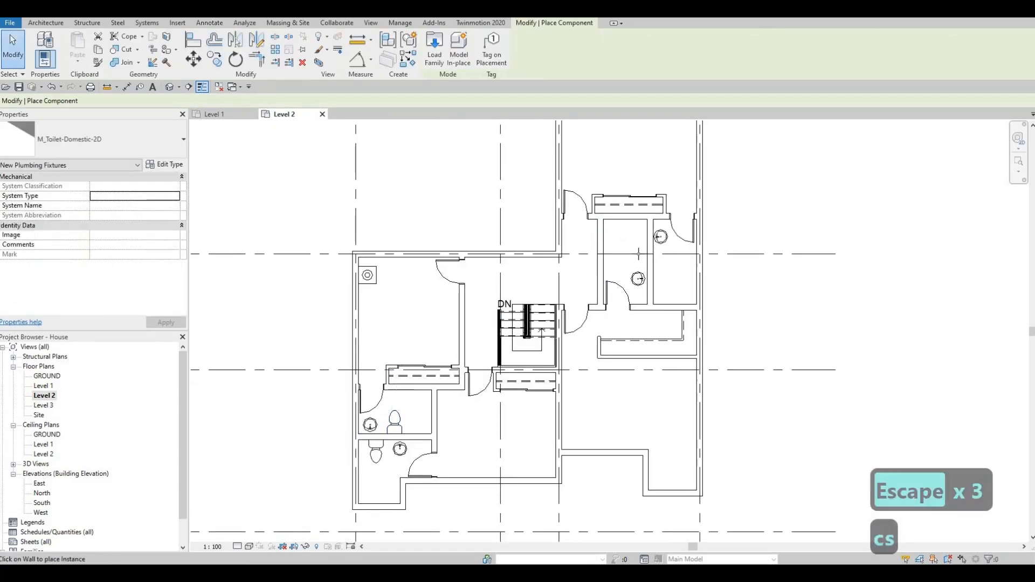
scroll(626, 253, up, 5)
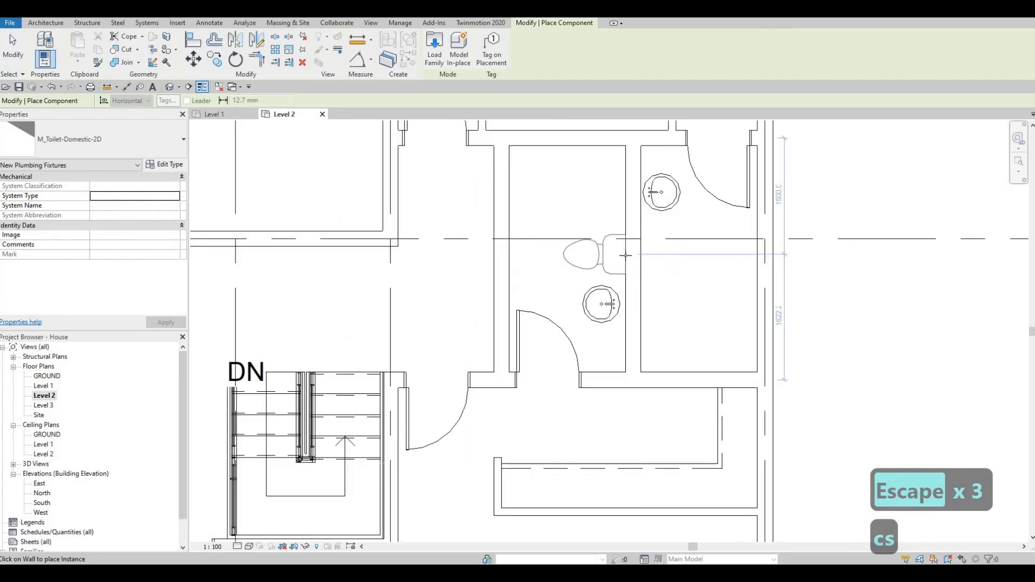
click(626, 255)
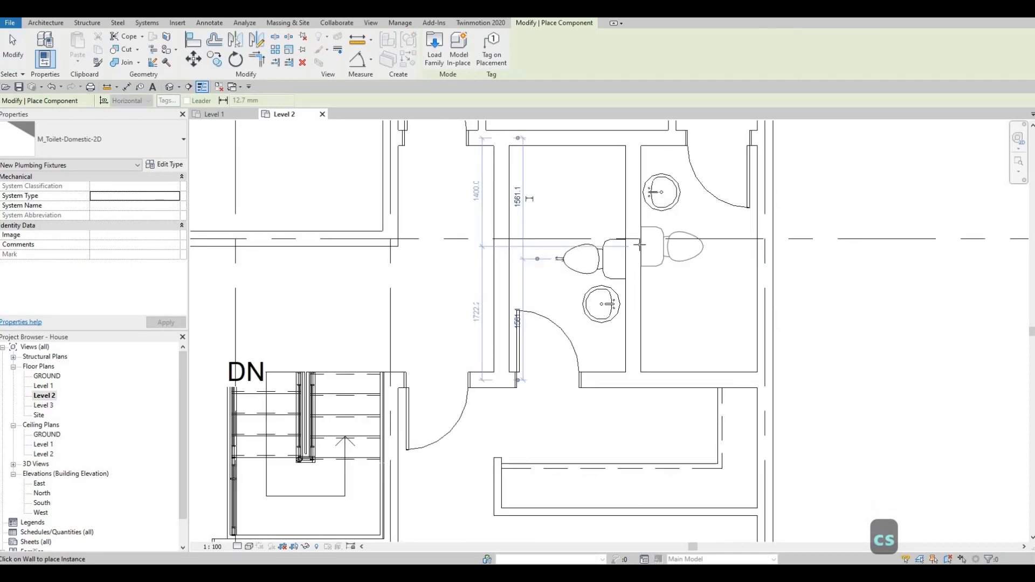
scroll(636, 248, down, 3)
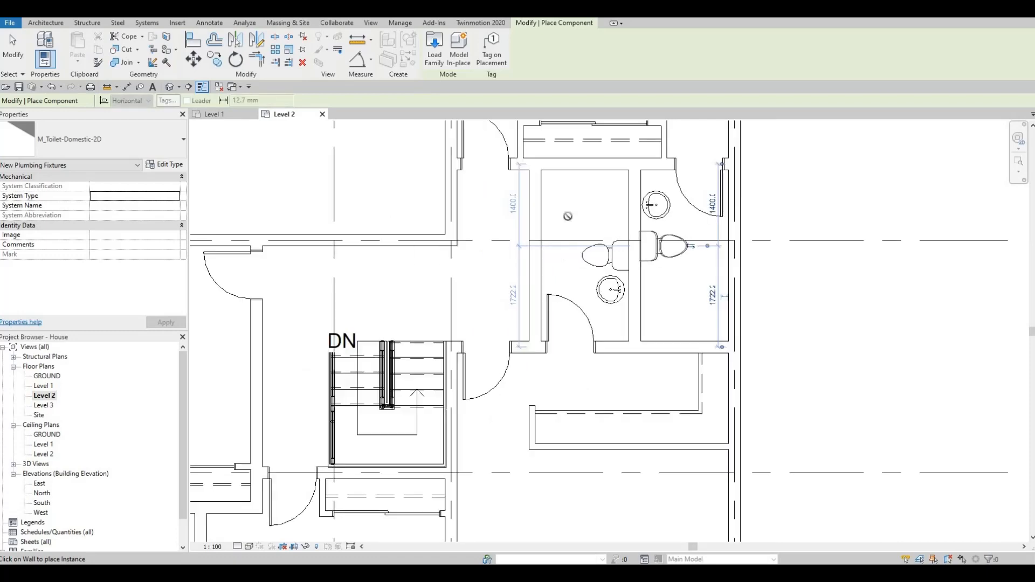
scroll(620, 298, up, 2)
key(Escape)
key(Escape)
Step: Nudge the left adjoining bathroom's sink away from its toilet to 860 mm from the door wall, slightly closer to the shared wall
click(618, 291)
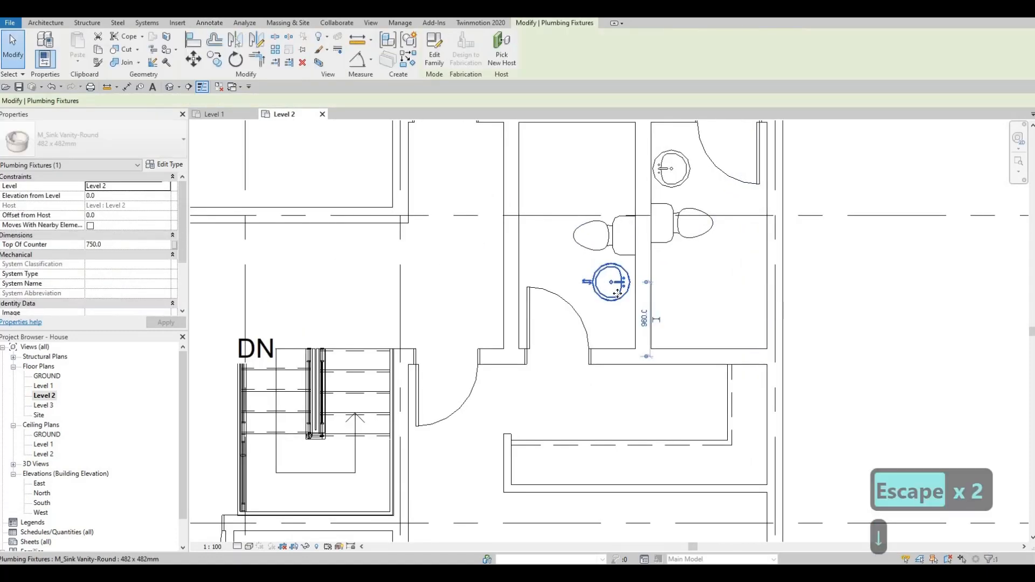
key(Down)
key(Down)
key(Down)
key(Down)
key(Down)
key(Right)
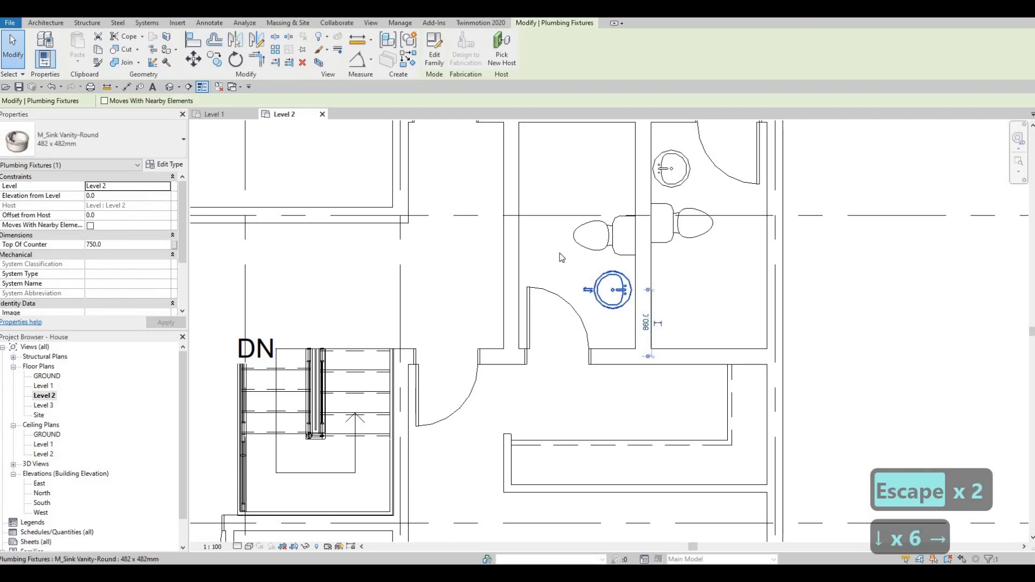
key(Escape)
key(Escape)
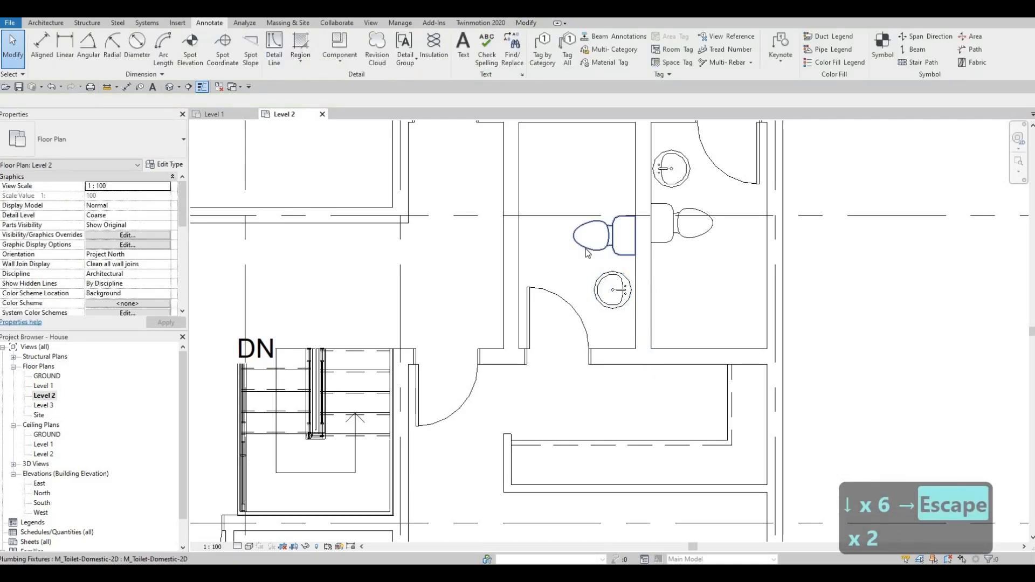
Step: Nudge the left adjoining bathroom's toilet two increments towards its sink
click(587, 253)
key(Down)
key(Down)
key(Escape)
key(Escape)
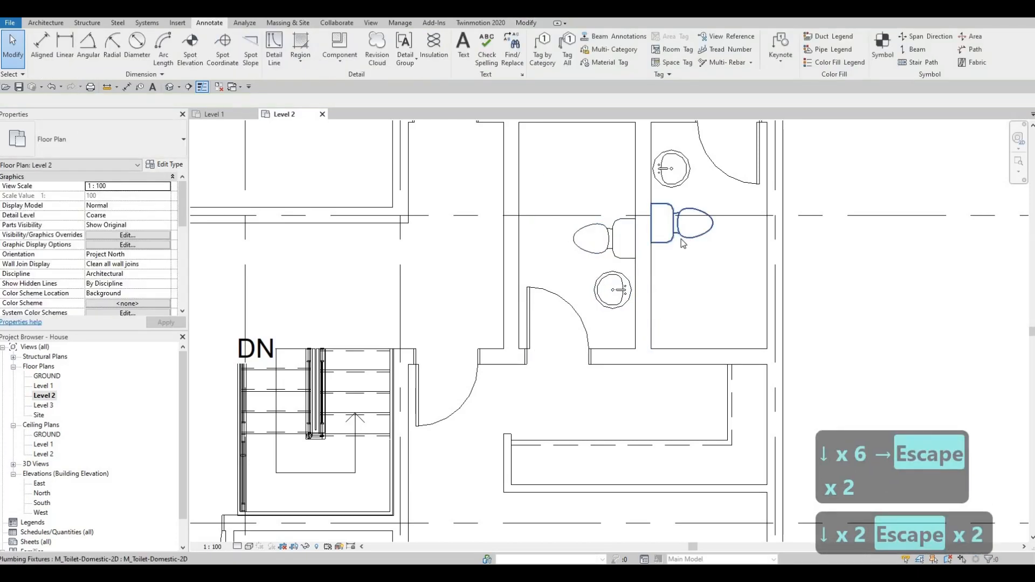
Step: Nudge the right adjoining bathroom's toilet slightly towards its sink
click(679, 240)
key(Up)
key(Escape)
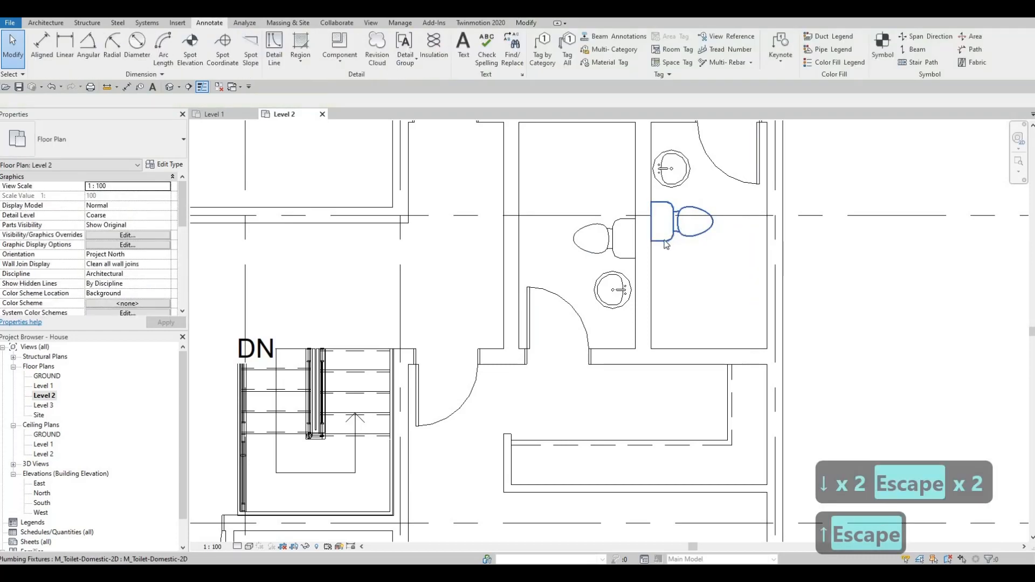
scroll(666, 244, down, 2)
key(Escape)
Step: Nudge the right adjoining bathroom's sink slightly away from its toilet towards the closet-side wall
click(673, 193)
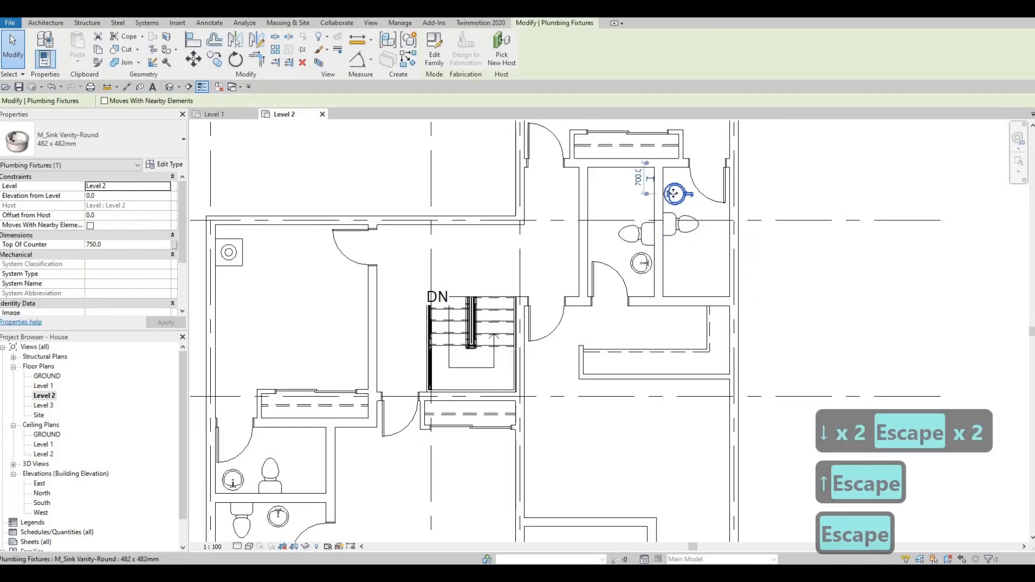
drag(672, 193, 673, 191)
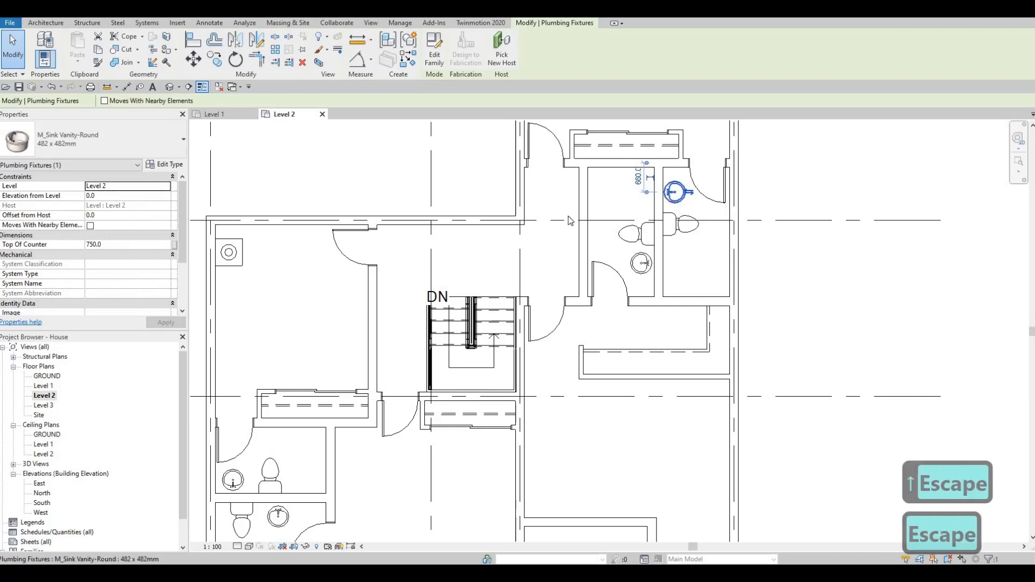
key(Down)
key(Escape)
key(Escape)
Step: Nudge the sink in the lowest bathroom slightly away from its toilet and closer to the wall behind it
scroll(519, 221, down, 2)
middle_drag(520, 273, 661, 268)
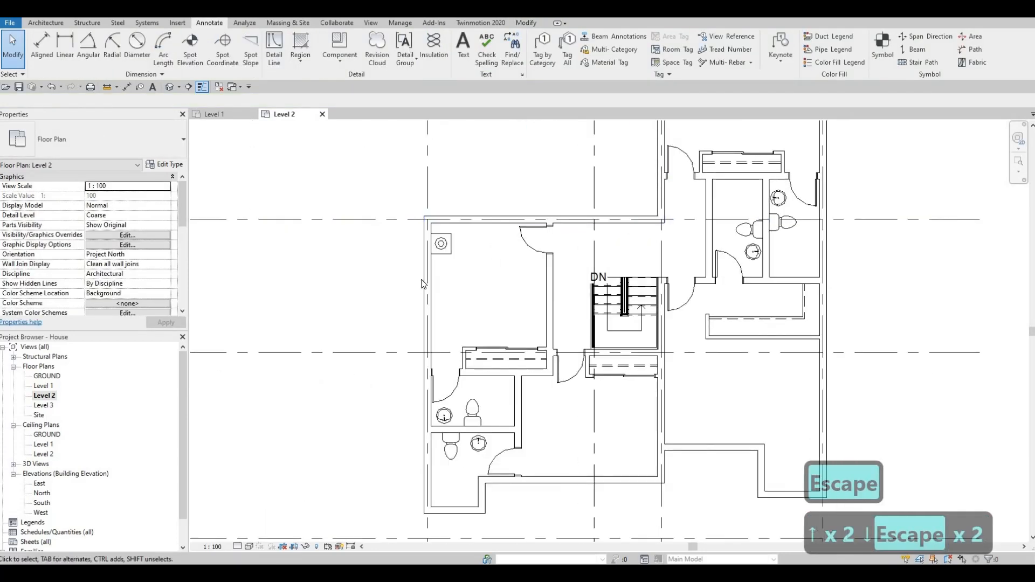
scroll(515, 430, down, 1)
middle_drag(515, 430, 429, 389)
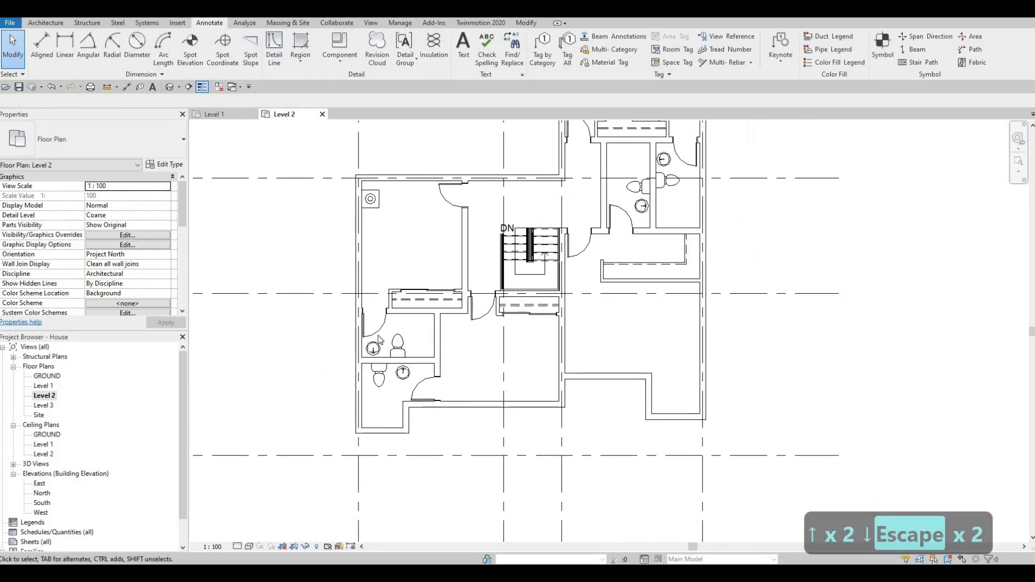
scroll(390, 427, up, 3)
scroll(401, 384, up, 2)
click(402, 385)
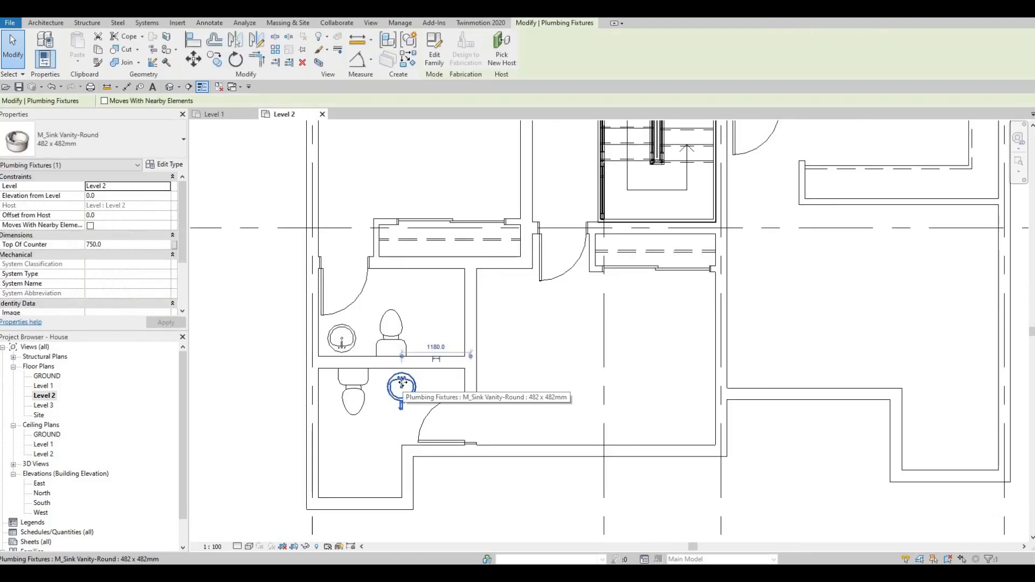
key(Escape)
key(Escape)
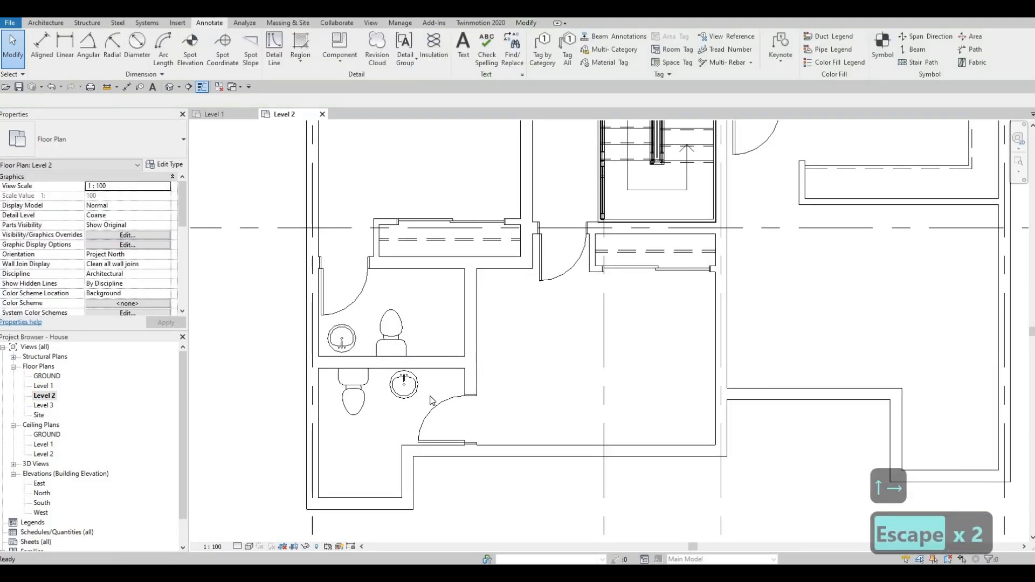
Step: Try nudging the lowest bathroom's door away from the sink
click(430, 408)
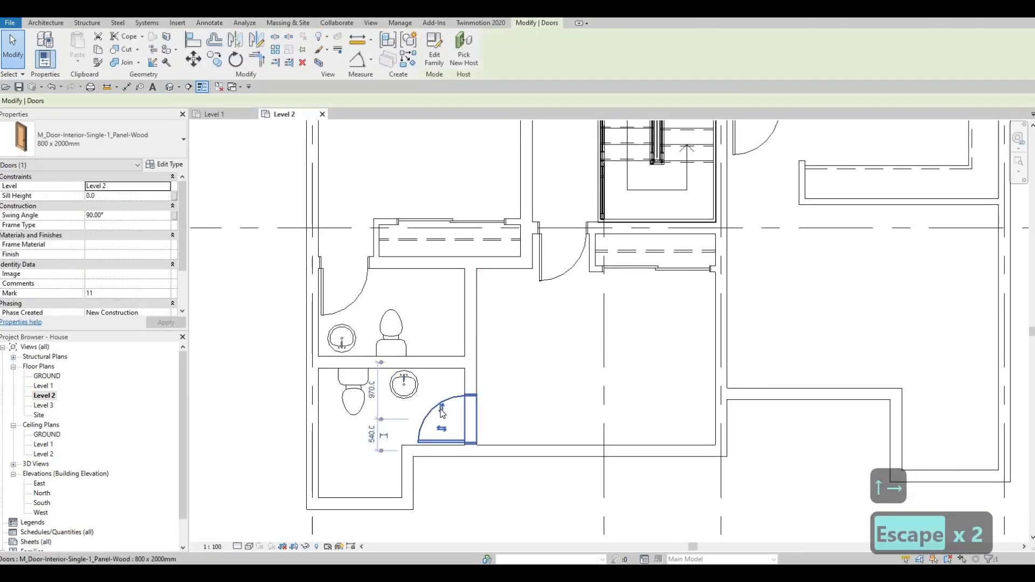
scroll(430, 408, up, 3)
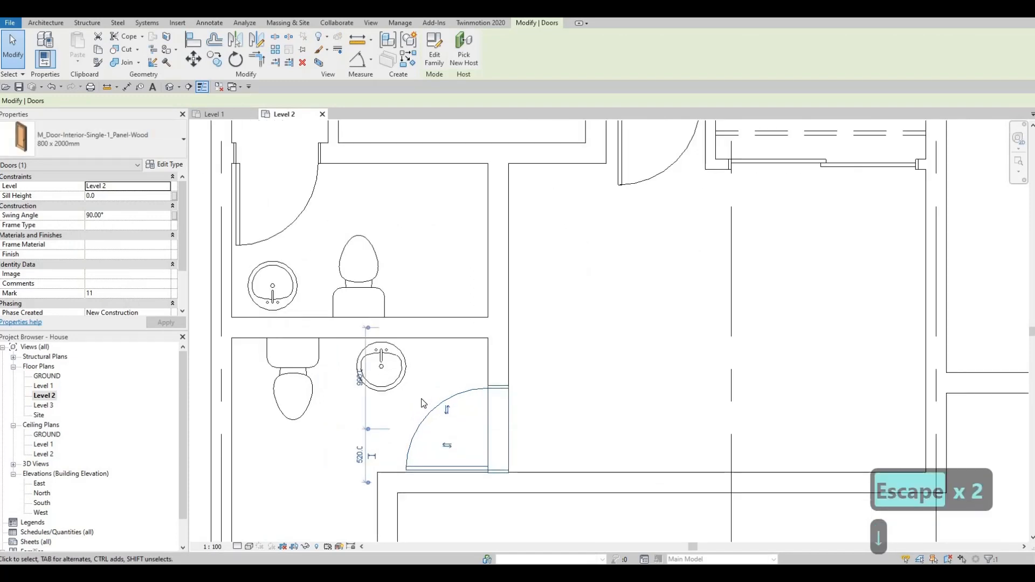
scroll(424, 395, up, 2)
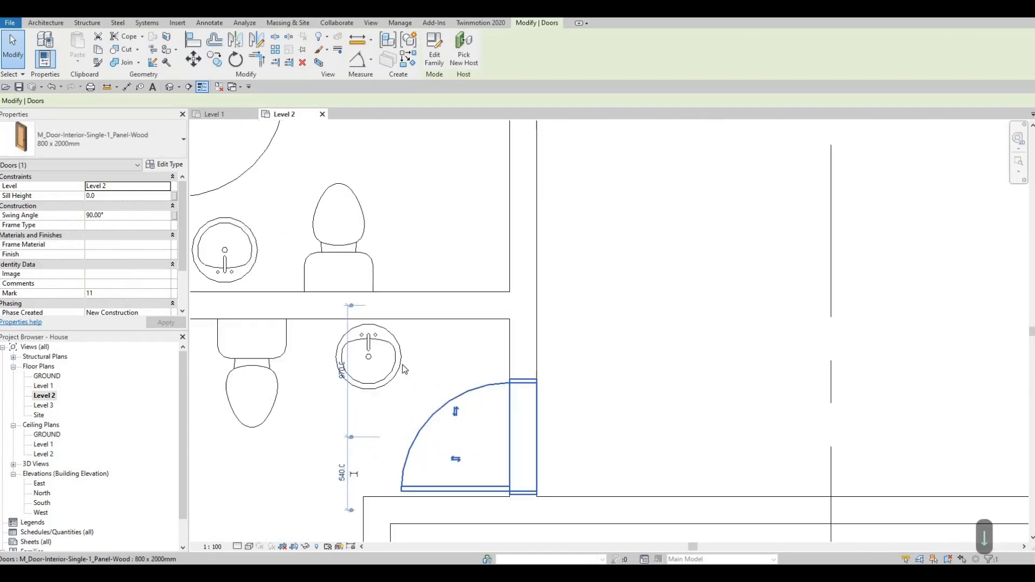
key(Escape)
Step: Nudge the lowest bathroom's sink further from the toilet to 975 mm from the door wall and closer to the wall behind it
click(402, 365)
key(Right)
key(Right)
key(Right)
key(Right)
key(Right)
key(Right)
key(Right)
key(Right)
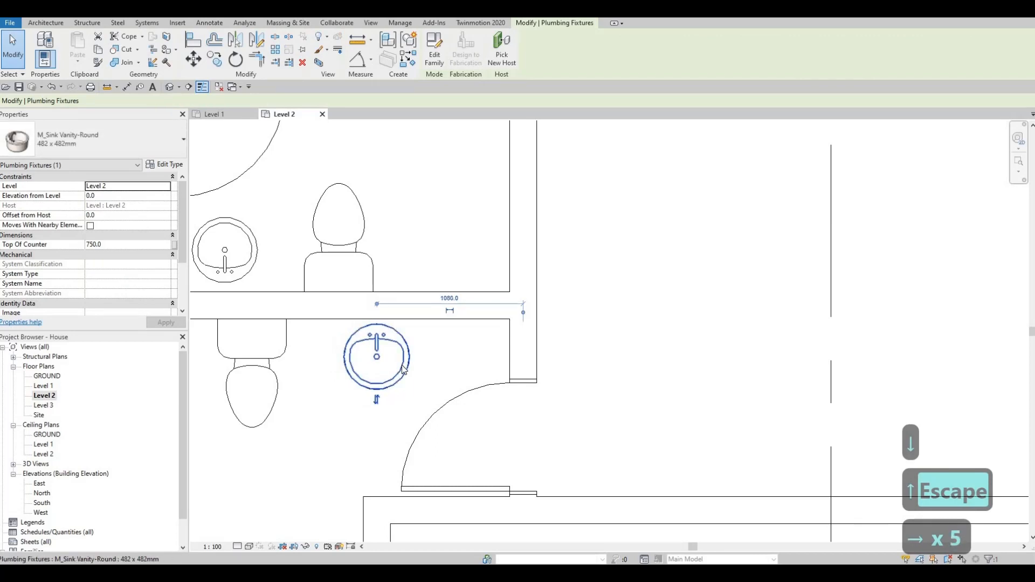
key(Right)
key(shift+Right)
key(shift+Right)
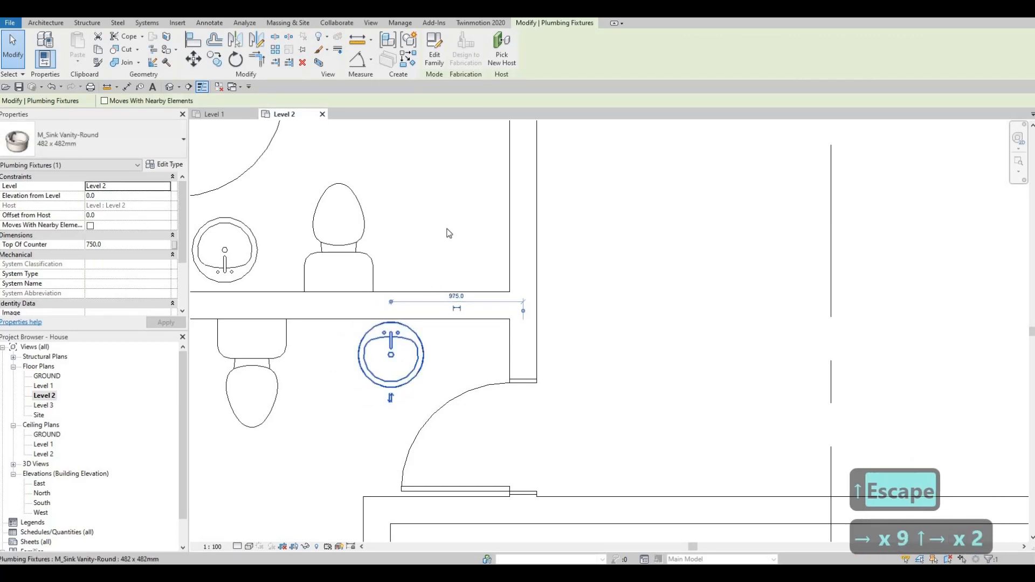
scroll(446, 226, down, 2)
key(Escape)
key(Escape)
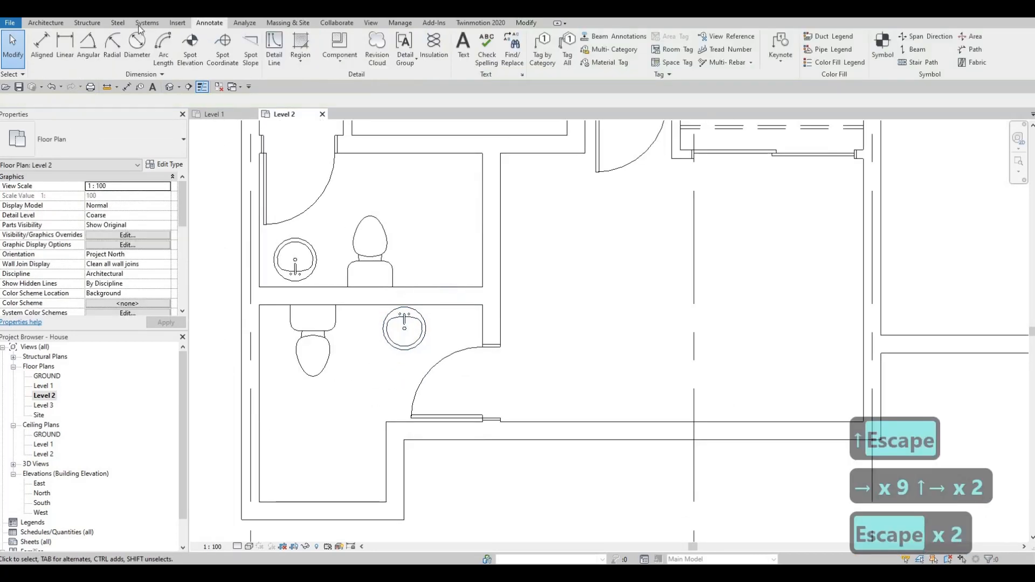
Step: Load the M_Shower Stall-2D family from the metric library's Plumbing, Architectural, Fixtures, Showers folder
click(177, 22)
click(443, 46)
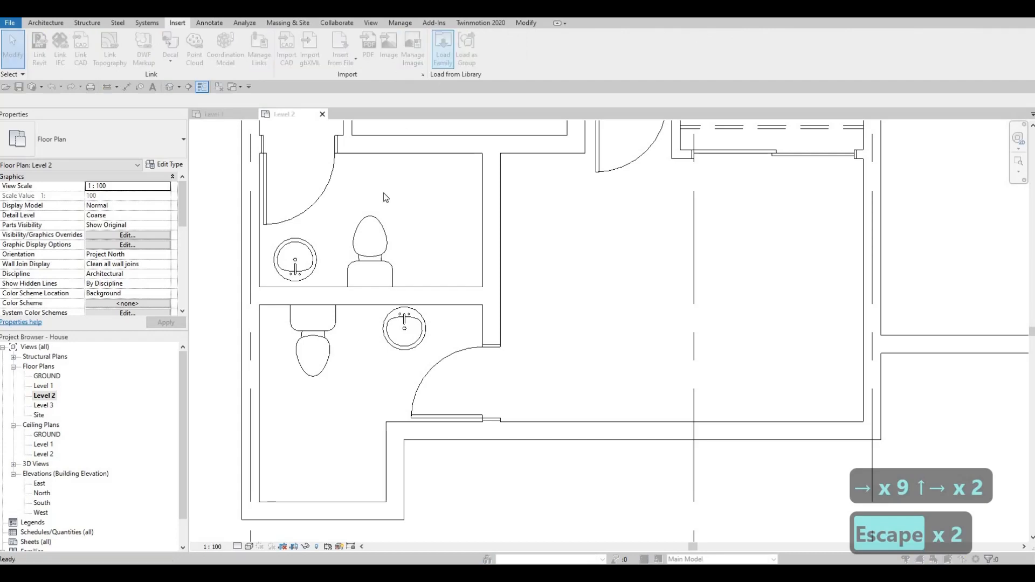
scroll(324, 259, down, 5)
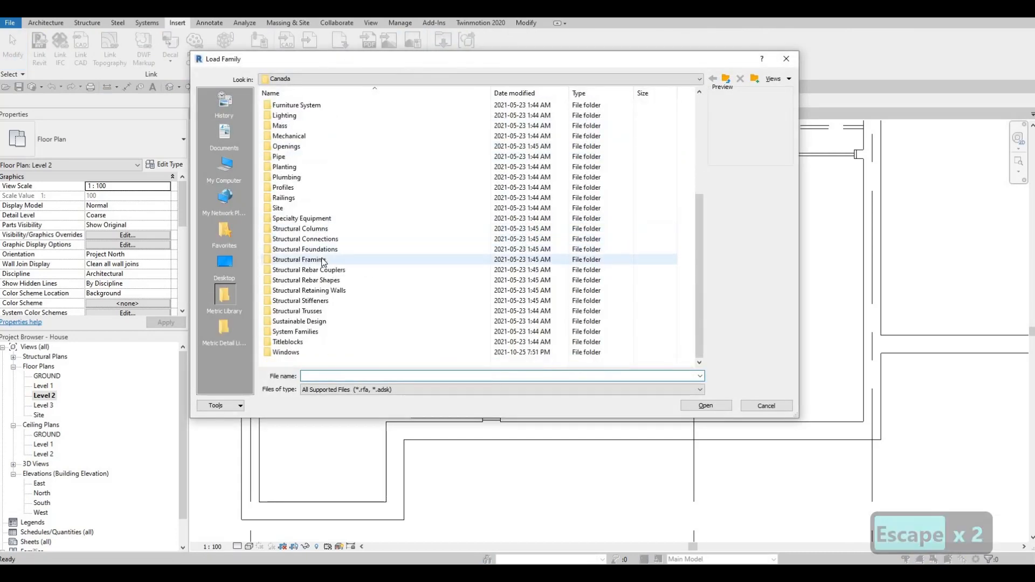
scroll(318, 260, up, 4)
scroll(312, 261, up, 1)
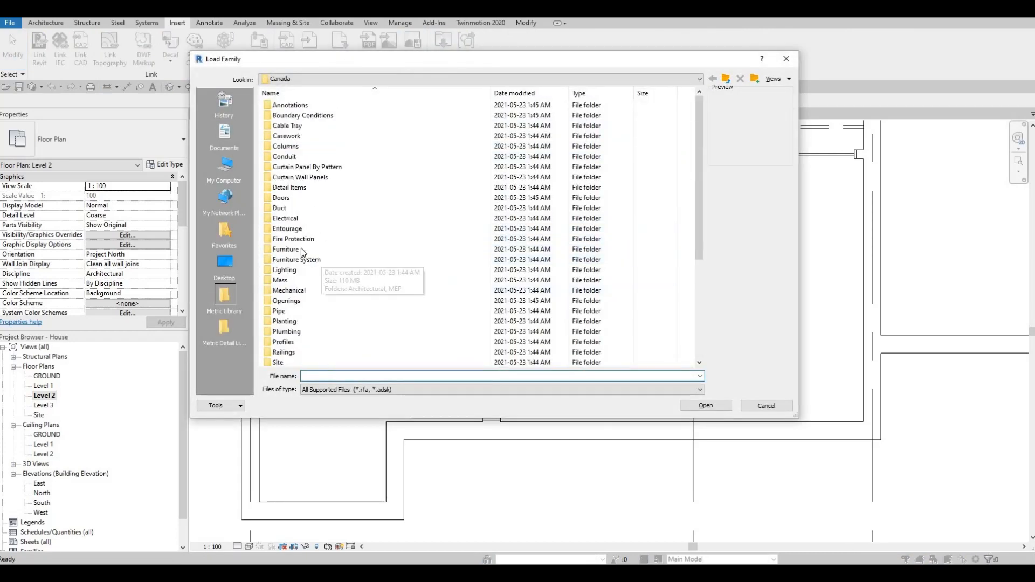
double_click(285, 332)
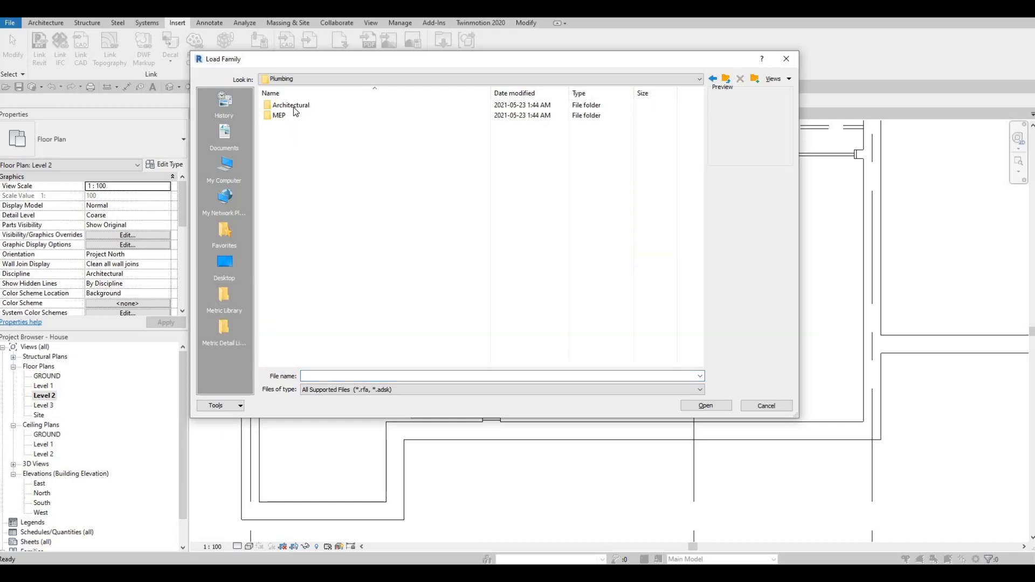
double_click(293, 106)
double_click(292, 117)
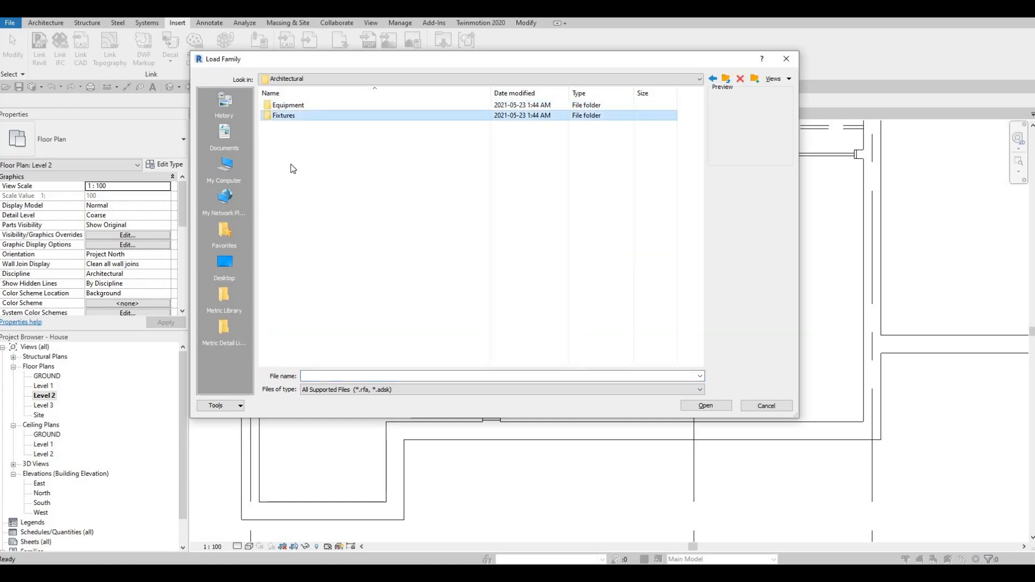
double_click(296, 137)
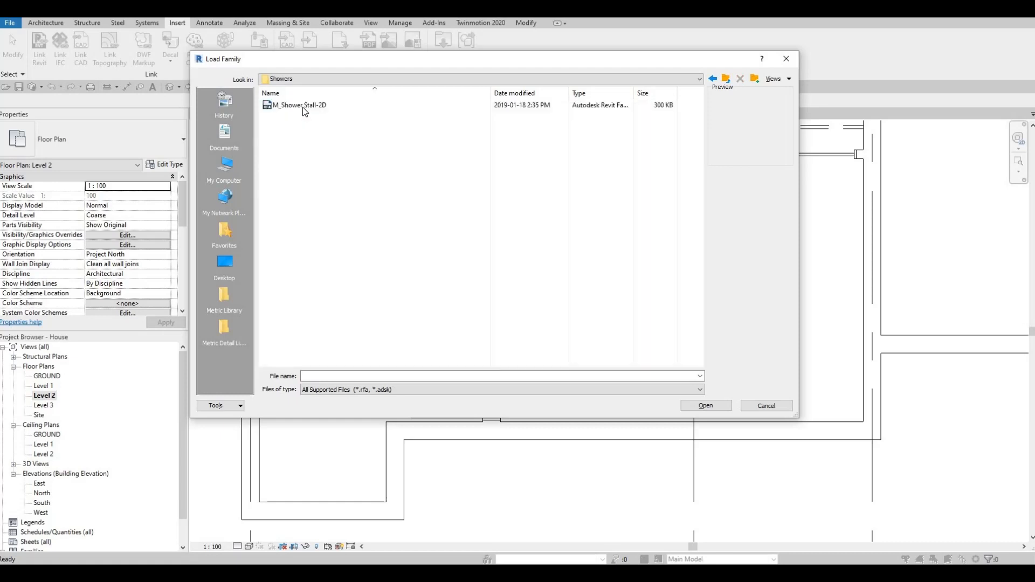
click(702, 408)
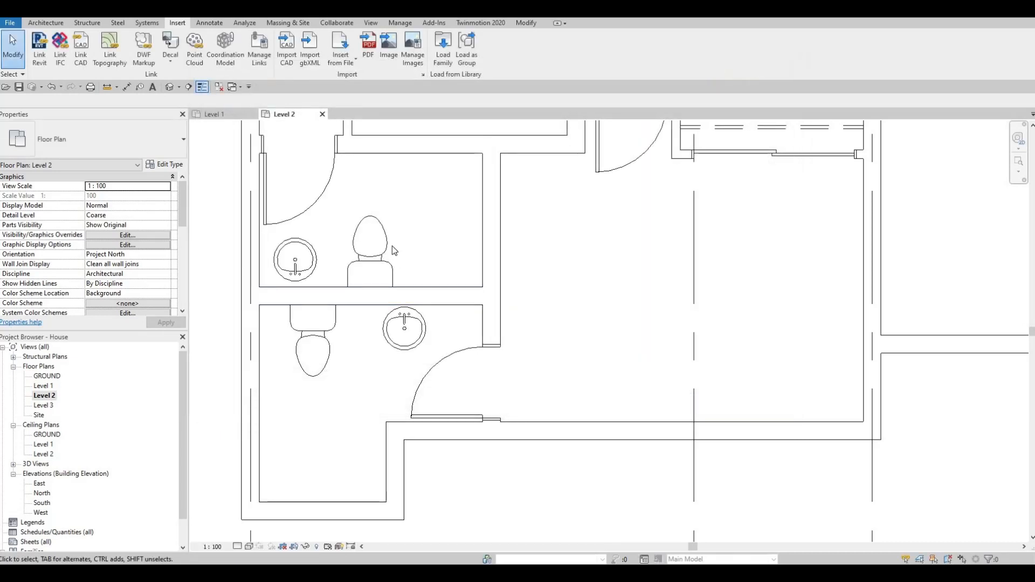
Step: Place an M_Shower Stall-2D in the lower-left corner of the lowest bathroom's alcove
key(c)
key(m)
middle_drag(274, 460, 311, 418)
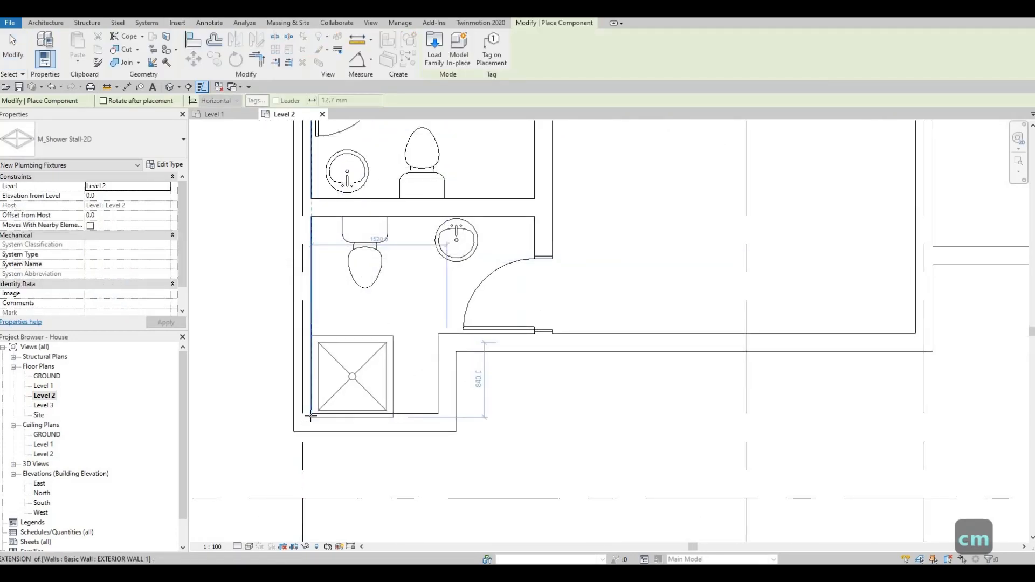
click(311, 414)
key(Escape)
key(Escape)
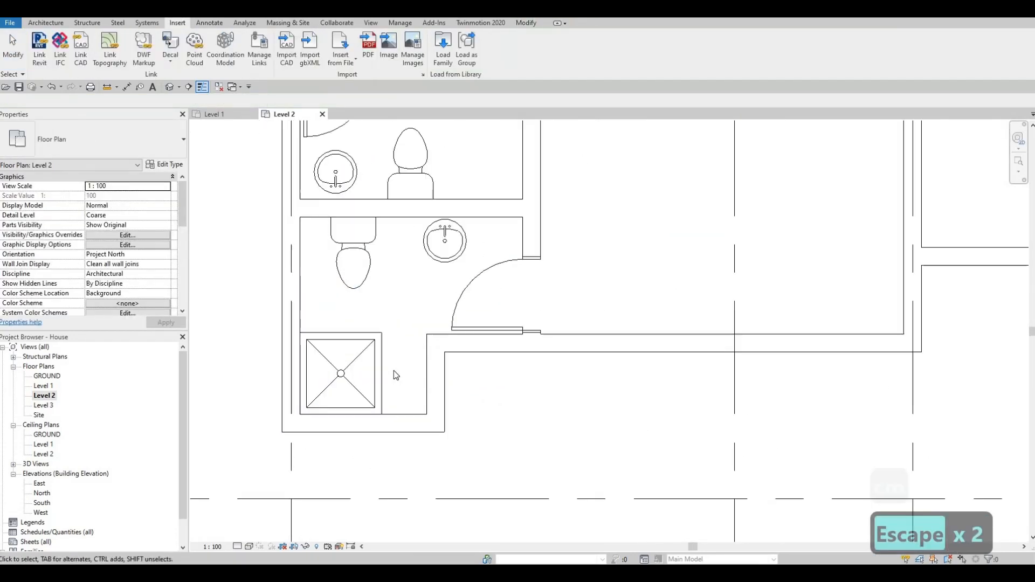
middle_drag(356, 376, 393, 349)
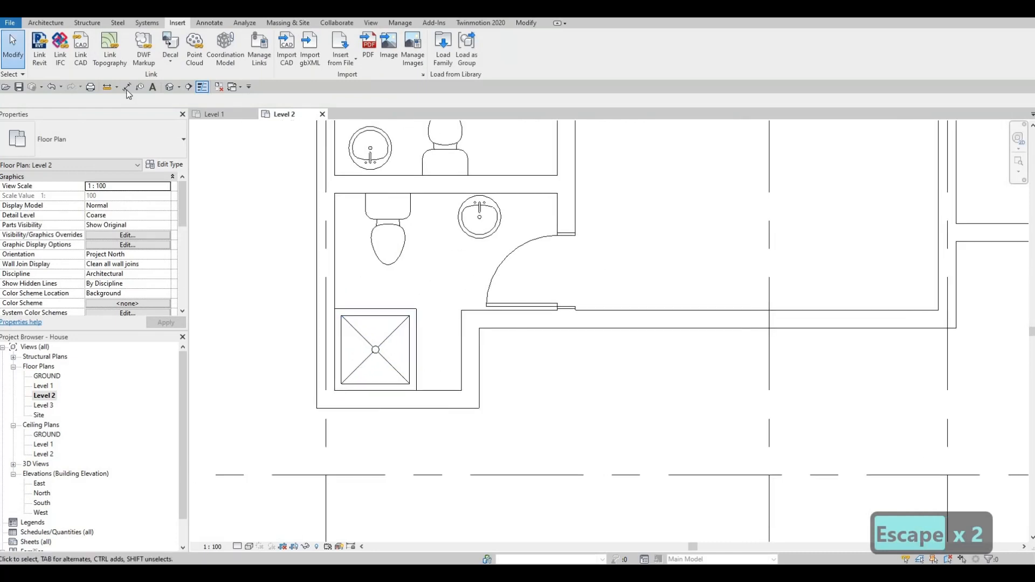
Step: Measure the lowest bathroom's shower alcove between its inner side wall faces
key(d)
key(i)
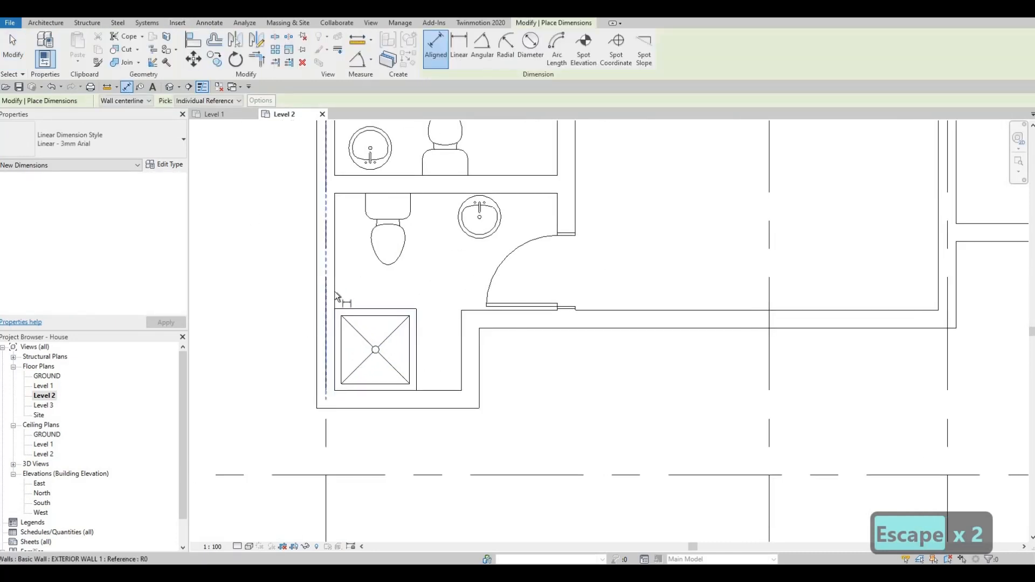
key(Tab)
key(Tab)
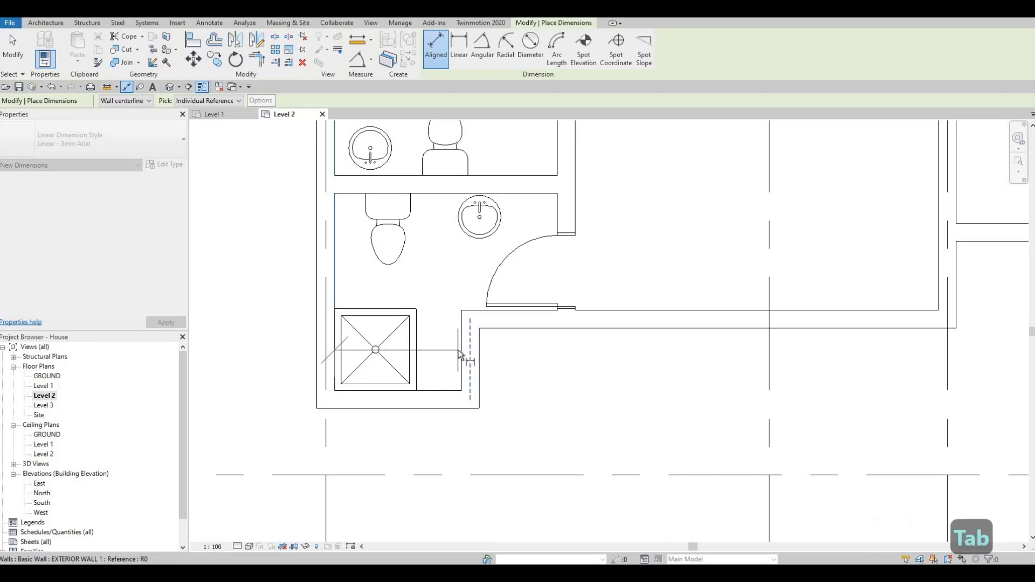
key(Tab)
click(458, 350)
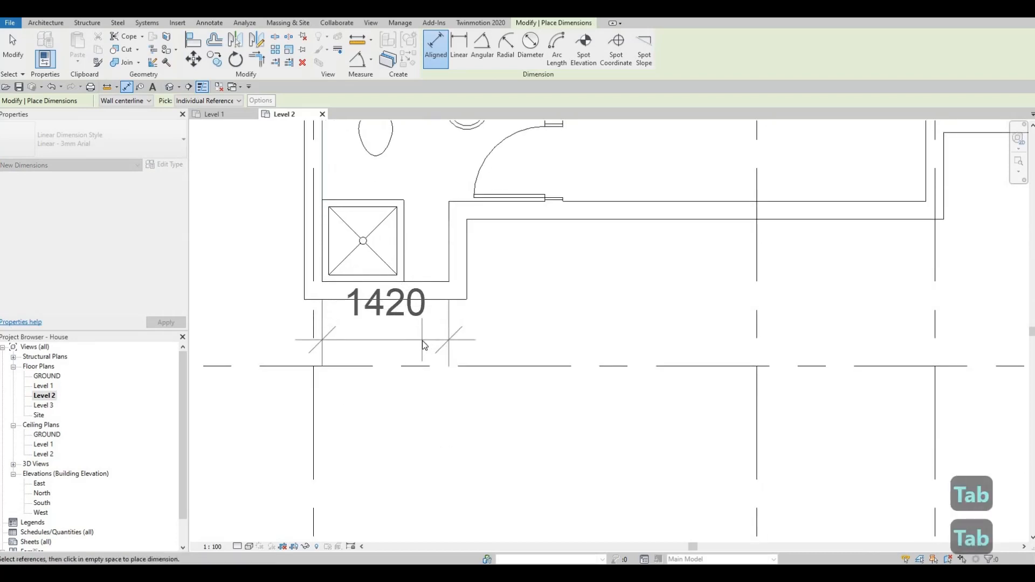
key(Escape)
key(Escape)
key(Escape)
Step: Duplicate the placed shower stall's type and set the new type's depth to 1420
click(415, 333)
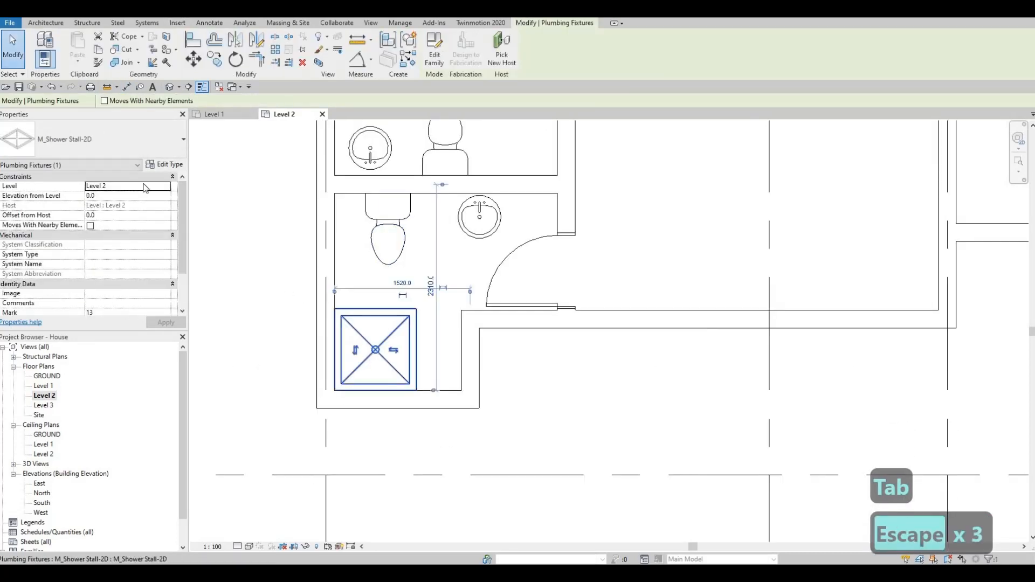
click(165, 165)
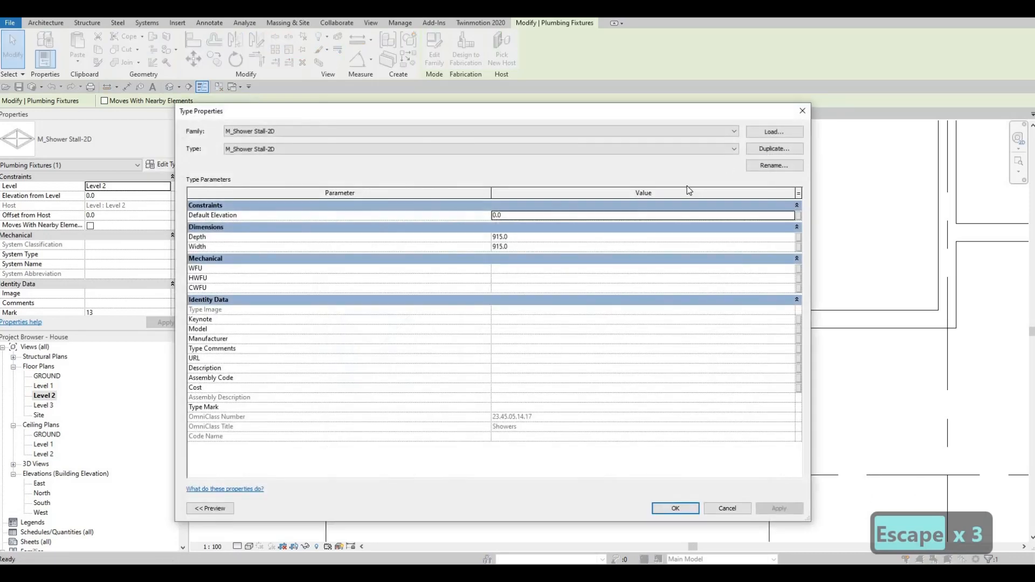
click(774, 148)
key(Return)
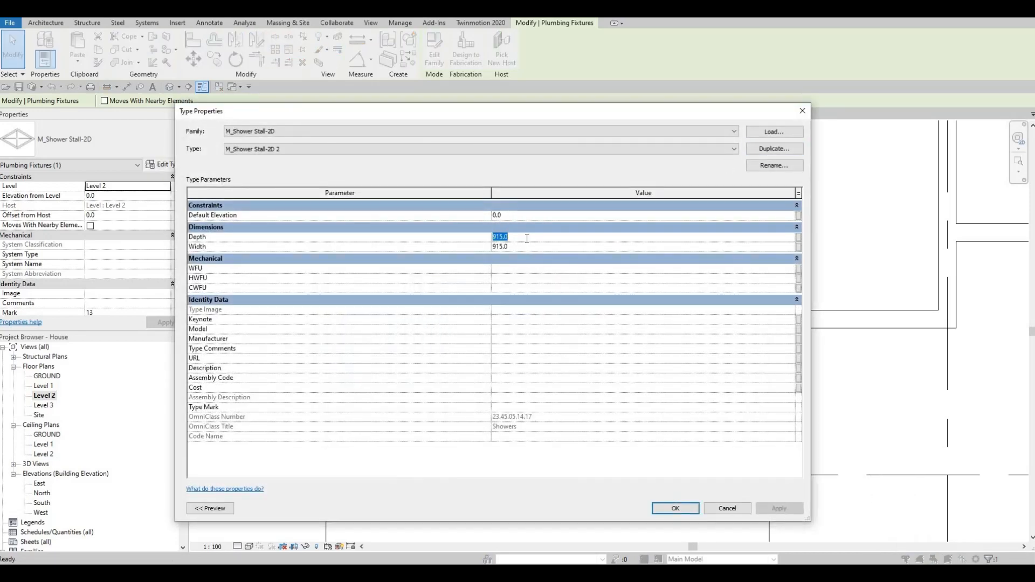
click(661, 508)
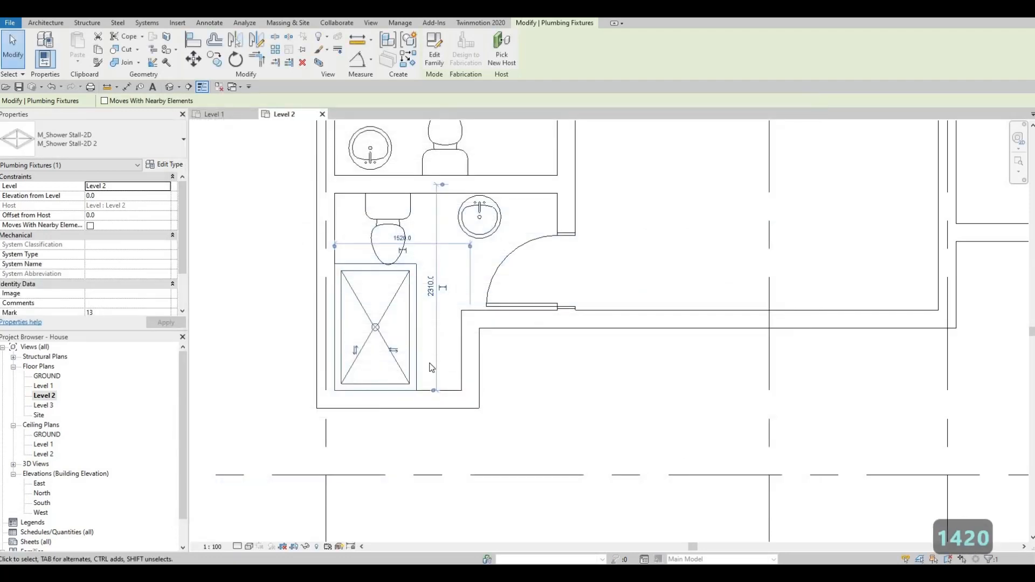
Step: Try to rotate the lengthened shower stall in place so it lies across the alcove
key(space)
key(space)
key(space)
key(space)
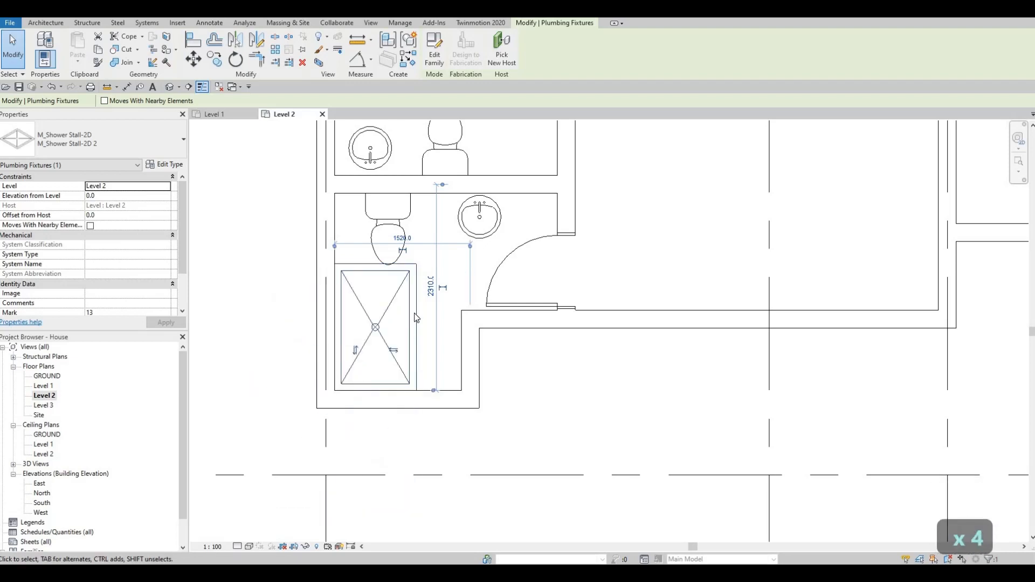
scroll(416, 317, up, 2)
key(Escape)
key(Escape)
click(375, 243)
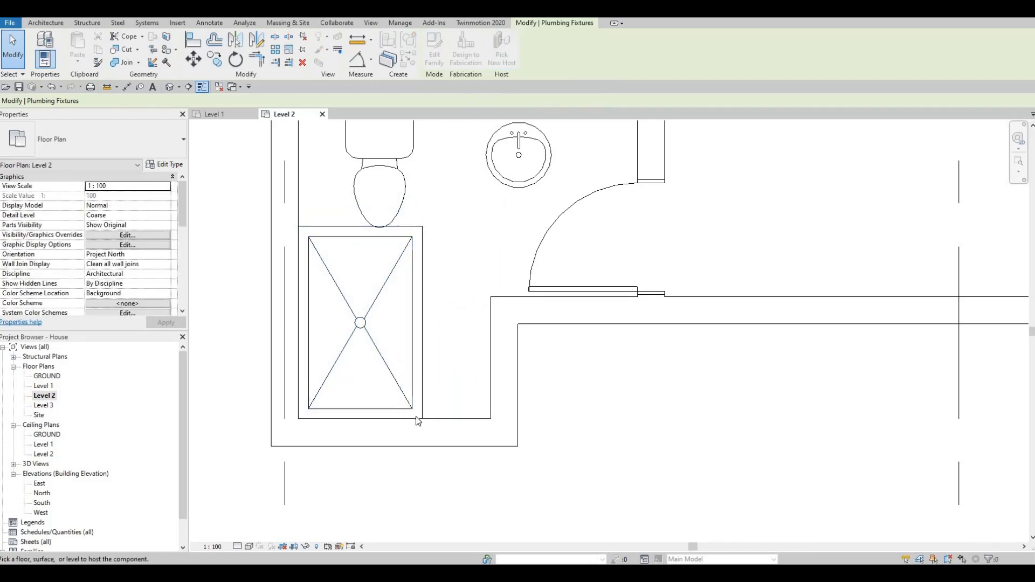
scroll(462, 313, down, 3)
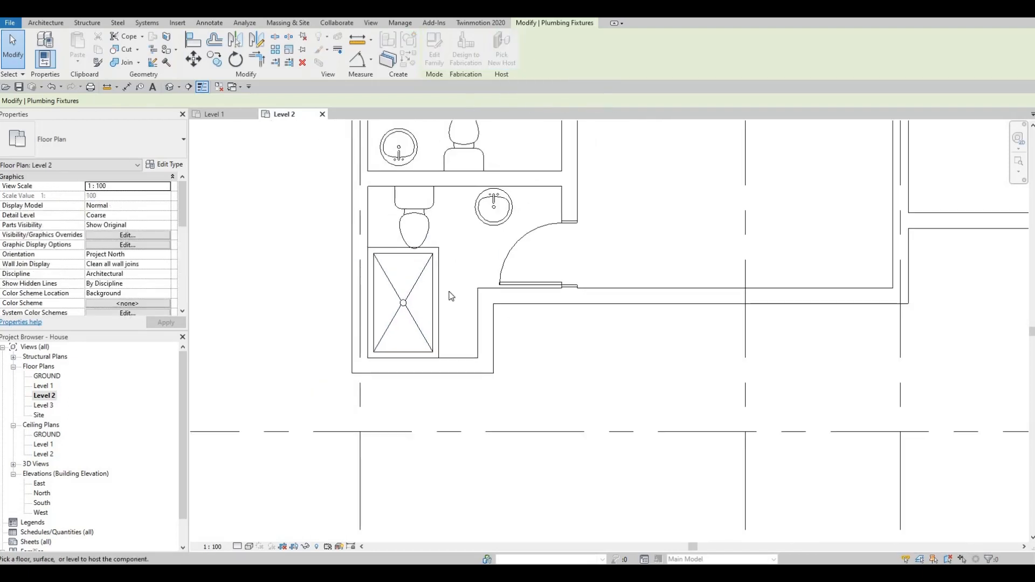
key(Escape)
key(Escape)
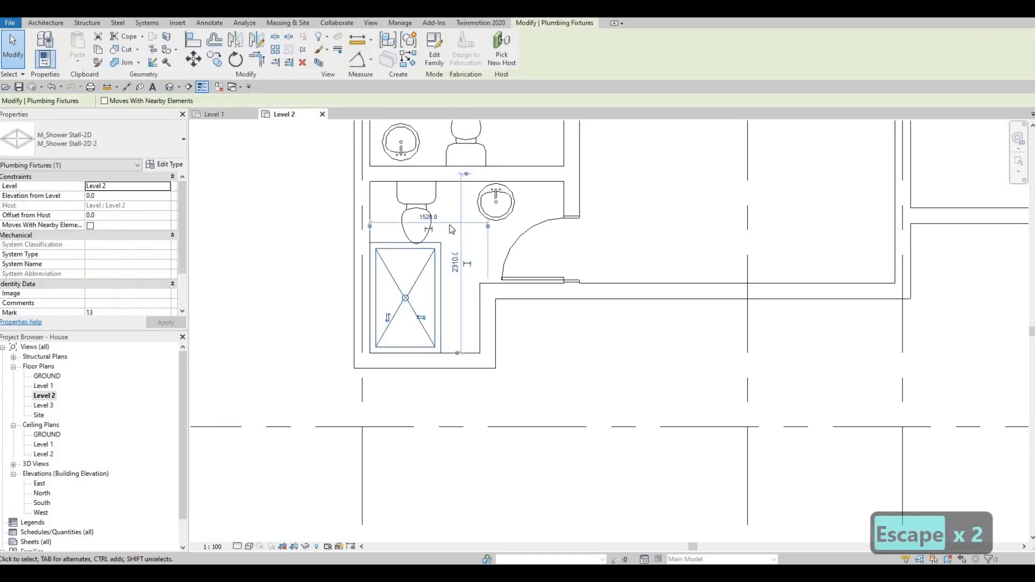
click(501, 51)
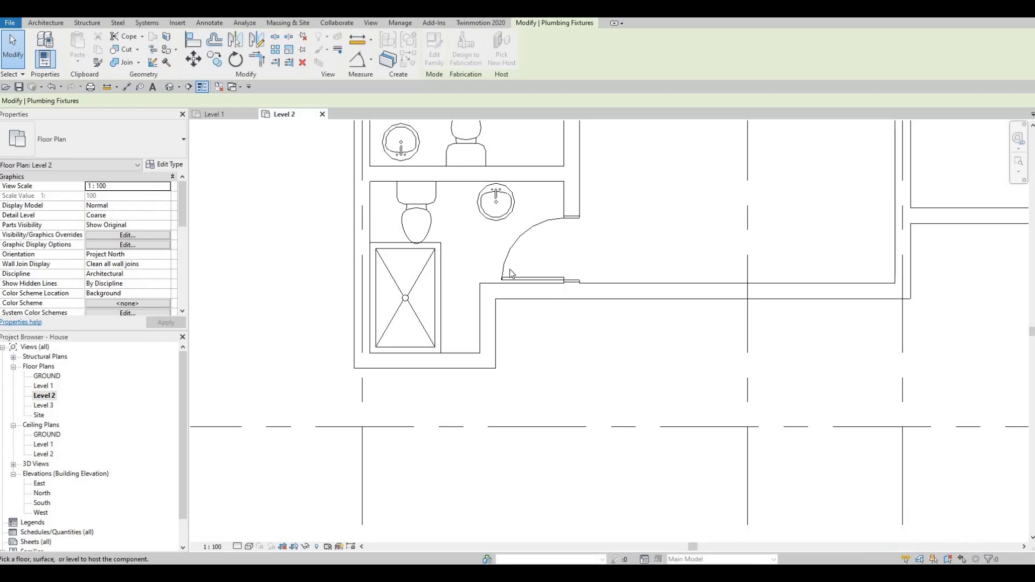
middle_drag(456, 339, 449, 405)
key(Escape)
key(Escape)
key(Escape)
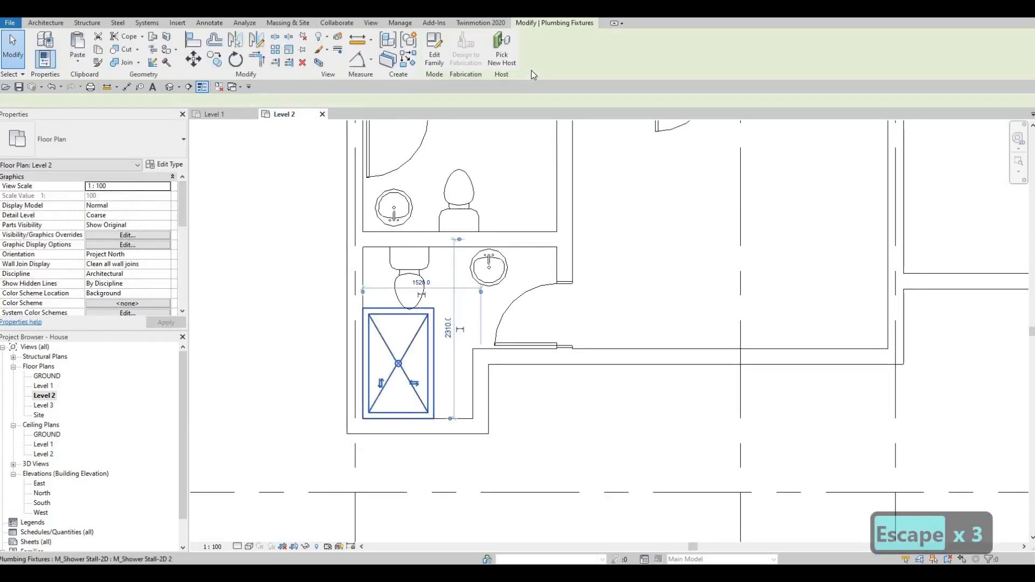
click(506, 50)
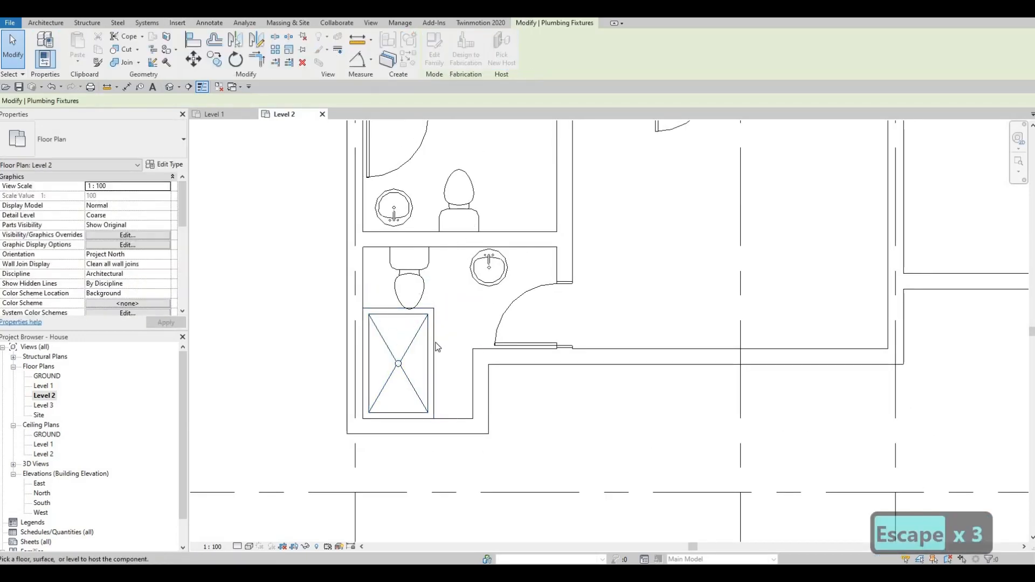
key(Escape)
key(Escape)
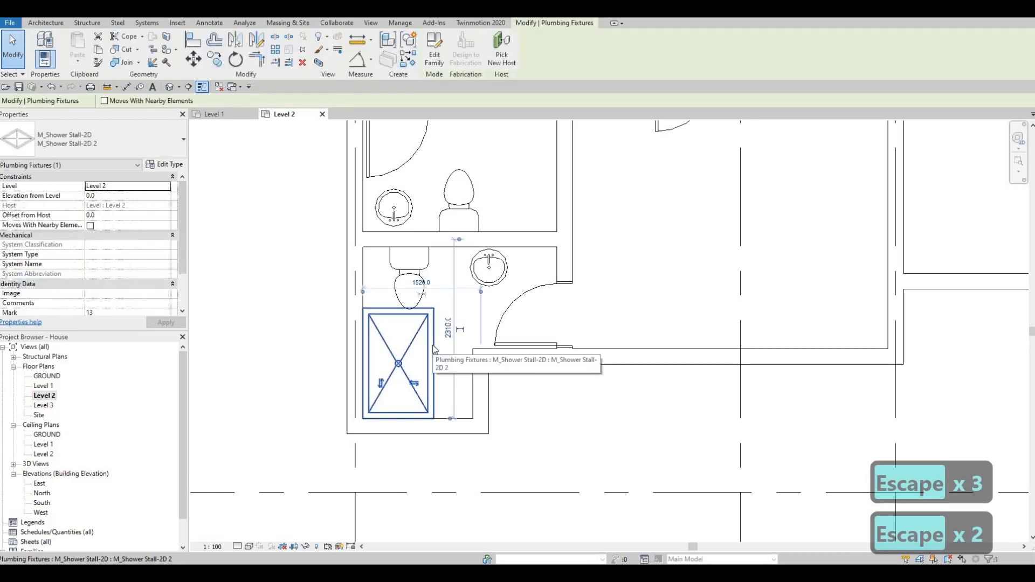
Step: Create a similar shower stall, rotate it crosswise, and place it in the alcove spanning between the side walls
key(c)
key(s)
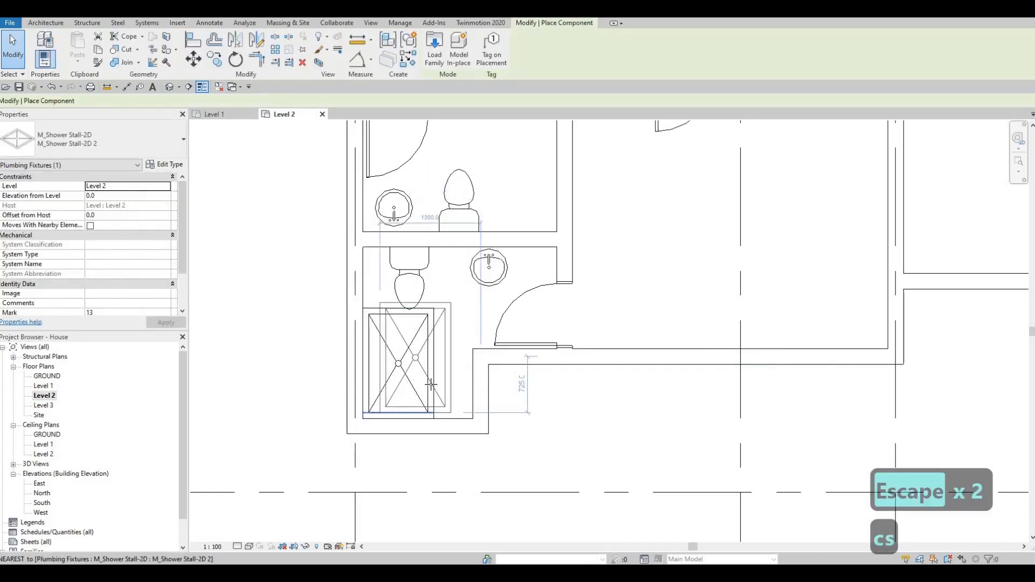
key(space)
key(space)
scroll(452, 380, up, 3)
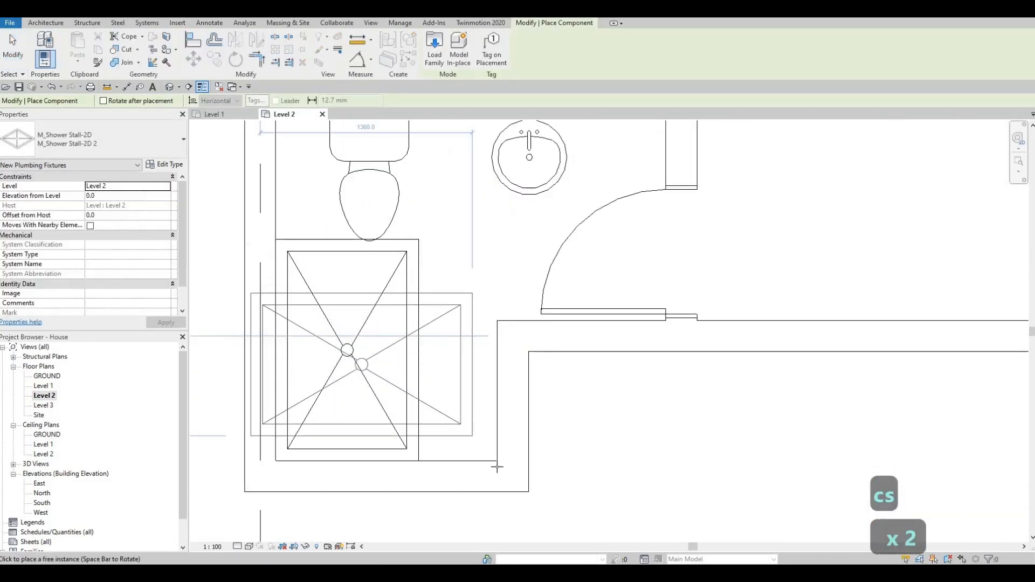
click(430, 298)
key(Escape)
key(Escape)
key(Escape)
Step: Delete the original lengthwise shower stall that overlaps the crosswise one in the alcove
click(414, 277)
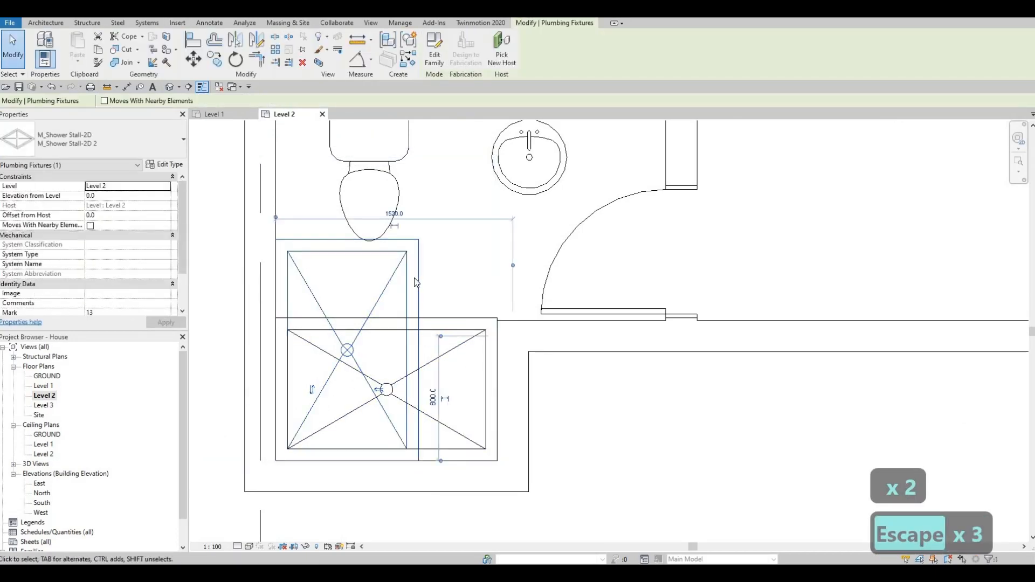
key(Delete)
scroll(451, 272, down, 3)
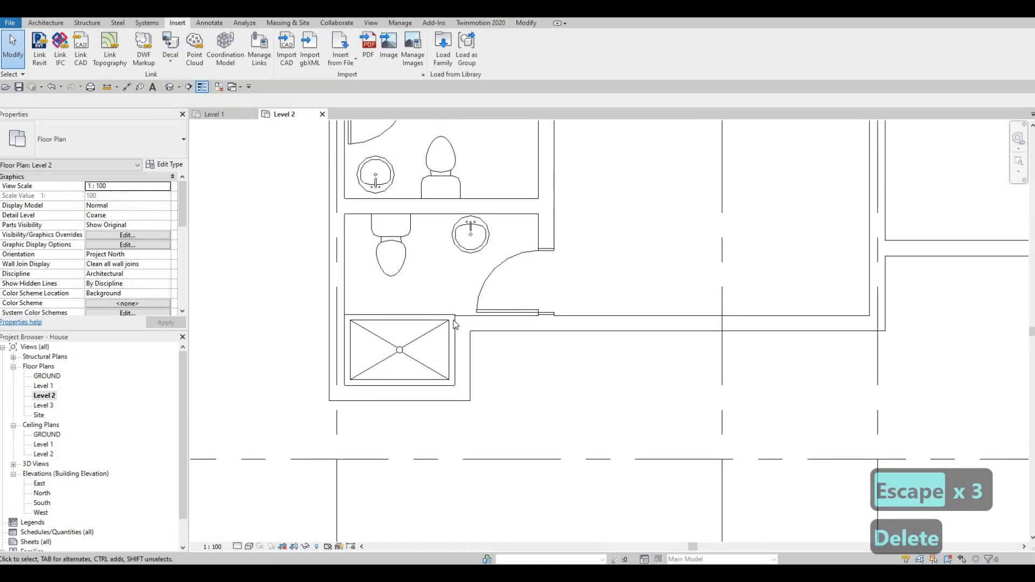
scroll(454, 324, up, 3)
scroll(376, 303, down, 4)
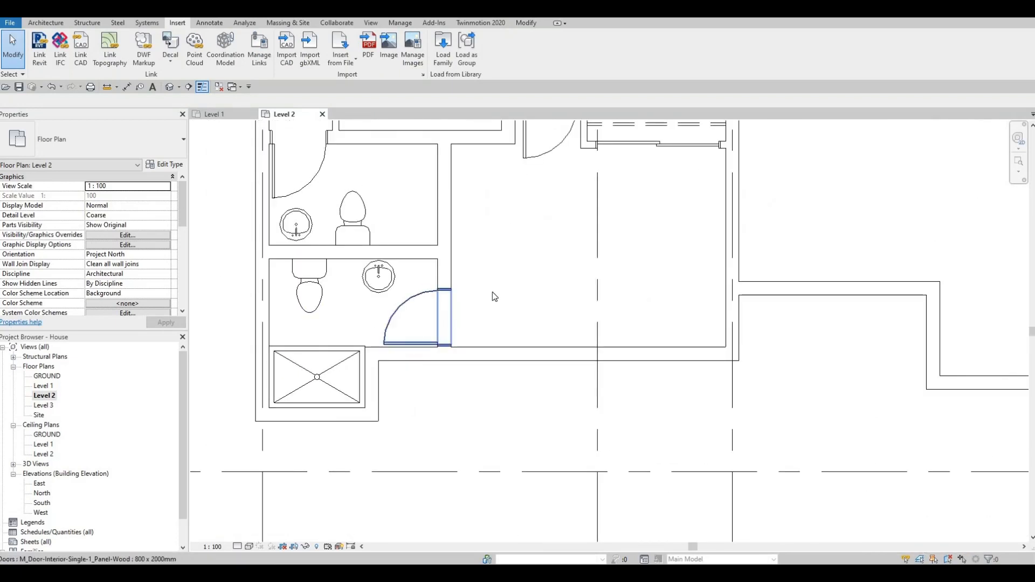
Step: Create a similar shower stall, turned lengthwise, in the upper-right corner of the bathroom above, beside the toilet
scroll(492, 296, down, 2)
middle_drag(499, 318, 471, 445)
scroll(489, 389, down, 2)
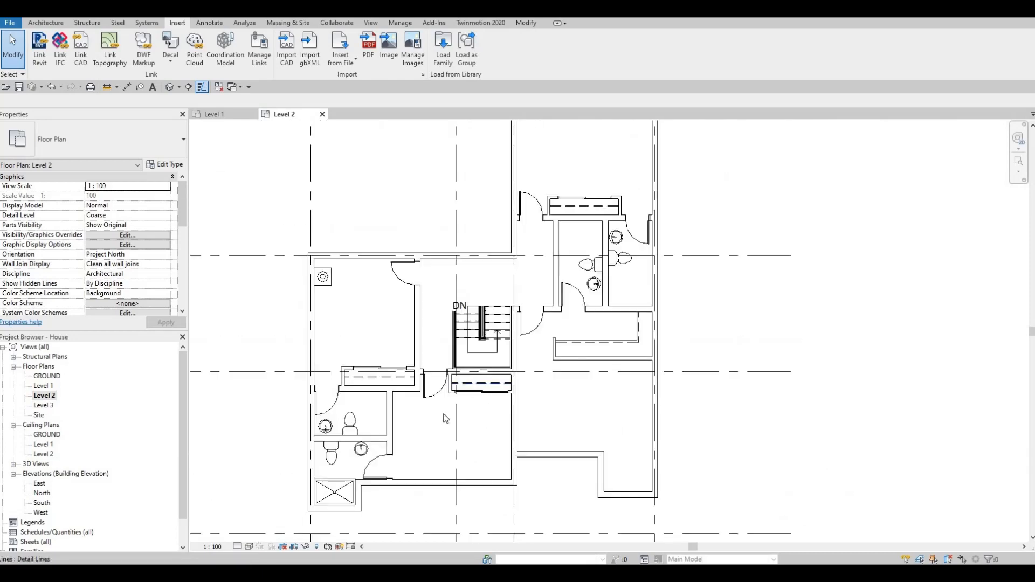
middle_drag(347, 518, 377, 457)
scroll(376, 456, up, 3)
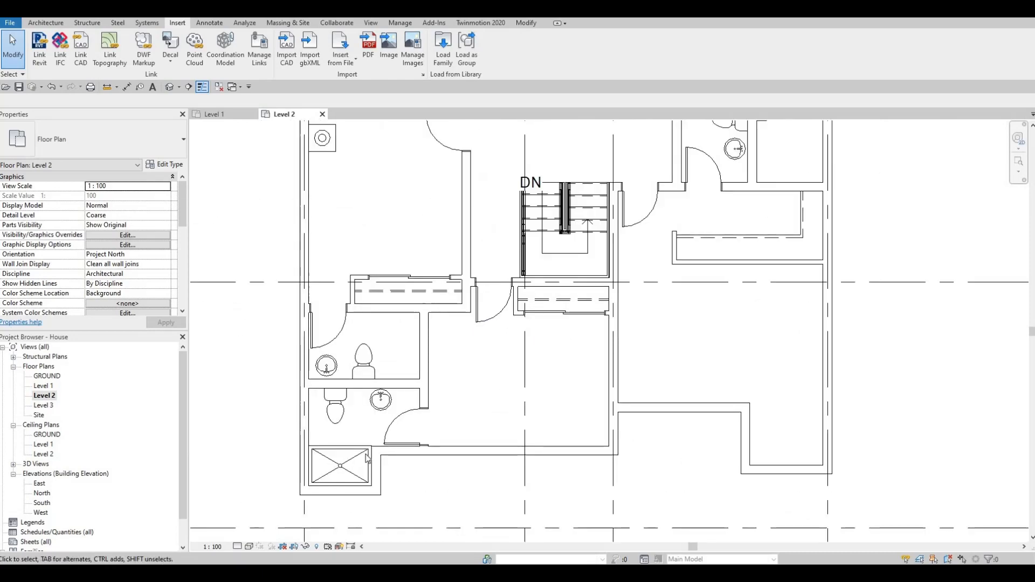
click(371, 445)
key(c)
key(s)
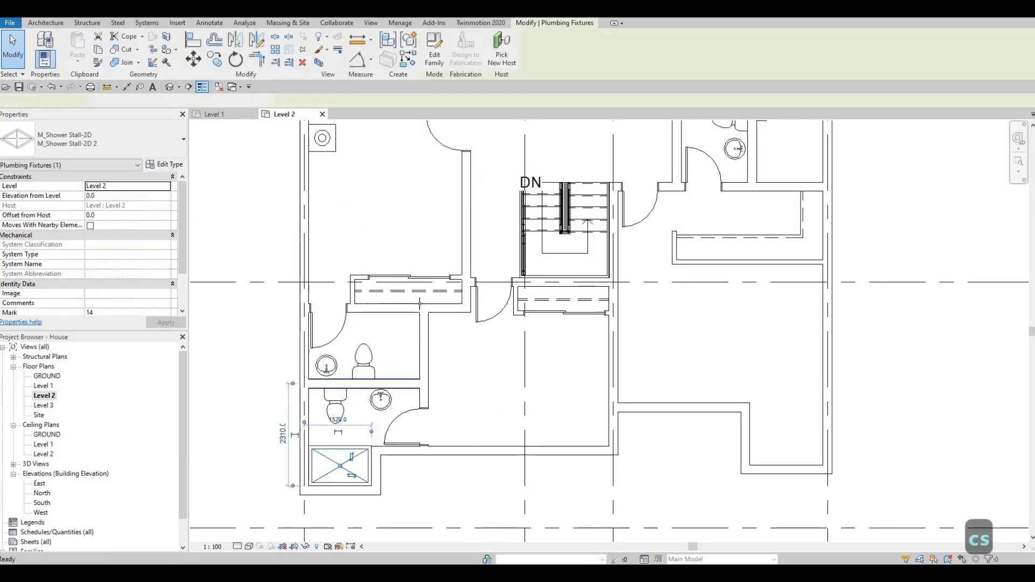
scroll(401, 336, up, 3)
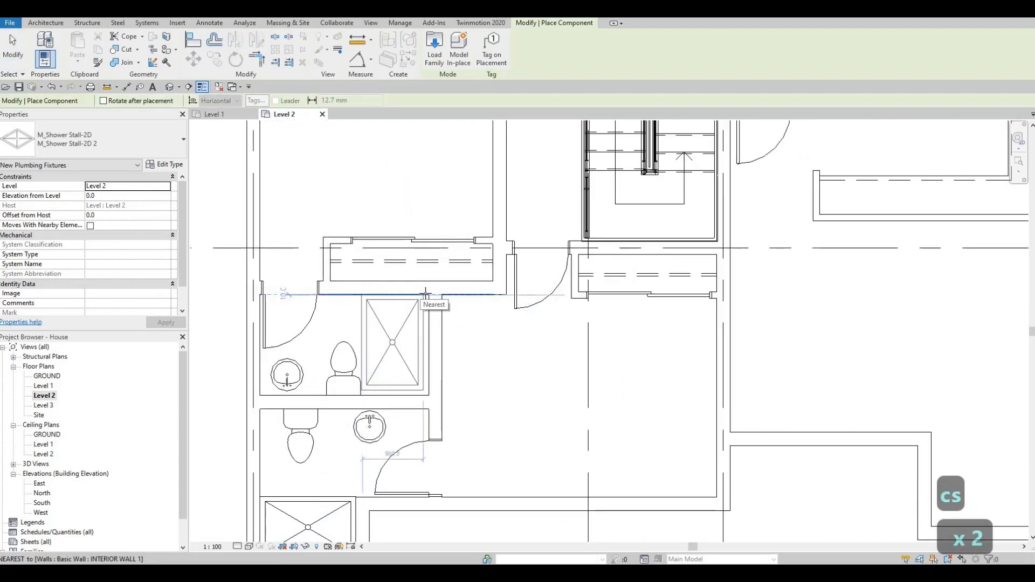
scroll(425, 294, up, 2)
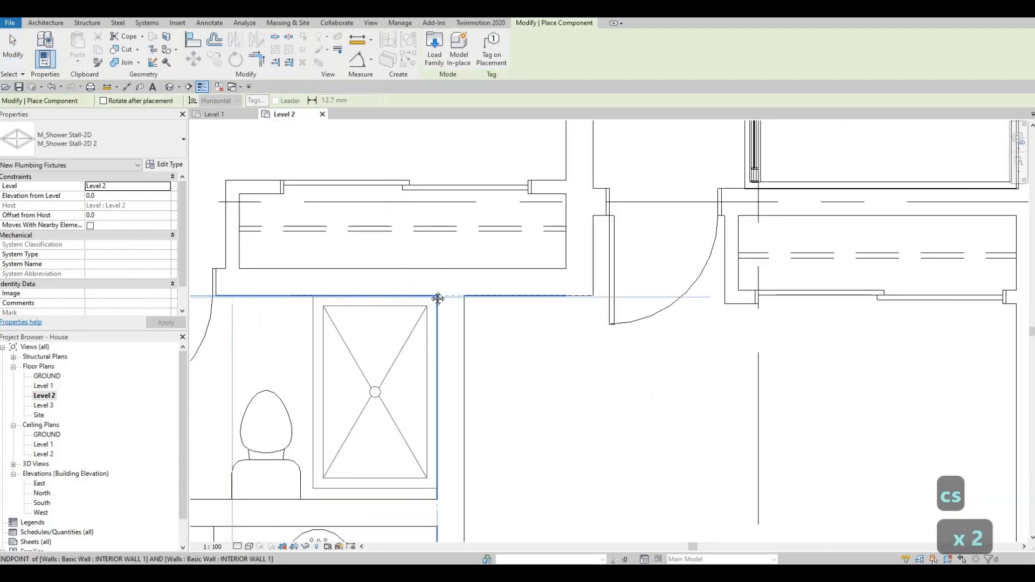
click(438, 298)
middle_drag(432, 359, 430, 295)
key(Escape)
key(Escape)
key(Escape)
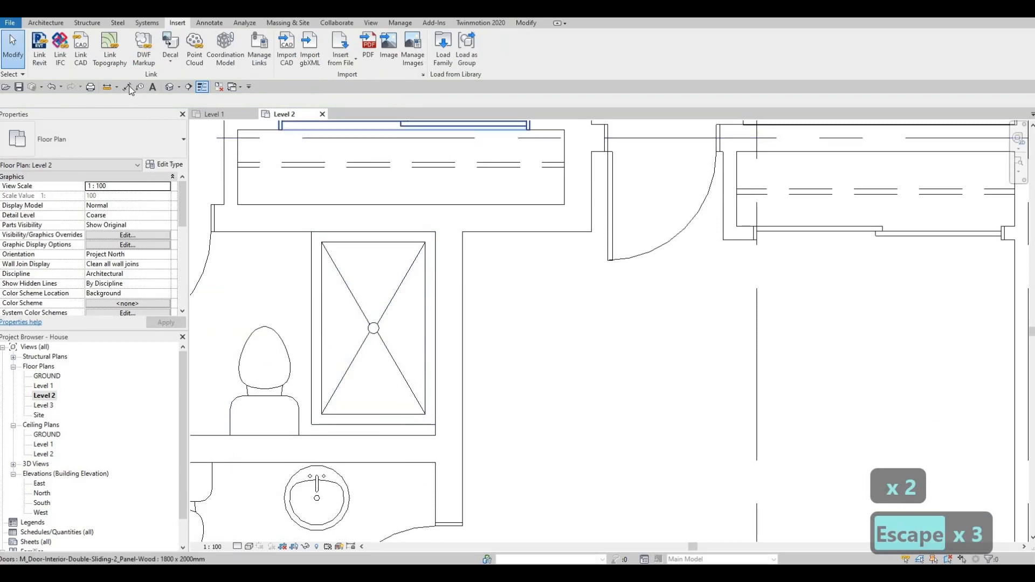
Step: Measure the distance between the upper and lower inner wall faces beside the new shower stall
click(127, 87)
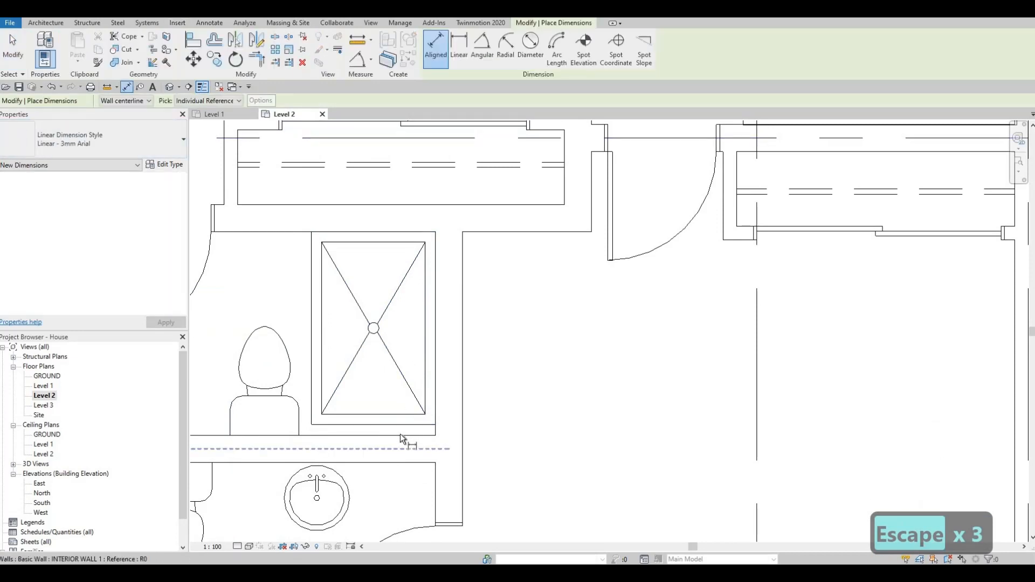
key(Tab)
click(400, 434)
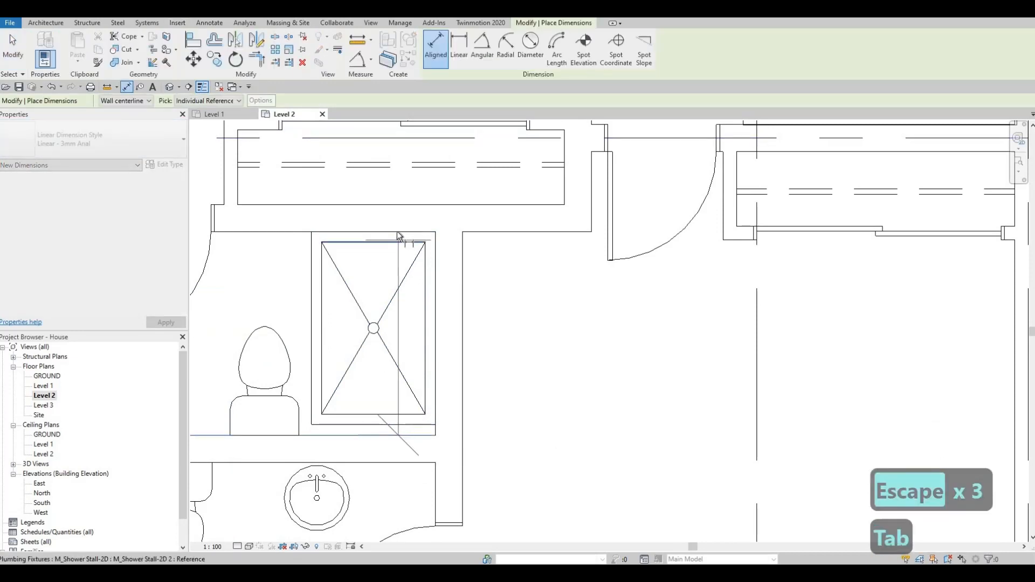
click(400, 234)
click(536, 282)
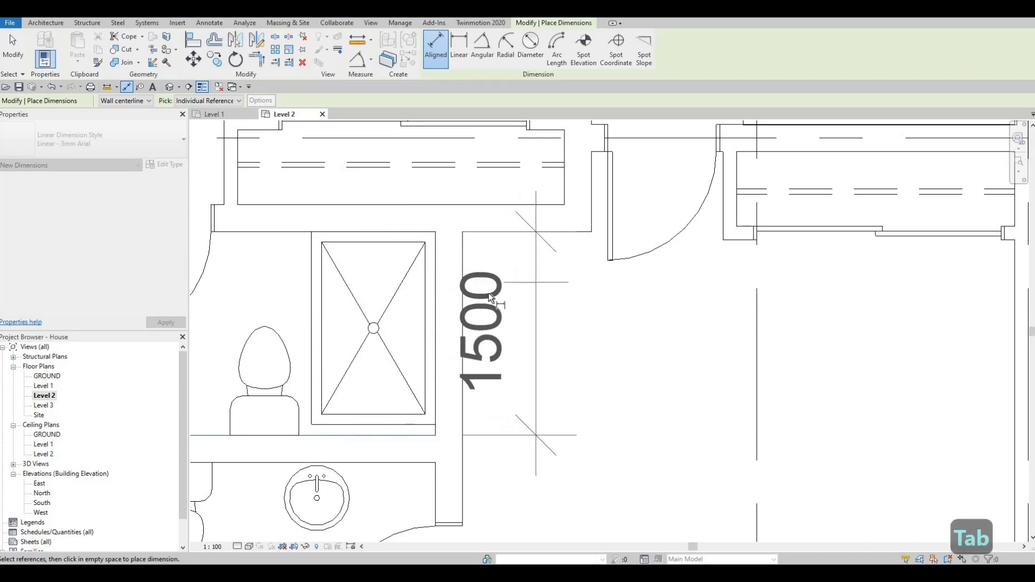
key(Escape)
key(Escape)
key(Escape)
Step: Duplicate the selected shower stall's type as M_Shower Stall-2D 3 with a depth of 1500, for the stall beside the toilet
click(388, 300)
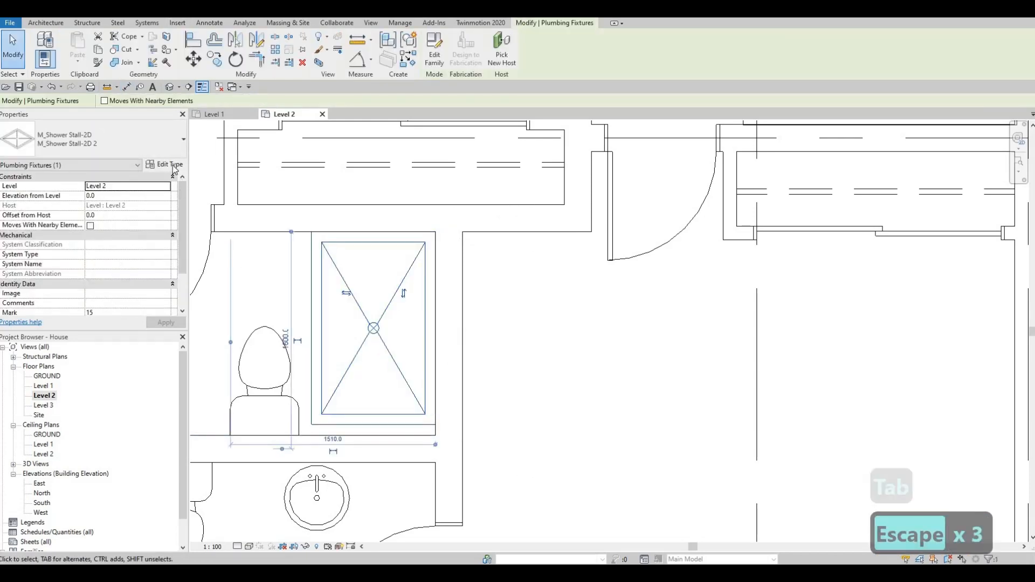
click(165, 164)
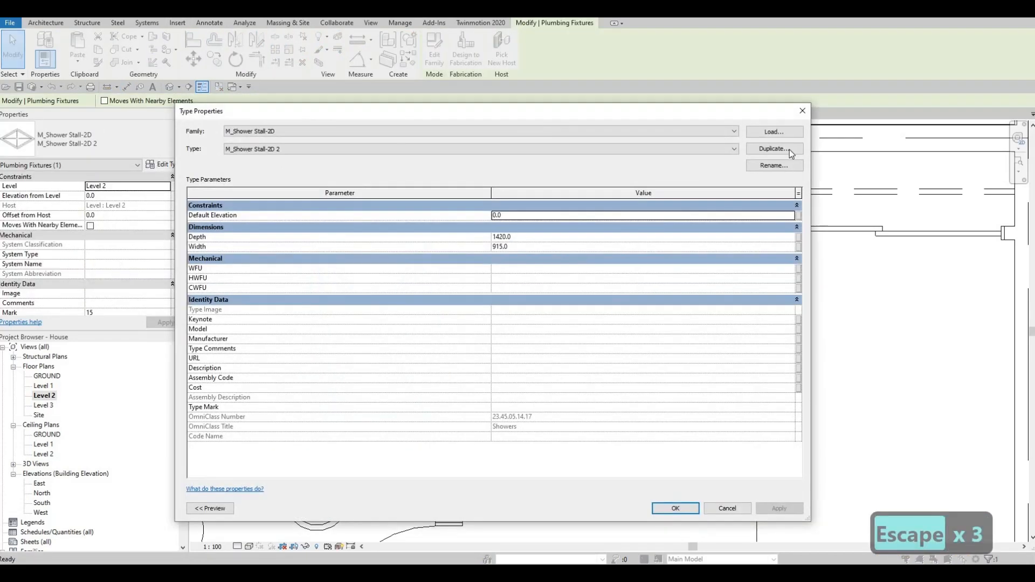
click(789, 150)
click(492, 338)
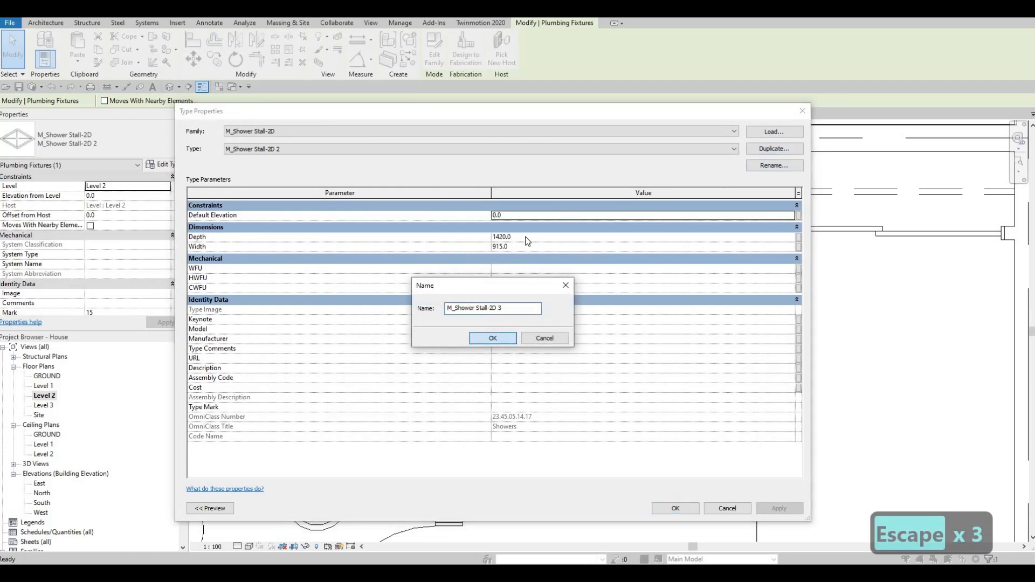
click(526, 237)
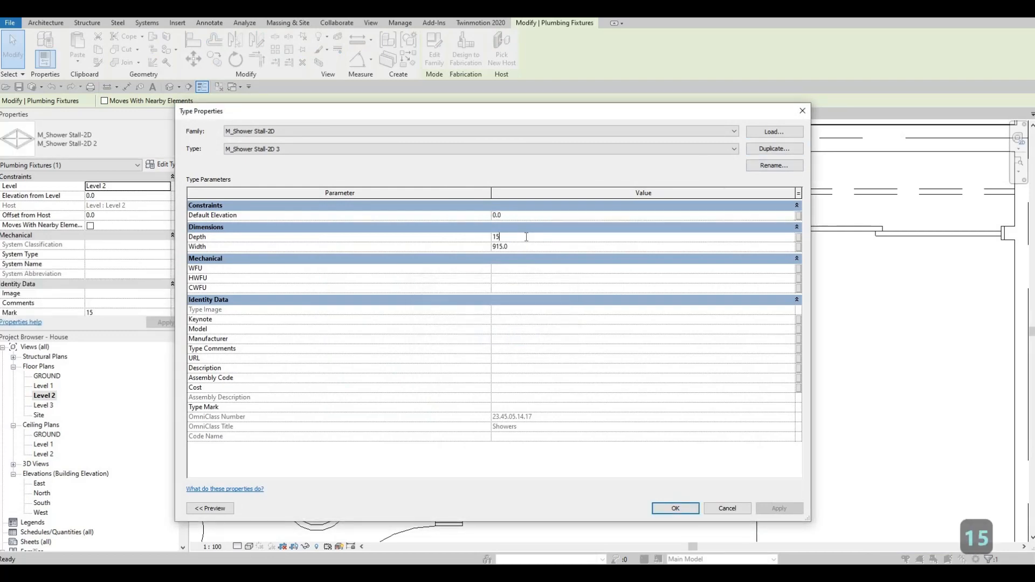
click(675, 508)
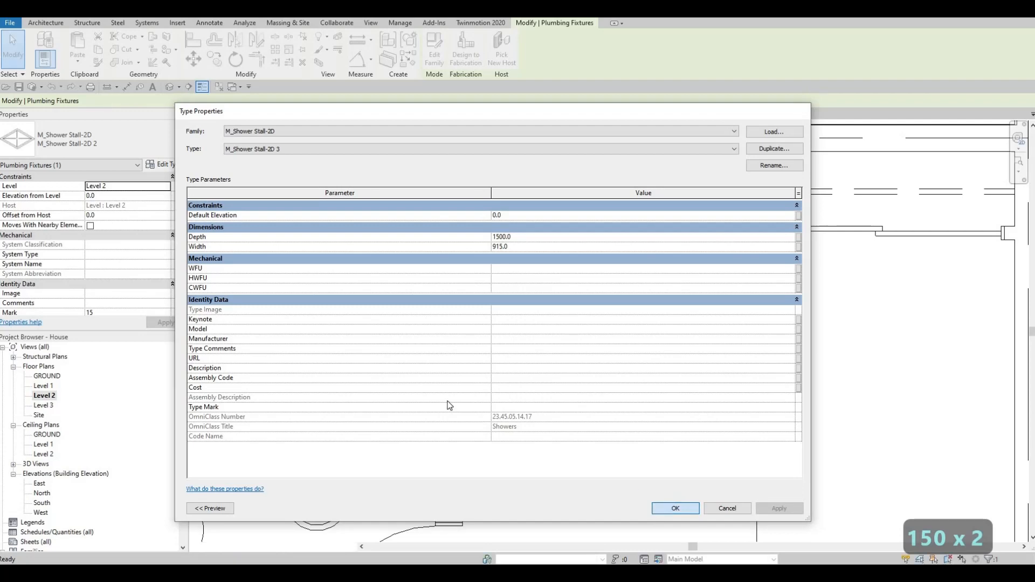
key(Escape)
key(Escape)
Step: Create a similar 1500 mm shower stall, turned crosswise, against the upper wall of the bathroom just right of the stair hallway
click(392, 365)
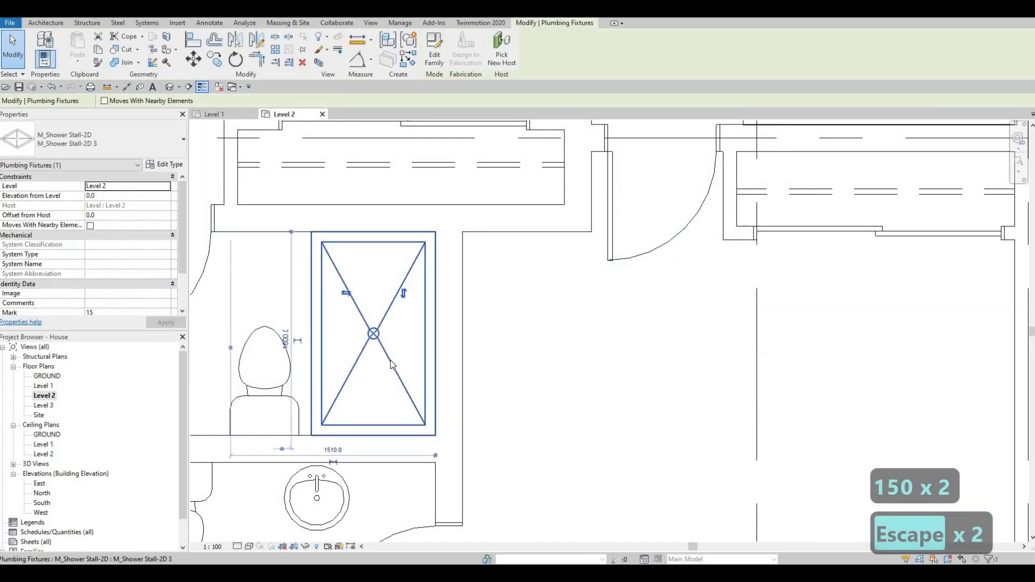
key(c)
key(s)
scroll(543, 307, down, 6)
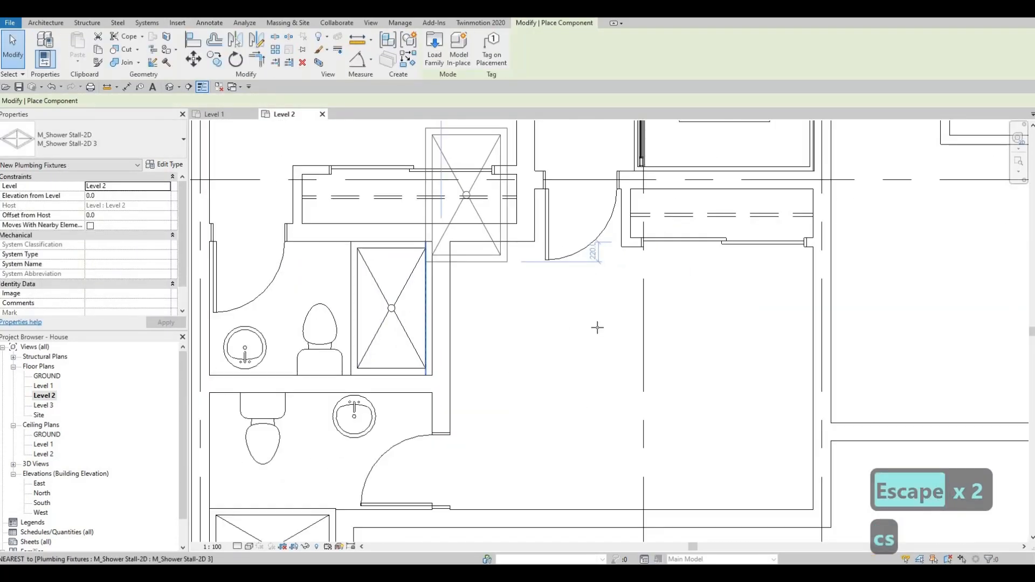
scroll(616, 211, down, 1)
middle_drag(616, 211, 516, 290)
scroll(629, 220, up, 4)
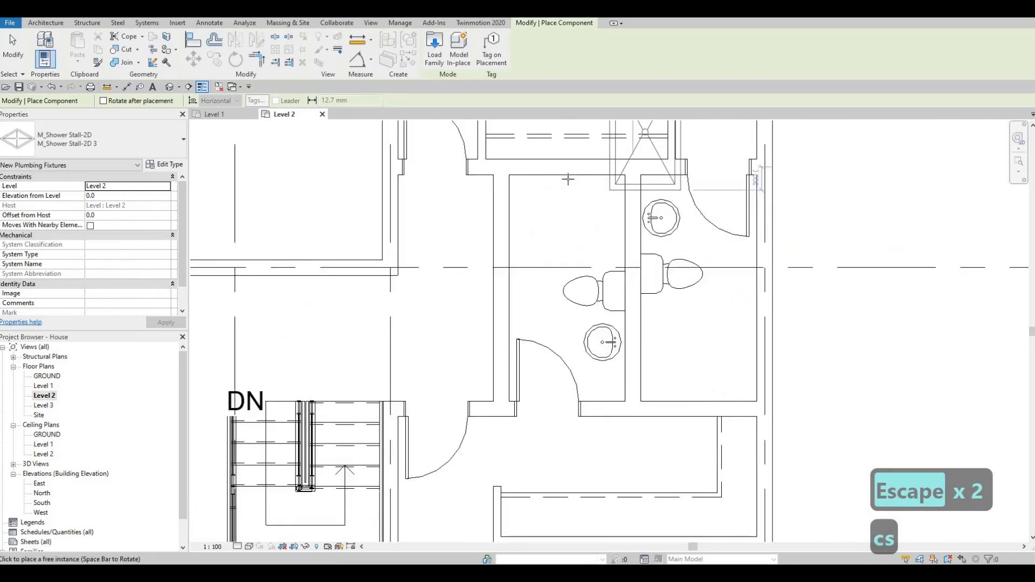
key(space)
key(space)
Step: Place another crosswise shower stall against the lower wall of the adjoining bathroom along the exterior wall
key(space)
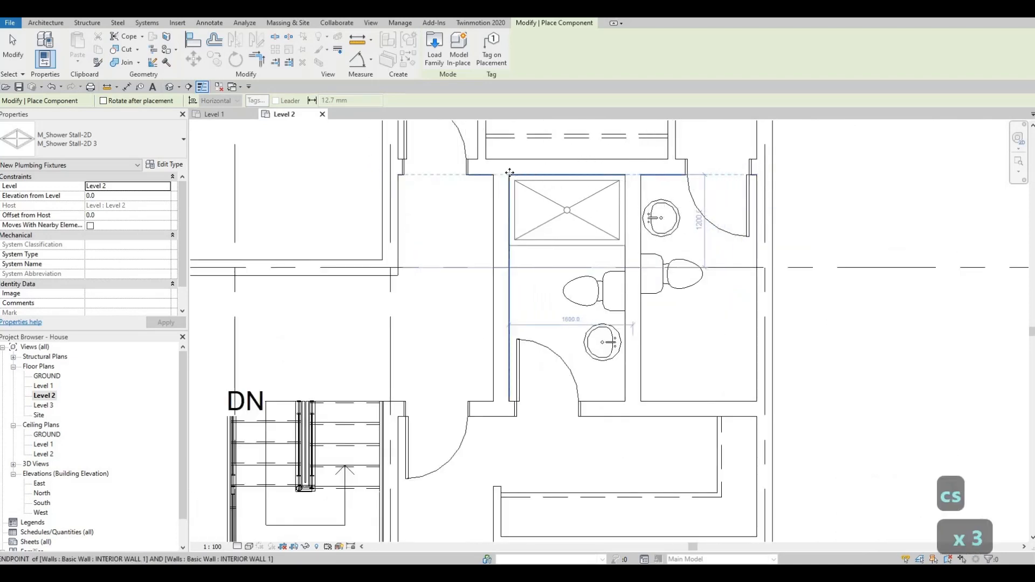
click(695, 336)
key(space)
key(space)
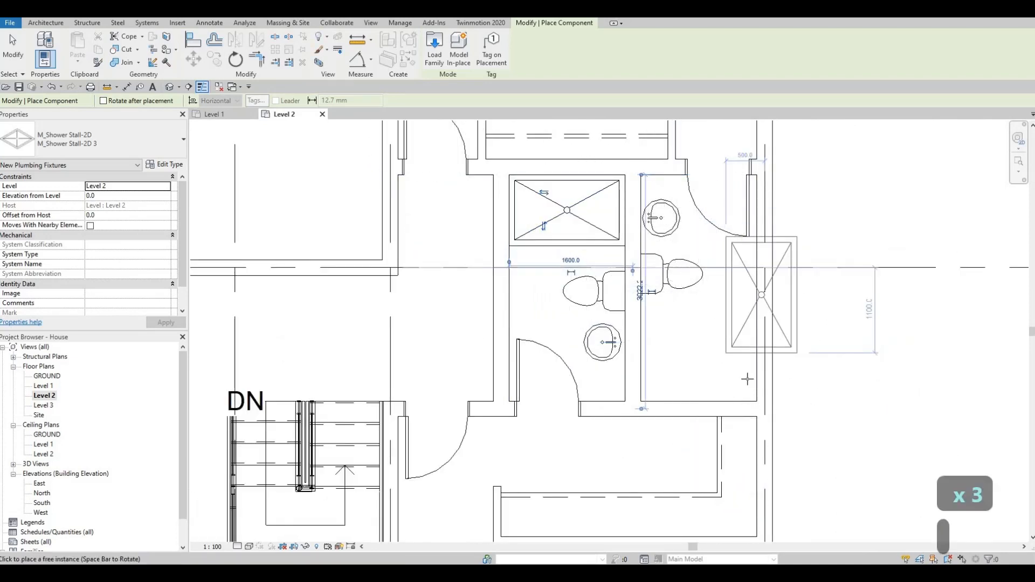
click(635, 401)
scroll(690, 216, down, 2)
key(Escape)
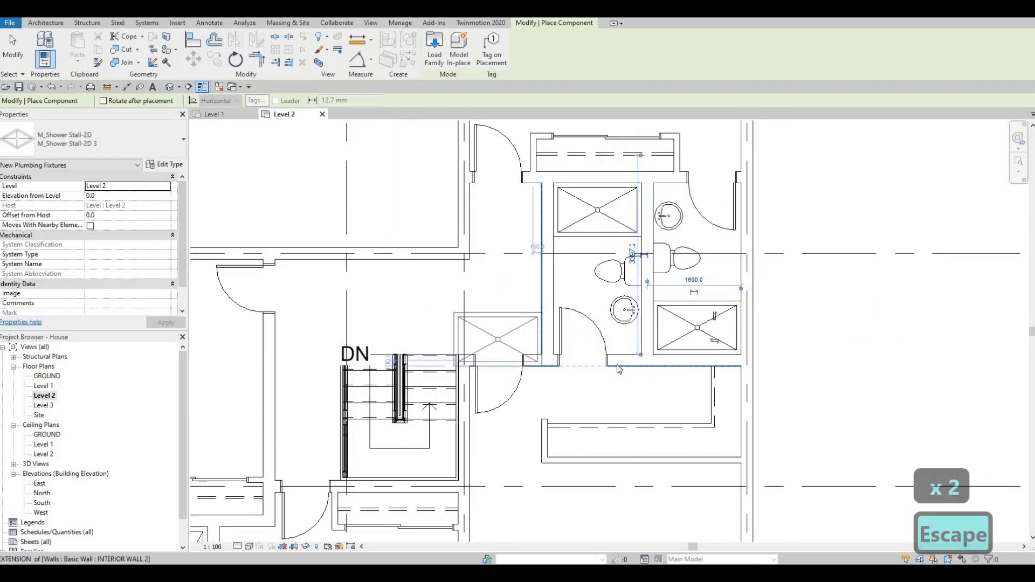
key(Escape)
Step: Outline a counter about 600 mm deep with thin detail lines around the sink in the upper of the two lower-left bathrooms
scroll(667, 220, down, 3)
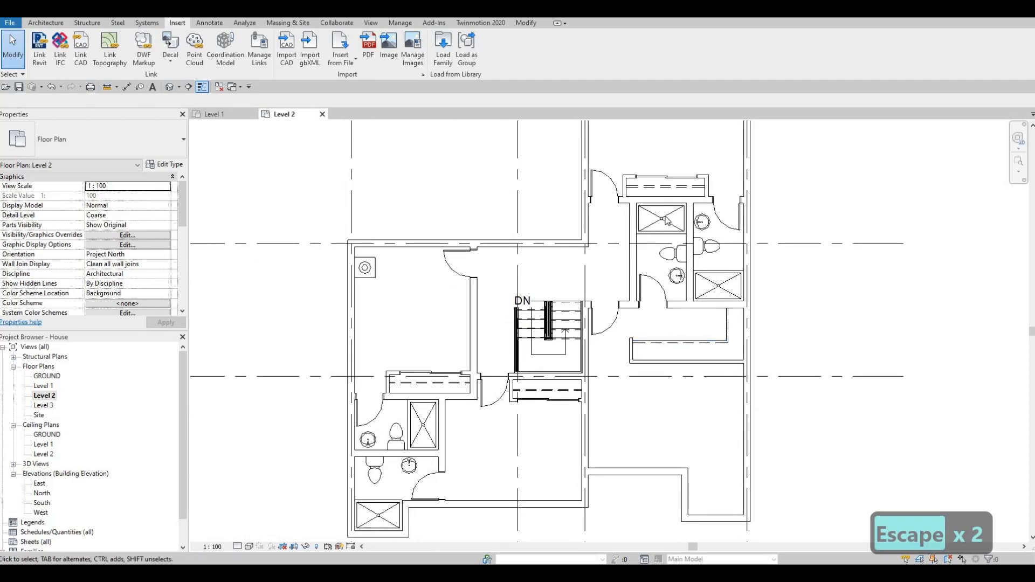
middle_drag(579, 370, 594, 325)
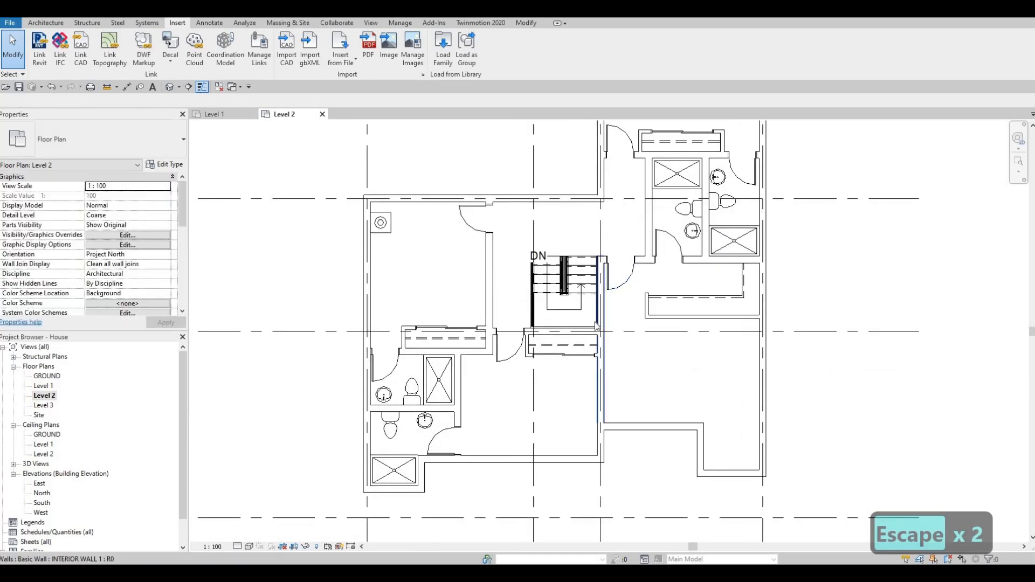
key(Escape)
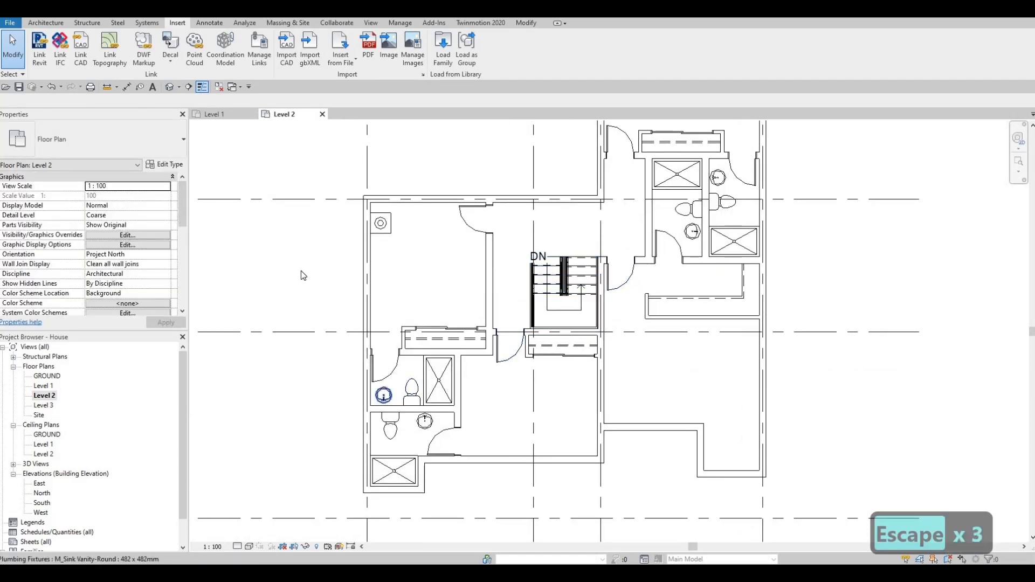
scroll(480, 362, up, 4)
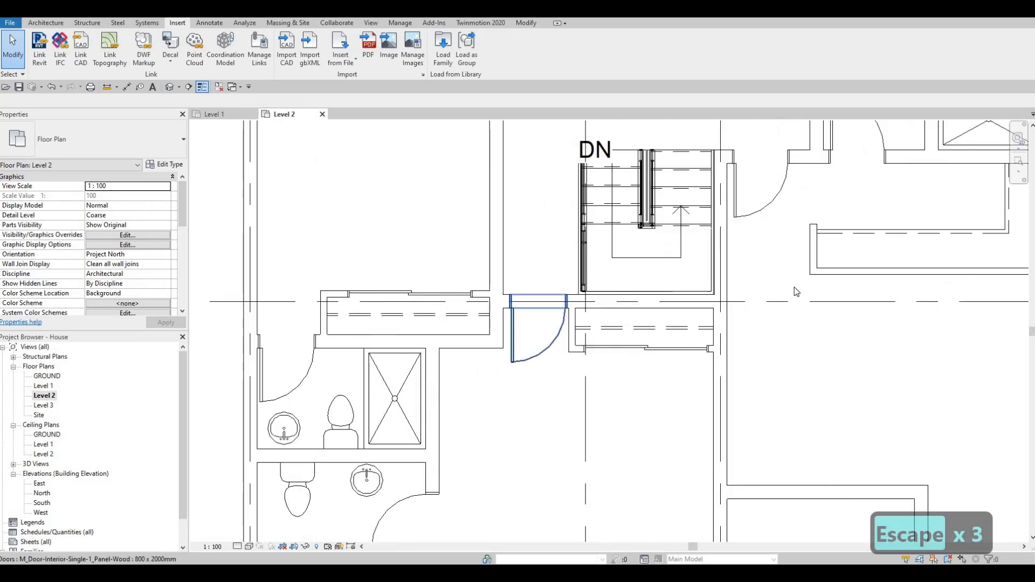
click(743, 280)
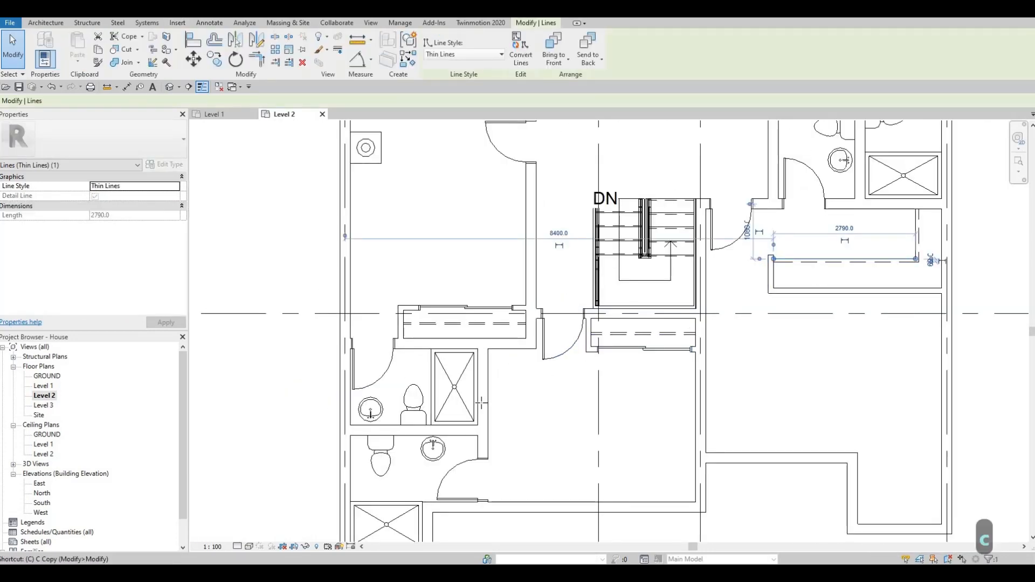
key(c)
key(s)
scroll(351, 396, up, 5)
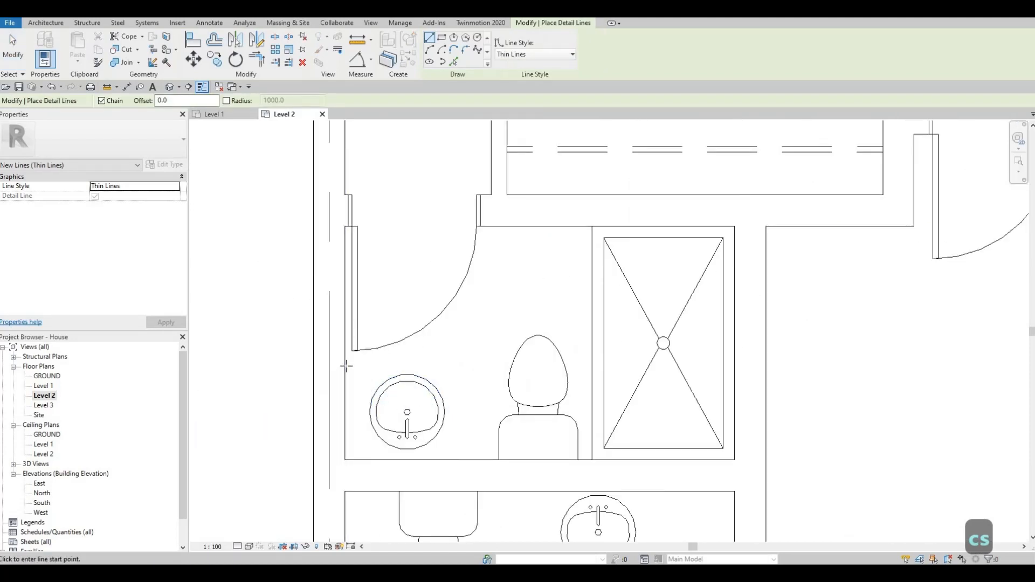
click(345, 366)
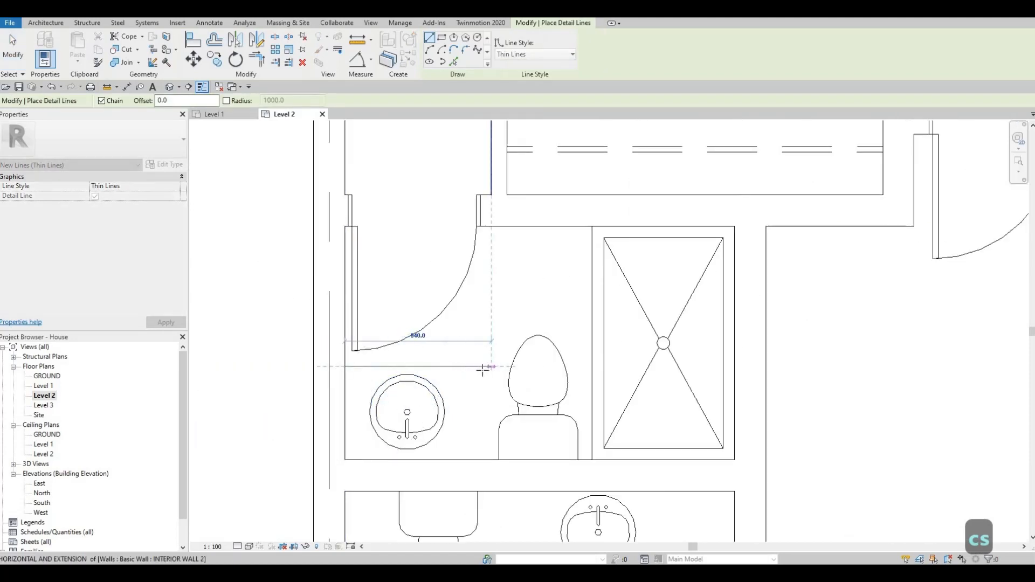
click(482, 366)
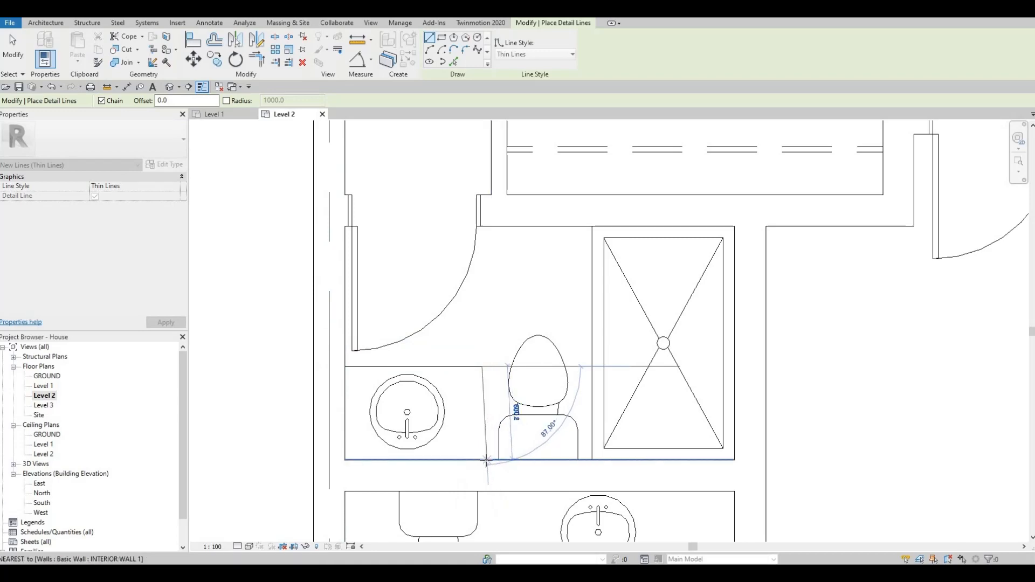
click(480, 458)
key(Escape)
key(Escape)
scroll(494, 379, down, 4)
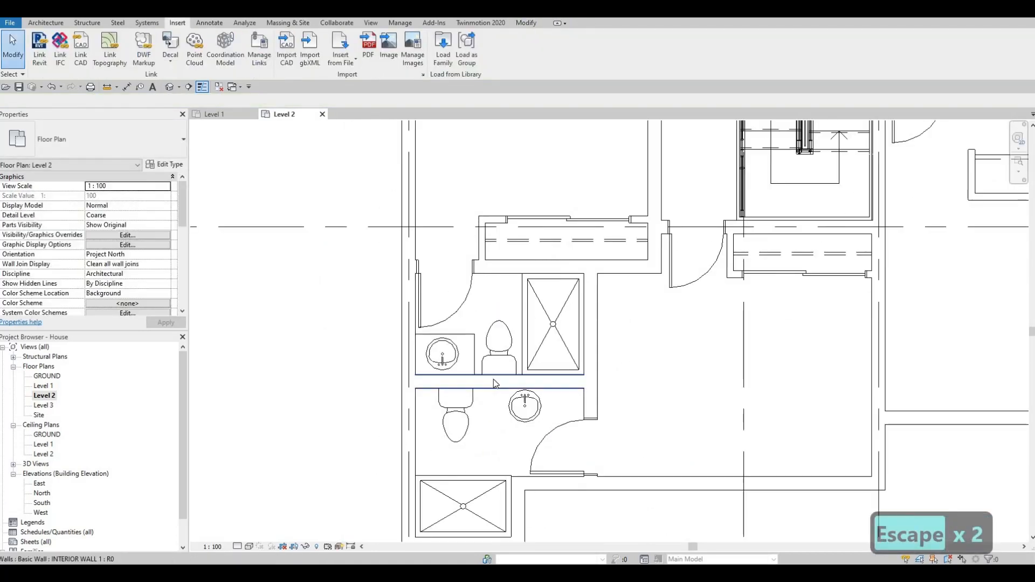
Step: Outline a counter about 880 mm wide and 540 mm deep with thin detail lines around the sink in the bathroom below
scroll(499, 366, up, 1)
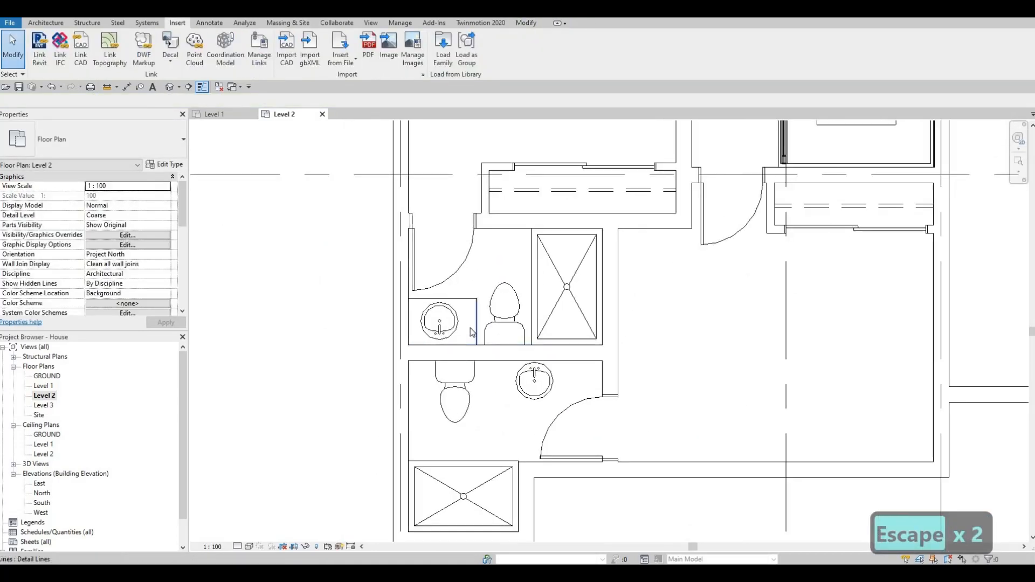
key(c)
key(s)
scroll(513, 361, up, 2)
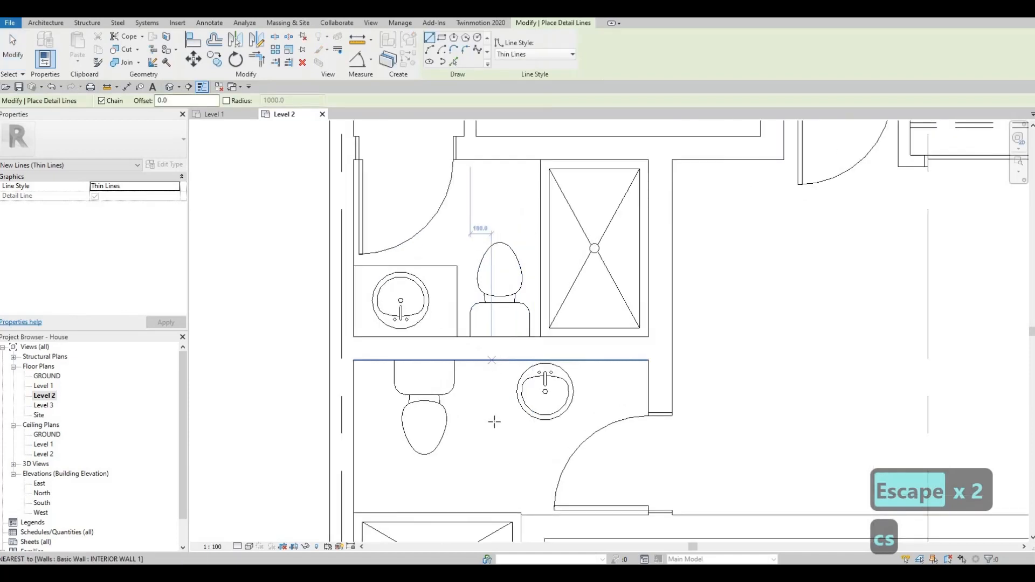
click(492, 360)
click(594, 424)
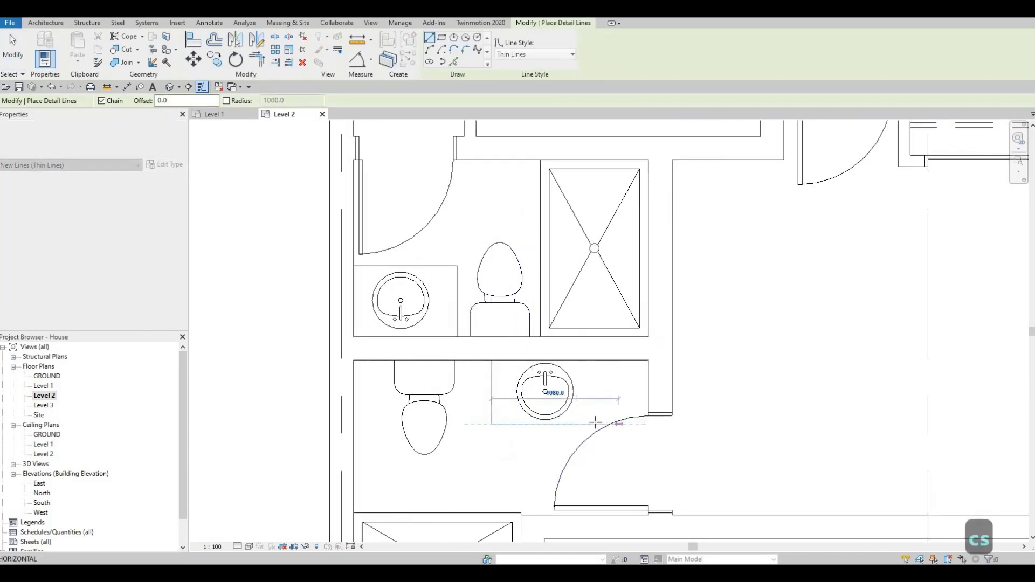
click(595, 424)
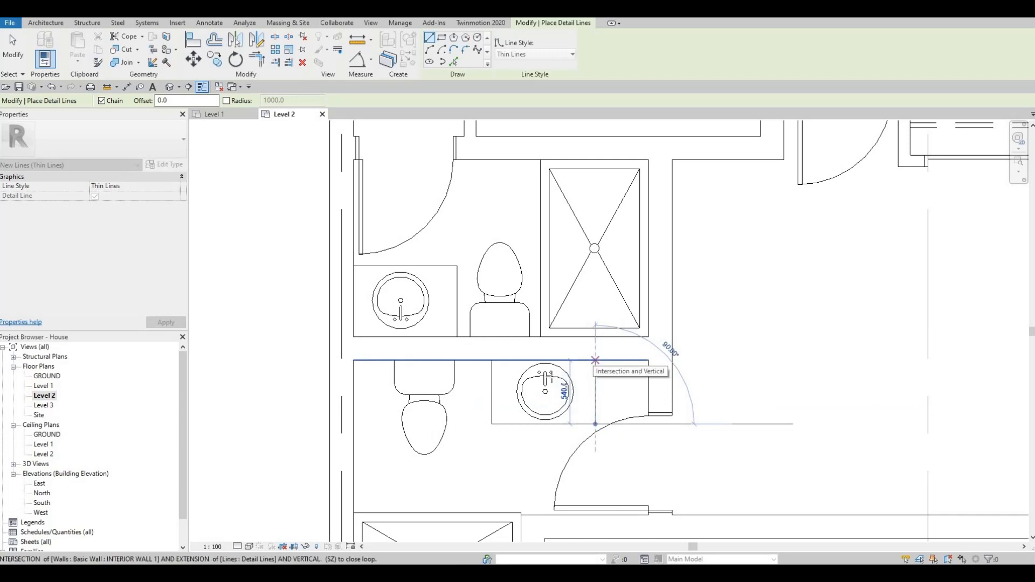
click(595, 360)
key(Escape)
key(Escape)
key(Escape)
Step: Nudge the new counter's side line nearest the toilet outward so that the counter is 940 mm wide
click(491, 379)
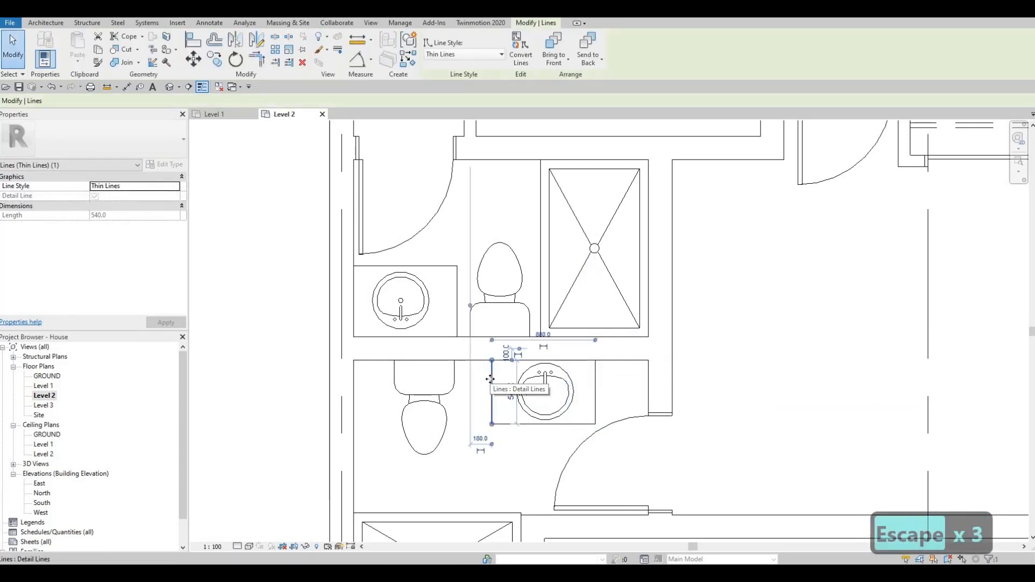
key(Left)
key(Left)
click(595, 383)
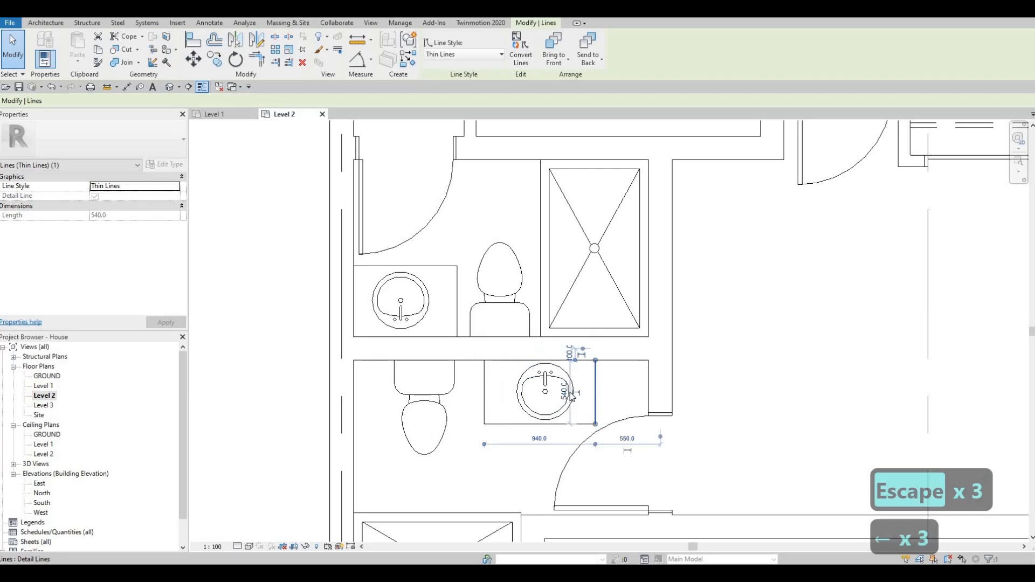
scroll(556, 370, up, 2)
key(Escape)
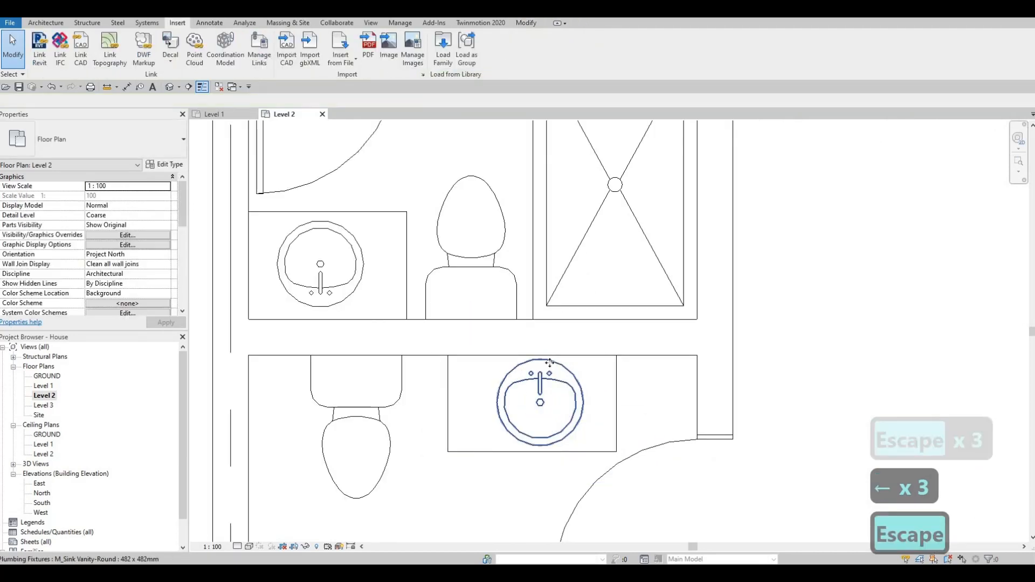
key(Escape)
Step: Nudge the lower bathroom's sink closer to the wall behind it and move the counter's front line in for a 500 mm depth
click(551, 367)
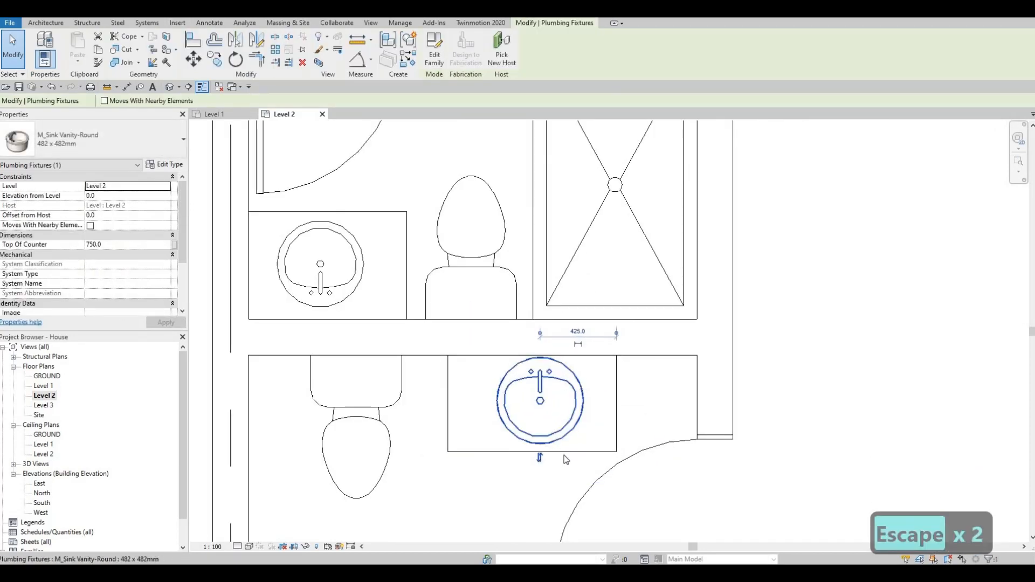
click(584, 453)
key(Up)
key(Up)
key(Up)
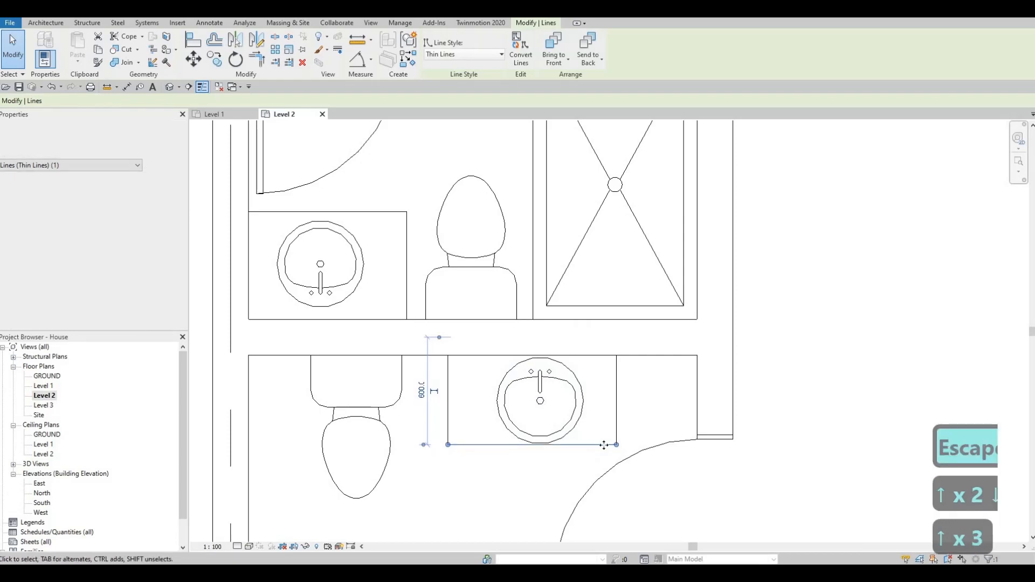
key(Escape)
key(Escape)
key(Escape)
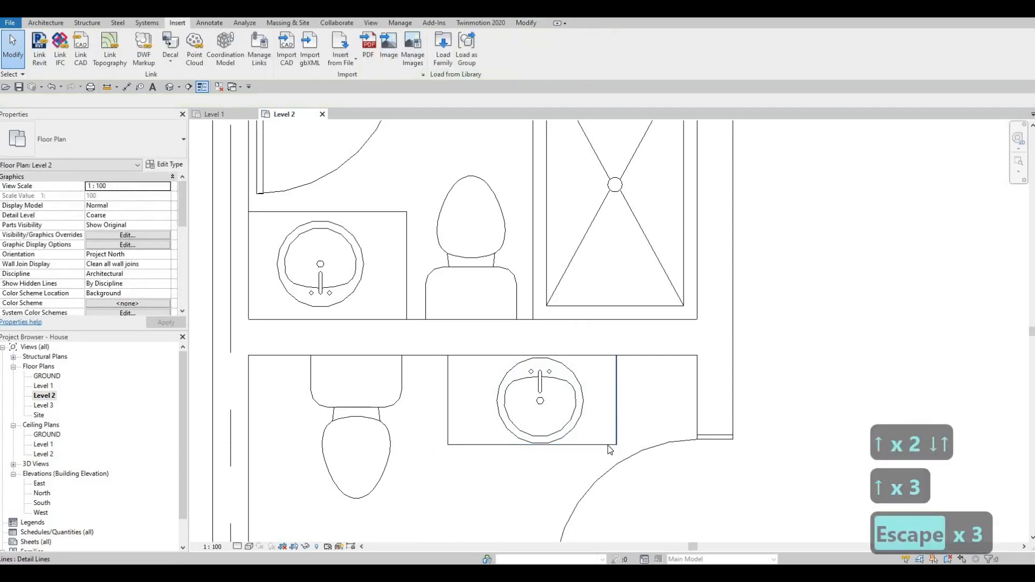
click(558, 445)
key(Escape)
scroll(528, 404, down, 3)
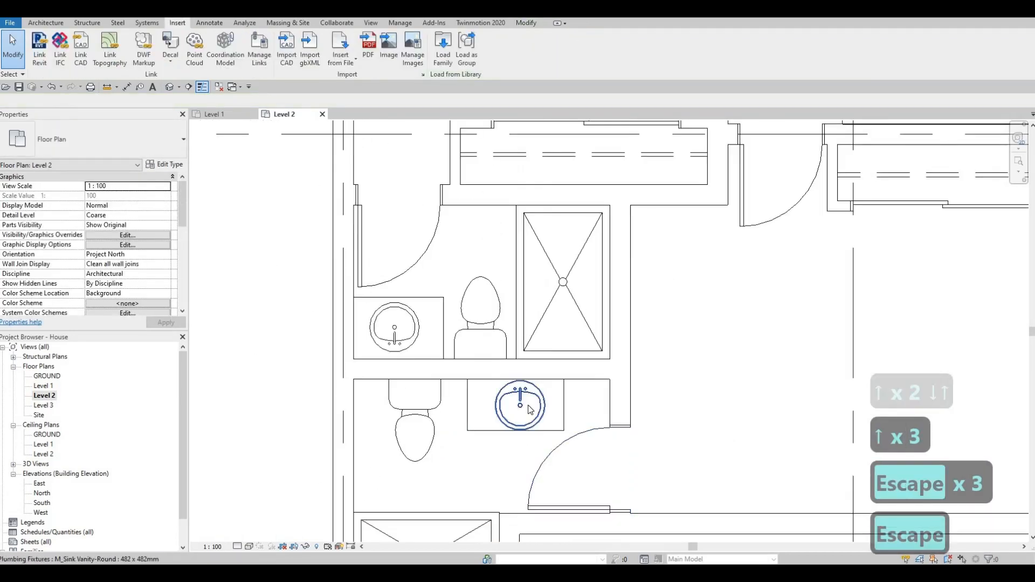
Step: Nudge the lower bathroom's sink left toward the middle of its counter
click(526, 404)
key(Left)
key(Left)
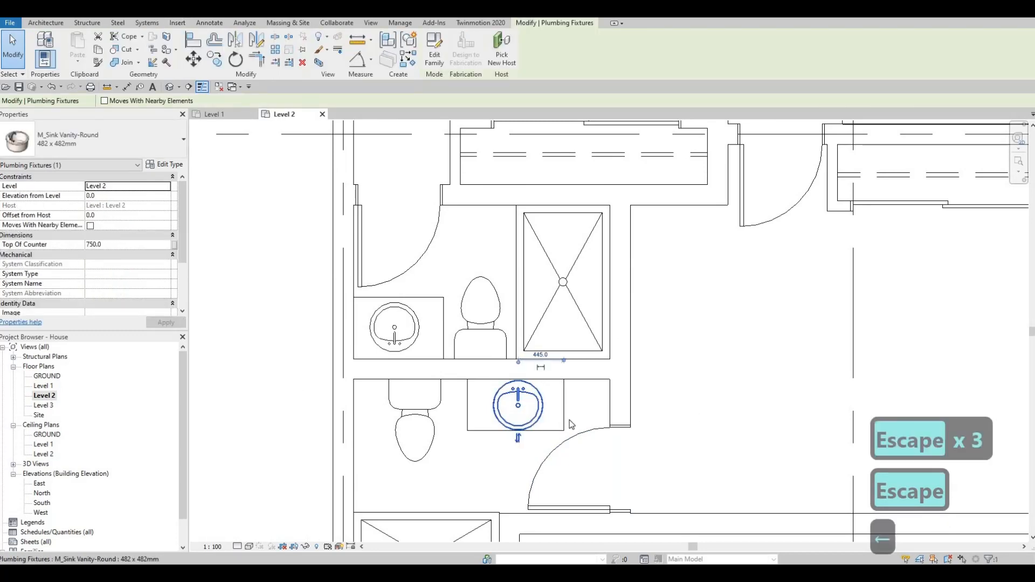
key(Escape)
key(Escape)
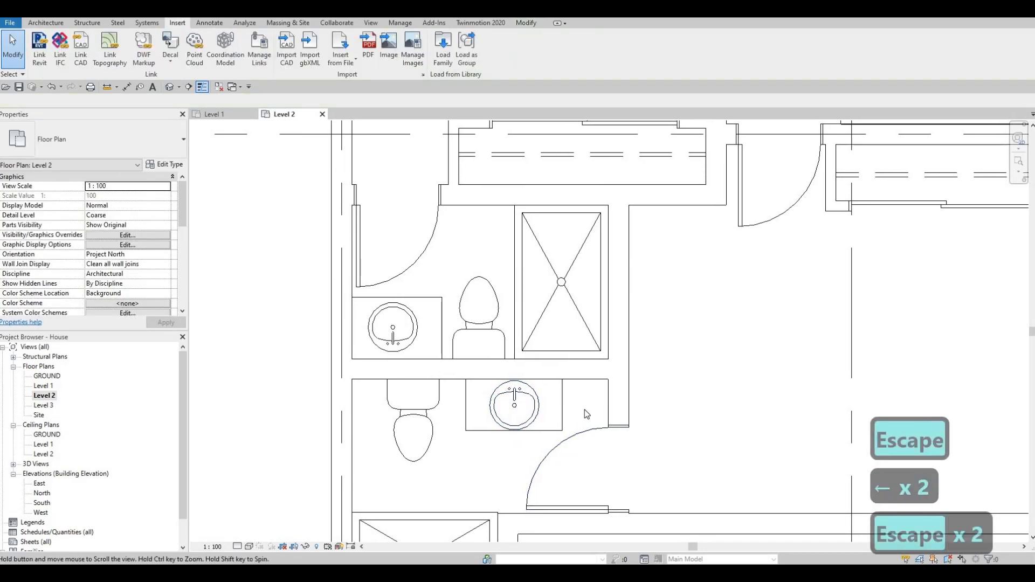
Step: Nudge the lower bathroom's door slightly downward, away from the counter, and select the counter's side line nearest the door
scroll(584, 409, up, 2)
click(581, 393)
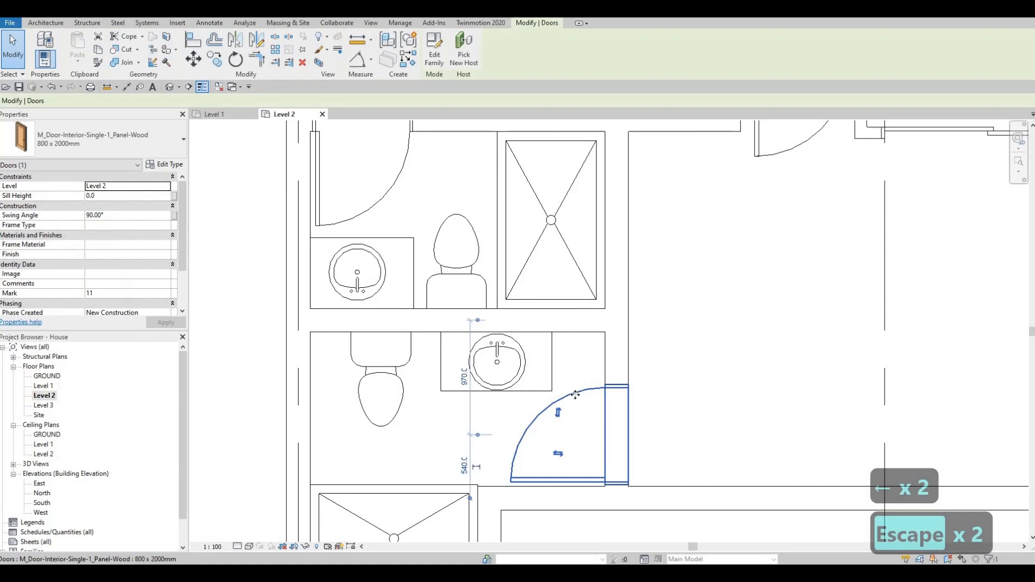
key(Down)
key(Escape)
key(Escape)
click(551, 383)
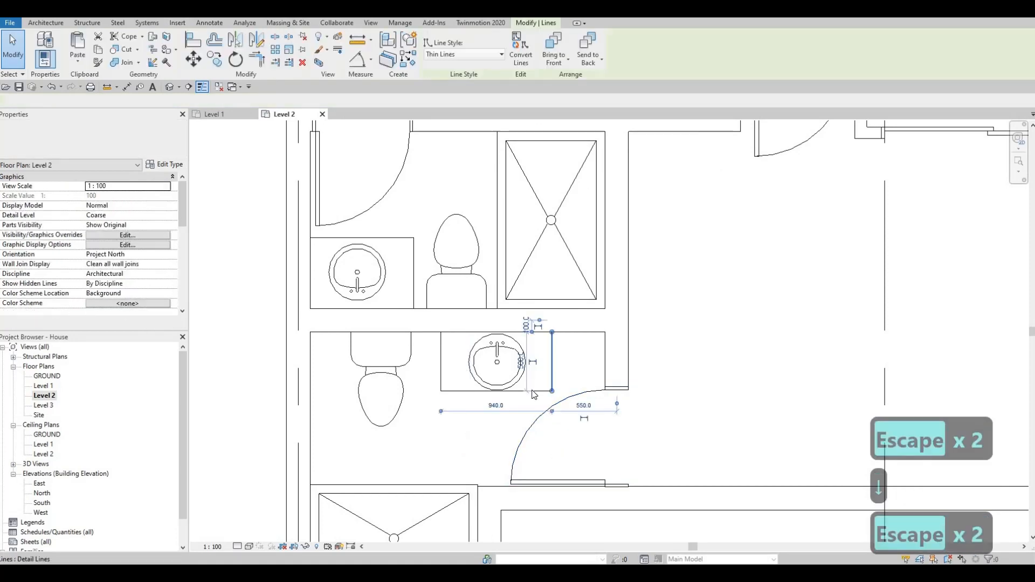
Step: Fine-tune the position of the lower bathroom's door along its wall in small nudges relative to the counter
key(Escape)
scroll(548, 383, up, 3)
key(Escape)
key(Escape)
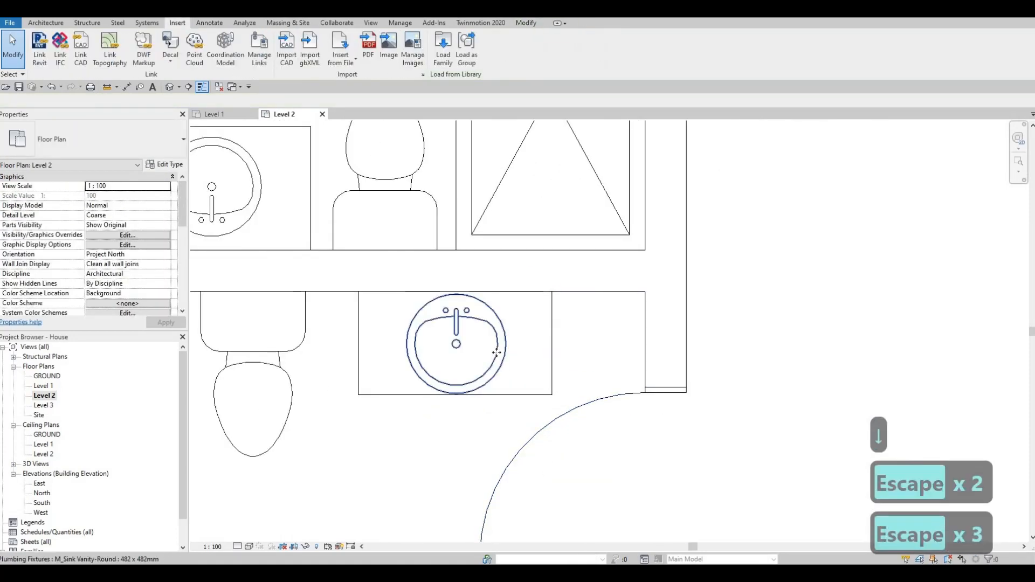
click(496, 353)
scroll(539, 399, up, 3)
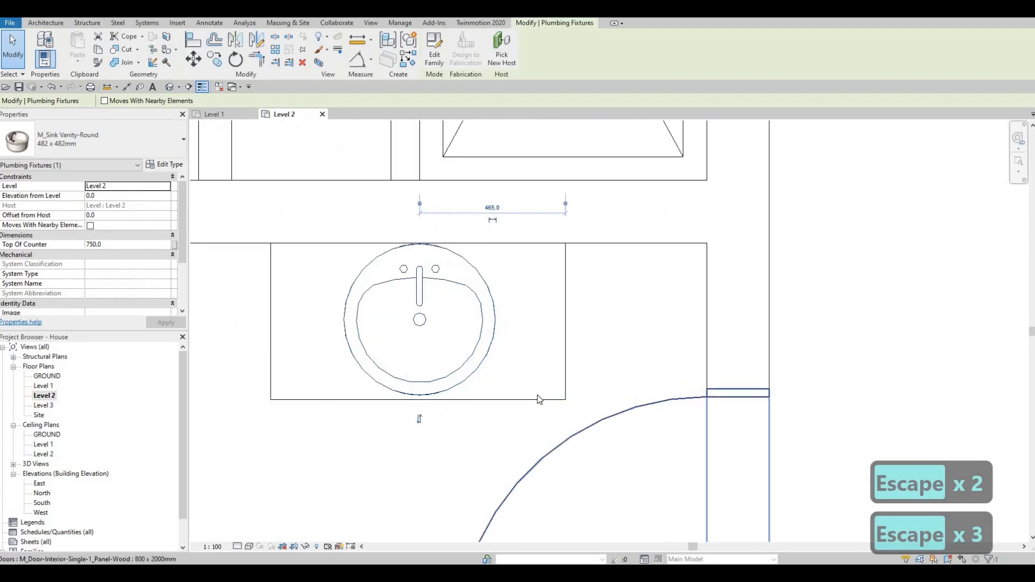
key(Escape)
click(537, 402)
key(Up)
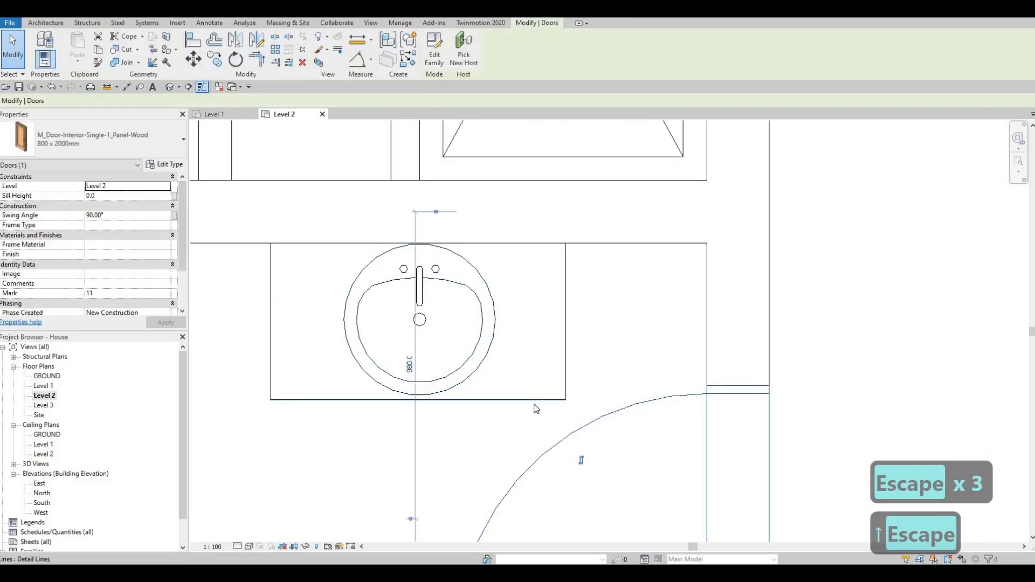
key(Up)
key(Up)
key(Down)
key(Down)
key(Down)
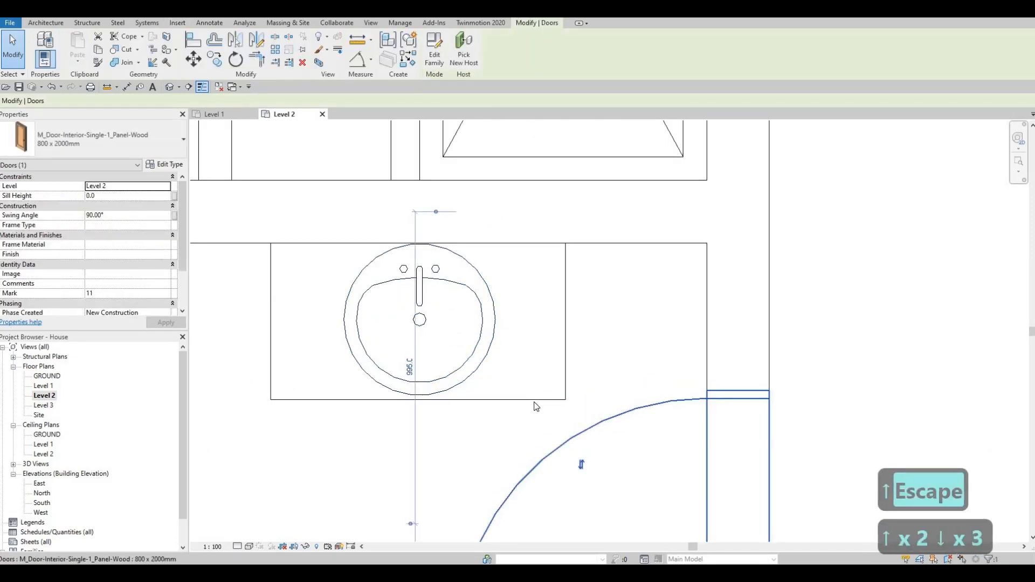
Step: Nudge the lower bathroom counter's front line in for a 490 mm depth and extend it to the wall beside the door, 1390 mm long
click(535, 400)
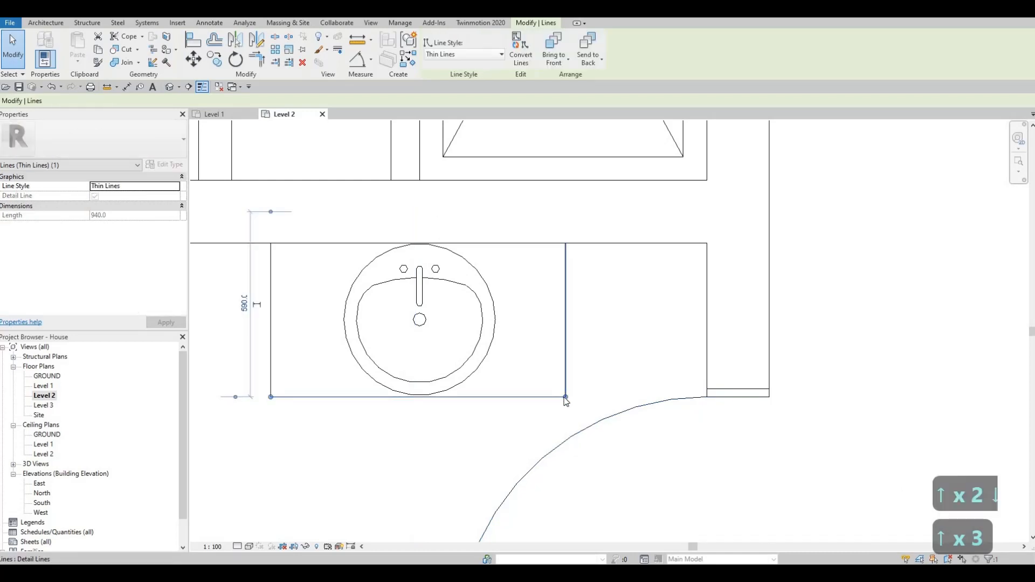
drag(564, 397, 705, 397)
key(Escape)
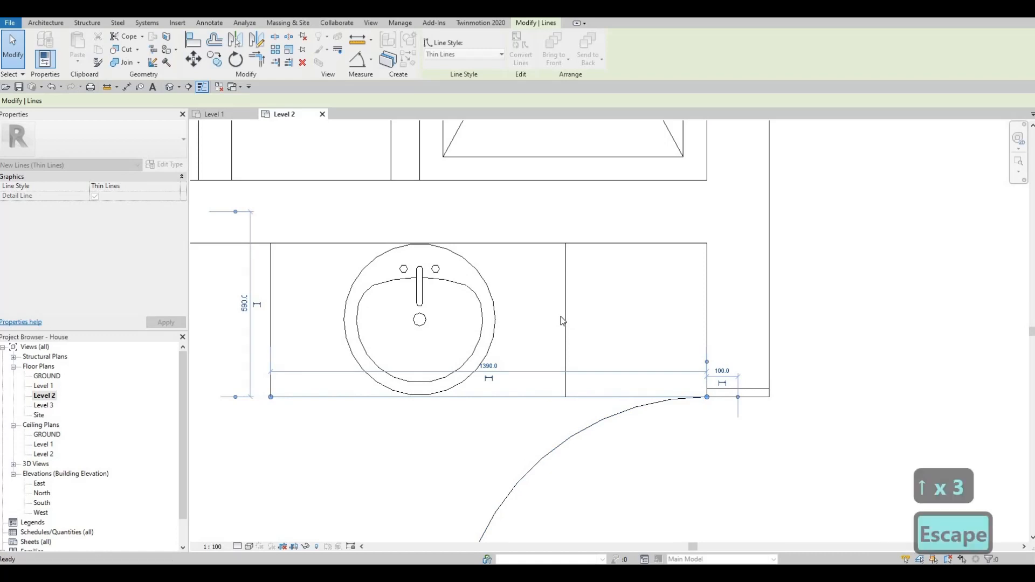
Step: Delete the old side line inside the lengthened counter and move the sink to the middle of the counter
key(Escape)
click(561, 333)
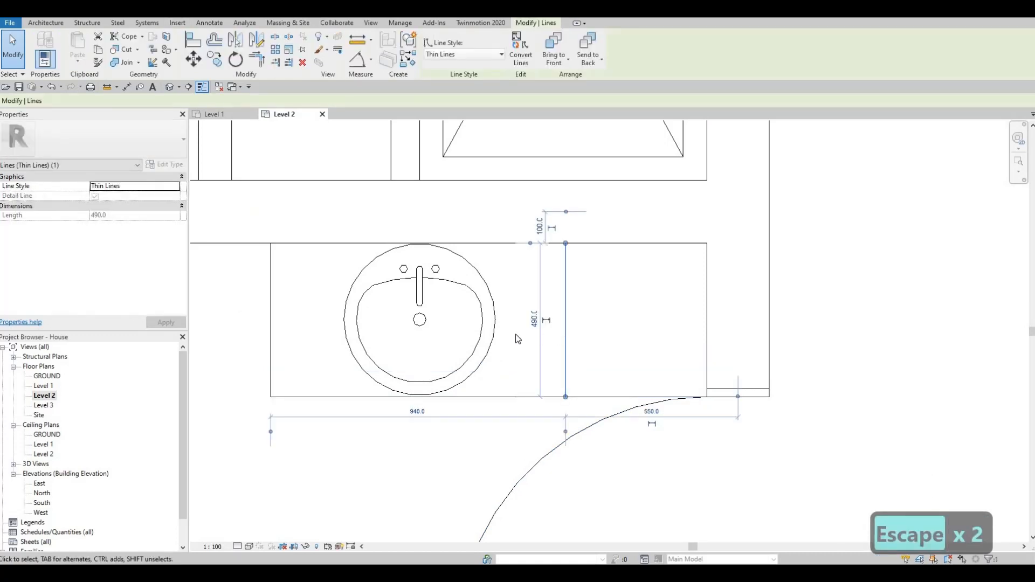
key(Delete)
drag(493, 318, 583, 313)
key(Escape)
scroll(562, 458, down, 2)
middle_drag(561, 458, 539, 341)
key(Escape)
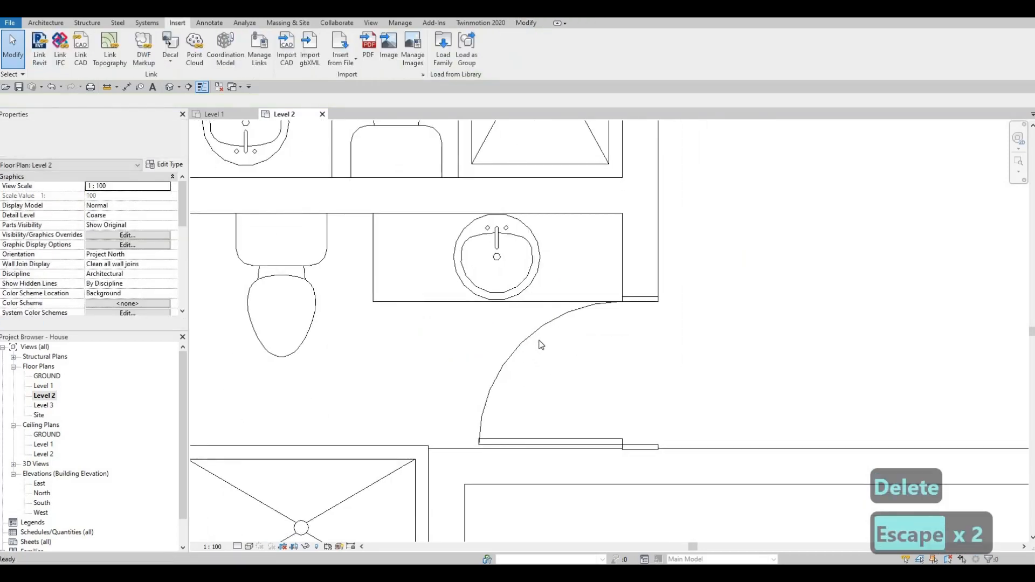
Step: Change the lower bathroom's door to the 750 x 2000mm type
click(534, 336)
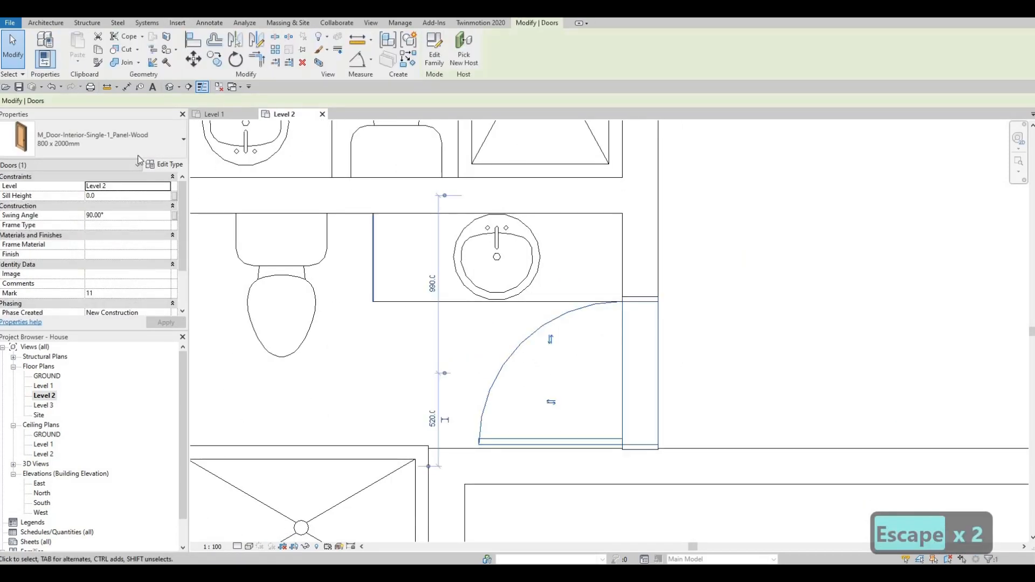
click(108, 139)
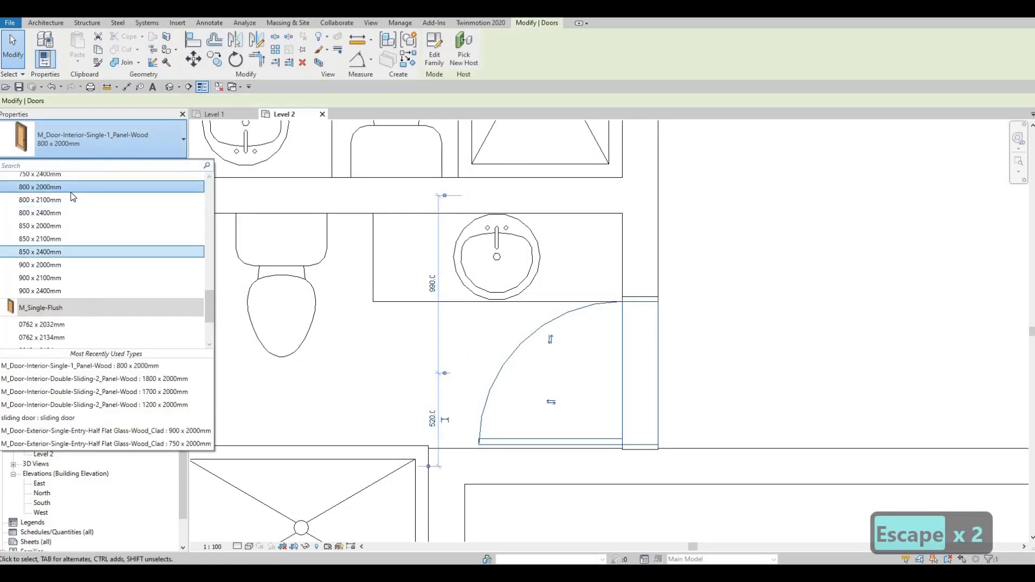
scroll(72, 195, up, 1)
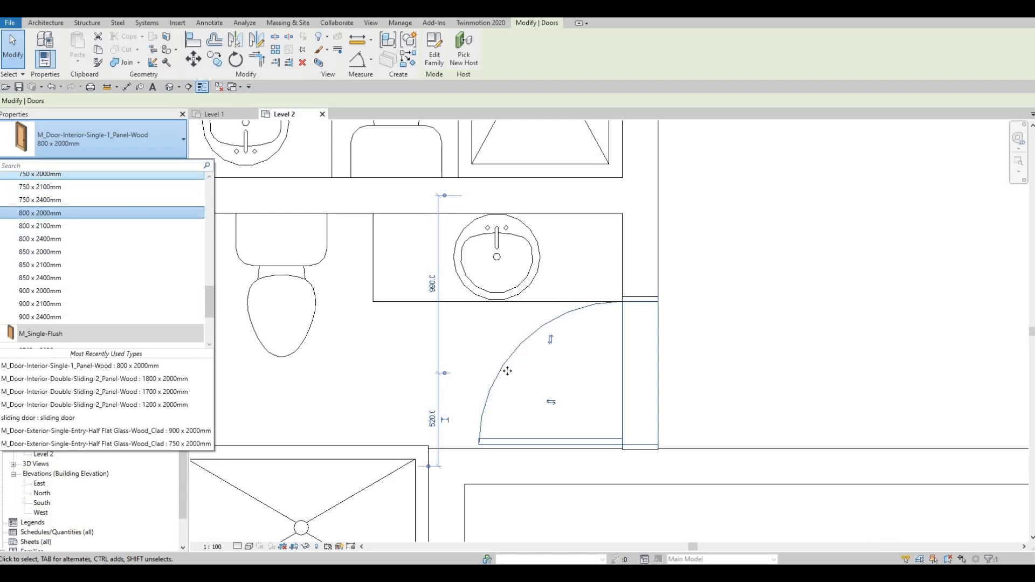
click(73, 176)
key(Escape)
key(Escape)
Step: Nudge the narrower door down along its wall, away from the sink counter
click(526, 352)
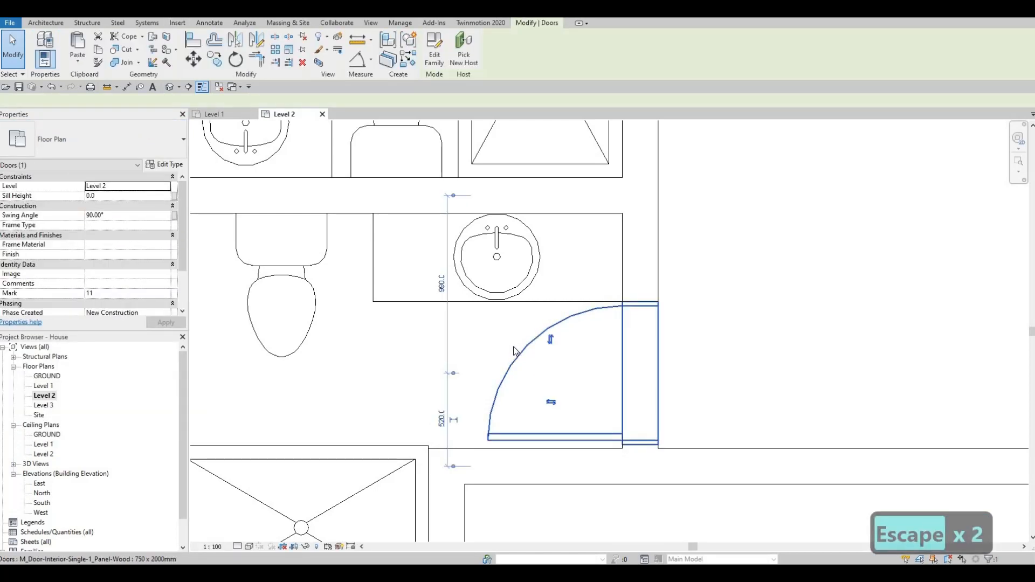
key(Down)
key(Down)
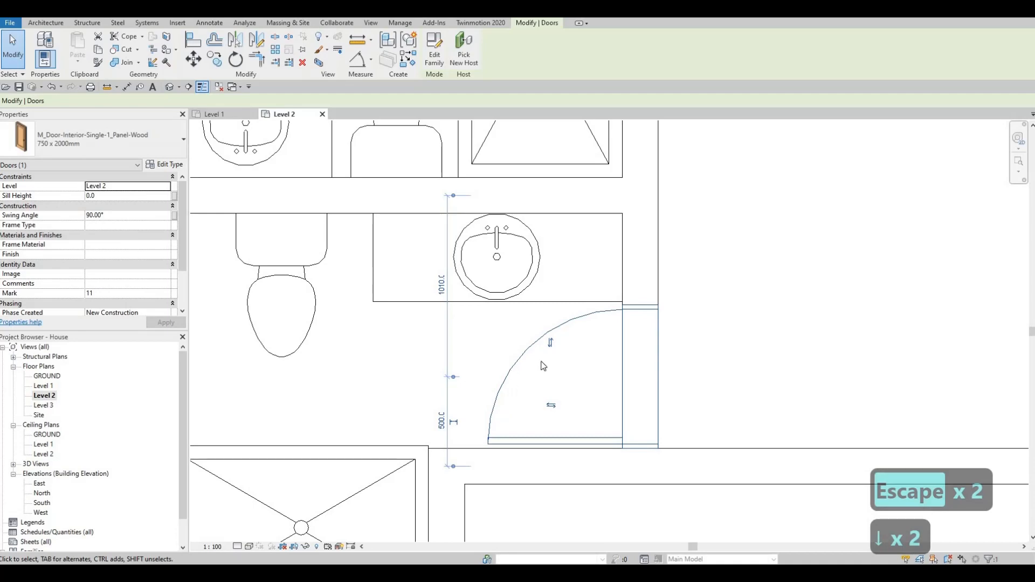
middle_drag(543, 366, 549, 405)
key(Escape)
key(Escape)
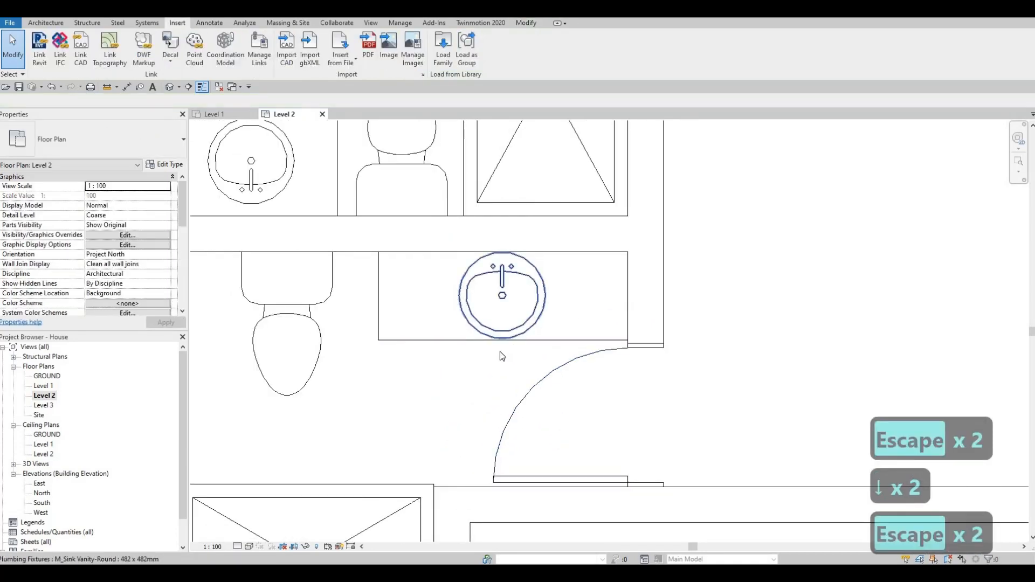
Step: Nudge the front line of the counter in the bathroom above down, away from the door swing
scroll(500, 352, down, 5)
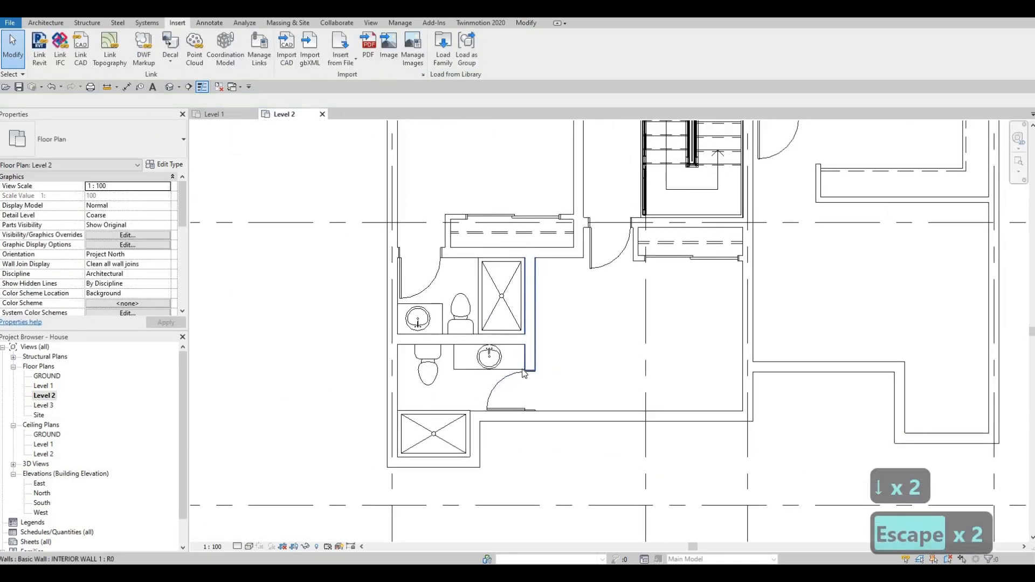
middle_drag(523, 373, 516, 398)
scroll(516, 396, down, 2)
scroll(450, 340, up, 6)
key(Escape)
key(Escape)
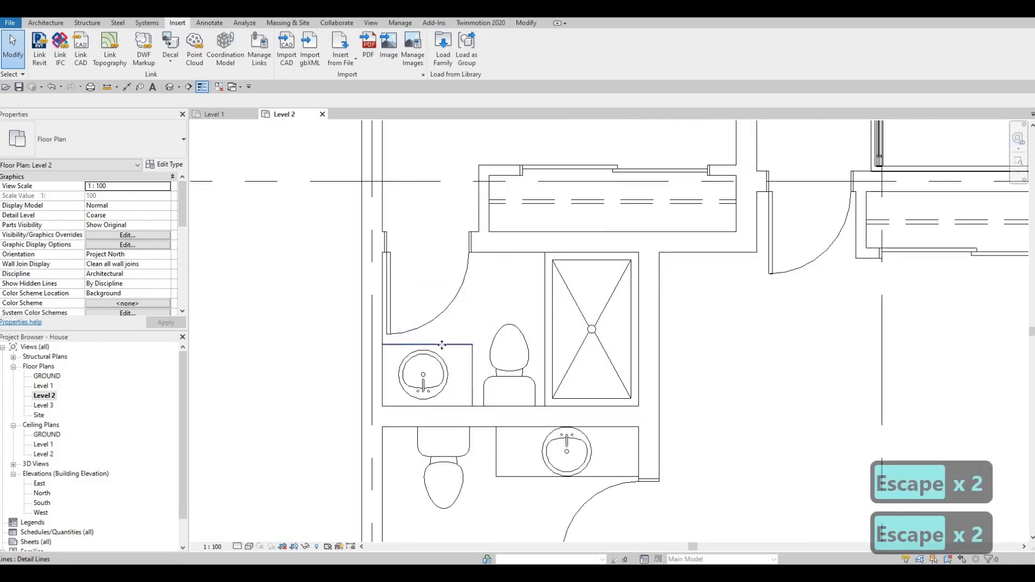
click(442, 345)
key(Down)
key(Down)
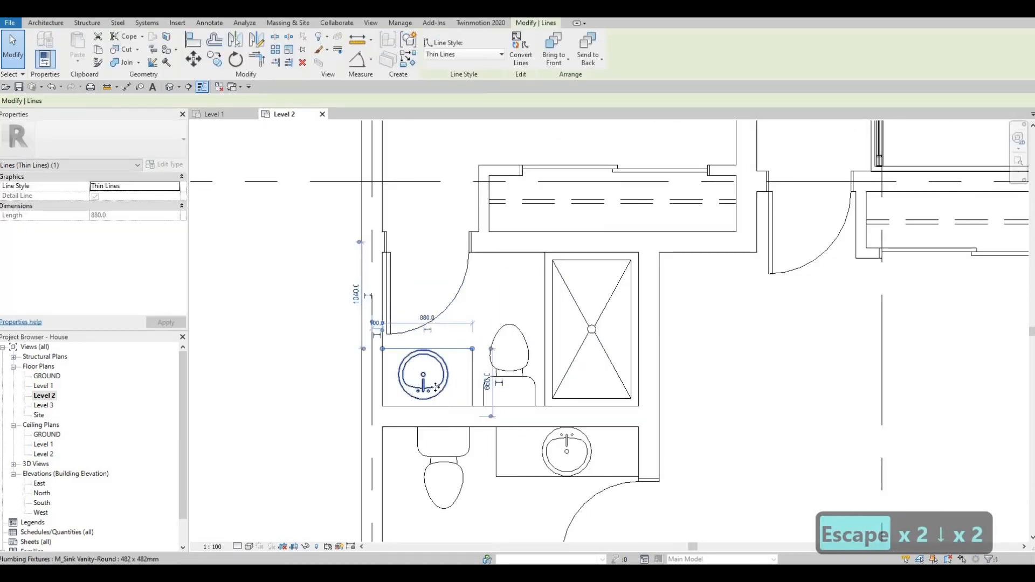
Step: Nudge that bathroom's sink down toward the wall behind it to suit the shallower counter
click(435, 386)
key(Down)
key(Down)
scroll(485, 386, down, 6)
key(Escape)
key(Escape)
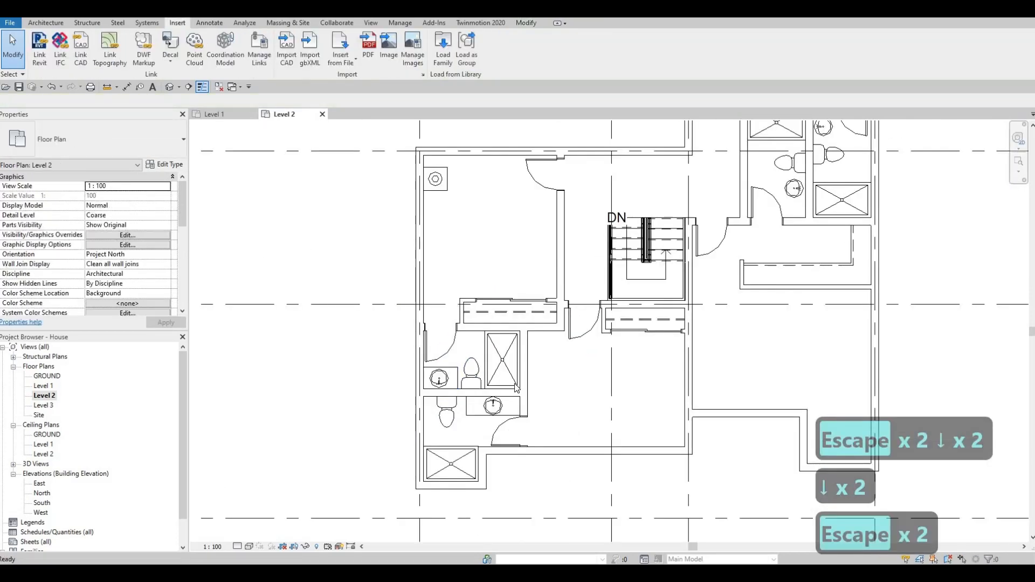
Step: Draw a counter in Thin Lines detail lines around the sink beside the right-wing bathroom's door, about 1060 mm long and 529 mm deep
scroll(512, 387, down, 1)
middle_drag(512, 387, 501, 412)
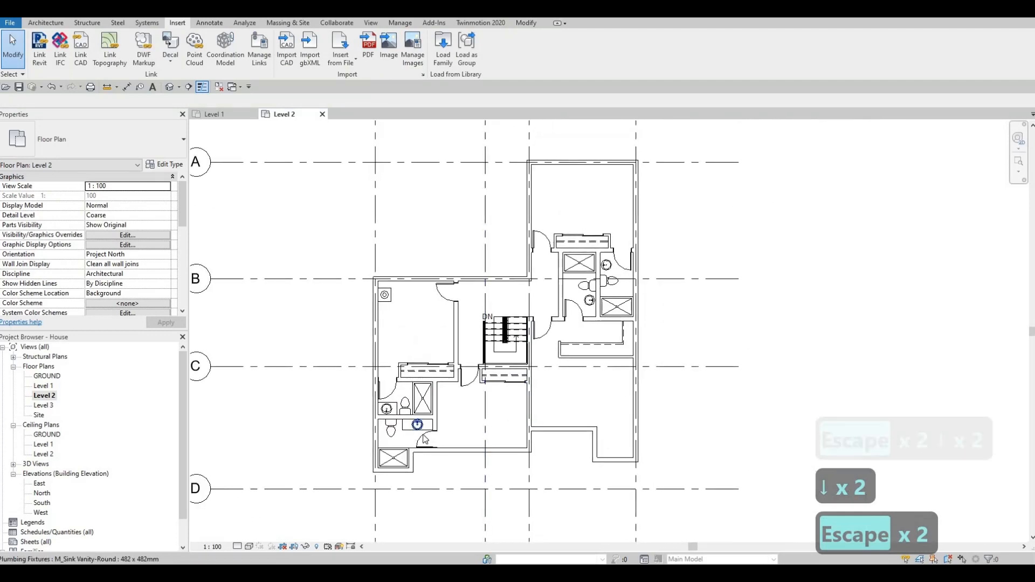
scroll(420, 420, up, 2)
click(420, 431)
key(c)
key(s)
scroll(634, 282, up, 6)
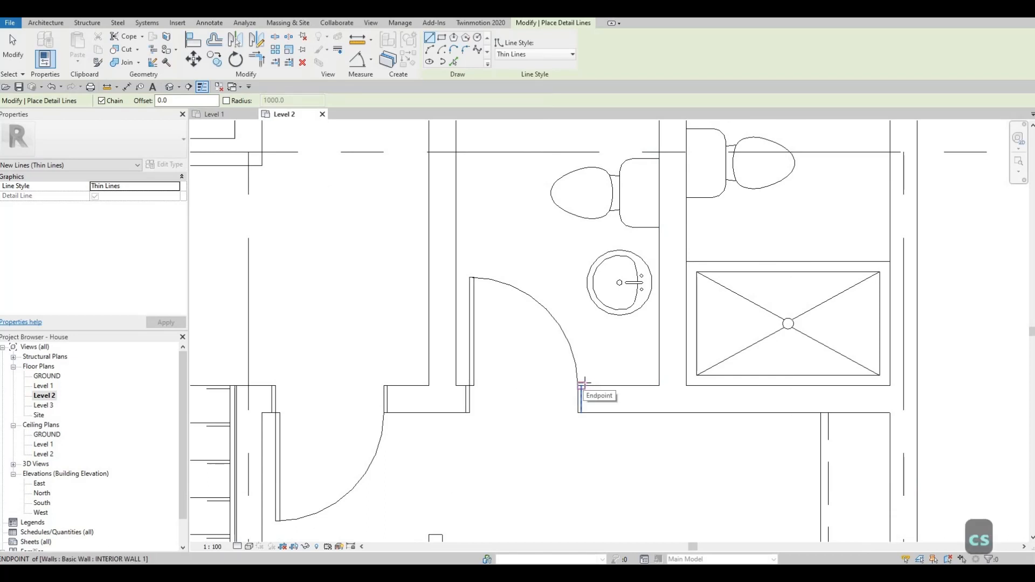
click(586, 386)
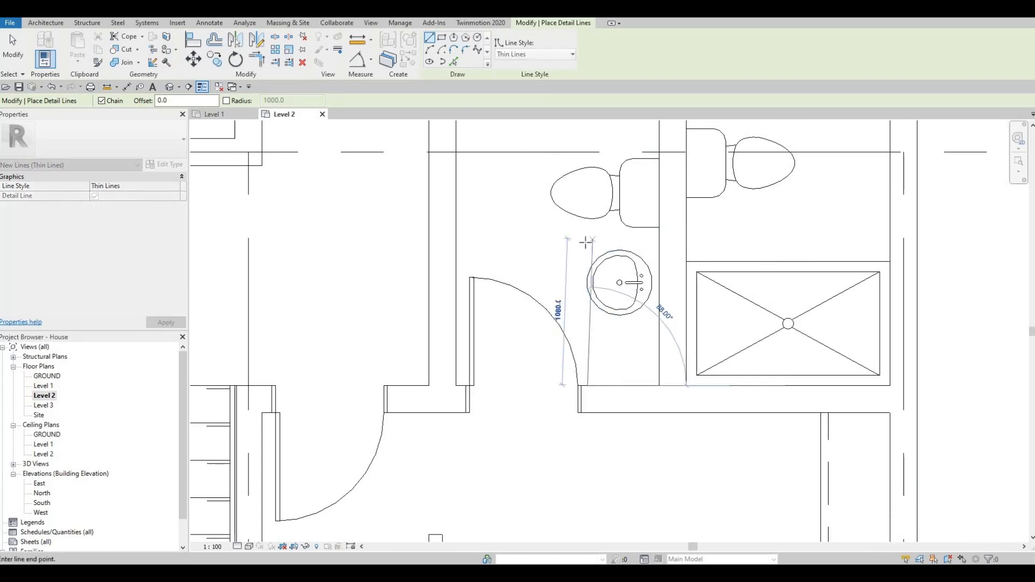
click(647, 242)
click(658, 242)
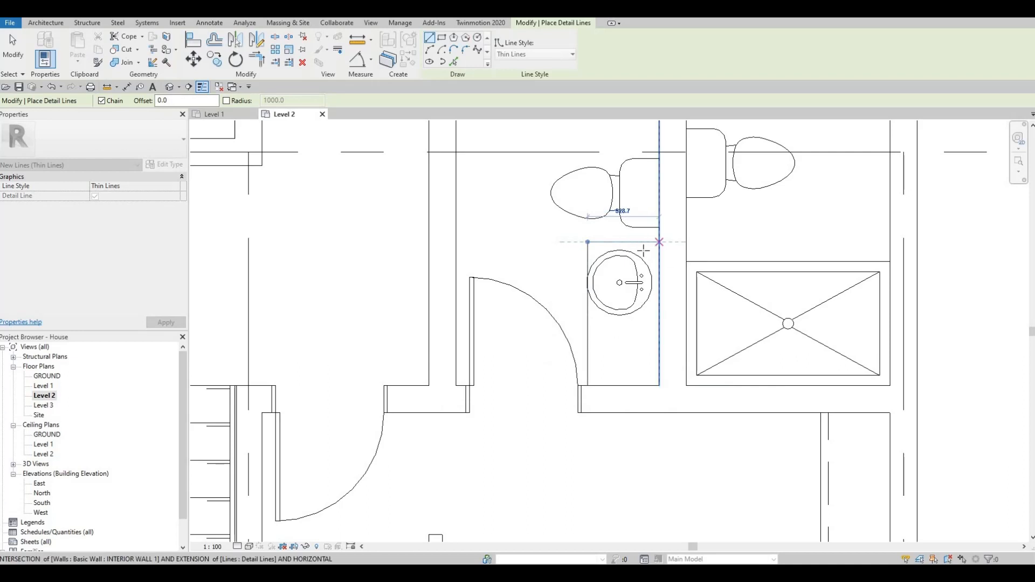
key(Escape)
key(Escape)
key(Escape)
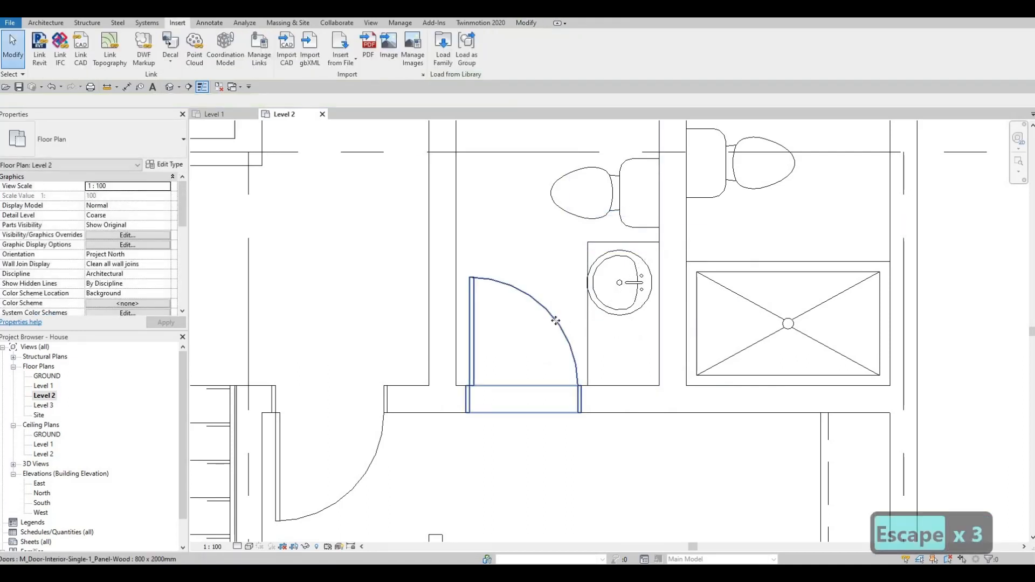
Step: Nudge this bathroom's door left, away from the counter, and move the counter's front line outward for a depth of about 559 mm
click(558, 325)
key(Left)
key(Left)
key(Left)
key(Left)
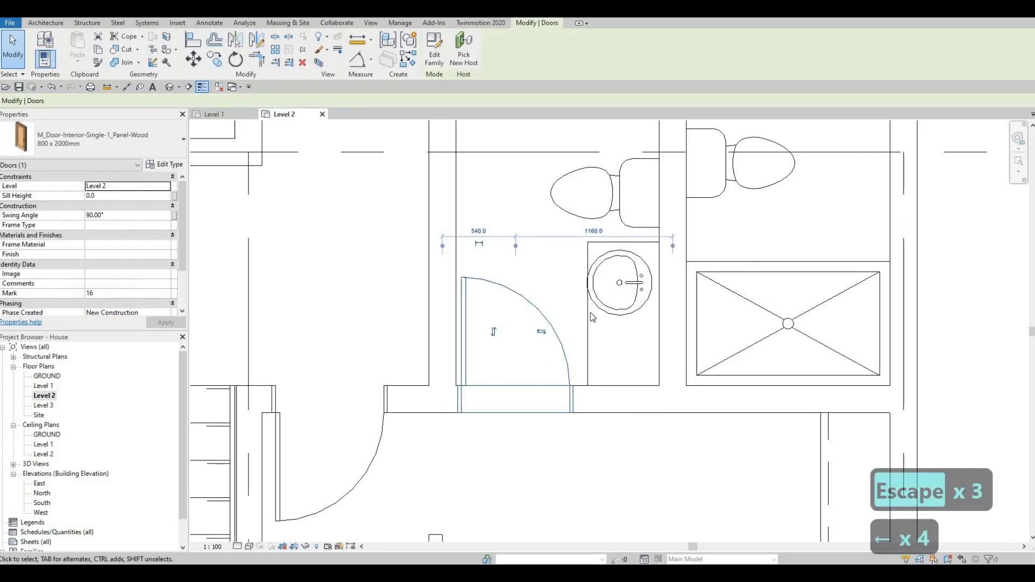
click(588, 312)
key(Left)
key(Left)
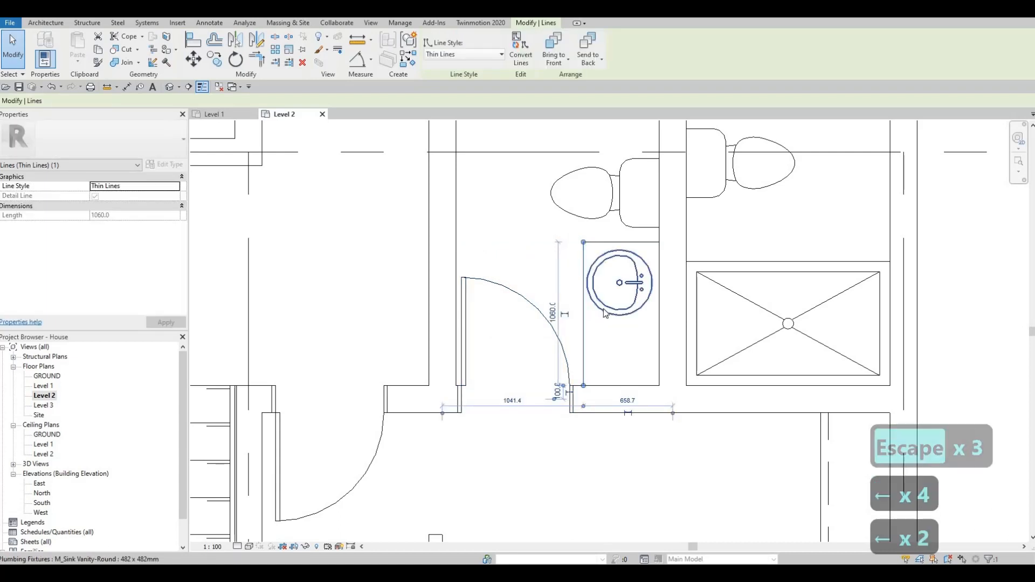
Step: Place a second M_Sink Vanity-Round 482 x 482mm sink on the counter below the first, turned the same way
click(603, 309)
key(c)
key(s)
scroll(613, 350, up, 1)
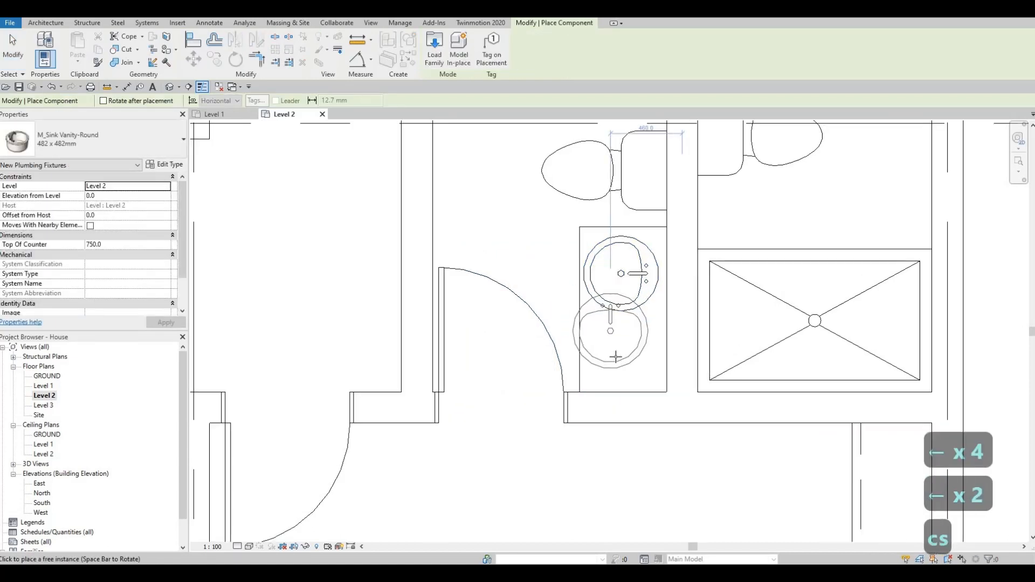
key(c)
key(s)
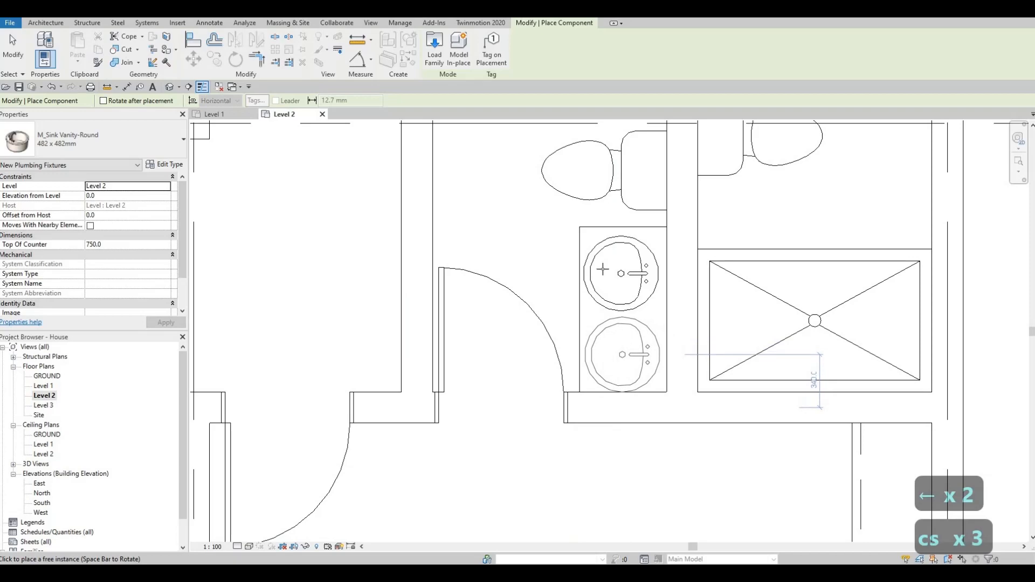
key(Escape)
key(Escape)
key(Escape)
Step: Nudge the toilet above the double-sink counter up toward the shower
scroll(598, 345, down, 3)
click(595, 344)
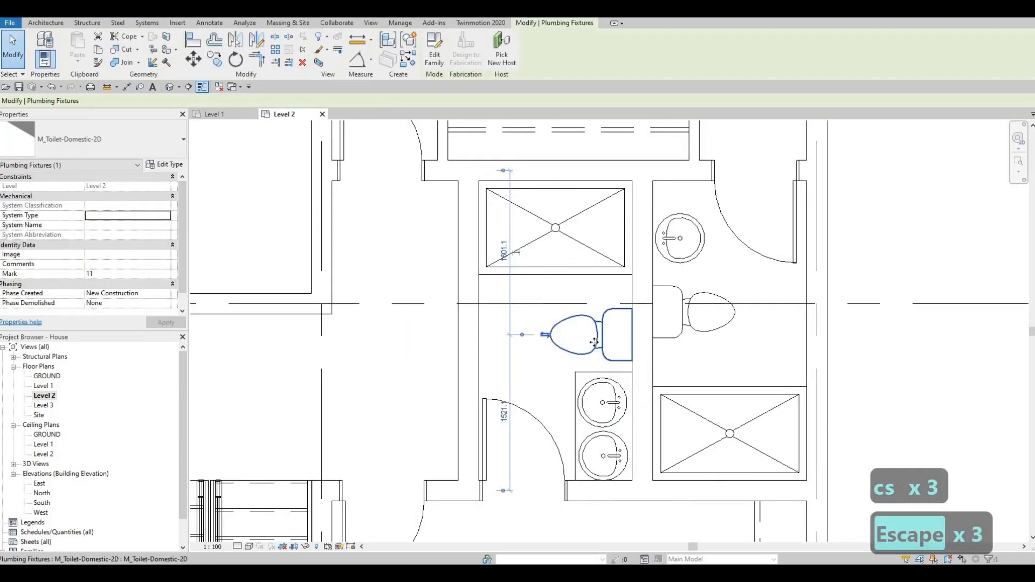
key(Up)
key(Up)
key(Up)
key(Up)
key(Up)
key(Up)
key(Up)
key(Up)
key(Up)
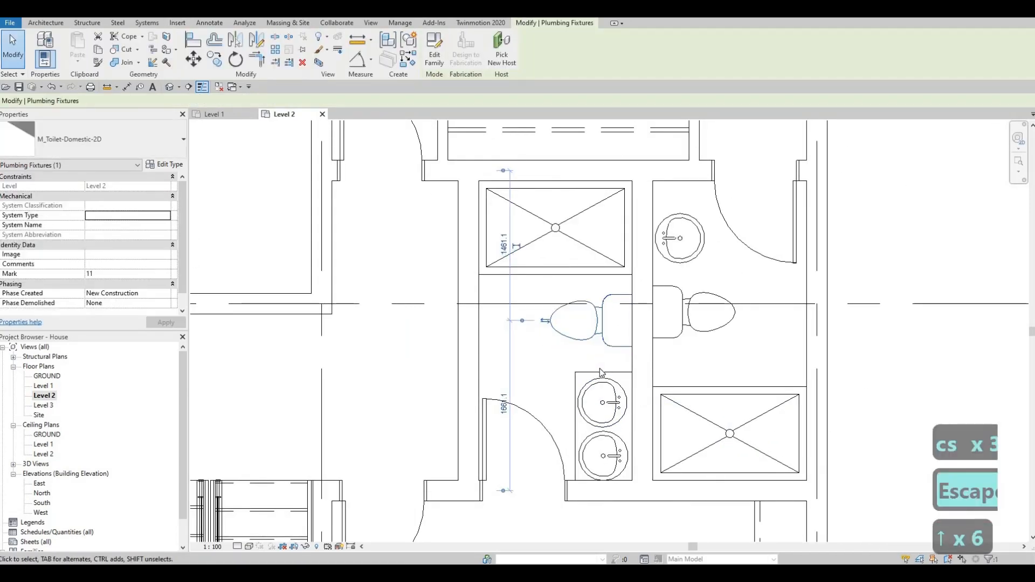
key(Escape)
key(Escape)
key(Escape)
Step: Nudge the double-sink counter's end line up toward the toilet to lengthen the counter
click(602, 373)
key(Up)
key(Up)
key(Up)
key(Up)
key(Up)
key(Up)
key(Up)
key(Up)
key(Up)
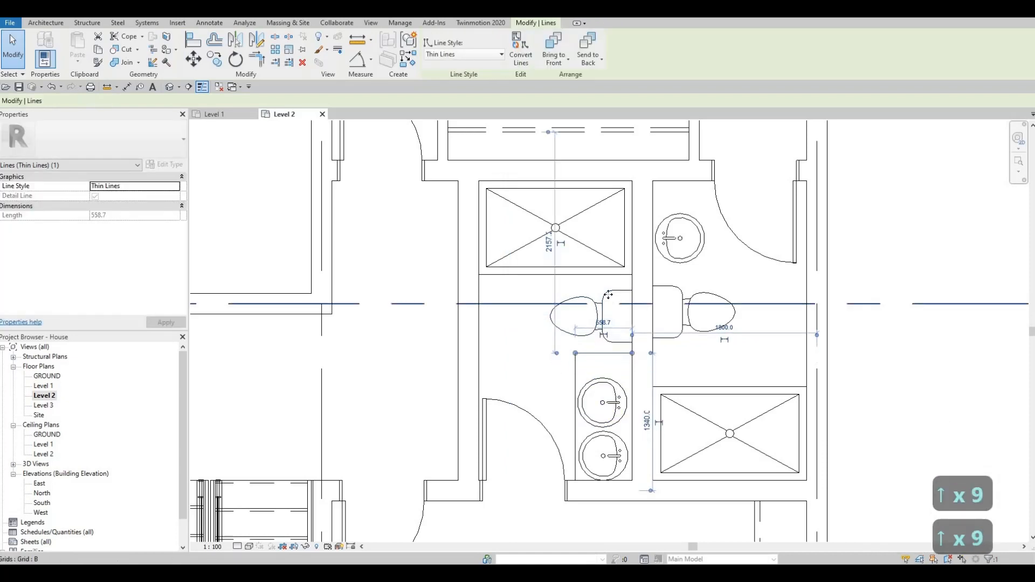
Step: Nudge the toilet further up toward the shower and move the counter's end line up after it
click(608, 333)
key(Up)
key(Up)
key(Up)
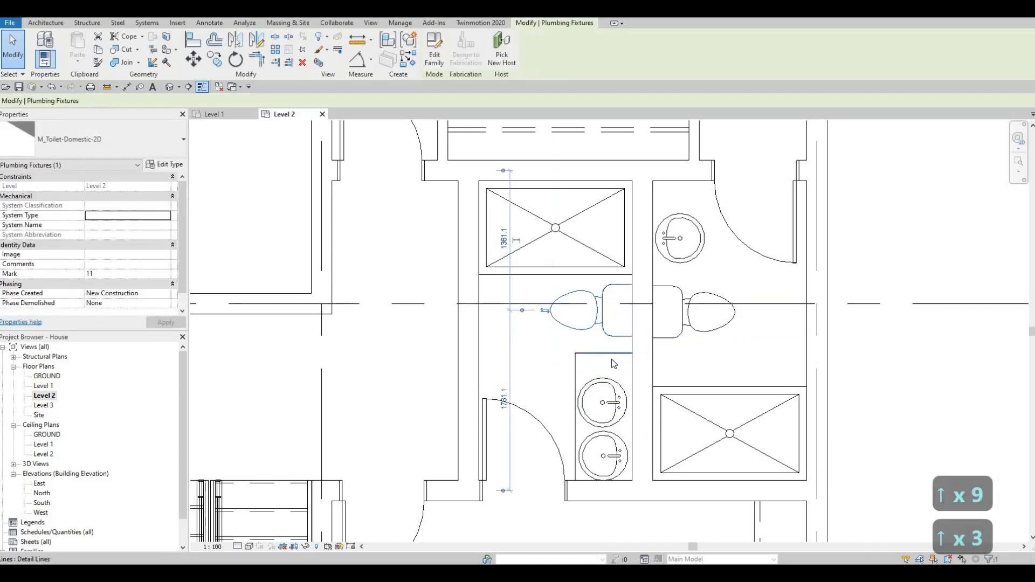
key(Up)
key(Up)
key(Up)
scroll(600, 377, up, 2)
key(Escape)
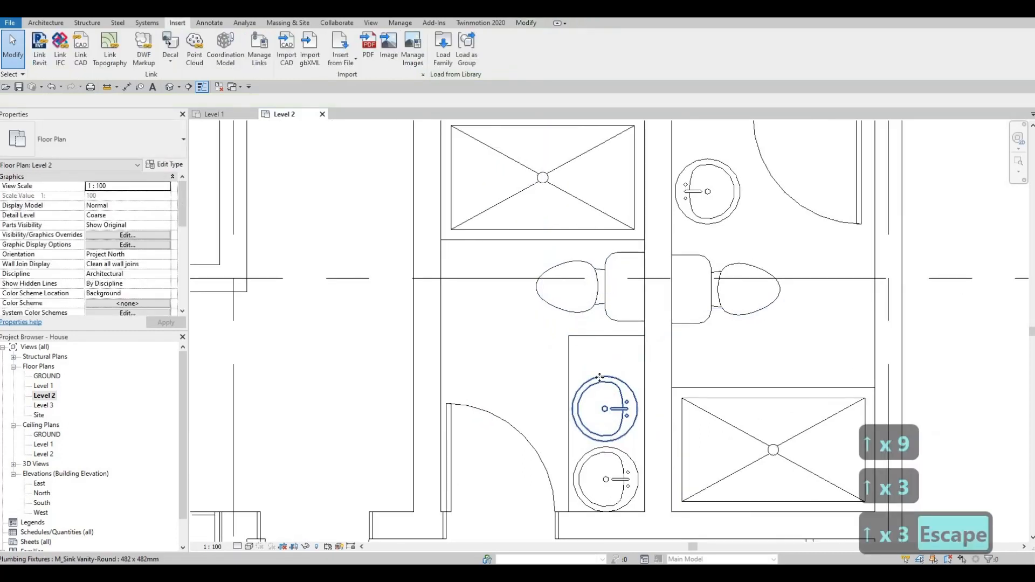
Step: Nudge the upper of the two sinks up and slightly right, closer to the wall, to space it from the lower one
click(600, 376)
key(Up)
key(Up)
key(Up)
key(Up)
key(Right)
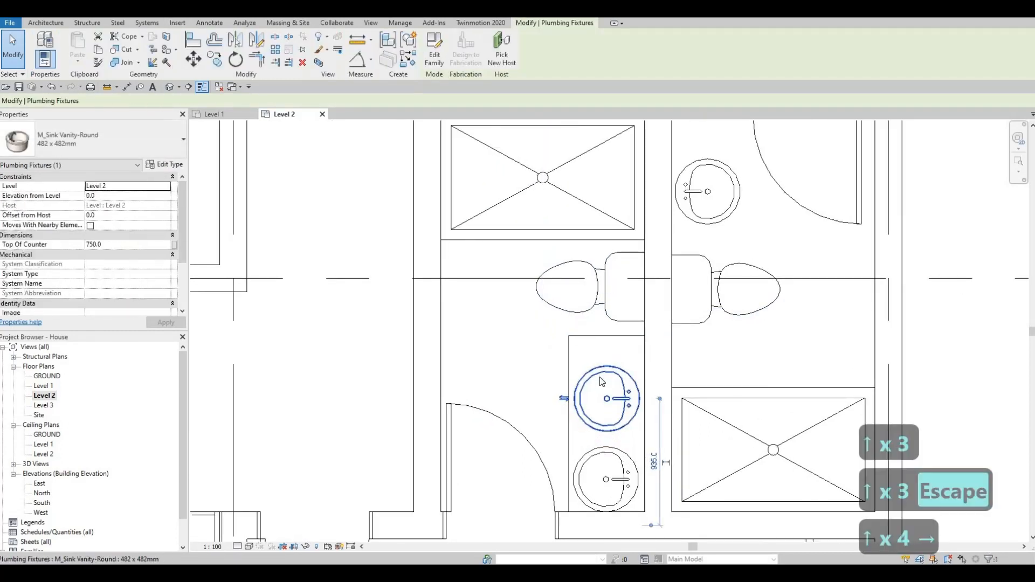
key(Up)
key(Up)
key(Up)
key(Up)
key(Right)
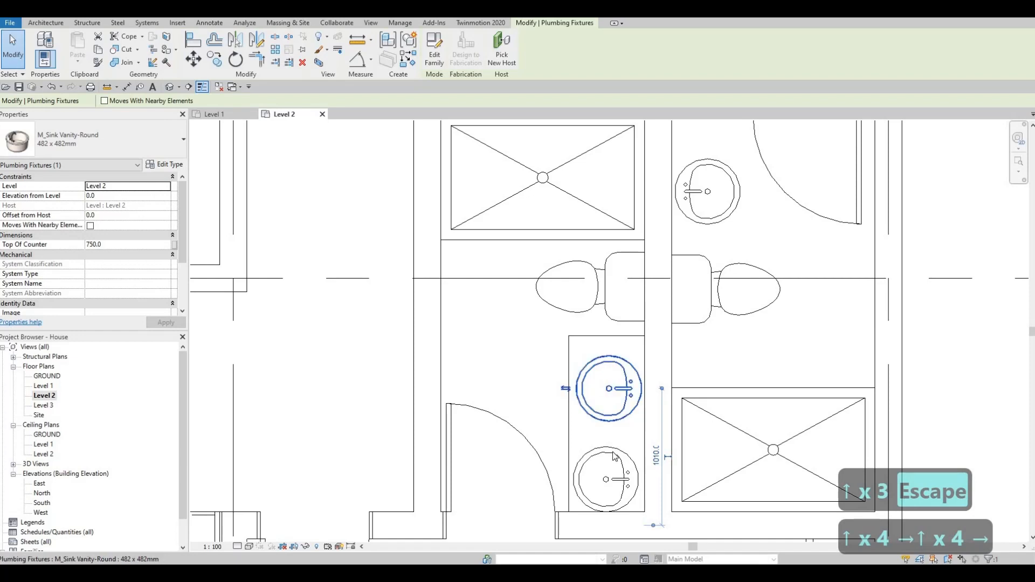
Step: Nudge the lower of the two sinks slightly up and right, closer to the wall behind it
click(613, 456)
key(Up)
key(Up)
key(Right)
key(Up)
key(Right)
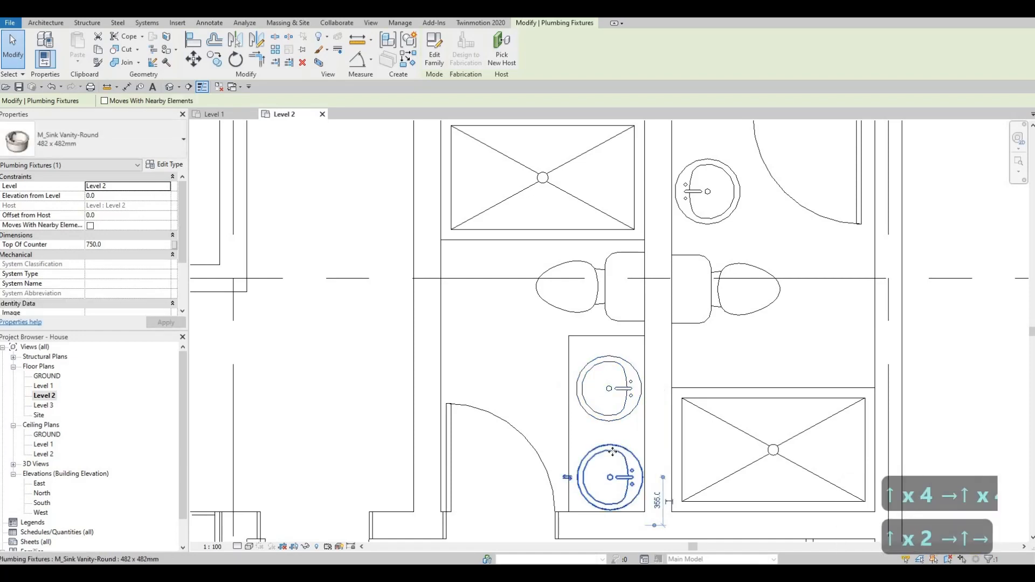
Step: Nudge the lower of the two sinks further up along the counter, closer to the upper sink
key(Up)
key(Up)
key(Up)
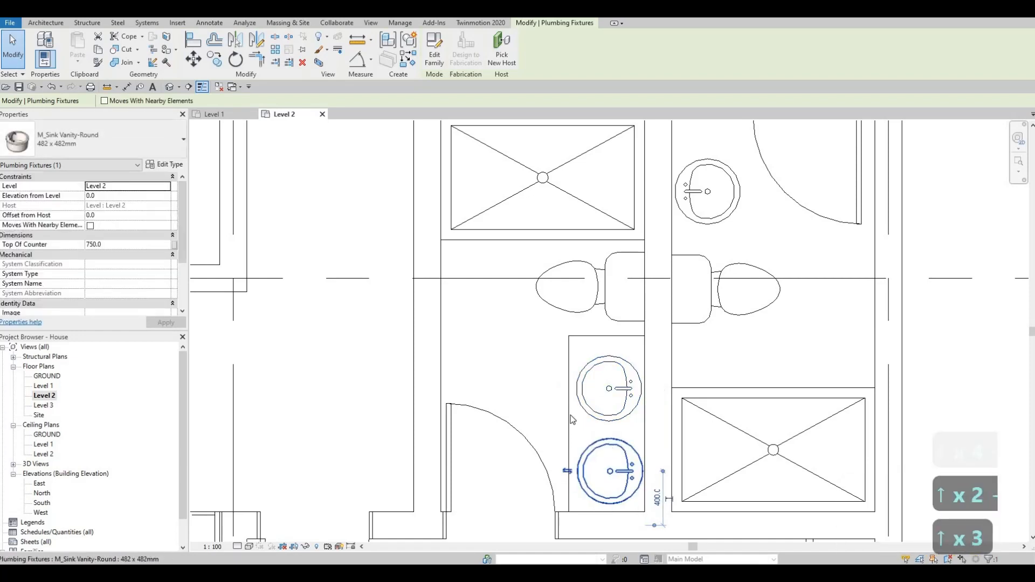
key(Escape)
key(Escape)
Step: Nudge the double-sink counter's long front line right toward the sinks to make the counter shallower
click(568, 413)
key(Right)
key(Right)
key(Right)
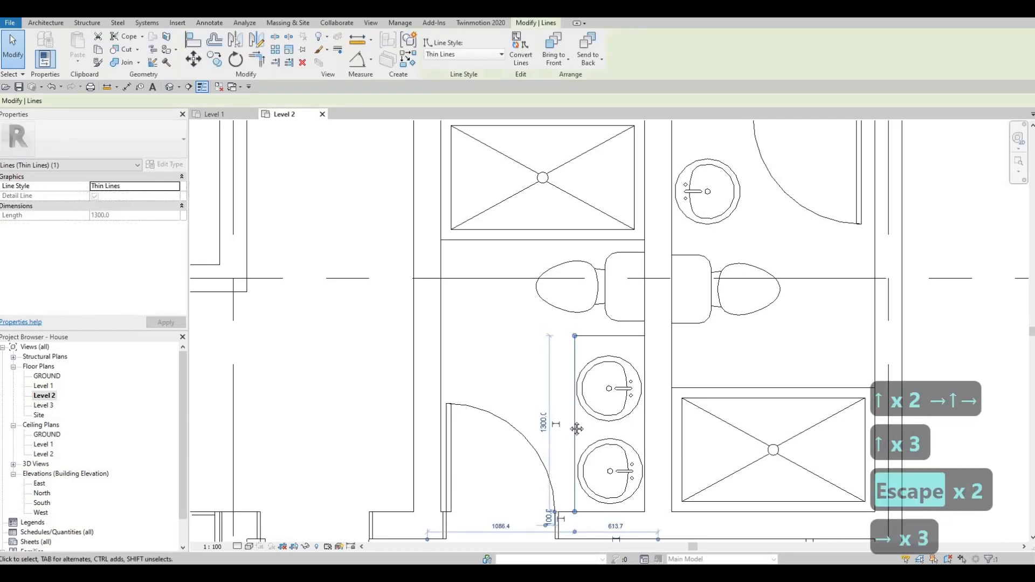
scroll(541, 401, down, 4)
key(Escape)
key(Escape)
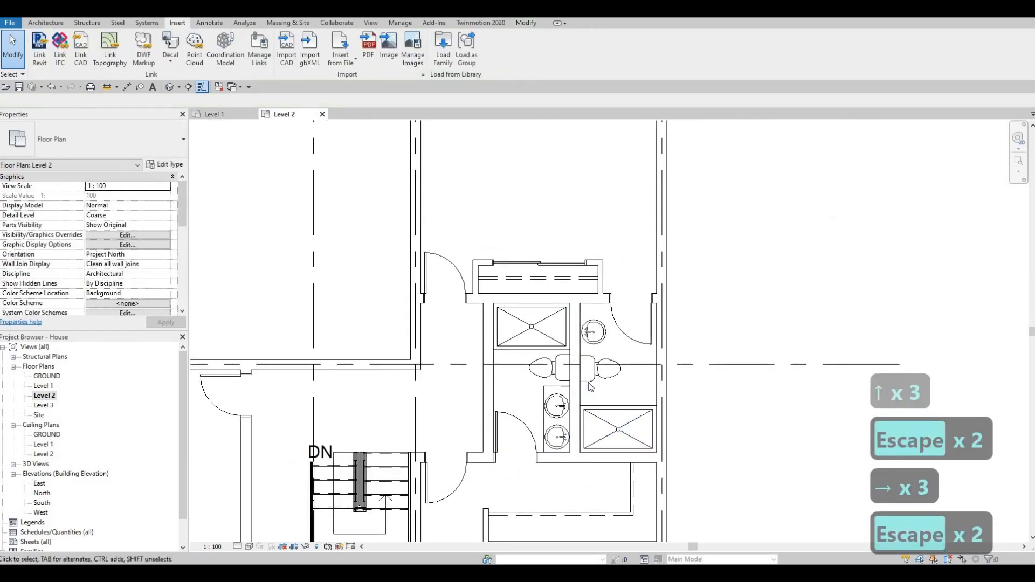
Step: Nudge the toilet in the right-hand bathroom down toward its shower stall
scroll(590, 386, up, 2)
click(585, 382)
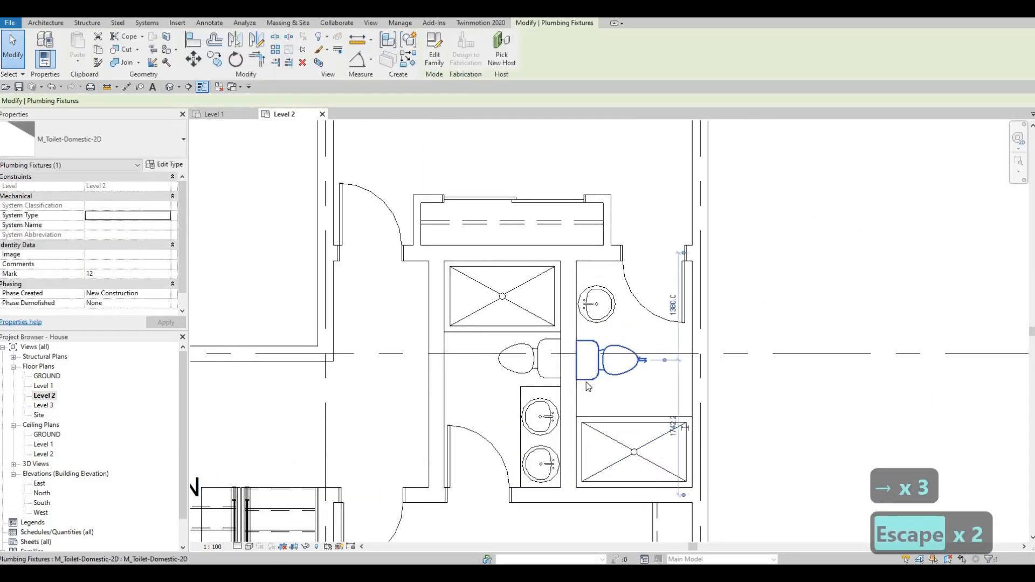
key(Down)
key(Down)
key(Down)
key(Down)
key(Down)
key(Down)
key(Down)
key(Down)
key(Down)
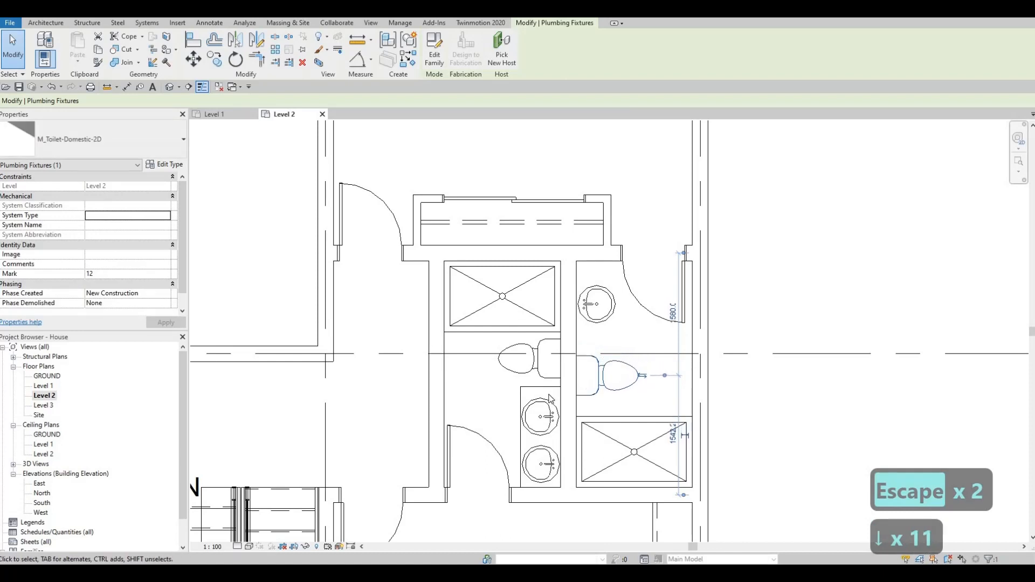
key(Down)
Step: Outline a counter about 1100 mm long around the right-hand bathroom's single sink with thin detail lines, between the wall beside it and the door wall
click(554, 387)
key(c)
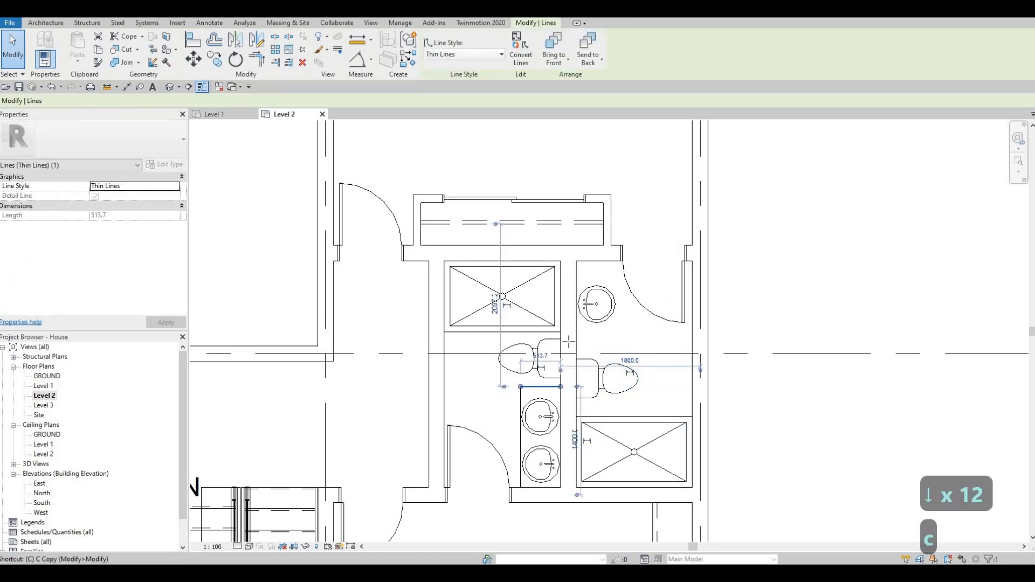
key(s)
scroll(565, 340, up, 1)
click(562, 338)
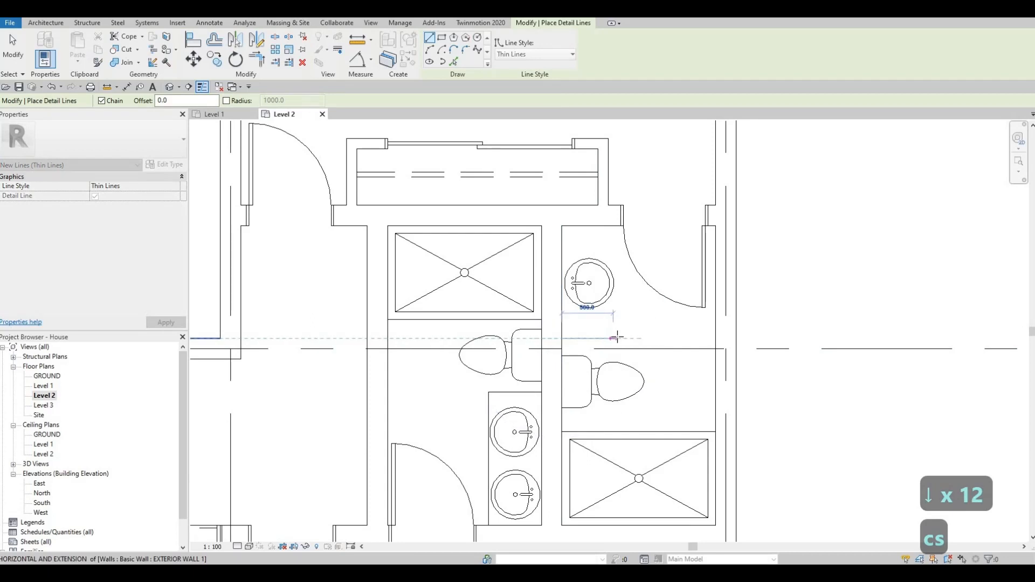
click(617, 338)
click(617, 226)
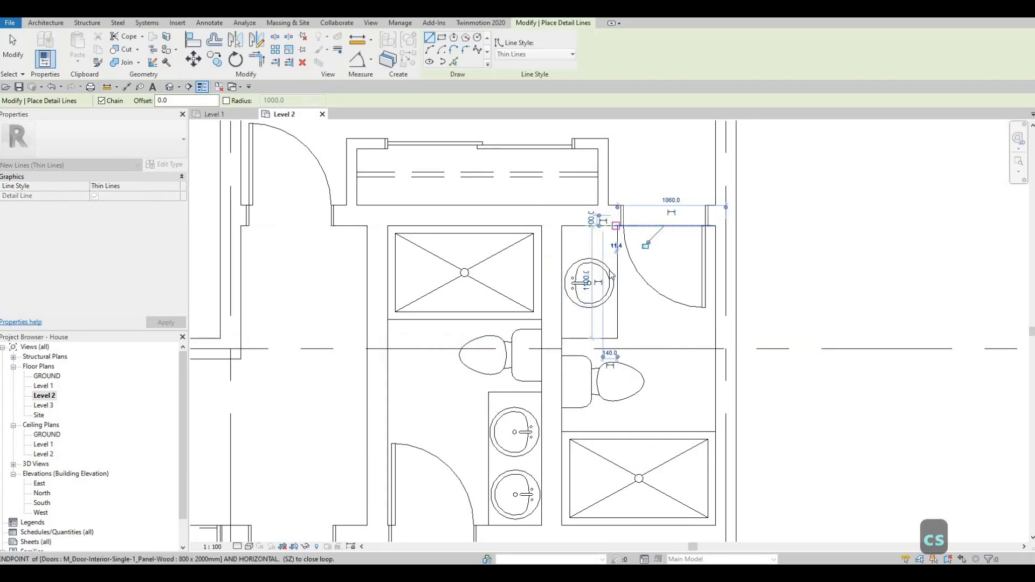
key(Escape)
key(Escape)
click(610, 273)
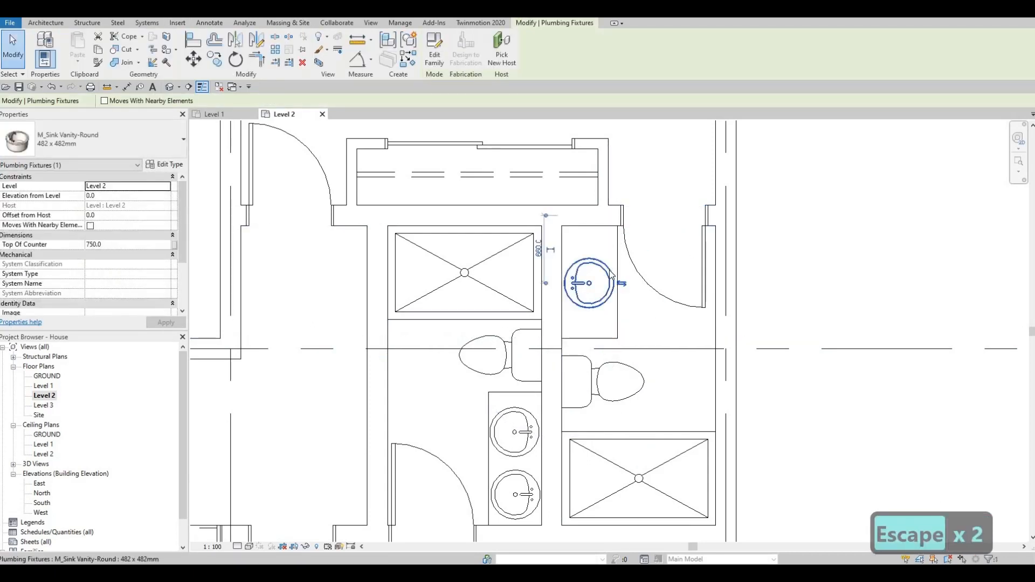
key(Escape)
Step: Review the Level 2 plan with its furnished bathrooms and the empty bedrooms around them
scroll(590, 289, down, 3)
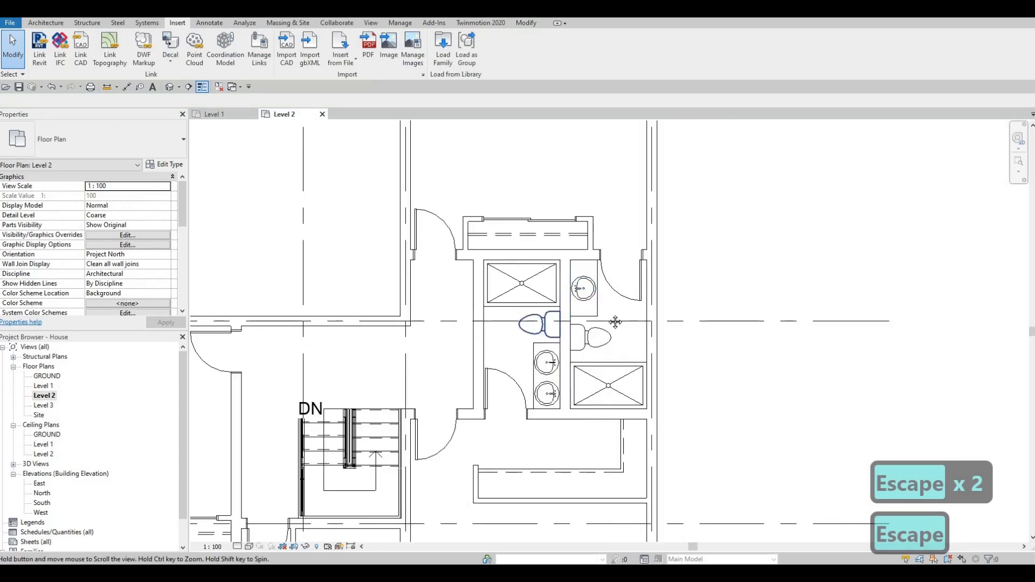
scroll(620, 326, down, 2)
key(Escape)
middle_drag(626, 331, 704, 311)
scroll(620, 324, down, 1)
middle_drag(588, 339, 618, 335)
scroll(480, 344, down, 1)
middle_drag(479, 343, 525, 312)
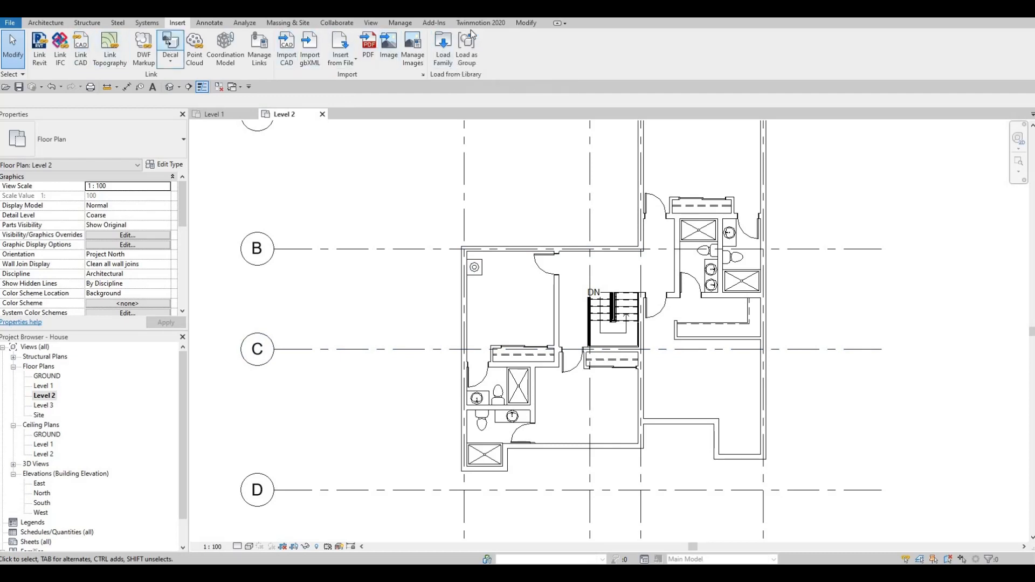
Step: Load the M_Bed-Box family from the Beds folder of the Furniture library
click(442, 59)
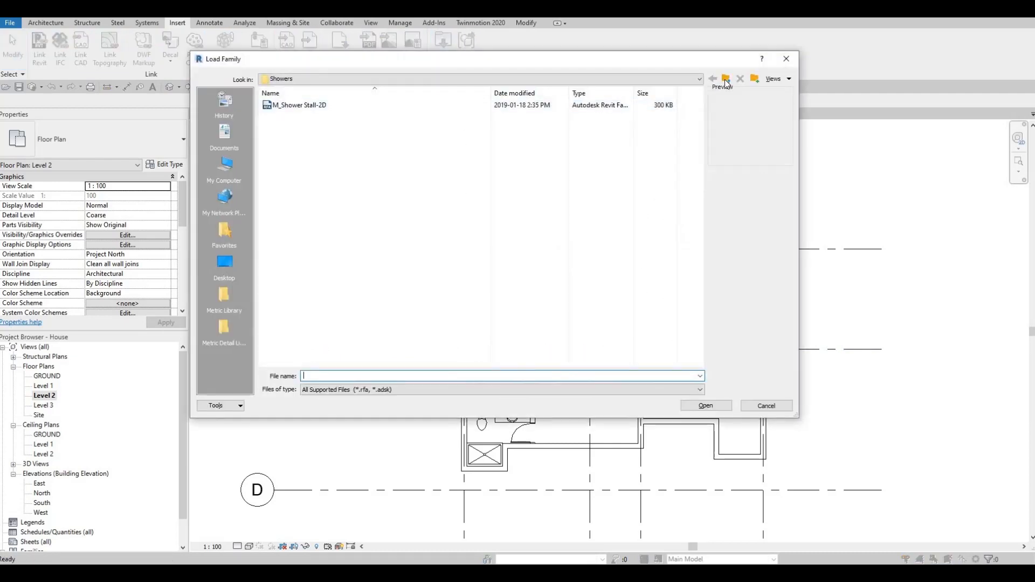
click(726, 80)
click(726, 79)
click(725, 80)
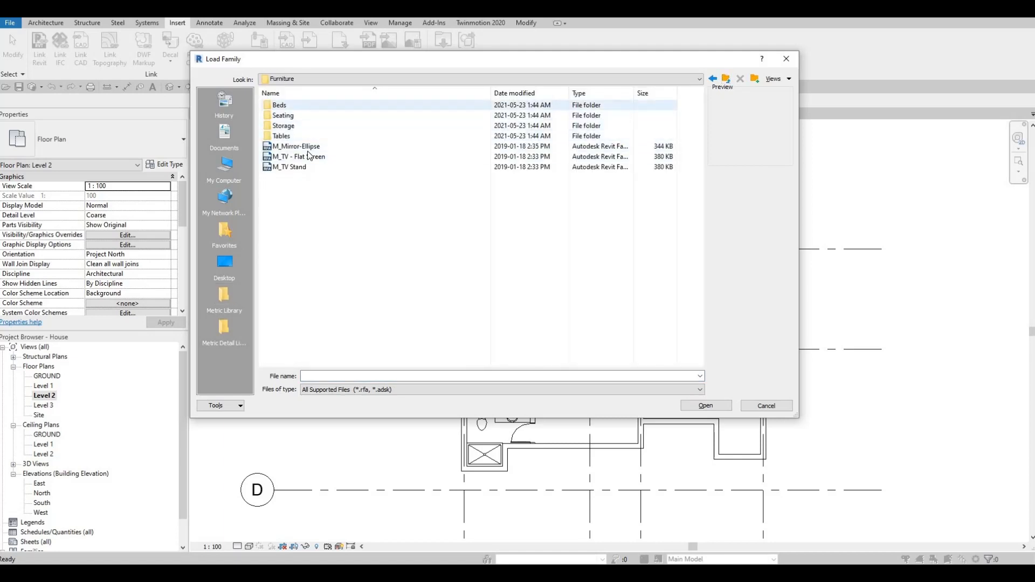
double_click(313, 105)
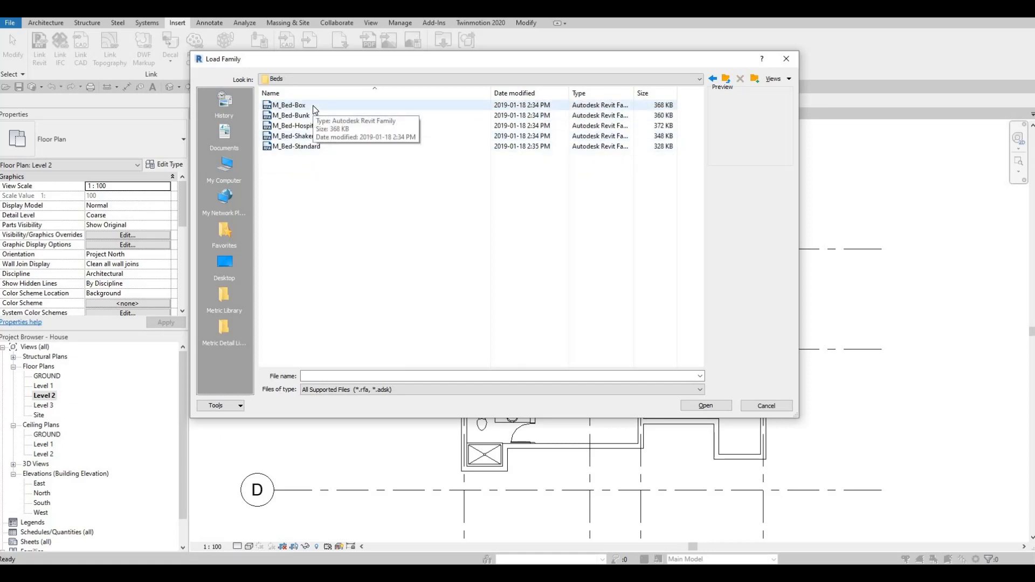
click(317, 108)
click(703, 408)
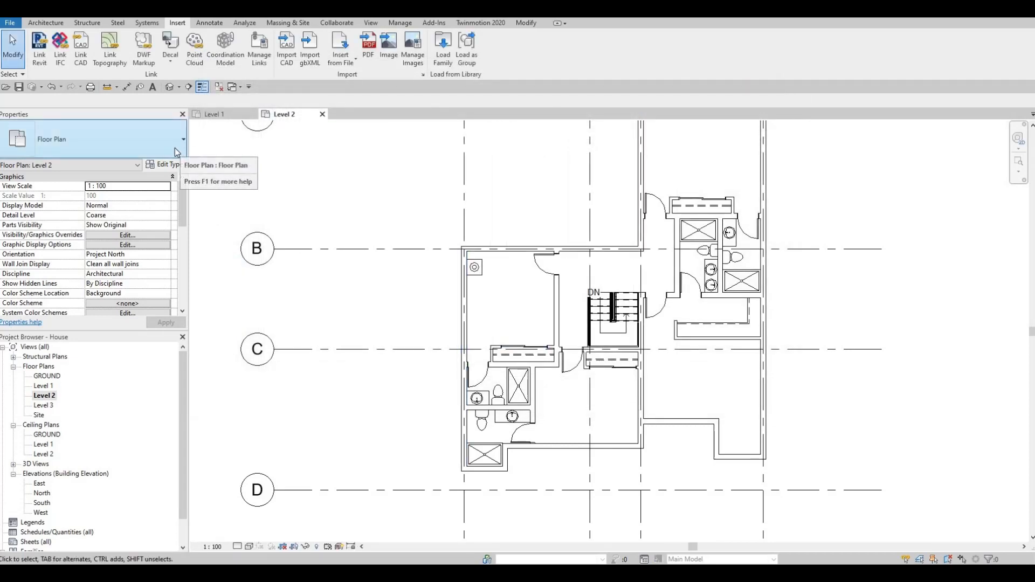
Step: Place a 1525 x 2007mm Queen M_Bed-Box in the upper-left bedroom, headboard against the left exterior wall, just below the washer-dryer
key(m)
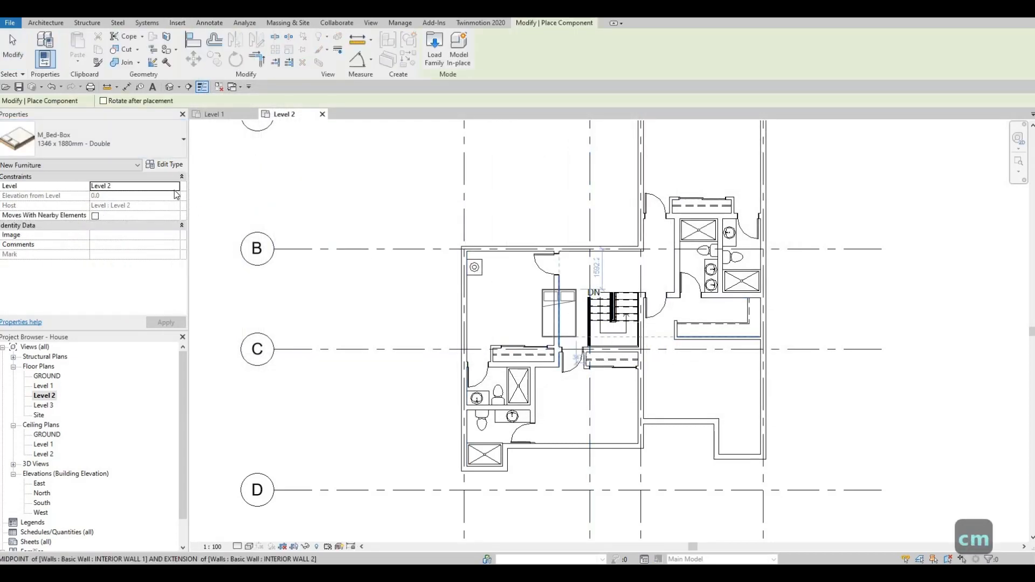
scroll(547, 295, up, 2)
click(126, 146)
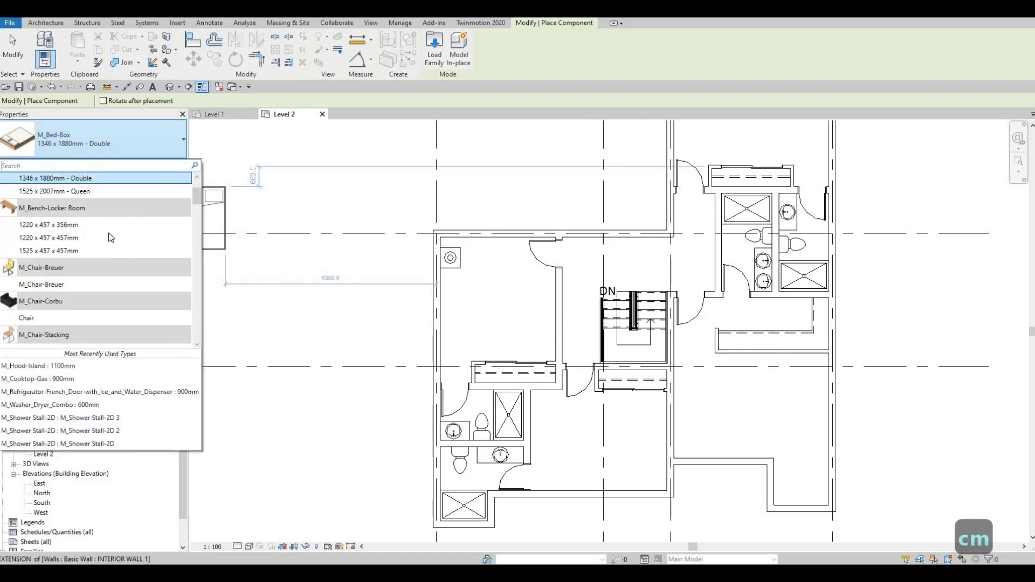
scroll(93, 237, up, 1)
click(93, 243)
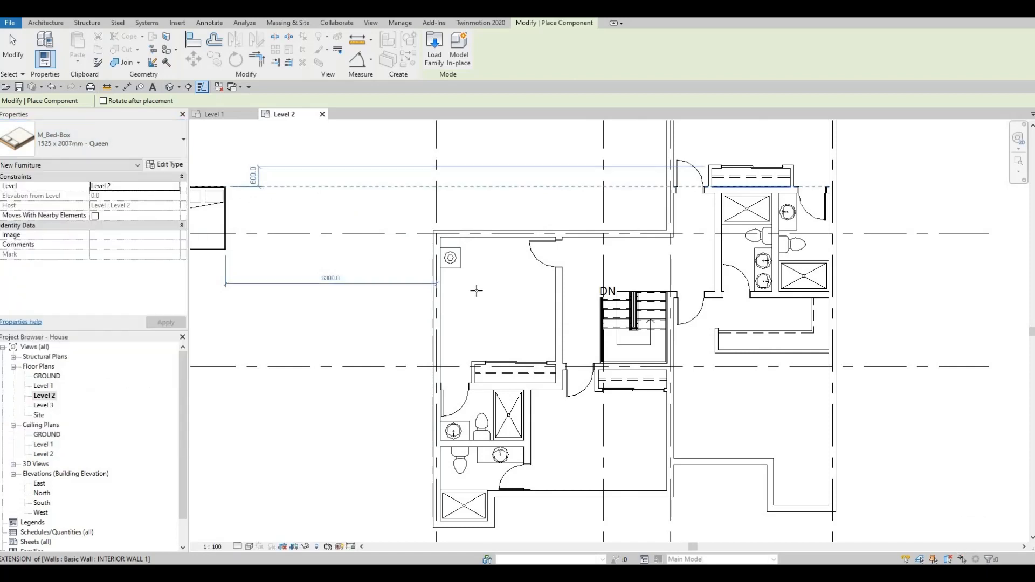
scroll(476, 291, up, 1)
scroll(476, 291, up, 2)
key(space)
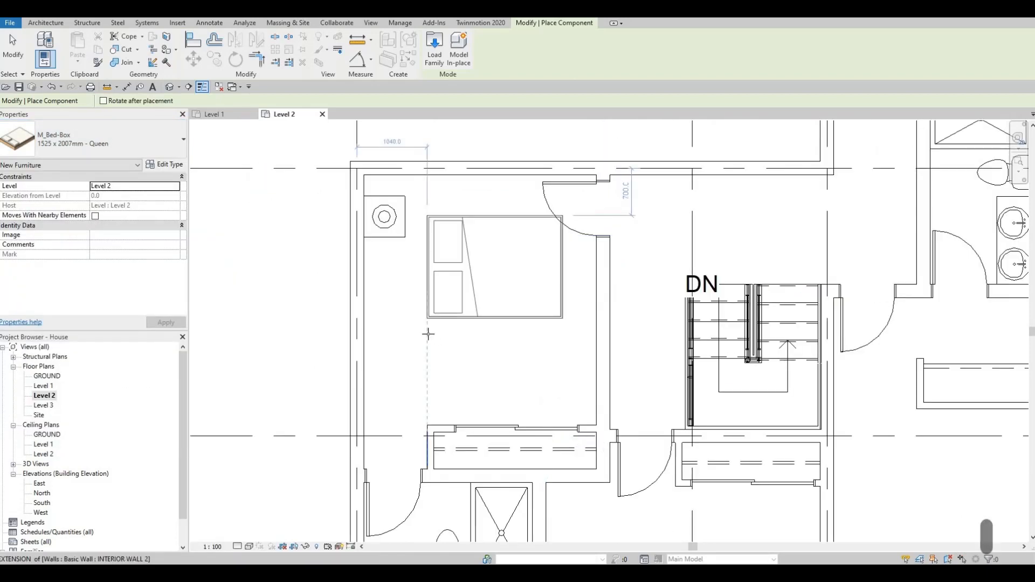
scroll(428, 334, up, 1)
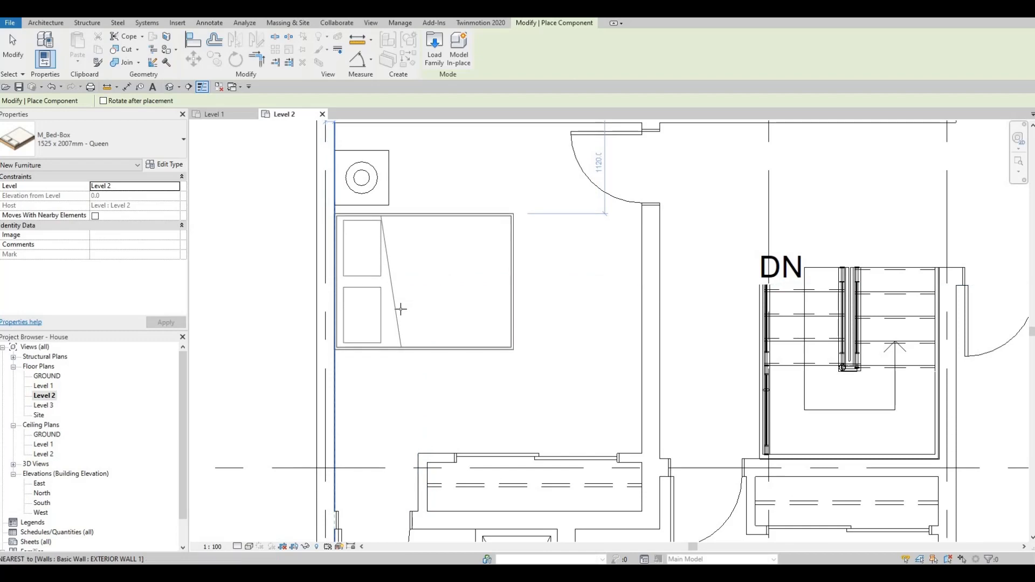
scroll(401, 304, up, 2)
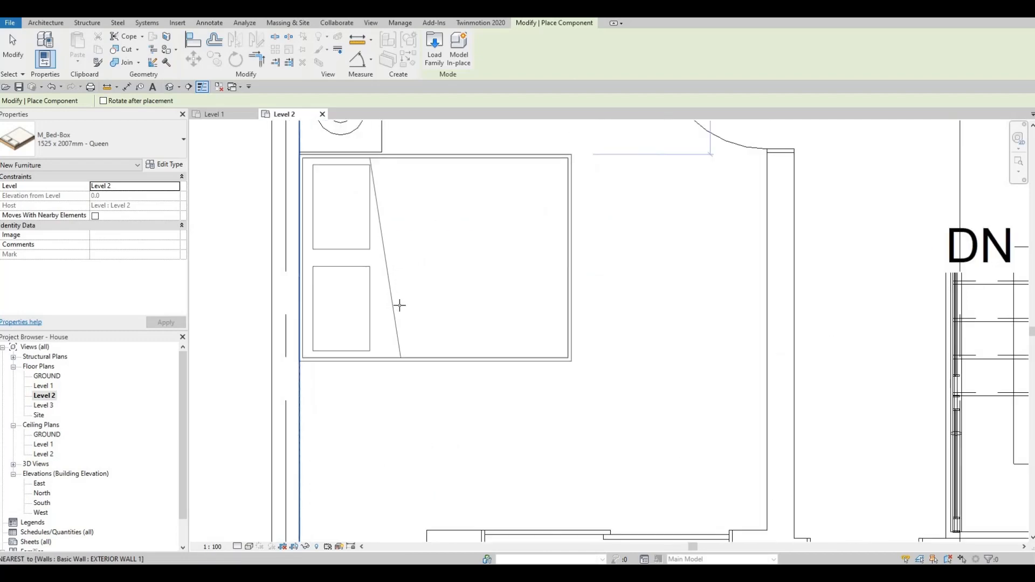
scroll(413, 311, down, 5)
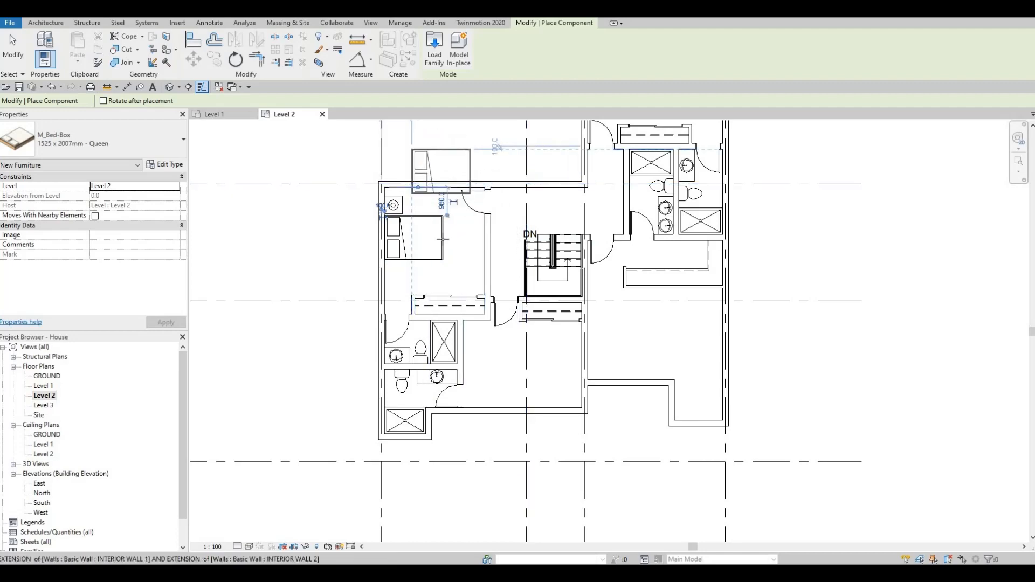
Step: Place a second queen bed in the bedroom below the stairs, rotated with its headboard against the right wall, below the closet
scroll(443, 239, up, 3)
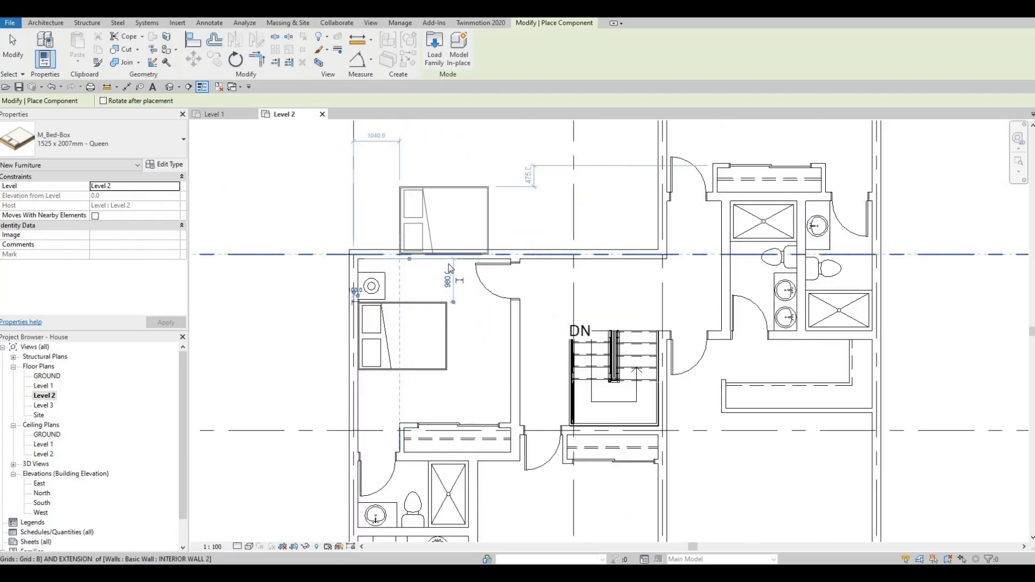
scroll(450, 268, down, 2)
scroll(453, 253, up, 3)
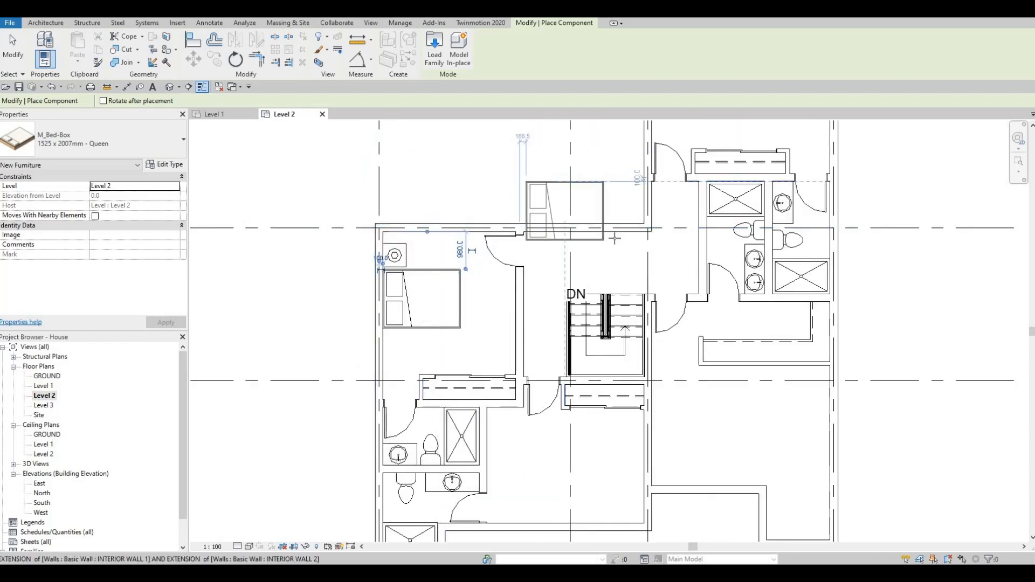
middle_drag(598, 343, 538, 345)
scroll(571, 276, down, 1)
scroll(538, 345, down, 1)
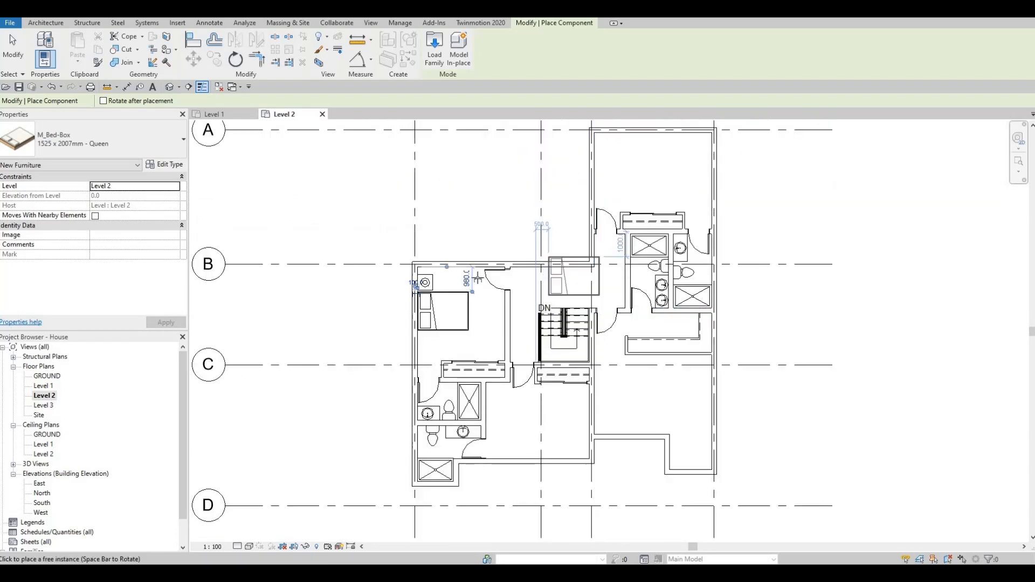
middle_drag(549, 256, 458, 267)
middle_drag(524, 288, 469, 257)
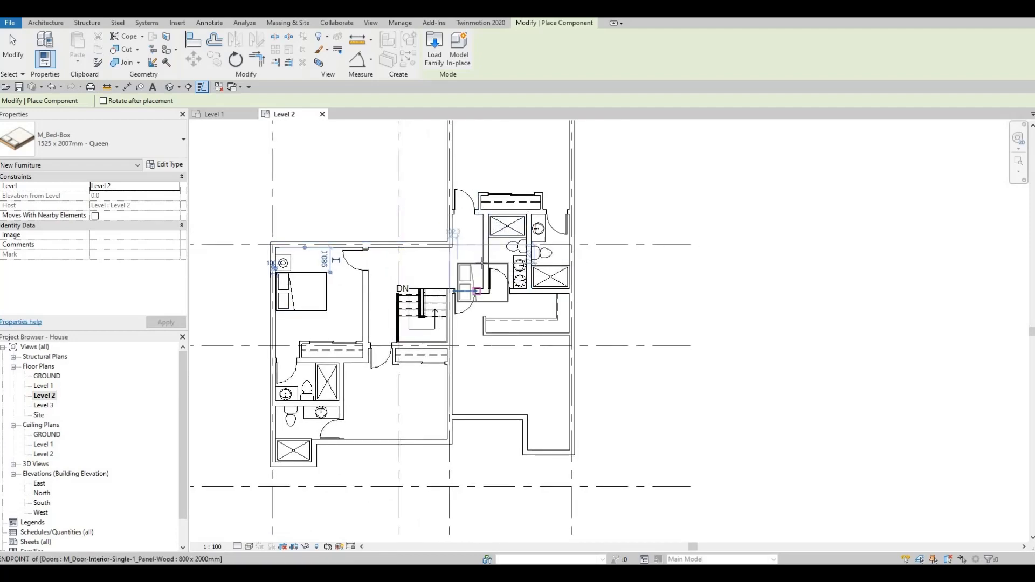
scroll(485, 307, up, 1)
middle_drag(485, 307, 509, 274)
scroll(483, 326, up, 1)
middle_drag(484, 326, 519, 262)
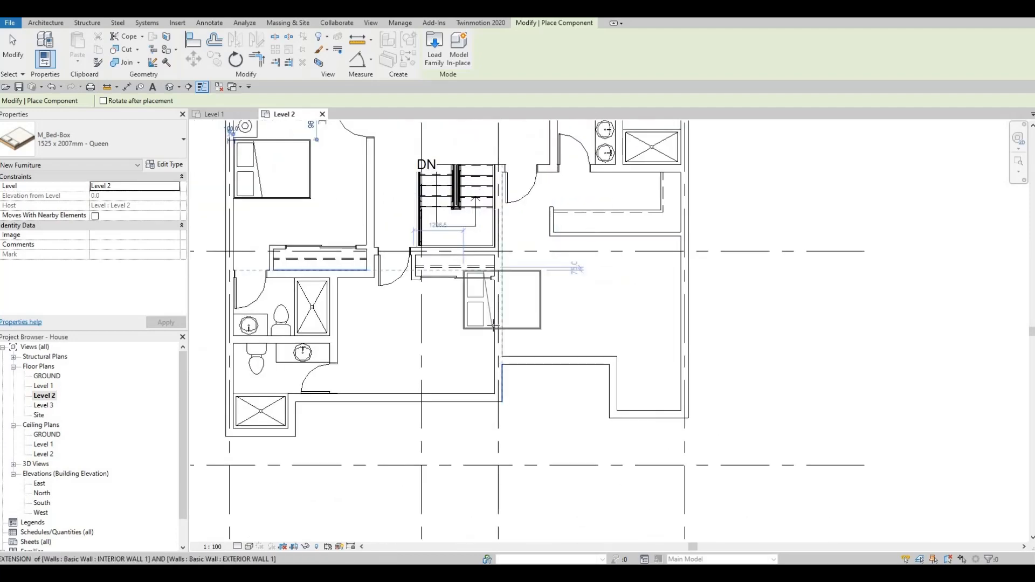
key(space)
key(space)
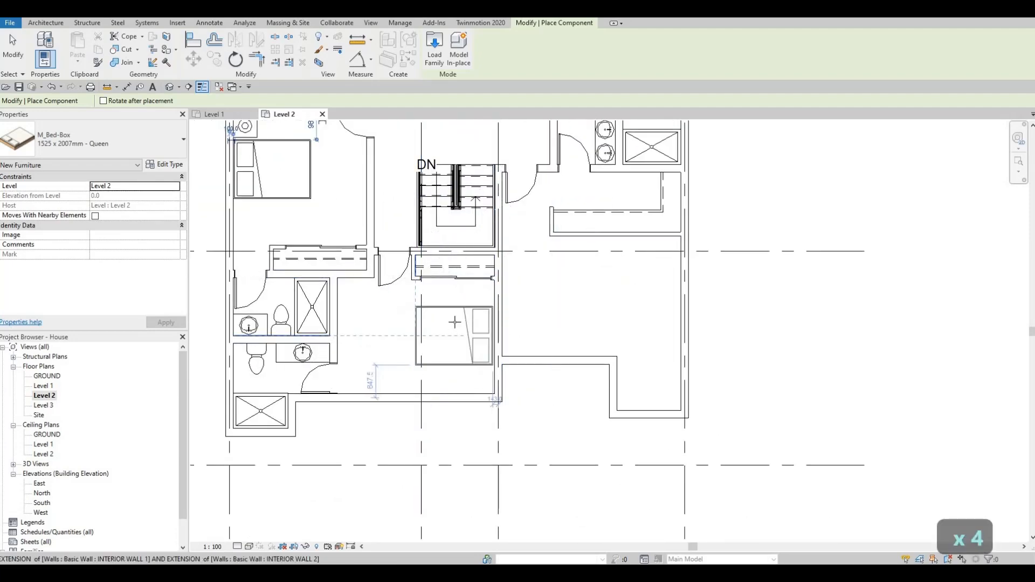
scroll(458, 321, up, 1)
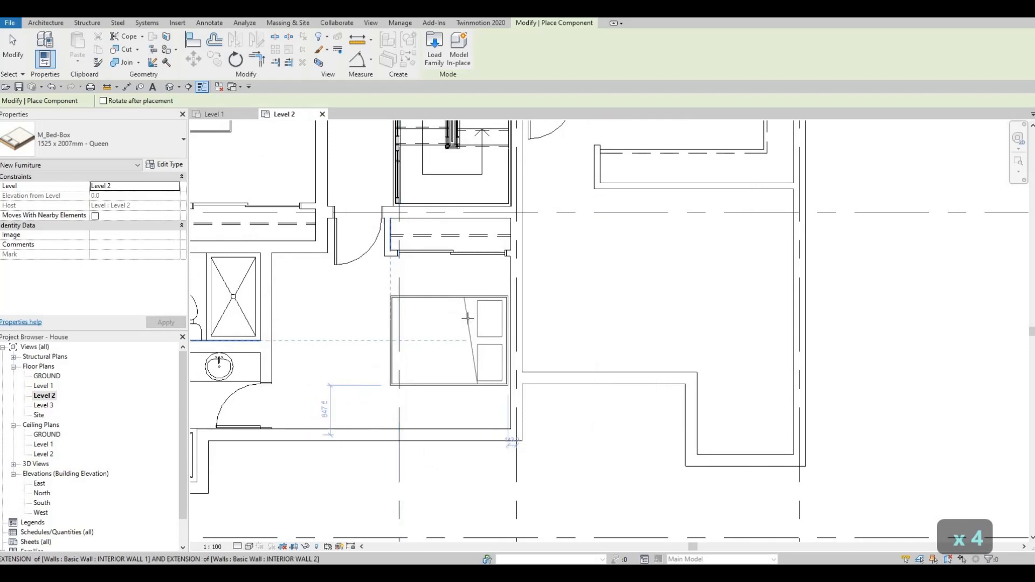
scroll(467, 318, up, 1)
click(469, 313)
scroll(474, 323, down, 2)
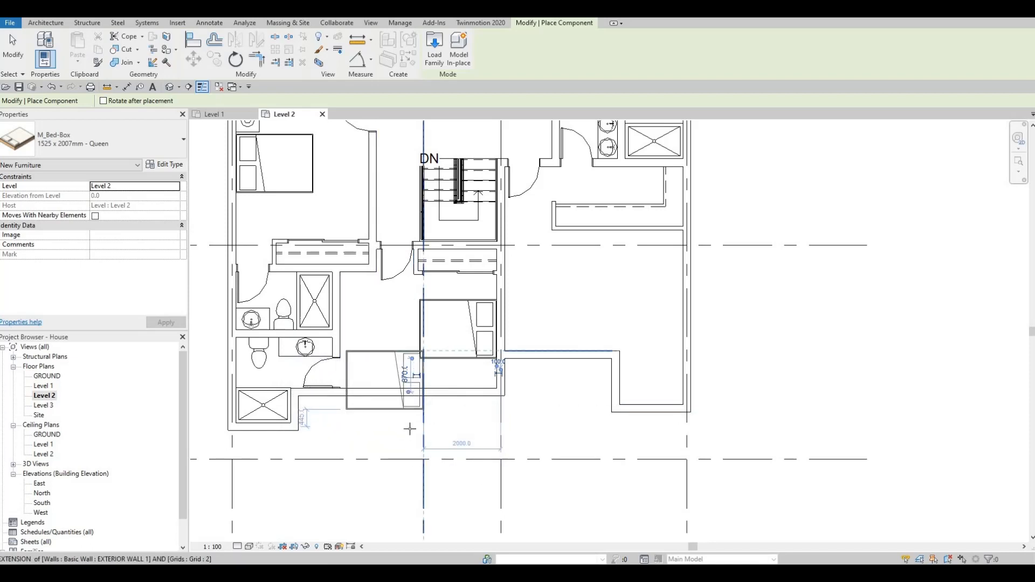
Step: Place a third queen bed in the lower-right bedroom, rotated with its headboard against the walk-in closet's lower wall
scroll(544, 345, down, 1)
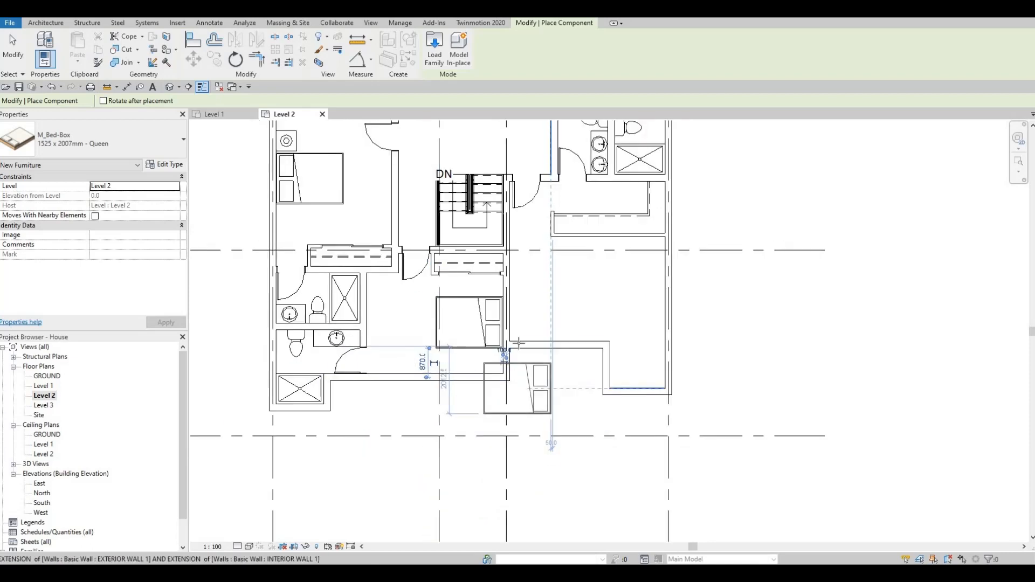
middle_drag(577, 311, 517, 340)
scroll(561, 306, up, 2)
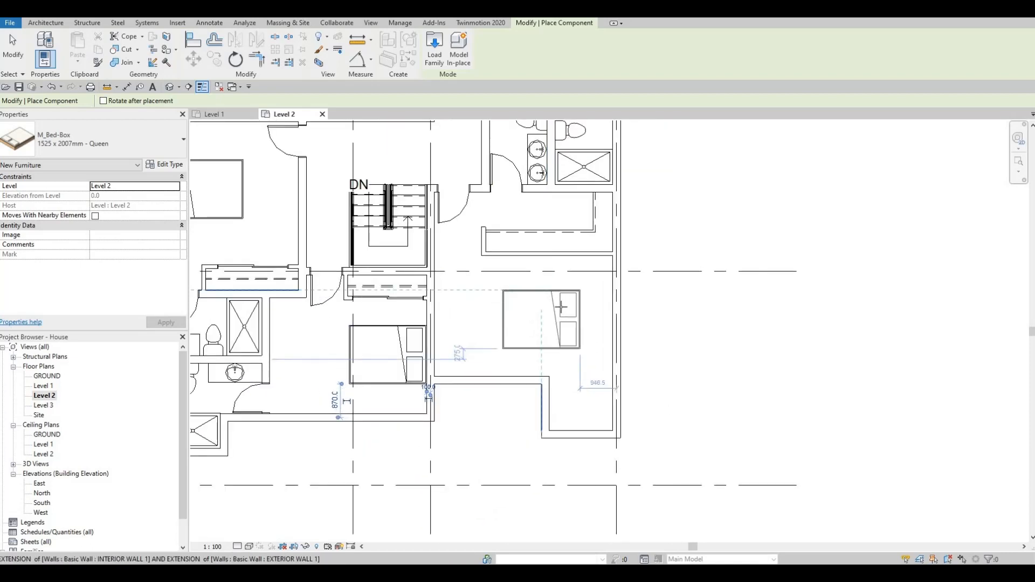
key(space)
key(space)
scroll(531, 294, up, 1)
scroll(527, 278, up, 1)
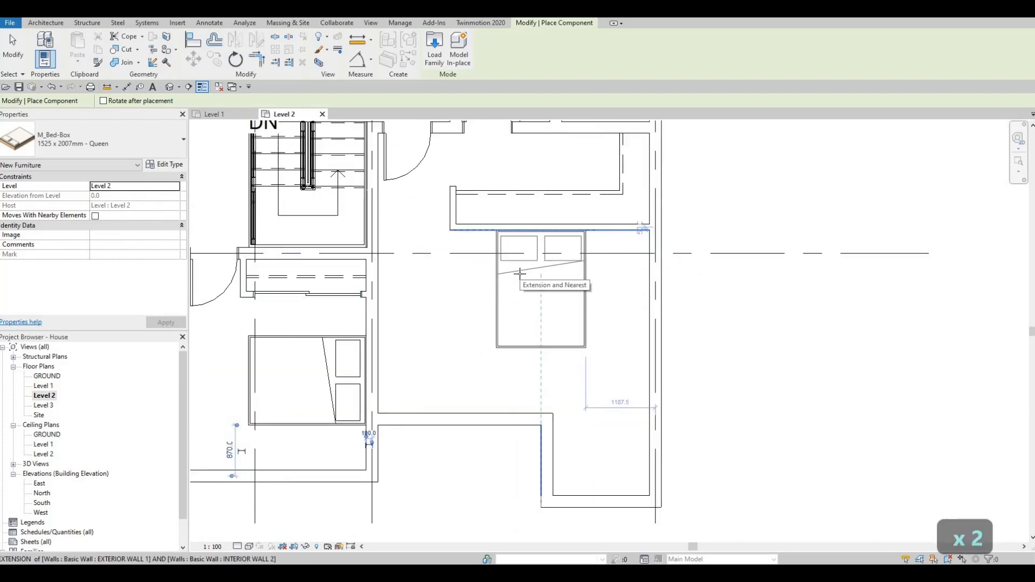
click(575, 286)
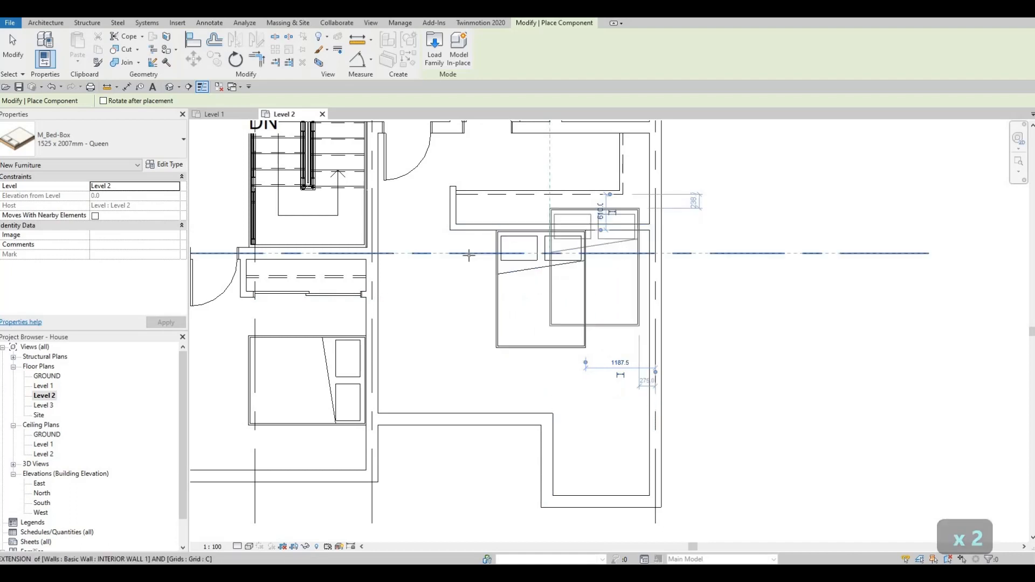
scroll(589, 341, down, 2)
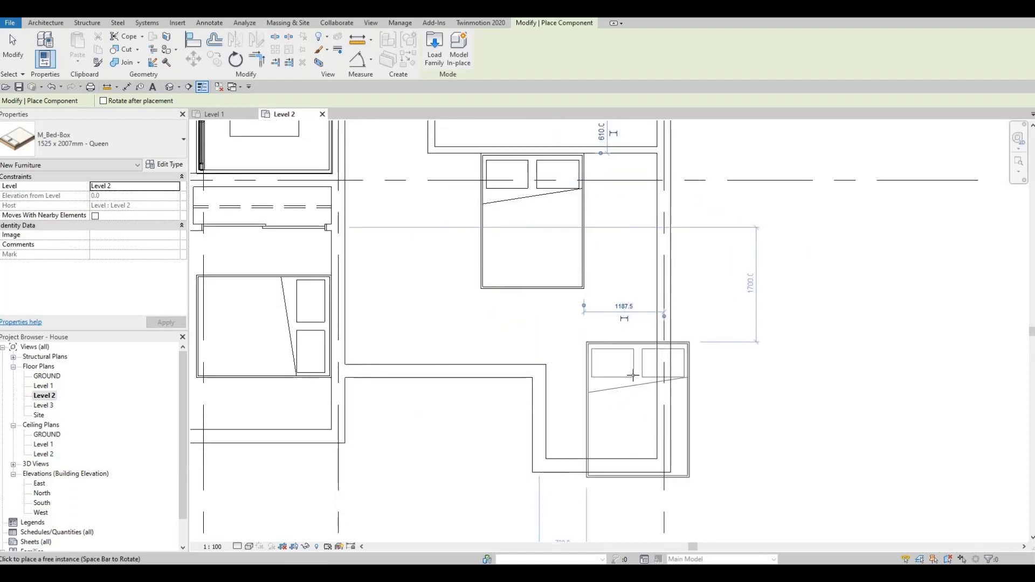
Step: Place a fourth queen bed in the upper-right bedroom, rotated with its headboard against the top exterior wall
middle_drag(613, 356, 617, 318)
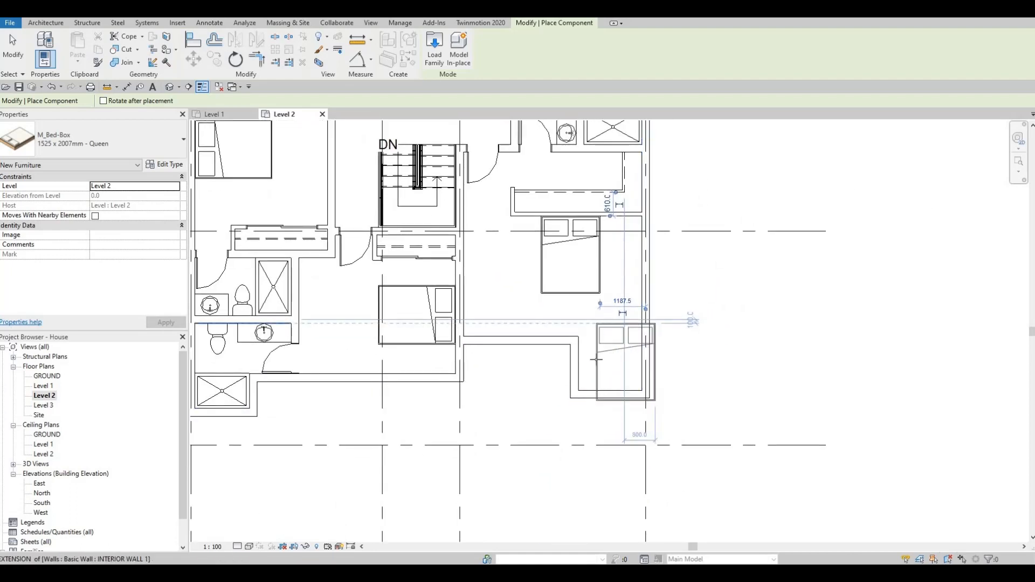
middle_drag(587, 368, 577, 424)
scroll(578, 424, down, 2)
scroll(584, 348, down, 1)
middle_drag(589, 266, 581, 313)
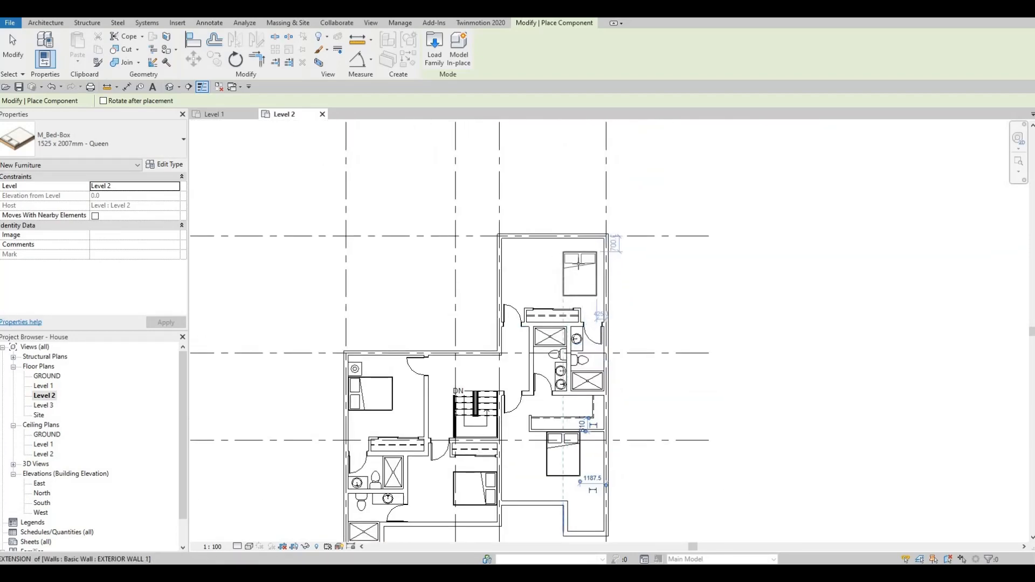
key(space)
key(space)
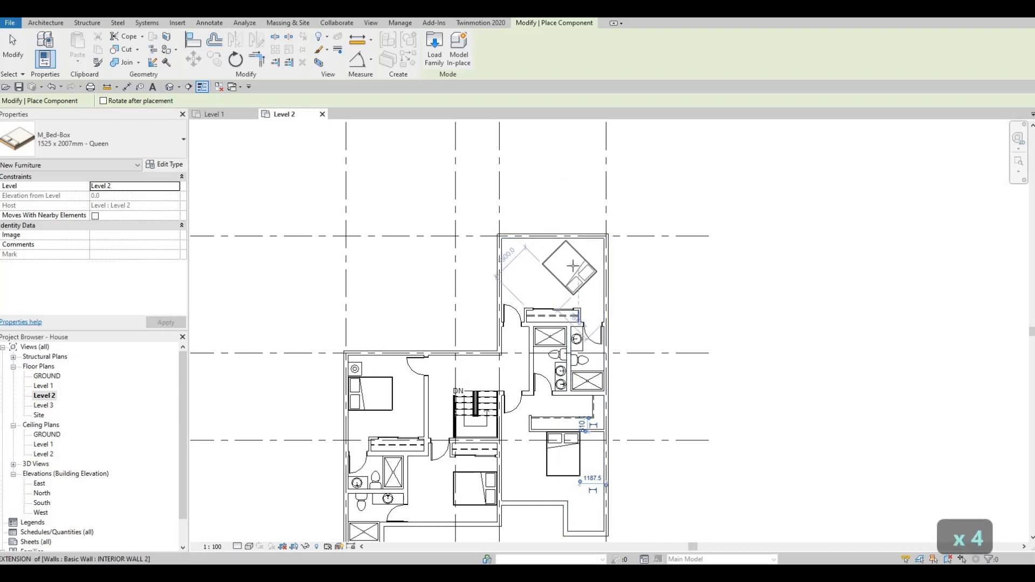
key(space)
key(space)
key(space)
key(space)
key(space)
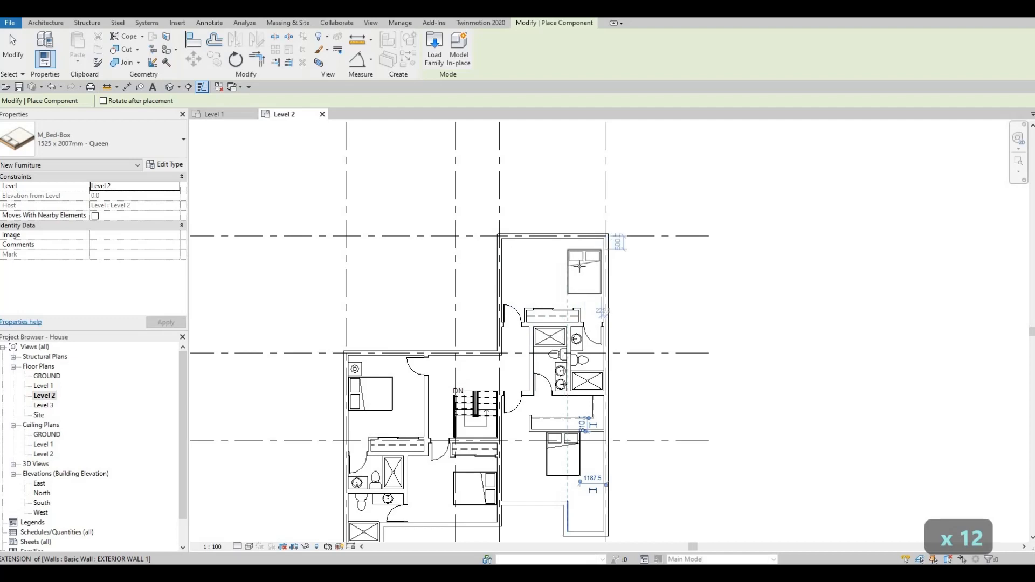
key(space)
key(space)
key(space)
key(space)
key(space)
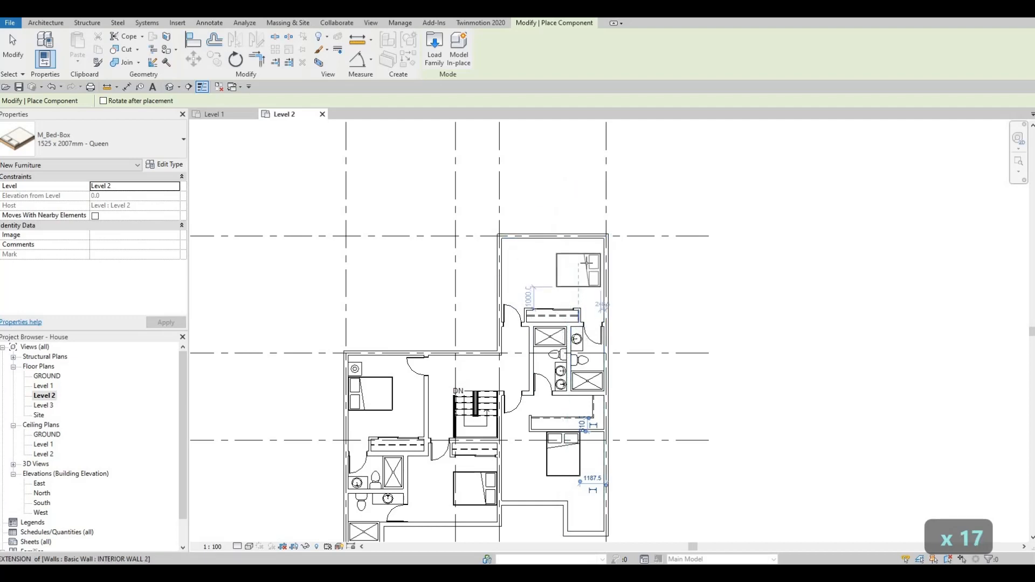
key(space)
key(space)
key(space)
key(space)
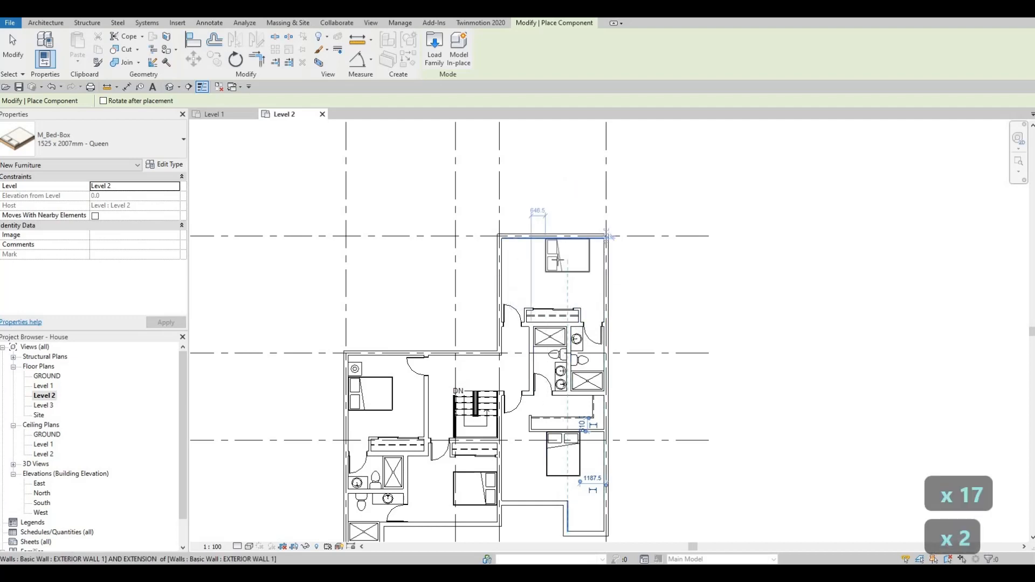
key(space)
key(space)
key(space)
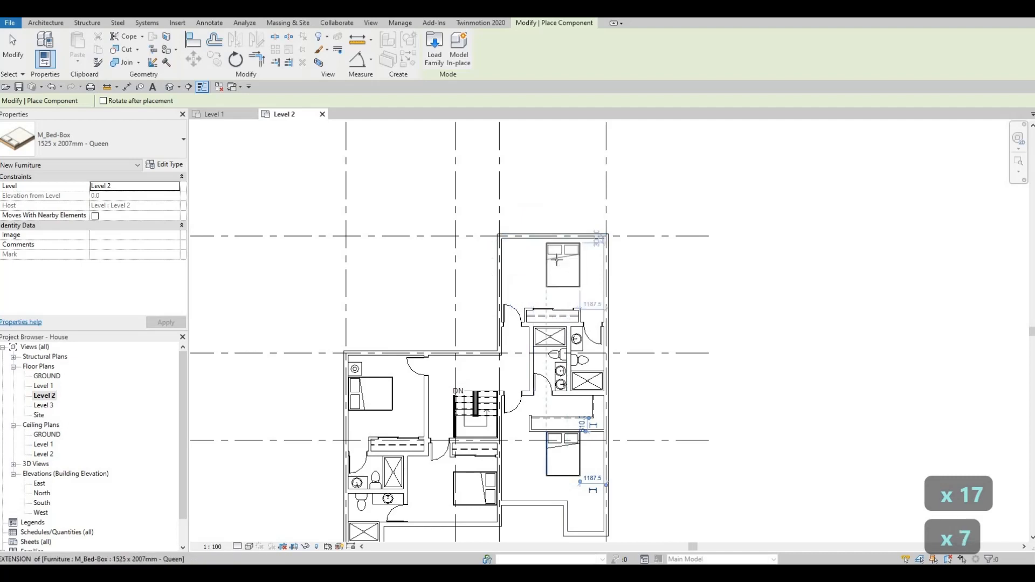
scroll(555, 259, up, 3)
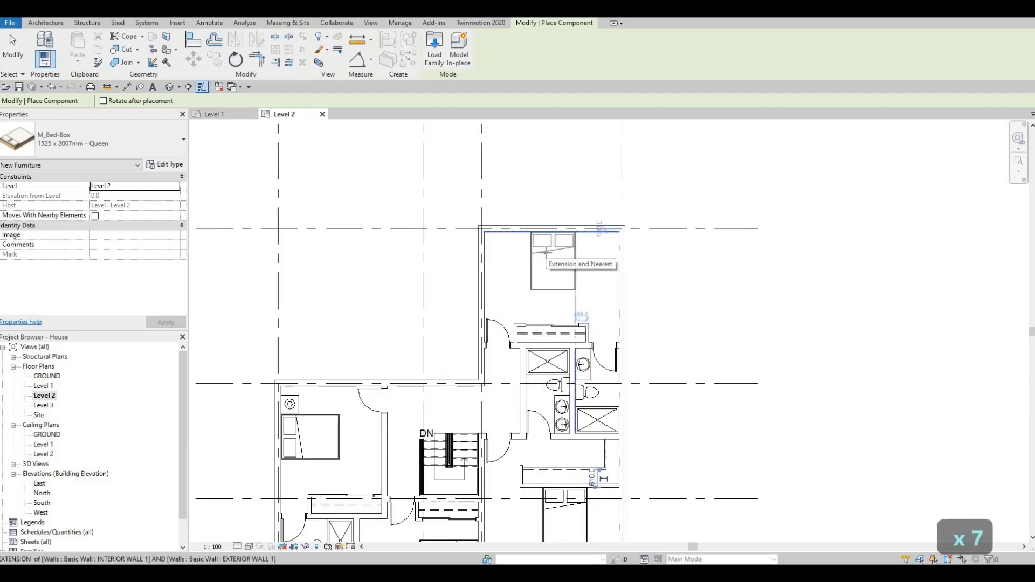
click(542, 261)
key(Escape)
key(Escape)
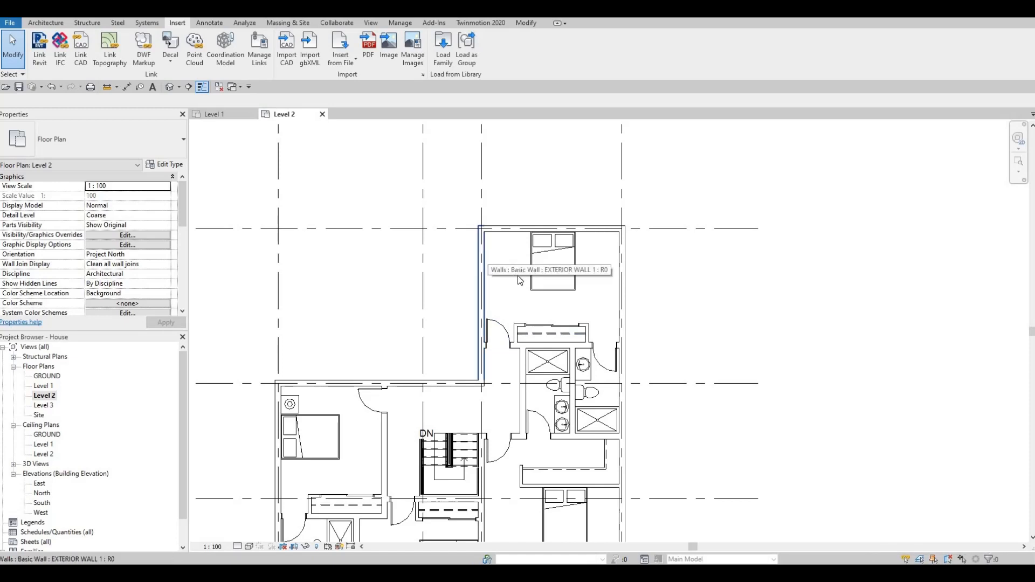
Step: Move the night stand and its table lamp in the left bedroom up into the room's upper-left corner
ctrl+scroll(607, 256, down, 8)
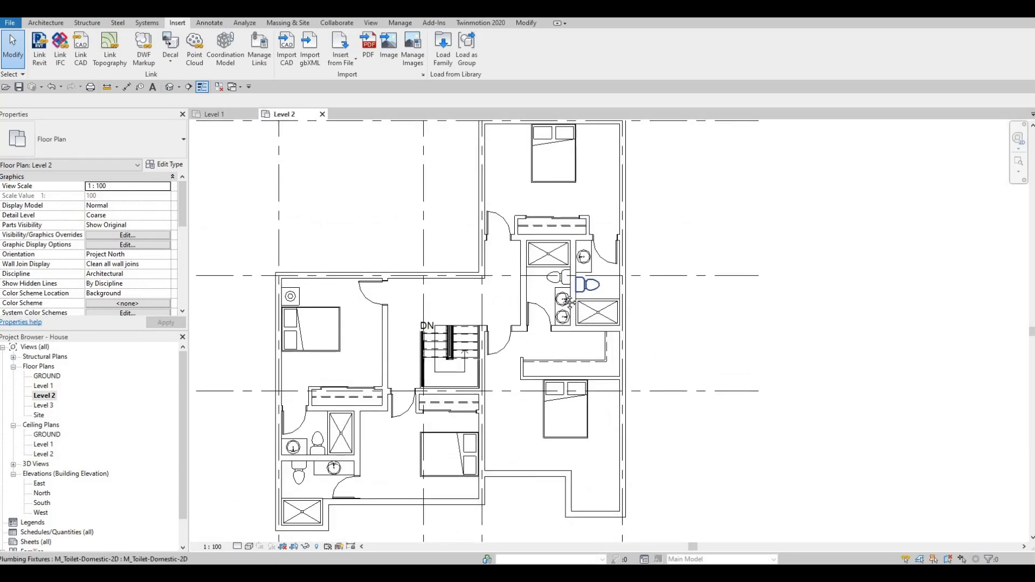
ctrl+scroll(550, 291, up, 4)
key(Escape)
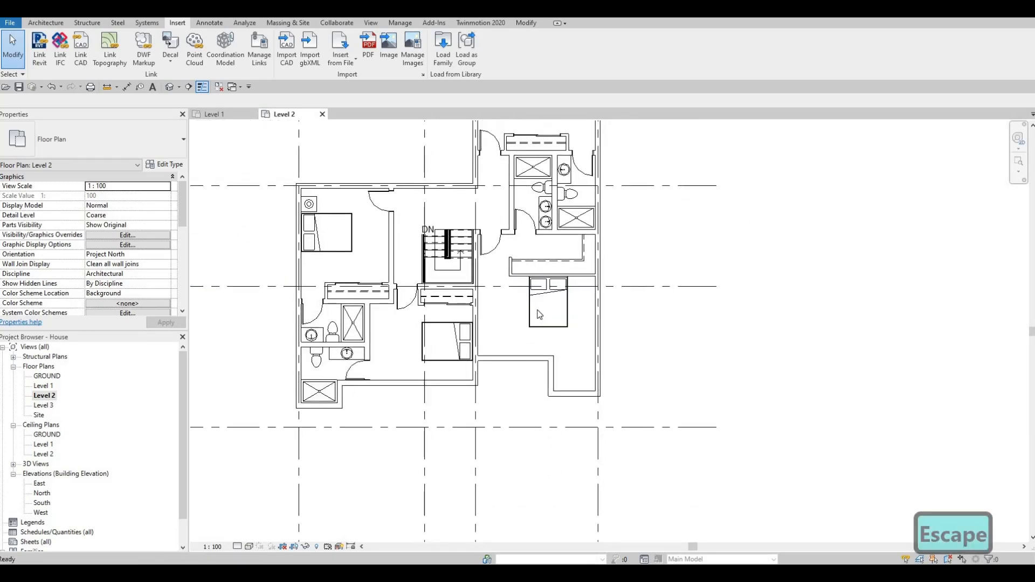
ctrl+scroll(497, 318, up, 3)
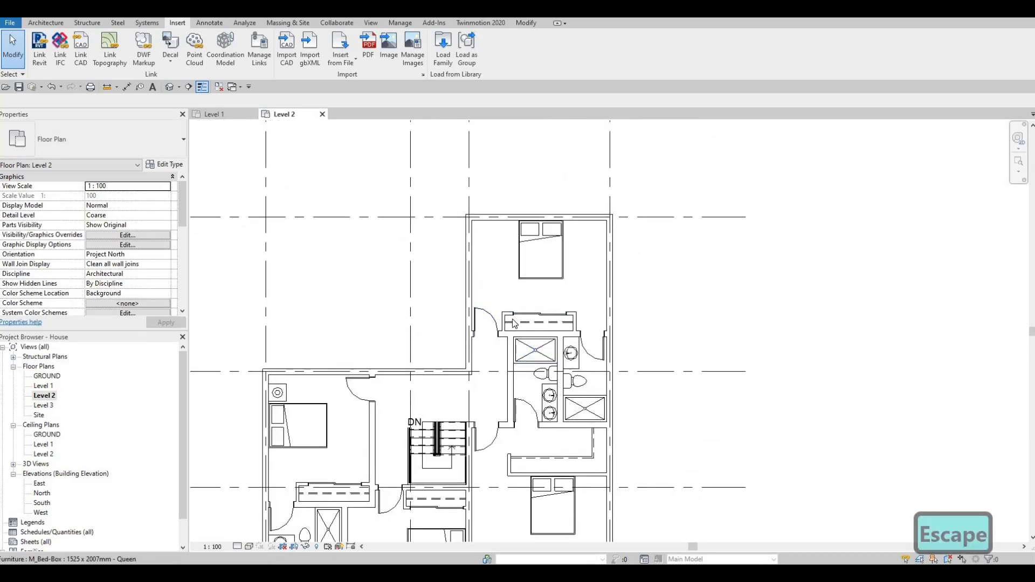
scroll(559, 237, up, 3)
scroll(607, 254, down, 2)
middle_drag(352, 355, 589, 198)
scroll(446, 290, up, 2)
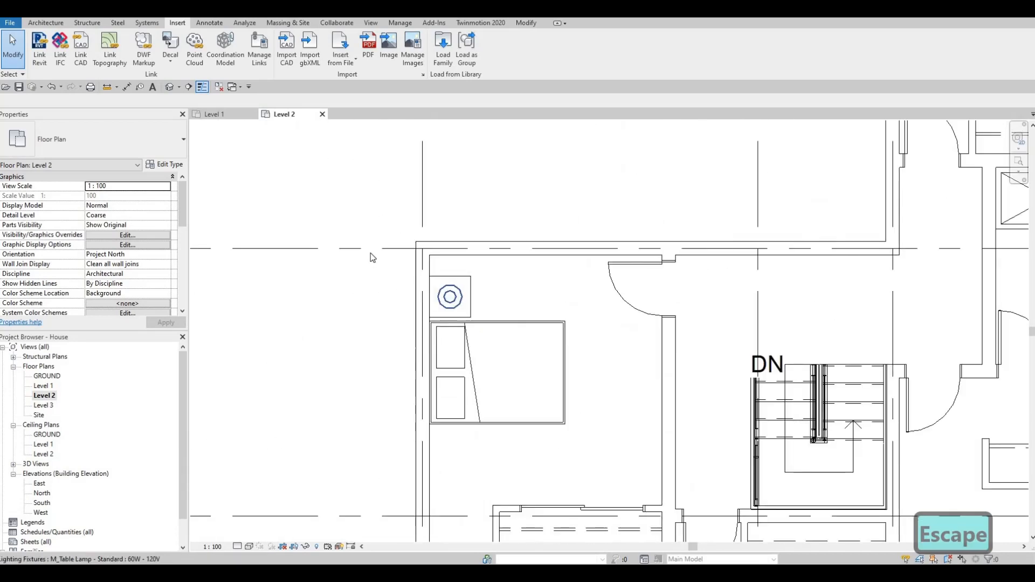
scroll(477, 299, up, 2)
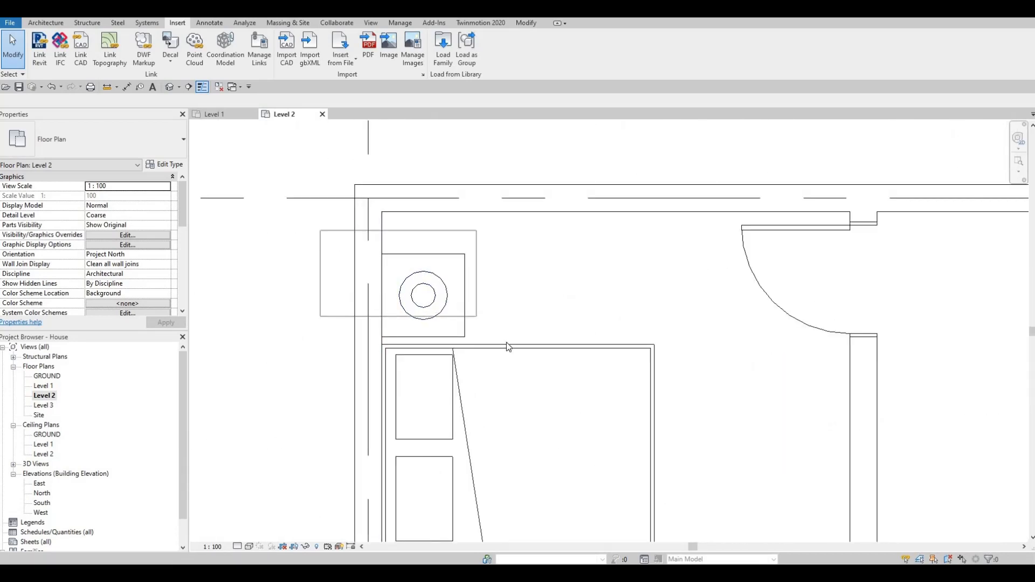
drag(506, 341, 505, 340)
key(Escape)
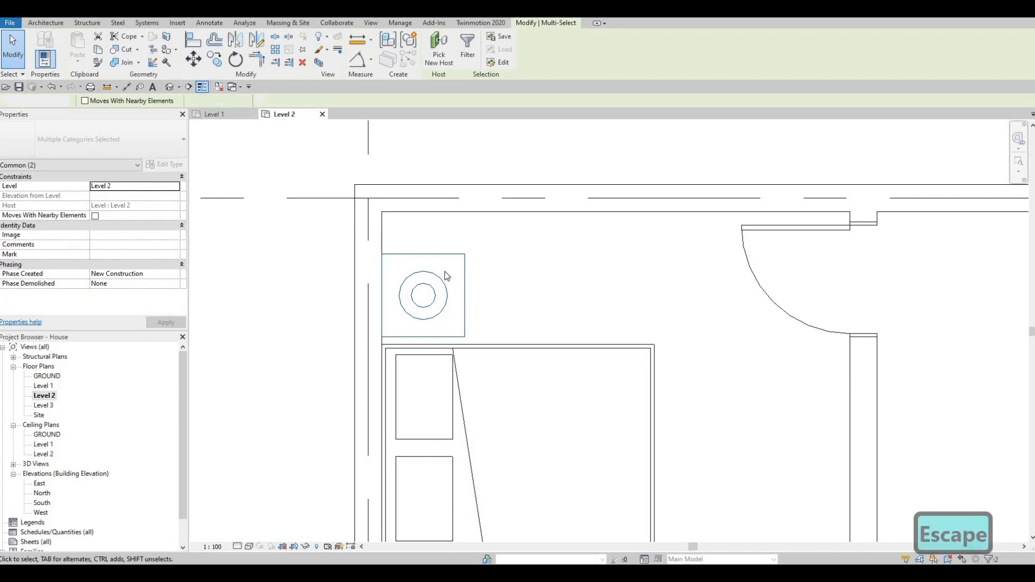
key(Escape)
key(Escape)
click(436, 289)
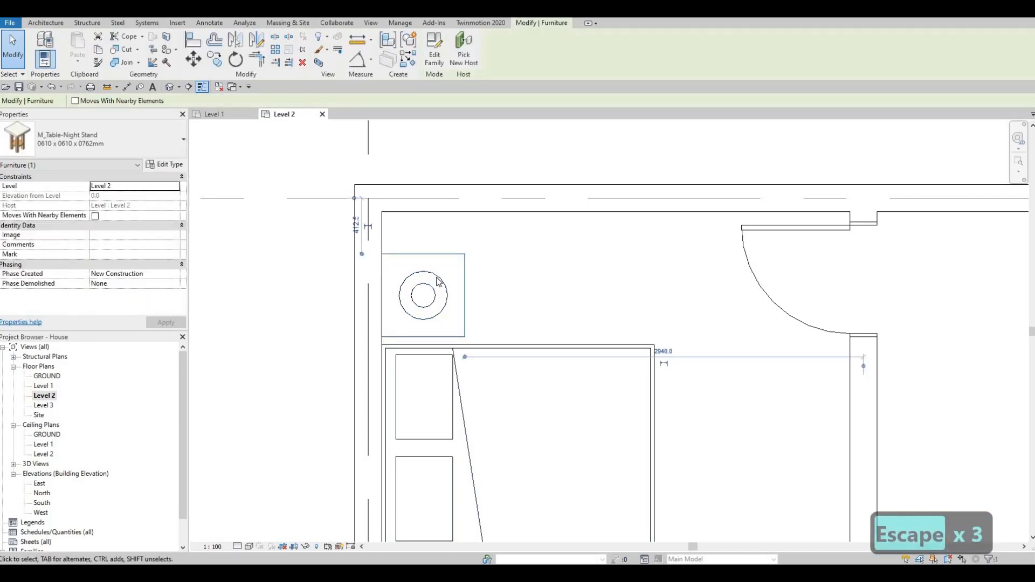
click(431, 275)
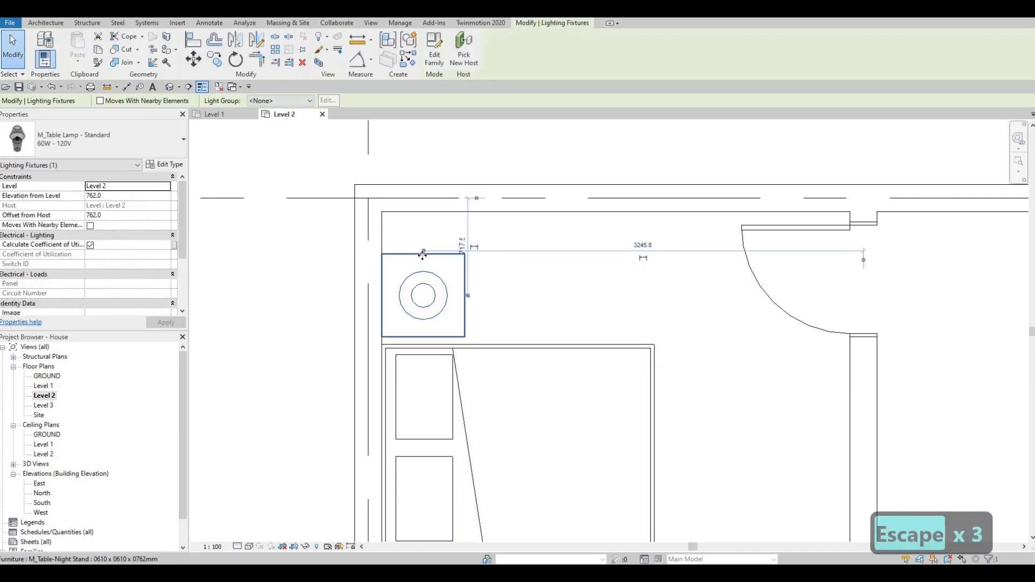
ctrl+click(416, 244)
drag(416, 245, 419, 216)
scroll(469, 307, down, 1)
key(Escape)
key(Escape)
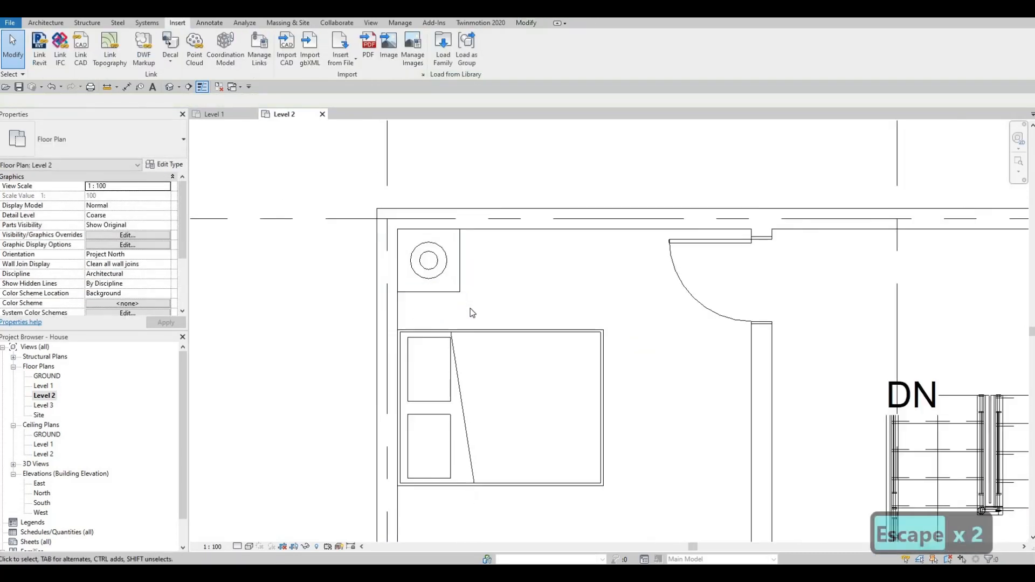
Step: Align the upper edge of the left bedroom's bed with the lower edge of the night stand
key(a)
key(l)
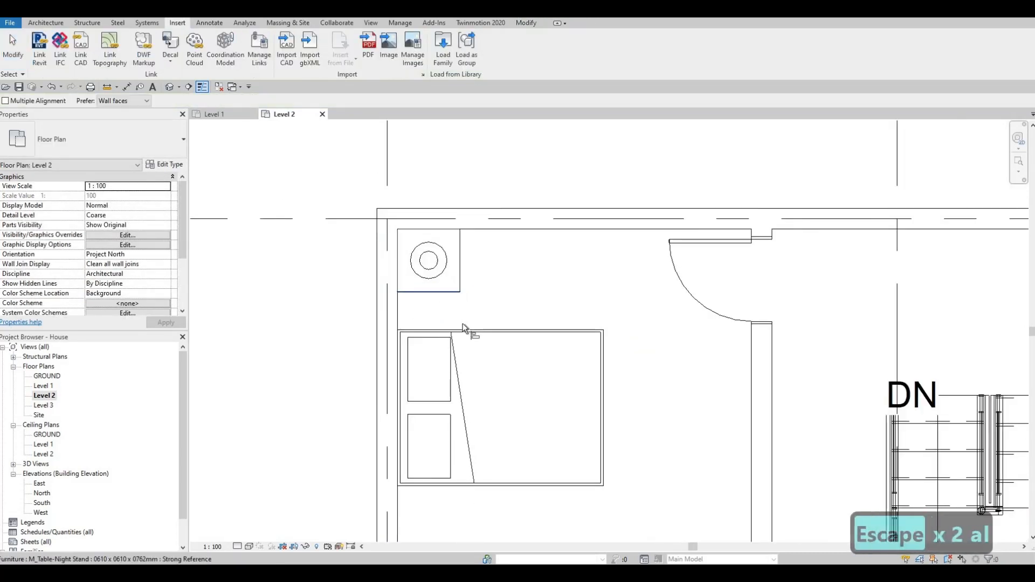
key(Escape)
key(Escape)
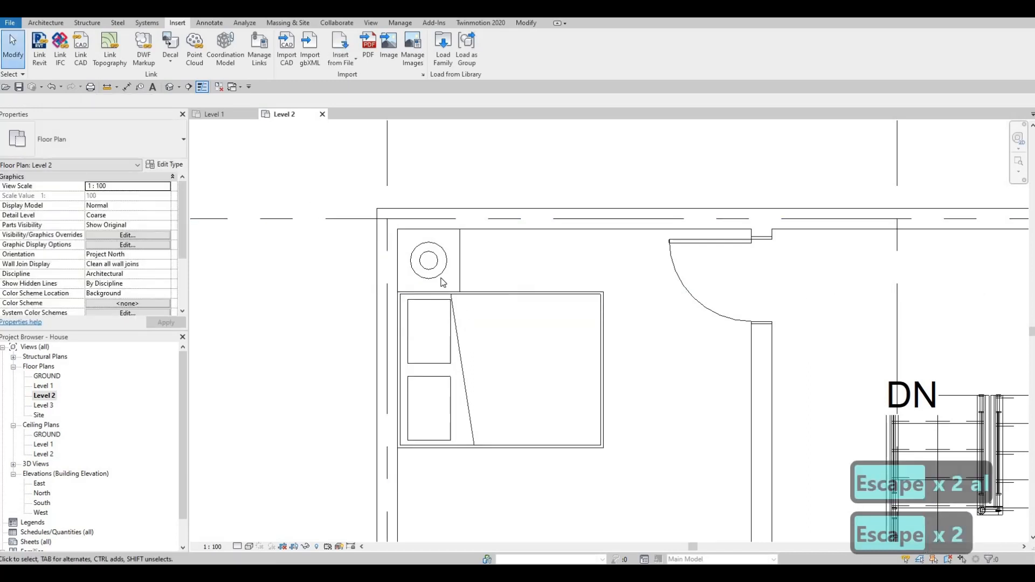
Step: Mirror a copy of the night stand and table lamp about the bed's horizontal centerline to its other side
drag(310, 183, 497, 313)
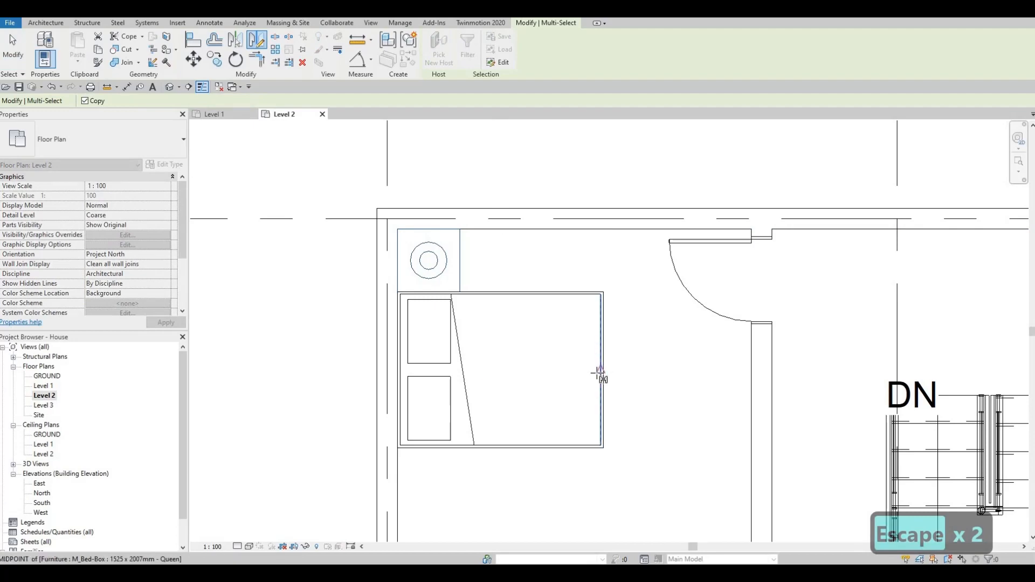
click(521, 379)
key(Escape)
scroll(499, 326, down, 3)
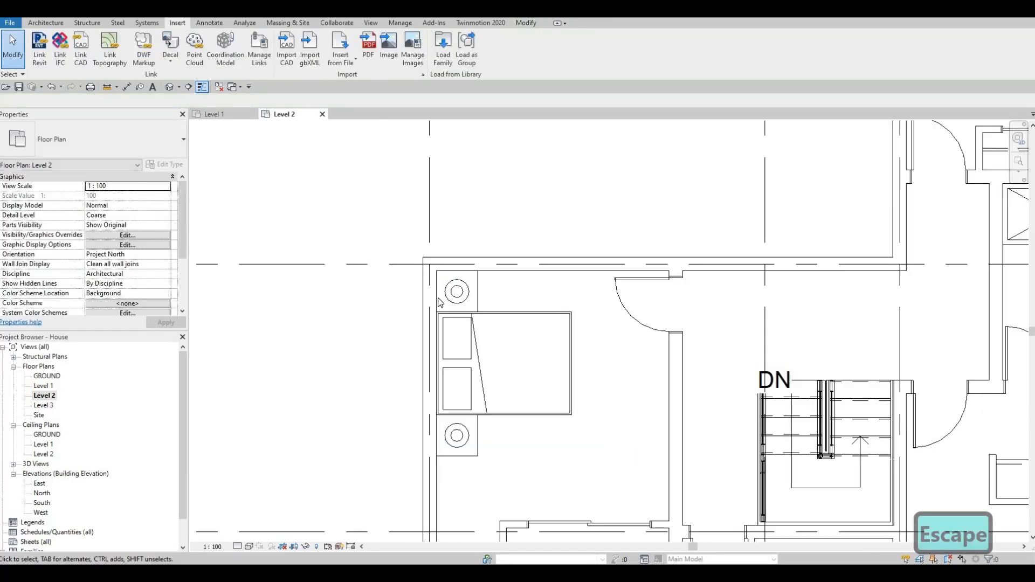
scroll(514, 290, down, 1)
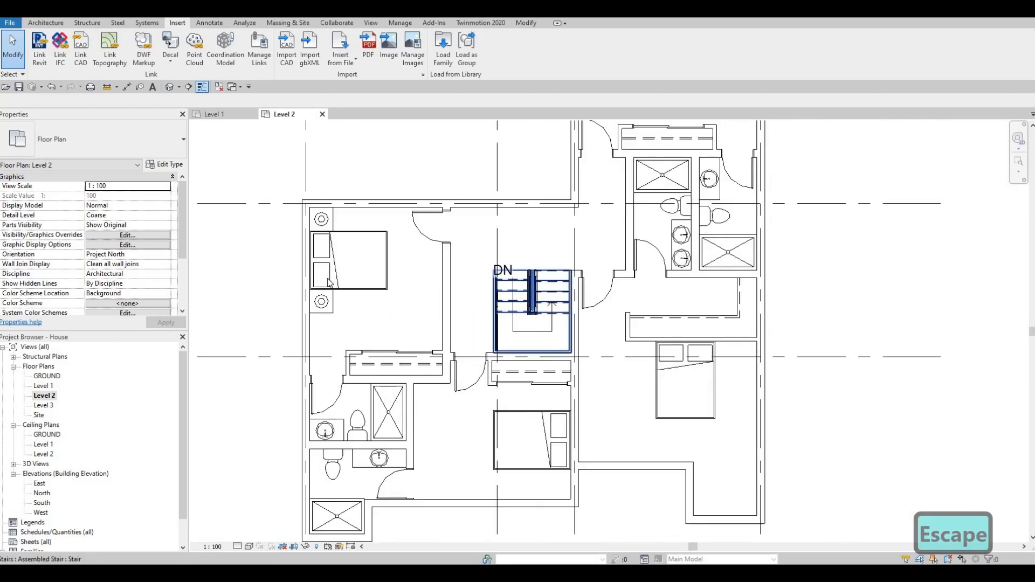
Step: Place matching 0610 x 0610 x 0762mm night stands on both sides of the lower-right bedroom's bed, against the walk-in closet wall
click(334, 312)
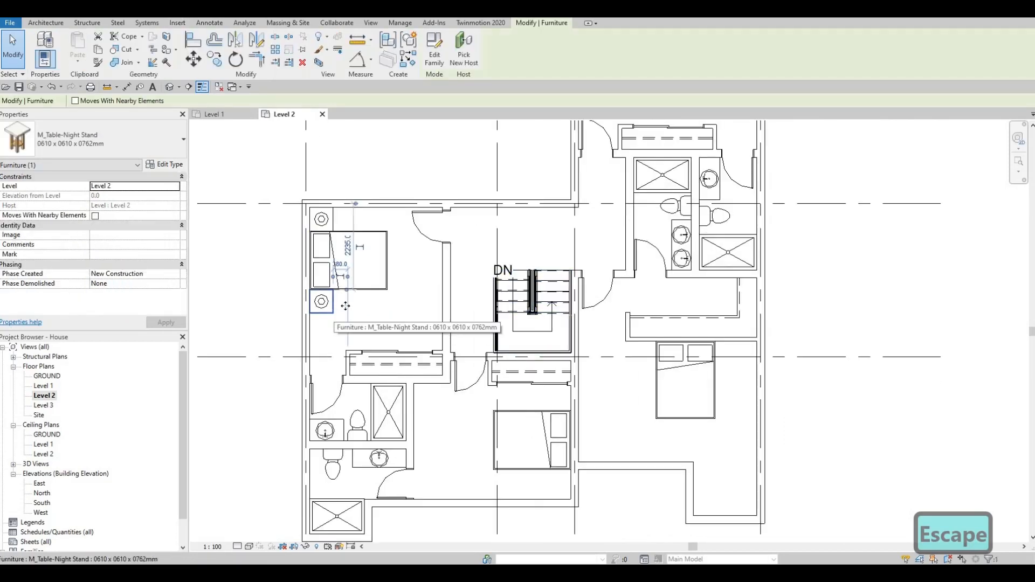
key(c)
key(s)
scroll(782, 355, up, 5)
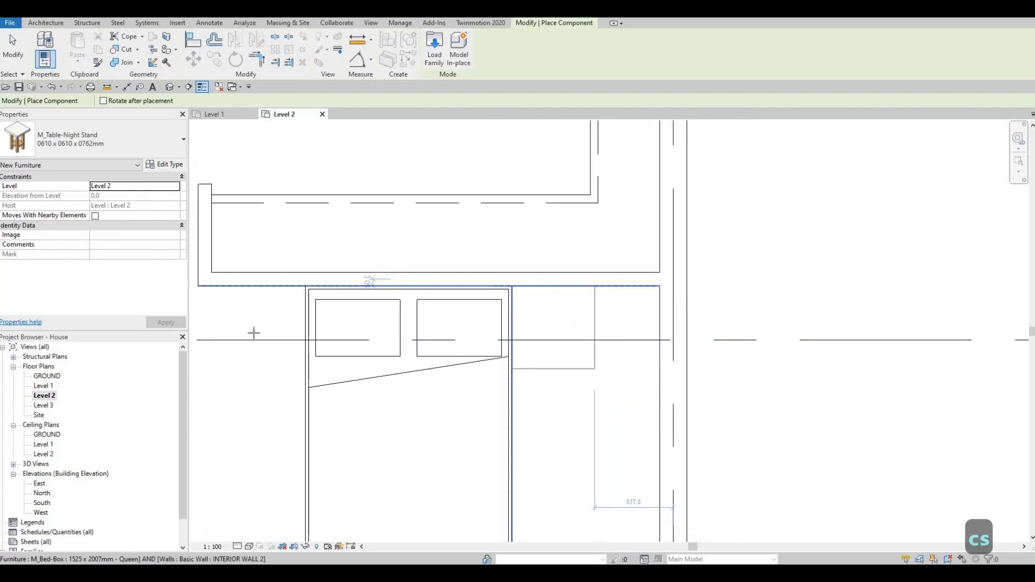
scroll(421, 376, down, 5)
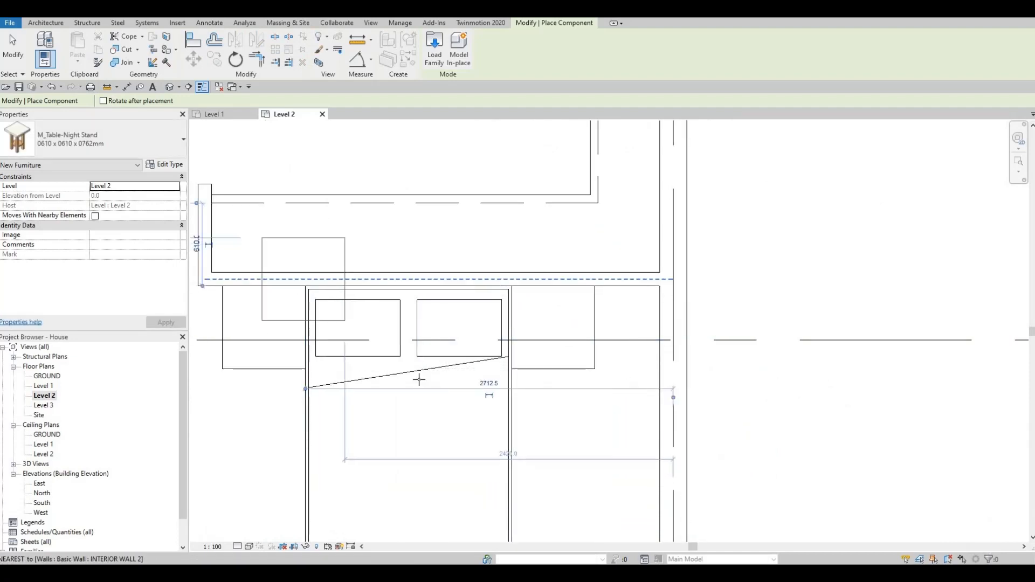
Step: Place night stands on both sides of the upper-right bedroom's bed, against the top exterior wall
scroll(469, 153, up, 5)
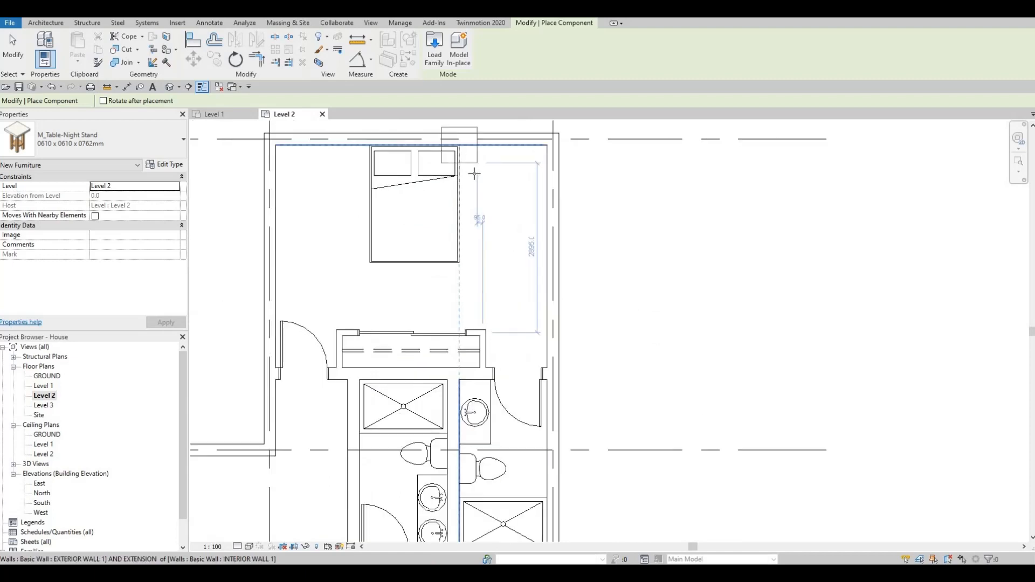
click(497, 188)
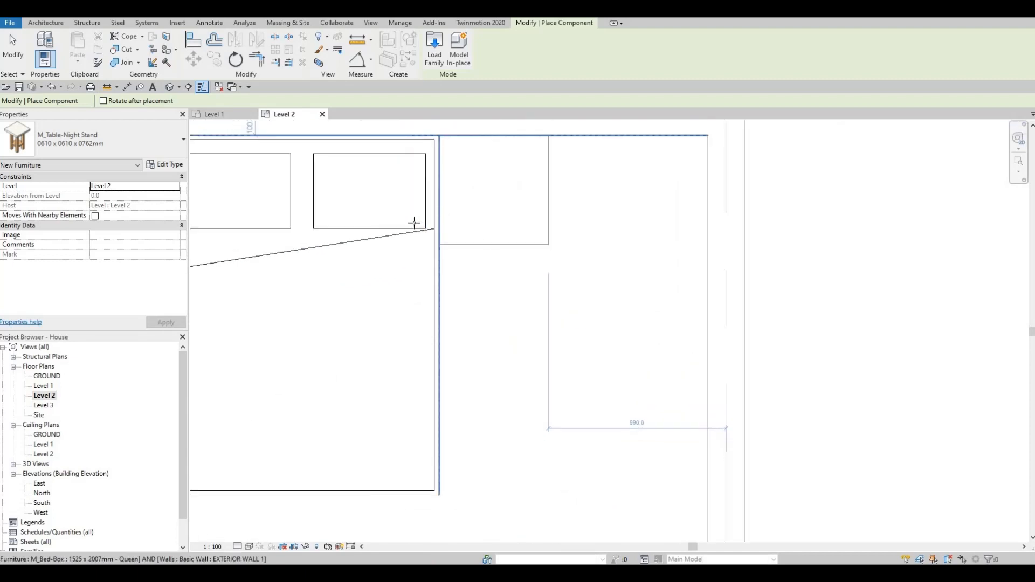
middle_drag(210, 197, 439, 236)
scroll(436, 236, down, 1)
click(436, 235)
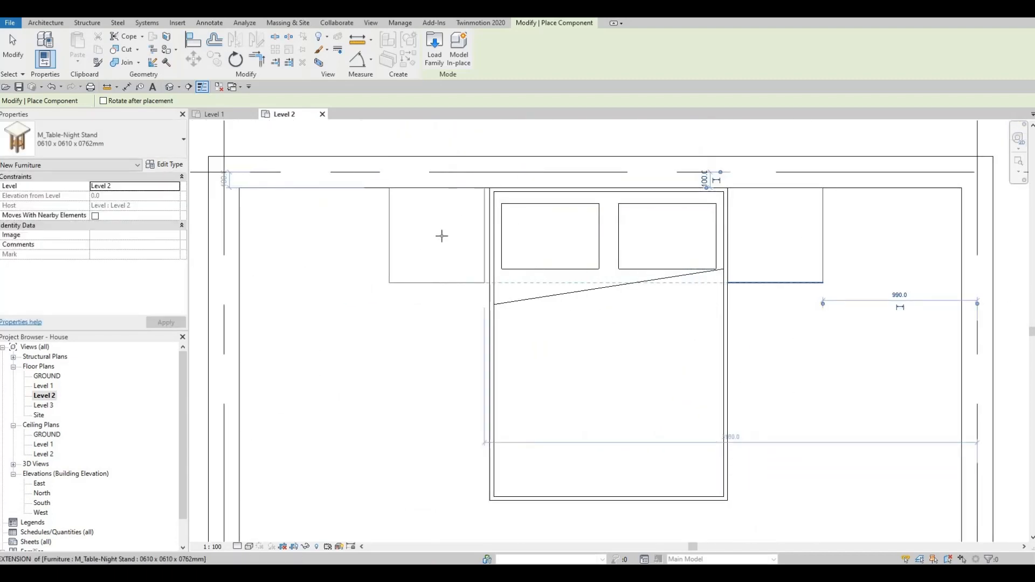
click(444, 237)
Step: Place a night stand in the lower-right corner of the bedroom below the stairs, just below the bed
scroll(443, 237, down, 8)
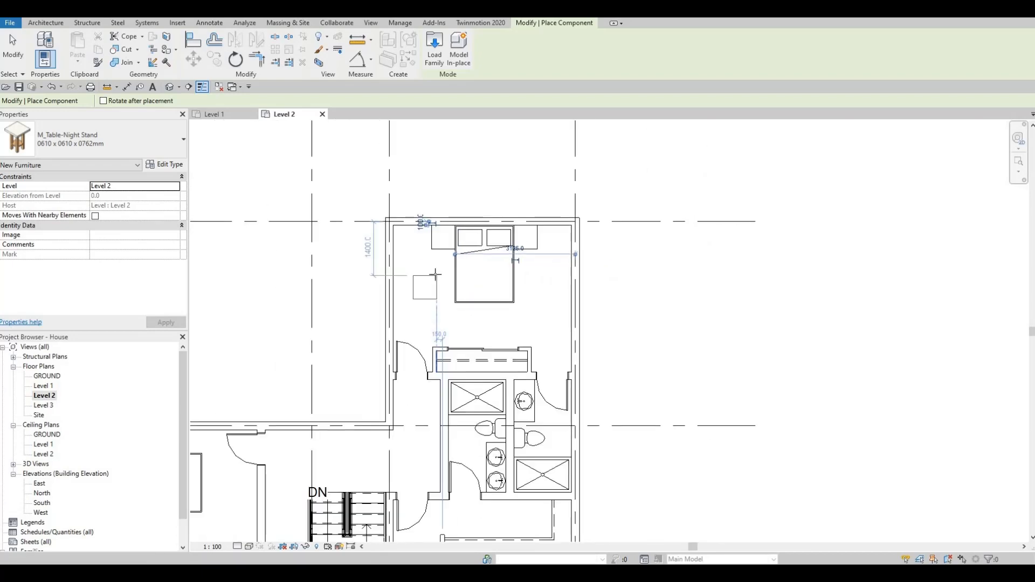
middle_drag(352, 363, 477, 168)
scroll(512, 395, up, 6)
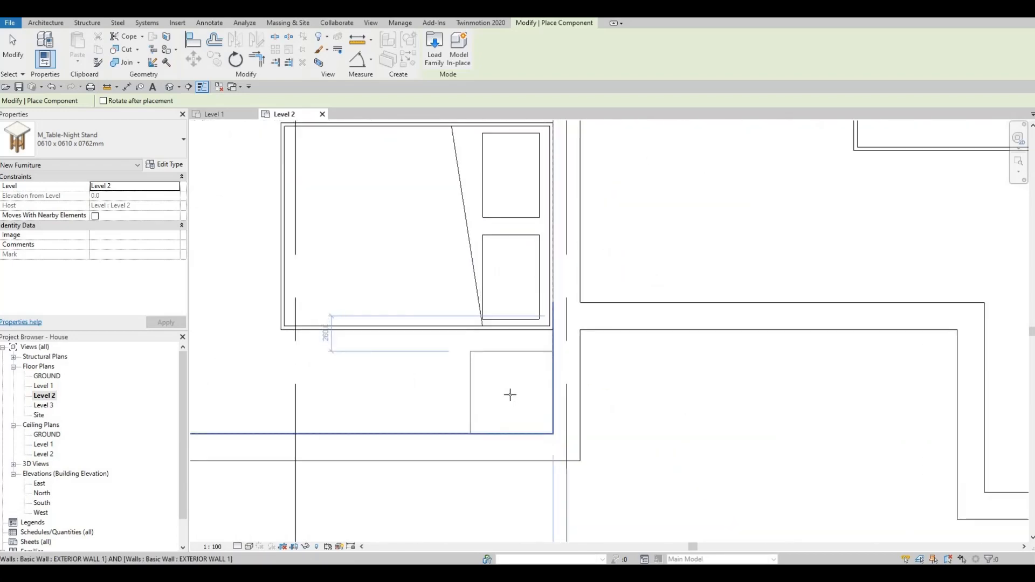
click(513, 457)
middle_drag(488, 190, 499, 296)
scroll(499, 296, down, 2)
key(Escape)
key(Escape)
scroll(358, 282, down, 3)
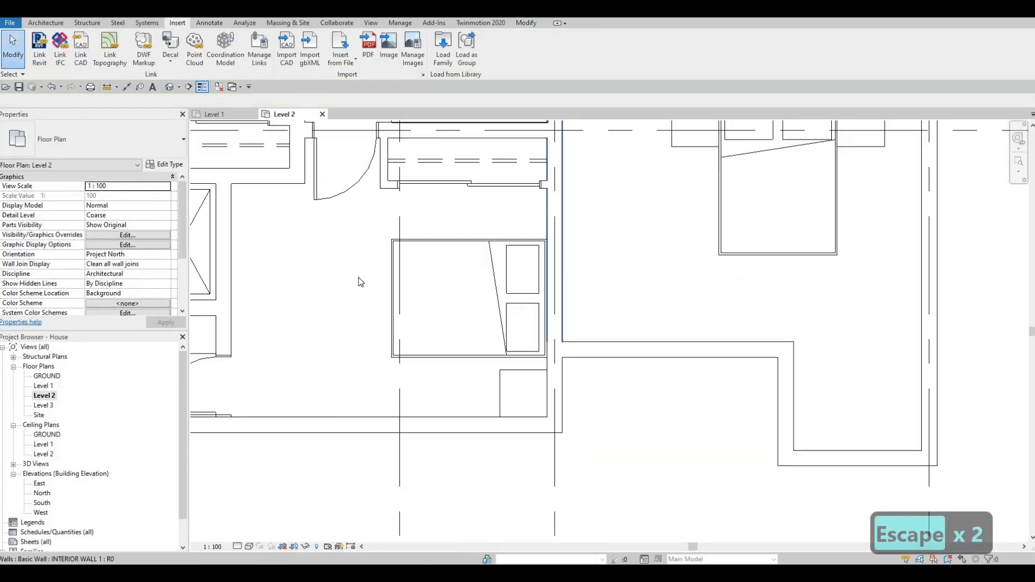
key(Escape)
key(Escape)
Step: Place a matching M_Table Lamp - Standard 60W - 120V on the night stand left of the lower-right bedroom's bed
middle_drag(324, 266, 390, 332)
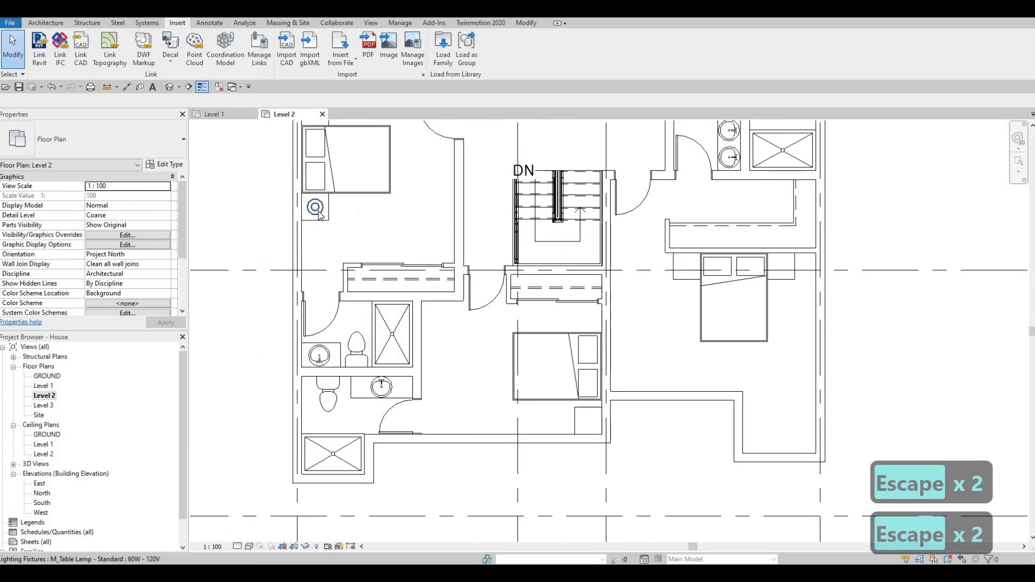
click(316, 208)
key(c)
key(s)
scroll(663, 281, up, 3)
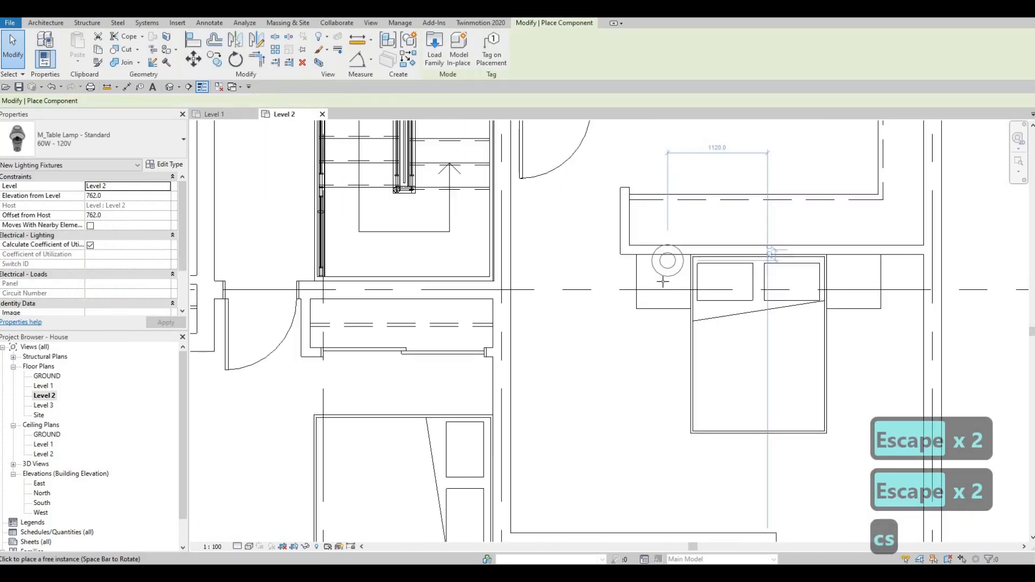
click(662, 281)
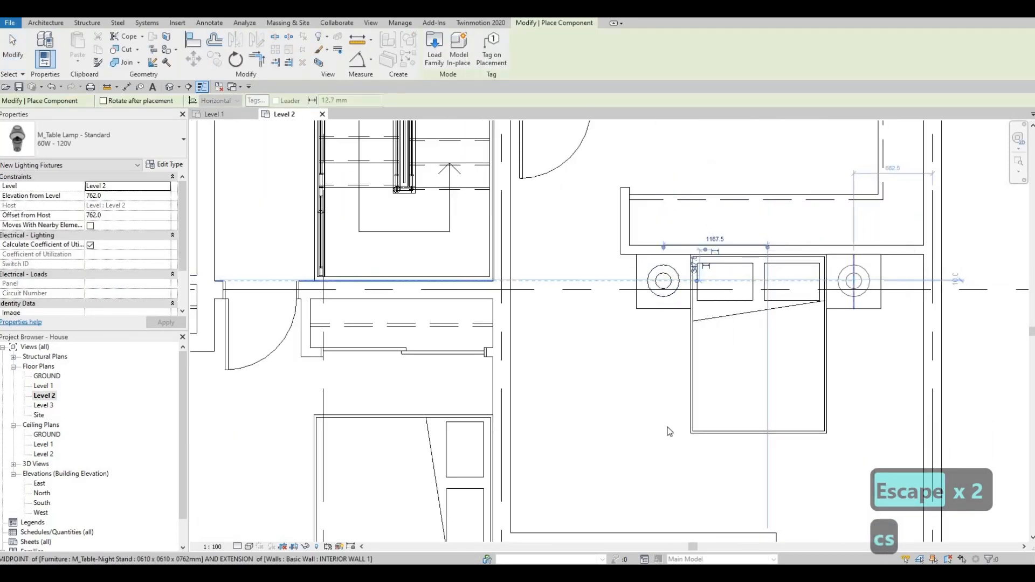
Step: Place table lamps on the lower-right bedroom's right-hand night stand and on both night stands beside the upper-right bedroom's bed
click(853, 281)
middle_drag(786, 235, 667, 427)
scroll(667, 428, down, 2)
middle_drag(686, 207, 682, 377)
middle_drag(647, 232, 648, 322)
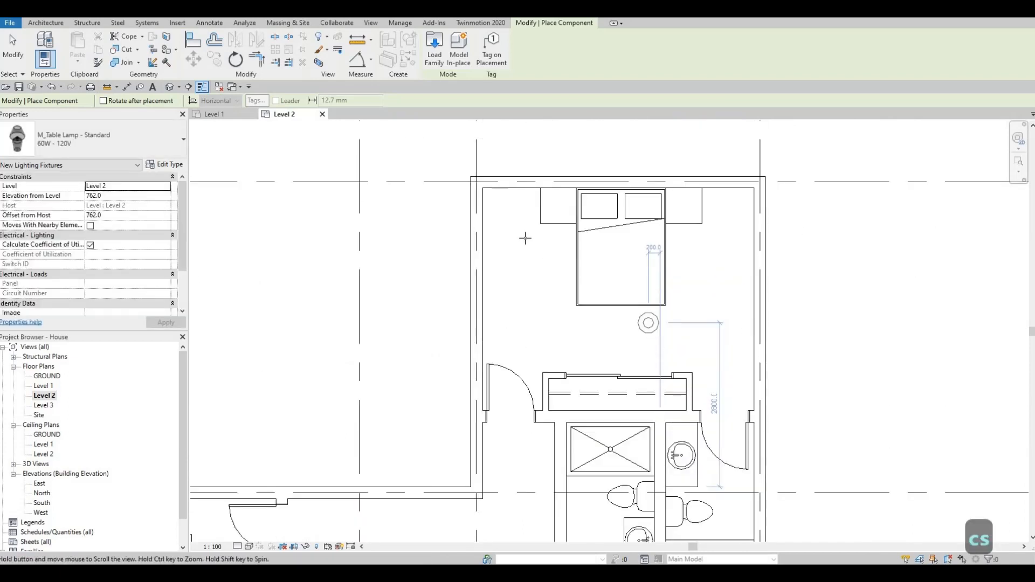
scroll(539, 233, up, 2)
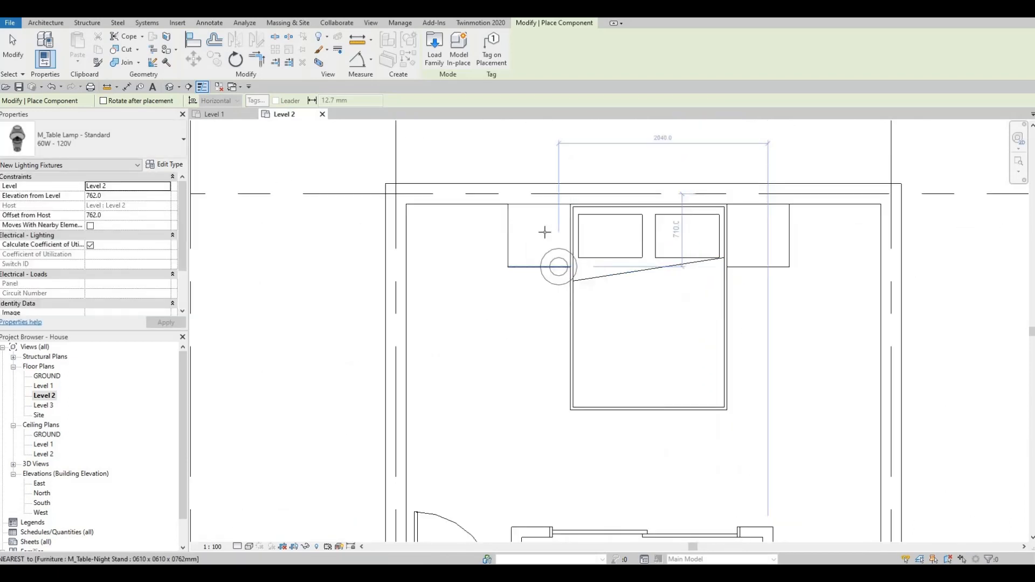
click(755, 229)
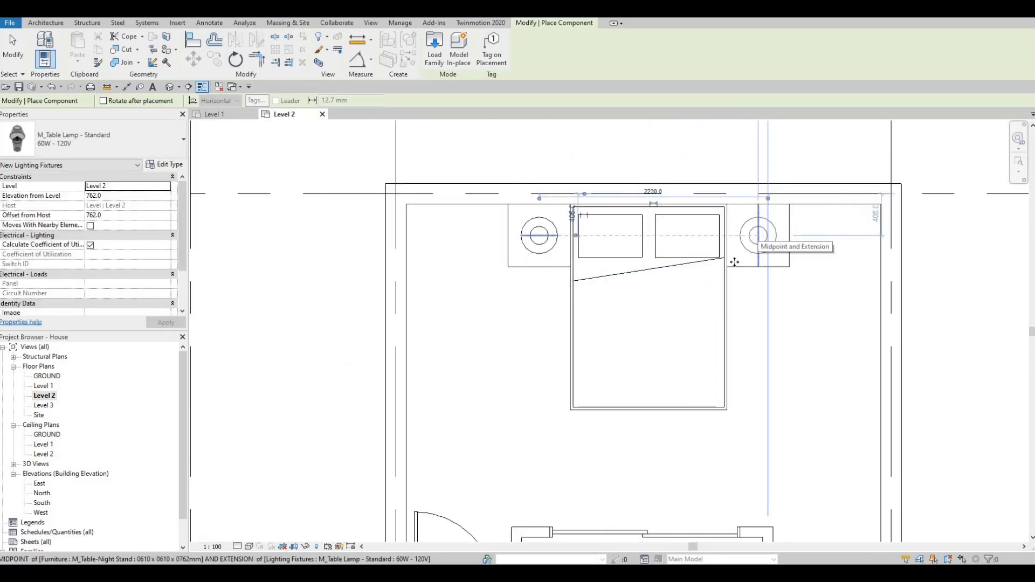
click(758, 236)
scroll(758, 235, down, 3)
key(Escape)
key(Escape)
Step: Align the lower edge of the bed in the bedroom below the stairs with the top edge of its night stand
scroll(661, 296, down, 1)
middle_drag(644, 426, 703, 262)
middle_drag(636, 336, 661, 154)
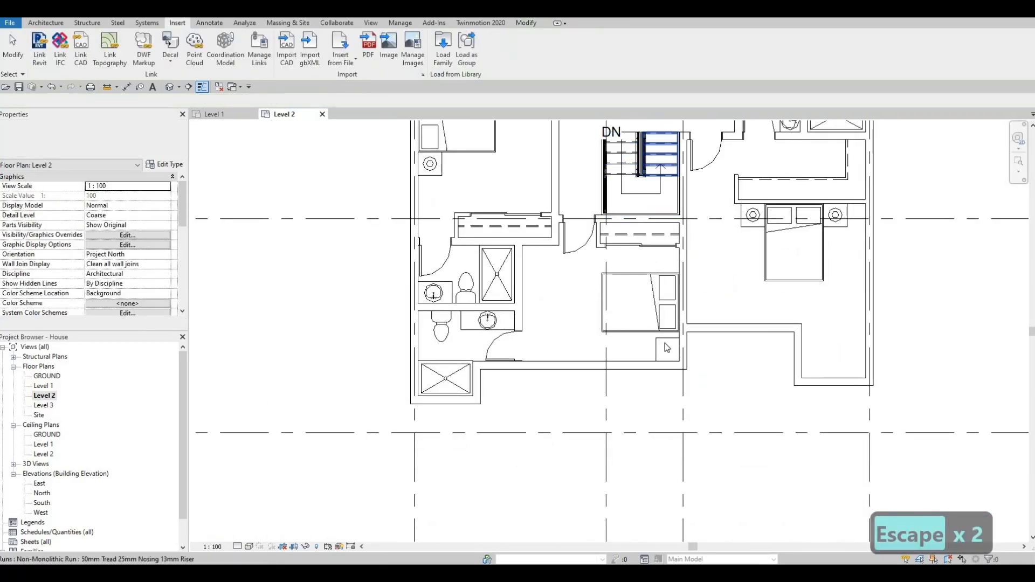
key(Escape)
scroll(667, 348, up, 2)
key(a)
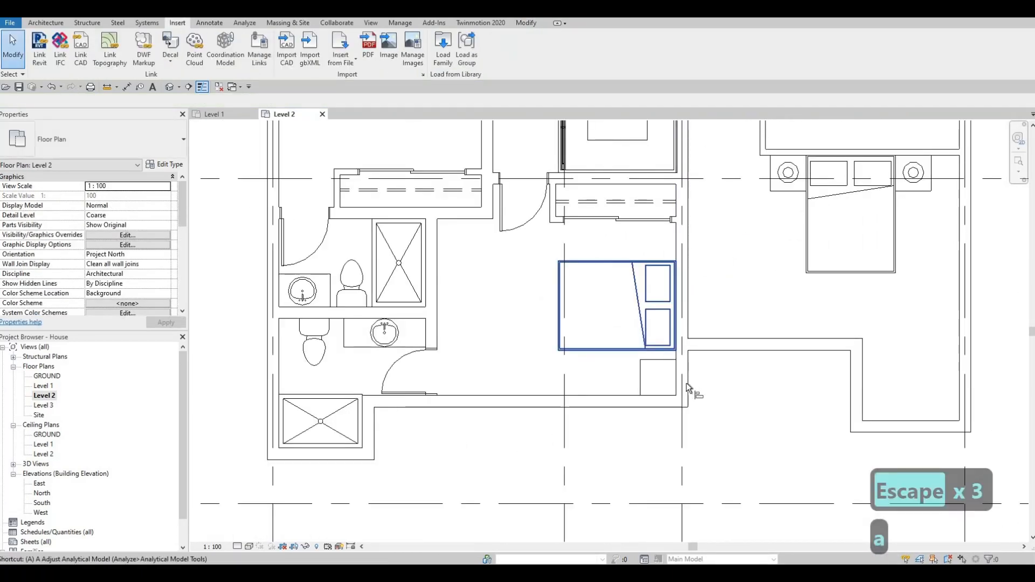
key(l)
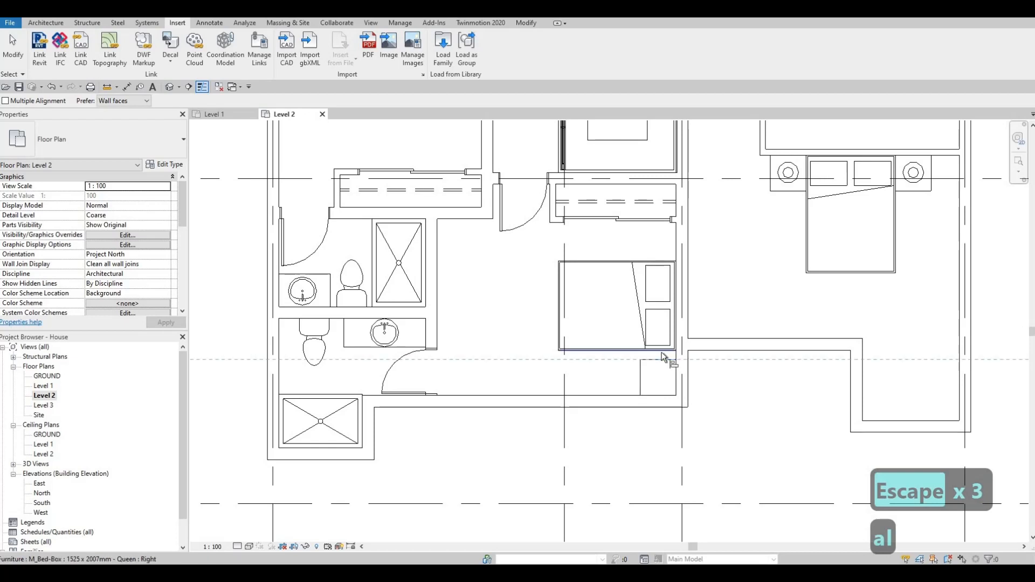
click(662, 351)
key(Escape)
key(Escape)
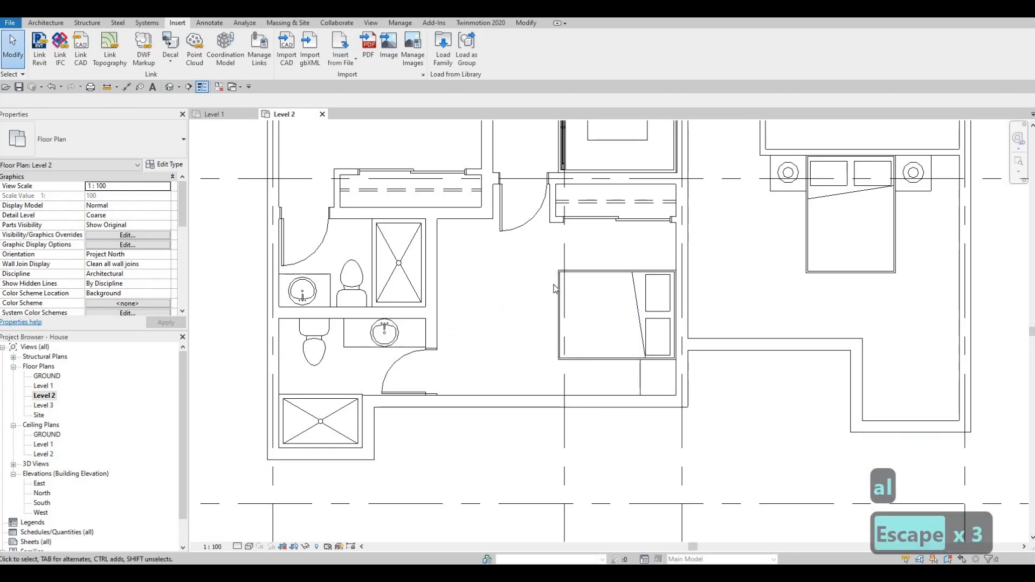
Step: Place a matching M_Table Lamp - Standard 60W - 120V centred on the night stand below the bed in the bedroom below the stairs
middle_drag(647, 283, 557, 355)
key(Escape)
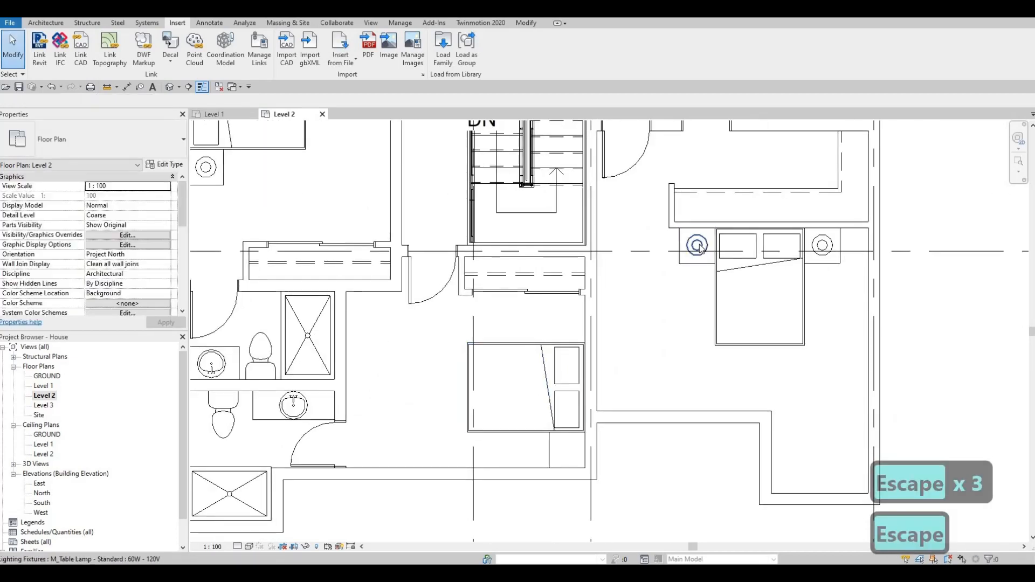
click(620, 286)
key(c)
key(s)
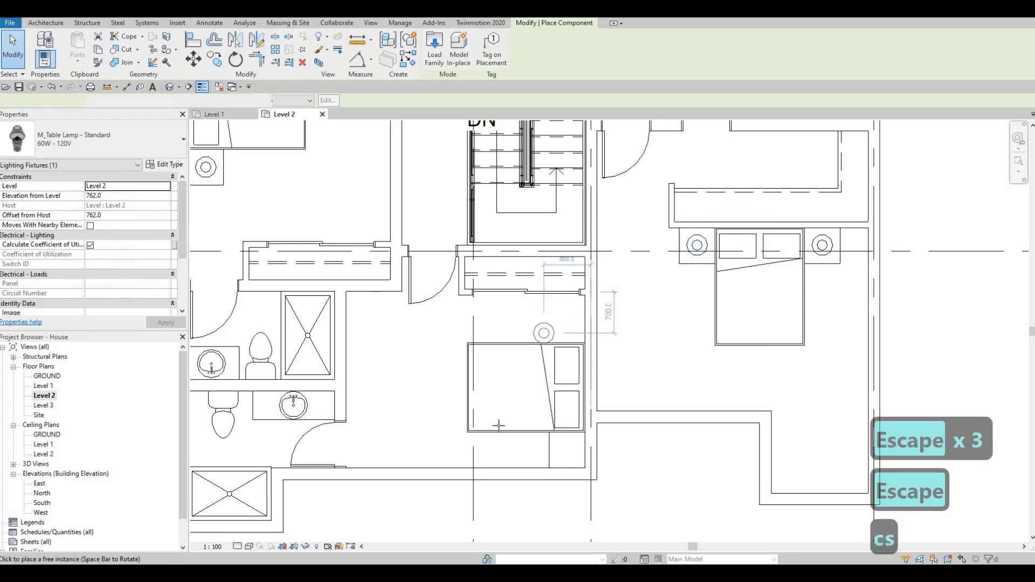
click(390, 429)
middle_drag(565, 451, 575, 384)
scroll(580, 384, up, 1)
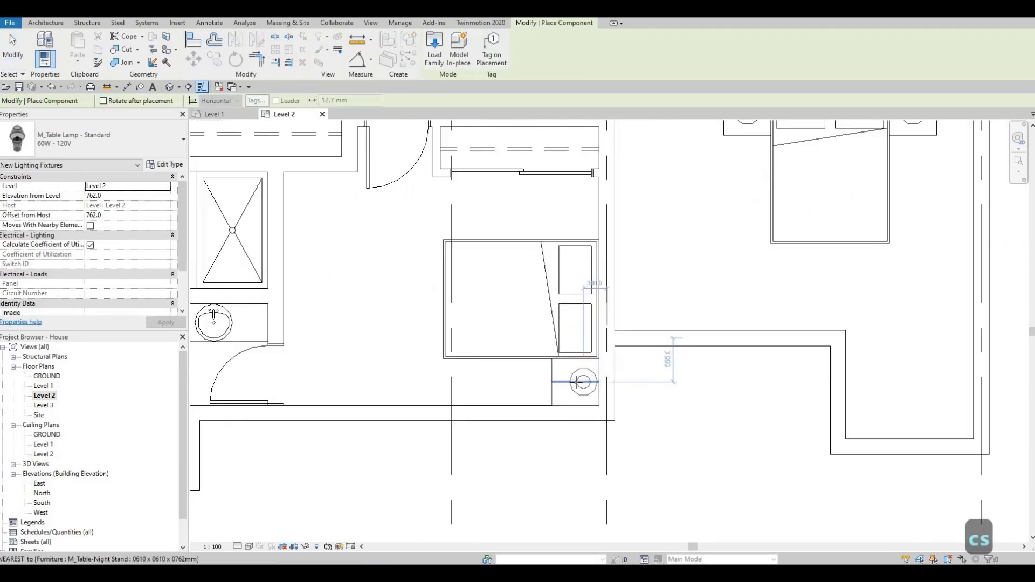
click(548, 343)
scroll(548, 344, down, 2)
key(Escape)
key(Escape)
key(Escape)
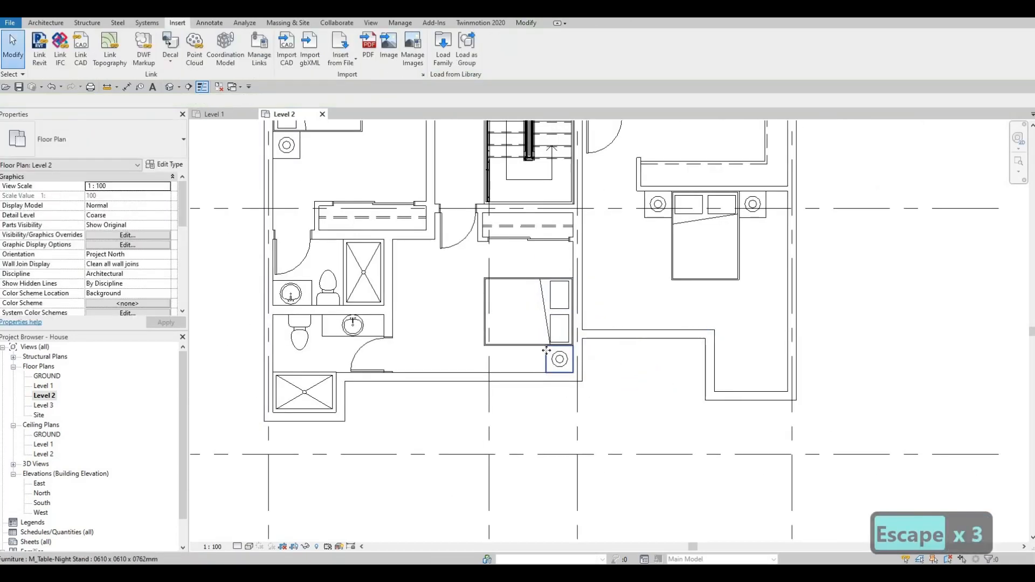
Step: Place a matching 0610 x 0610 x 0762mm night stand directly above the same bed, against the wall behind the pillows
click(546, 344)
key(c)
key(s)
scroll(560, 229, up, 3)
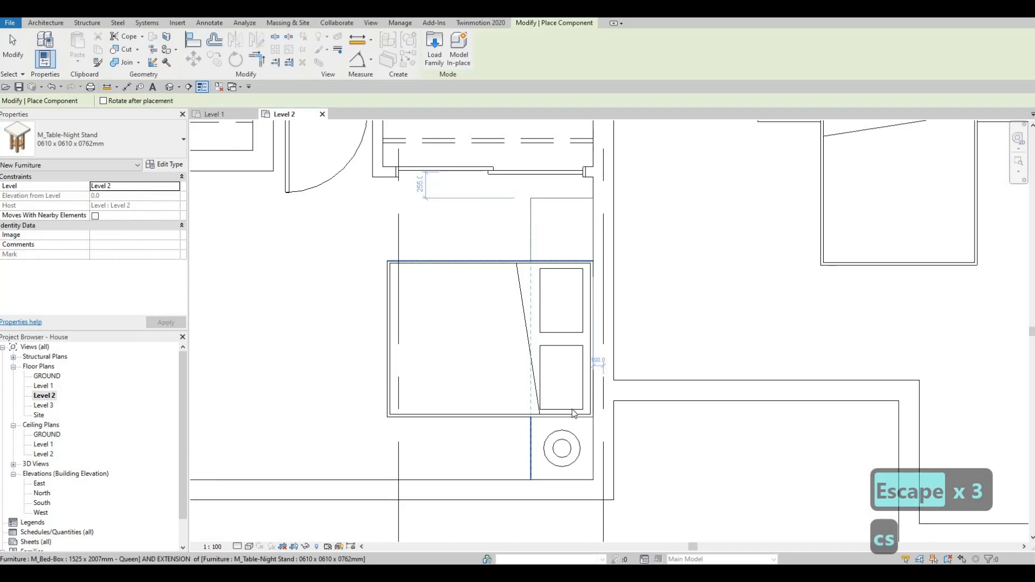
key(Escape)
key(Escape)
key(Escape)
Step: Place a matching table lamp centred on the night stand above the bed in the bedroom below the stairs
click(575, 437)
key(c)
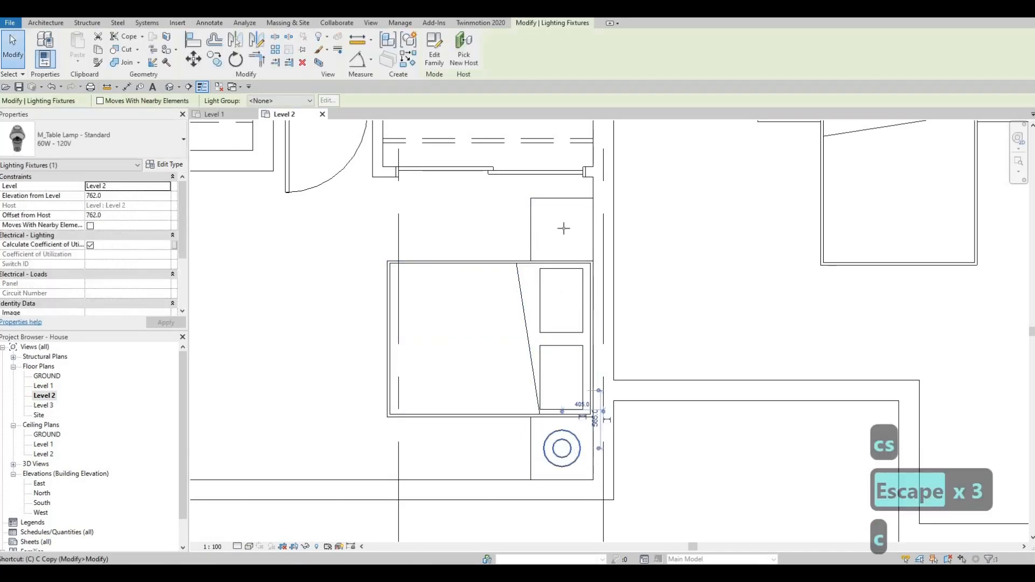
key(s)
scroll(563, 228, up, 2)
scroll(543, 232, down, 5)
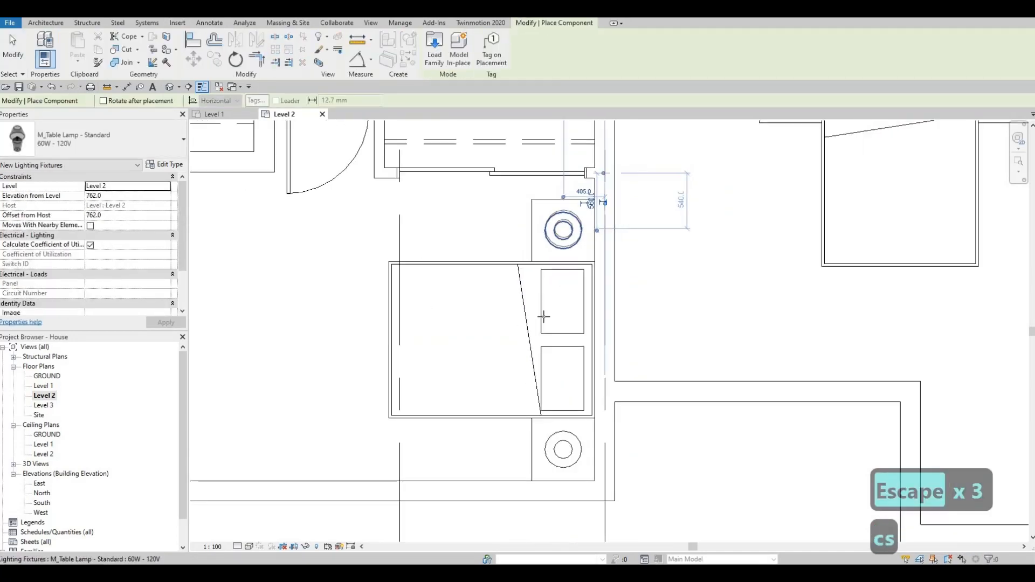
key(Escape)
key(Escape)
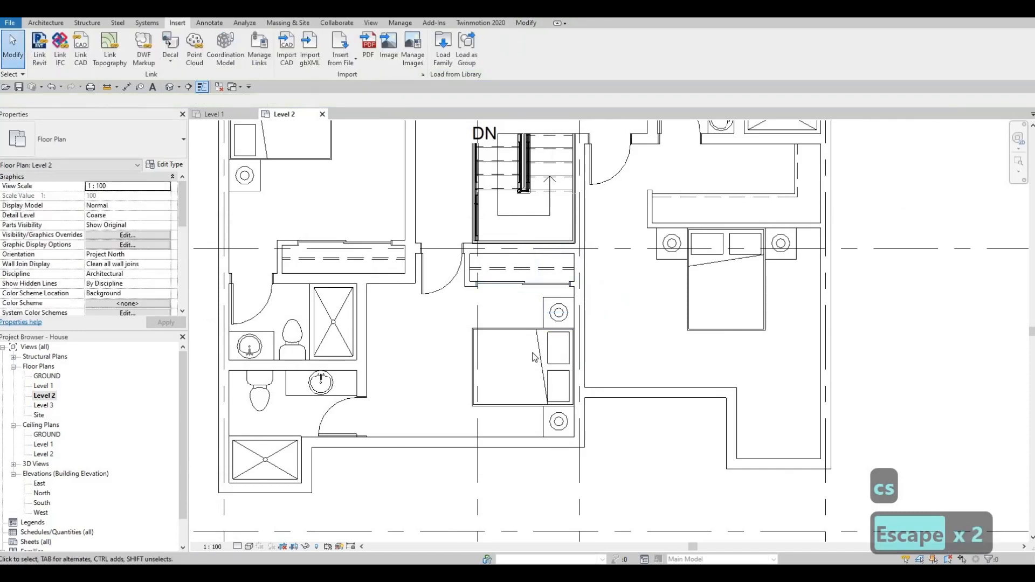
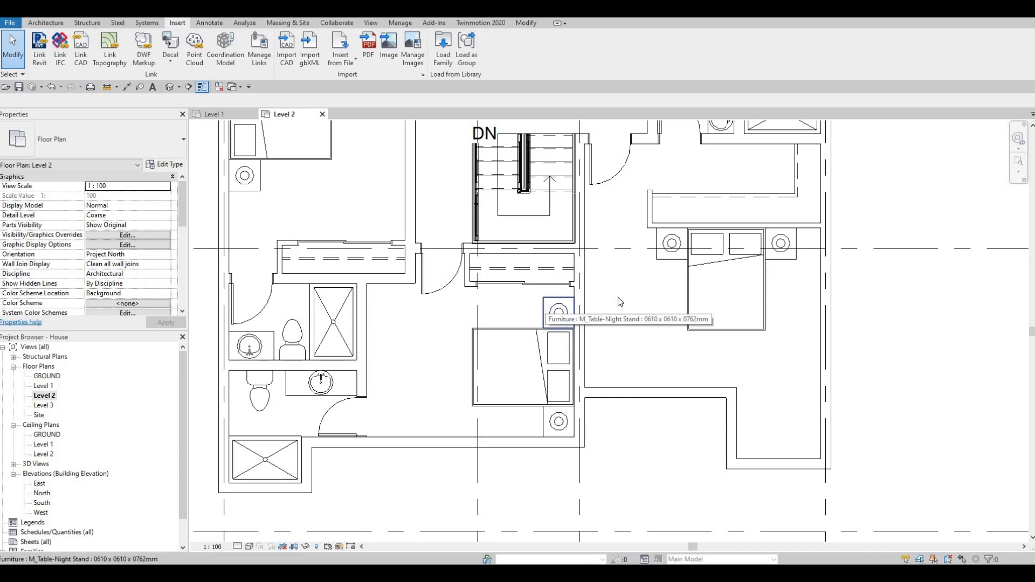
Step: Look over the furnished bedrooms and the surrounding exterior walls on the Level 2 plan
scroll(605, 315, down, 3)
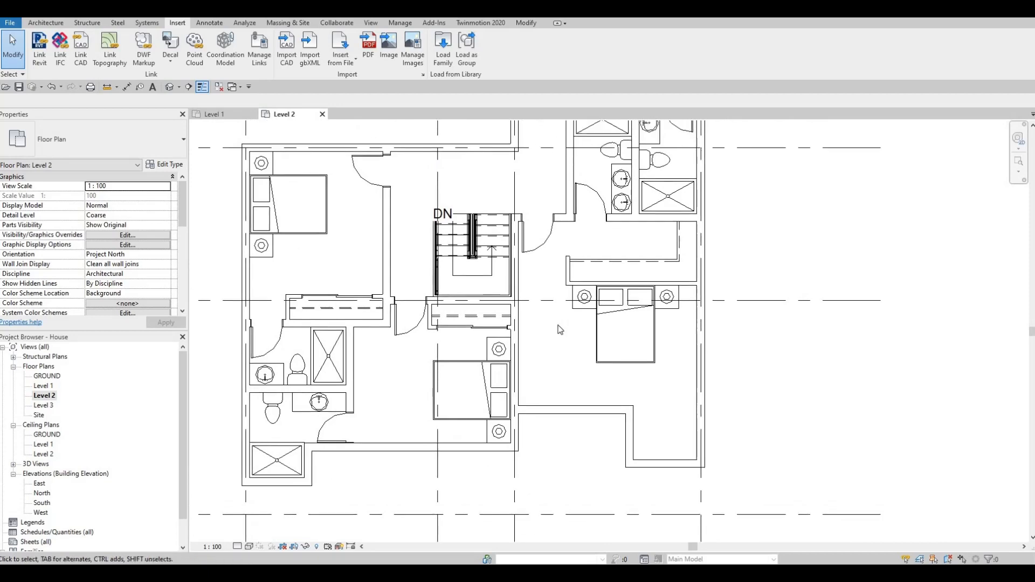
key(Escape)
middle_drag(550, 308, 521, 303)
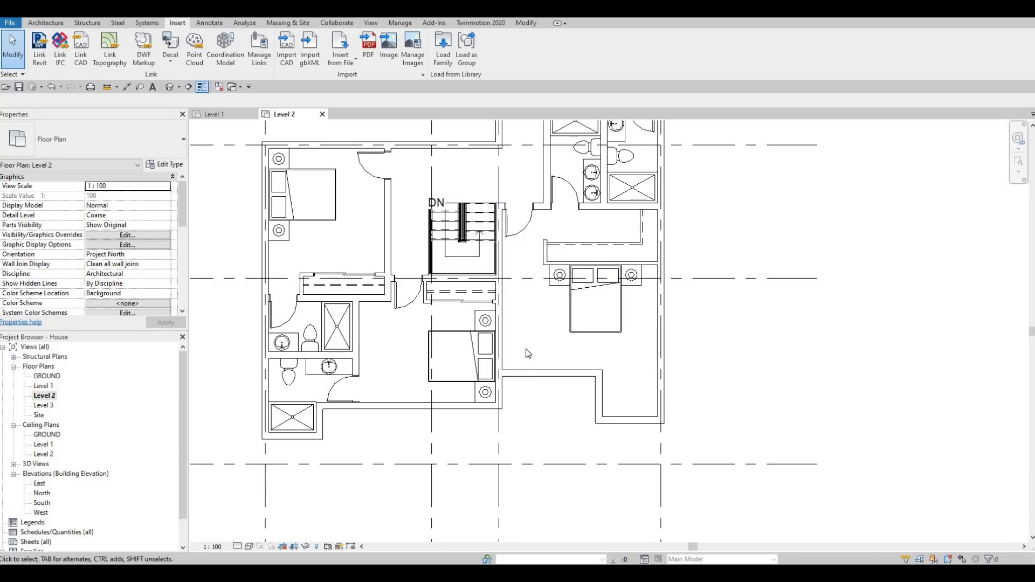
middle_drag(552, 369, 554, 397)
key(Escape)
middle_drag(561, 337, 553, 410)
middle_drag(571, 304, 595, 237)
middle_drag(552, 337, 557, 276)
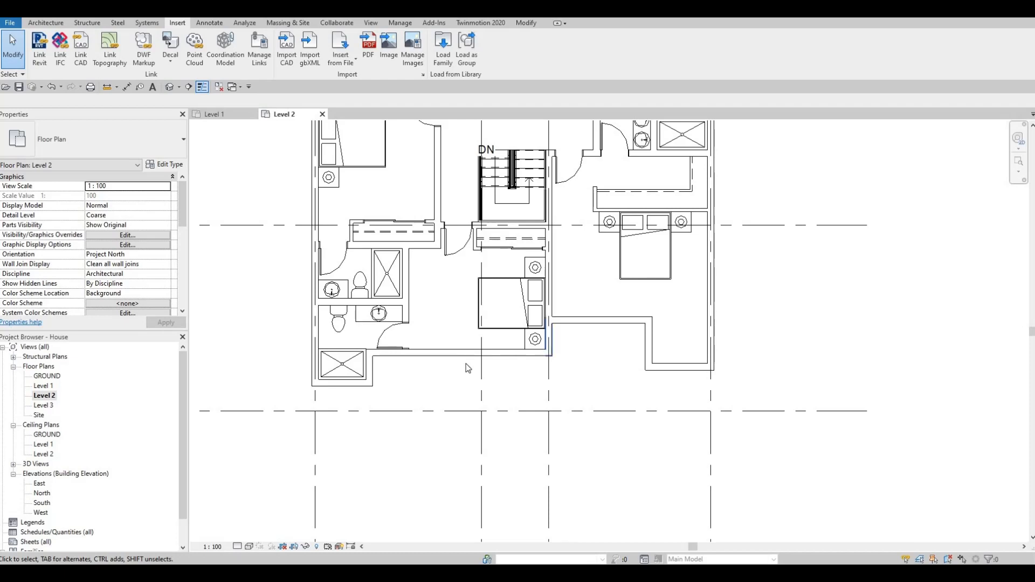
middle_drag(479, 425, 493, 448)
scroll(510, 395, down, 1)
key(Escape)
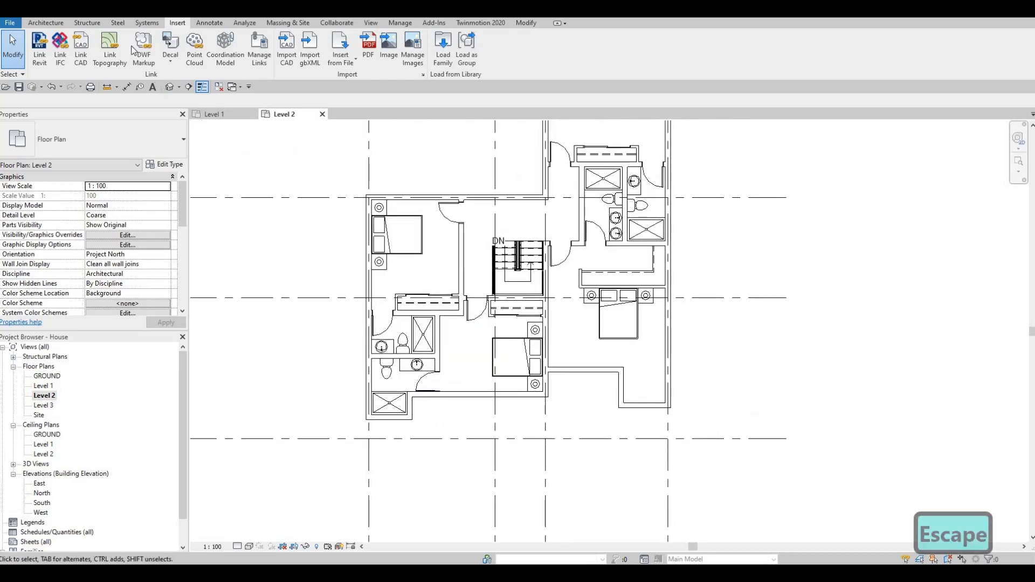
Step: Draw a Curtain Wall about 2400 mm long along the centreline of the upper exterior wall of the bedroom left of the stairs
click(46, 22)
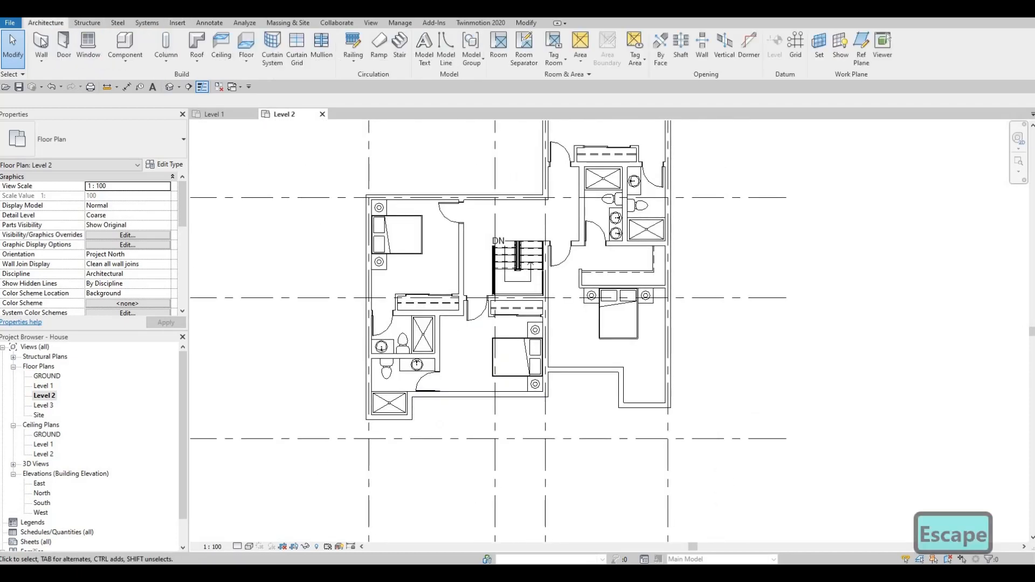
click(99, 142)
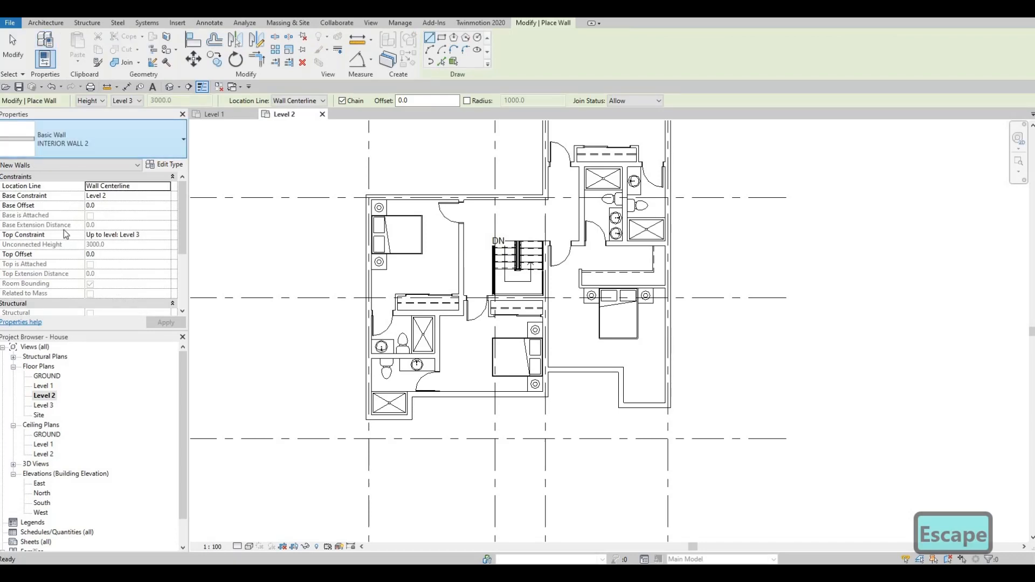
click(37, 277)
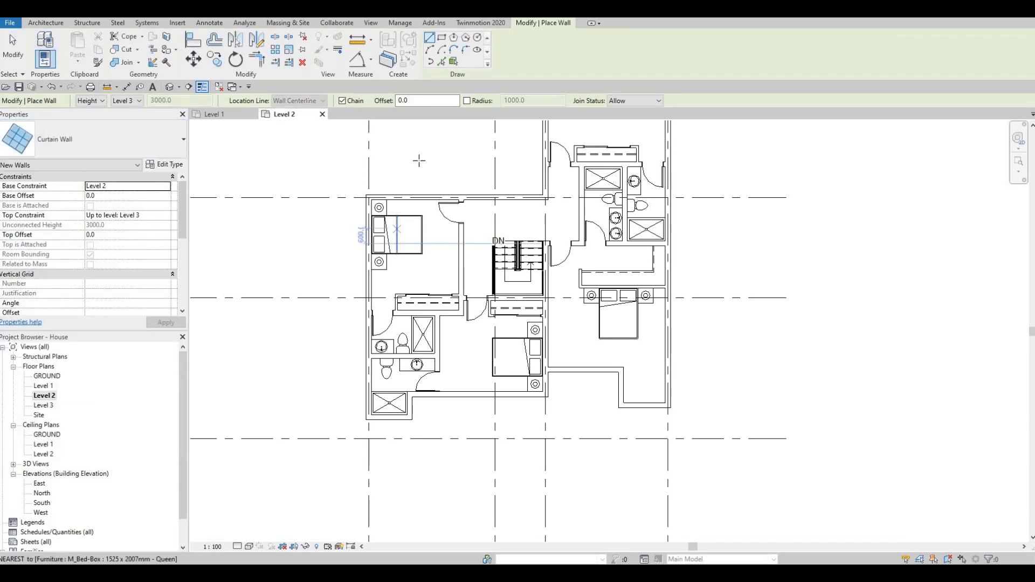
scroll(420, 155, up, 1)
scroll(401, 171, up, 2)
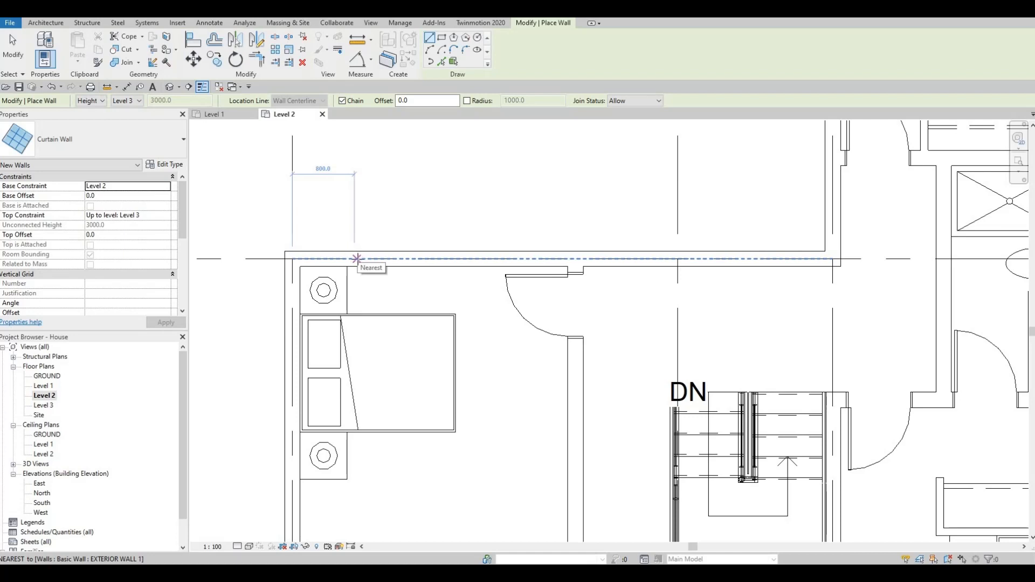
click(348, 259)
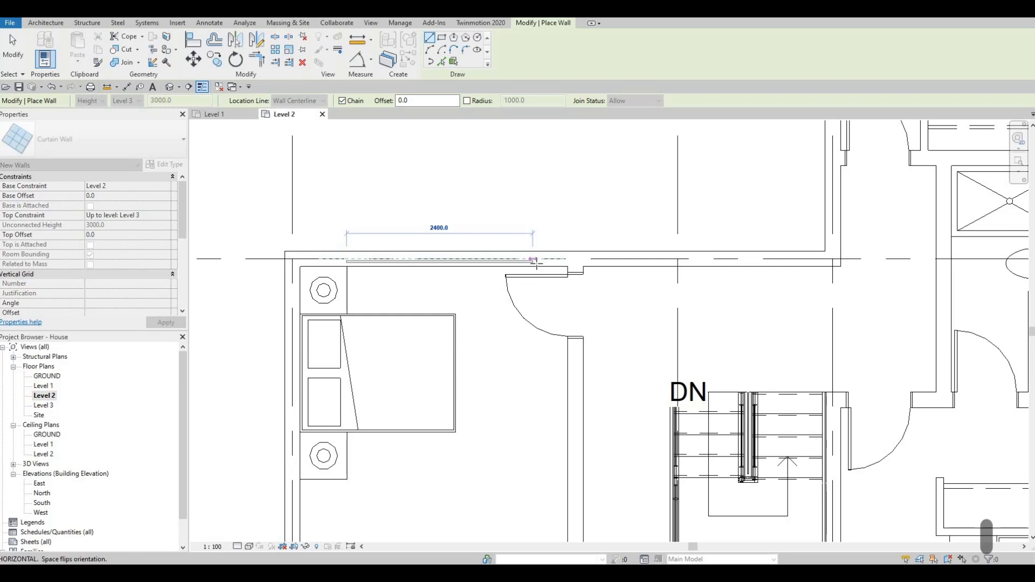
click(534, 261)
key(Escape)
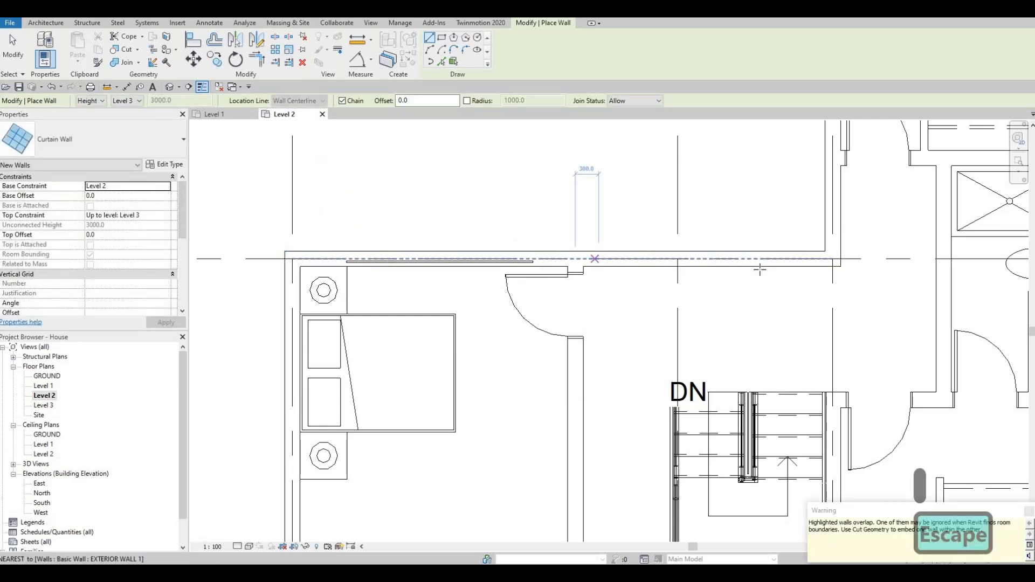
Step: Draw a second curtain wall in the same exterior wall above the stair hall, from beside the bedroom door to the inner corner
click(598, 258)
key(space)
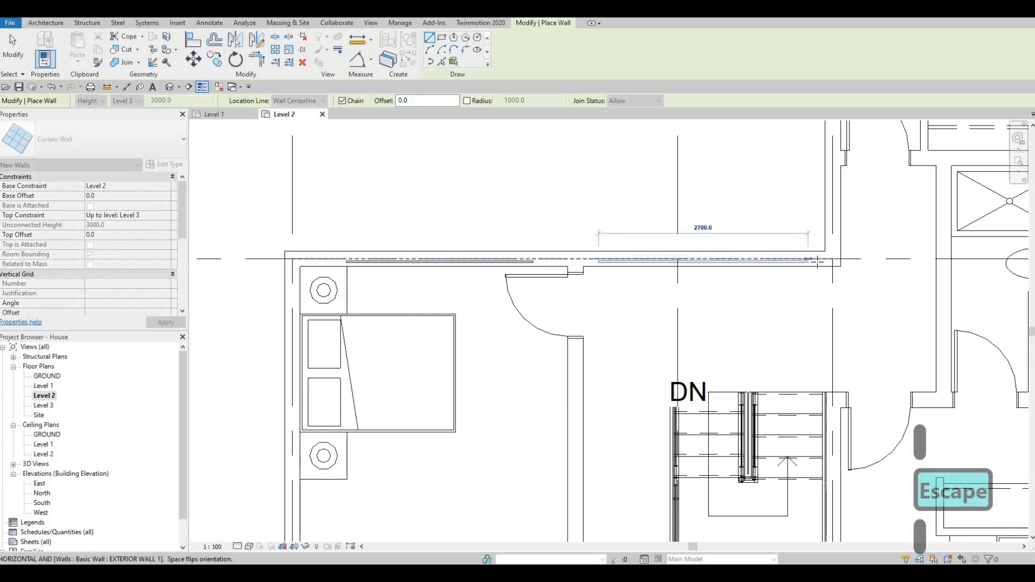
click(816, 259)
key(Escape)
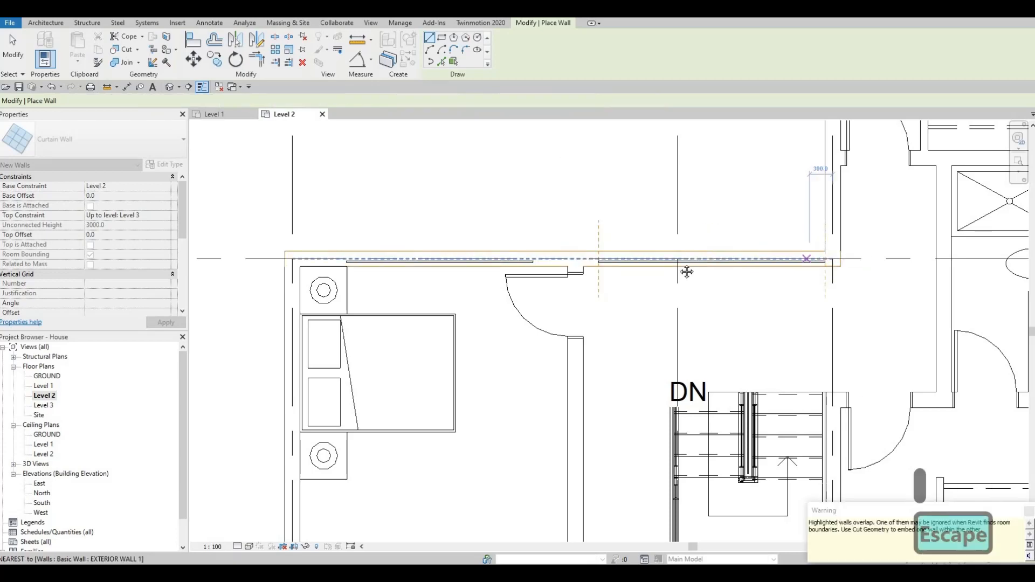
Step: Draw a vertical curtain wall in the left exterior wall of the uppermost bedroom, from near its upper corner down to the door
scroll(686, 270, down, 3)
middle_drag(665, 310, 560, 383)
middle_drag(674, 198, 656, 308)
scroll(661, 216, up, 2)
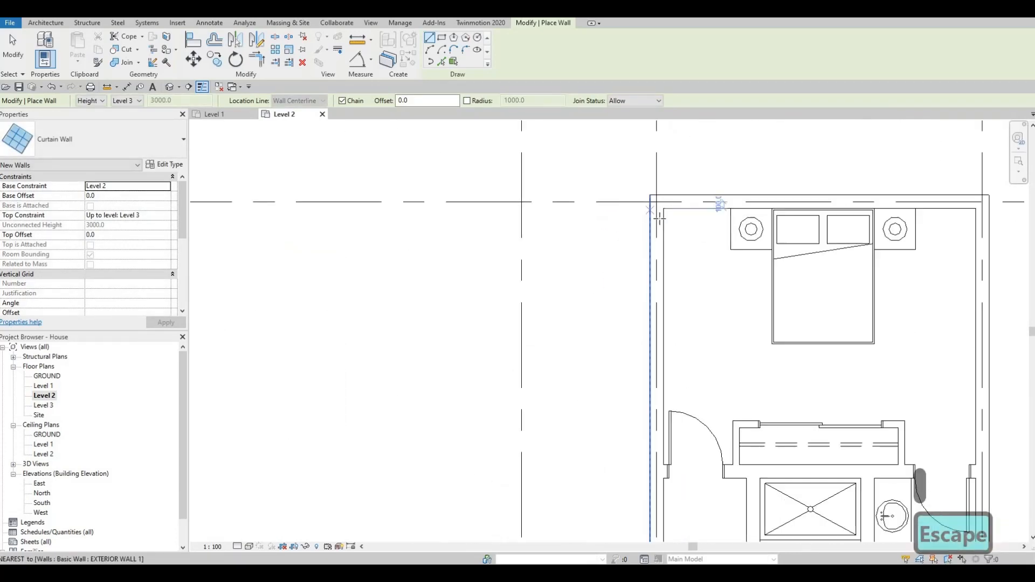
click(656, 218)
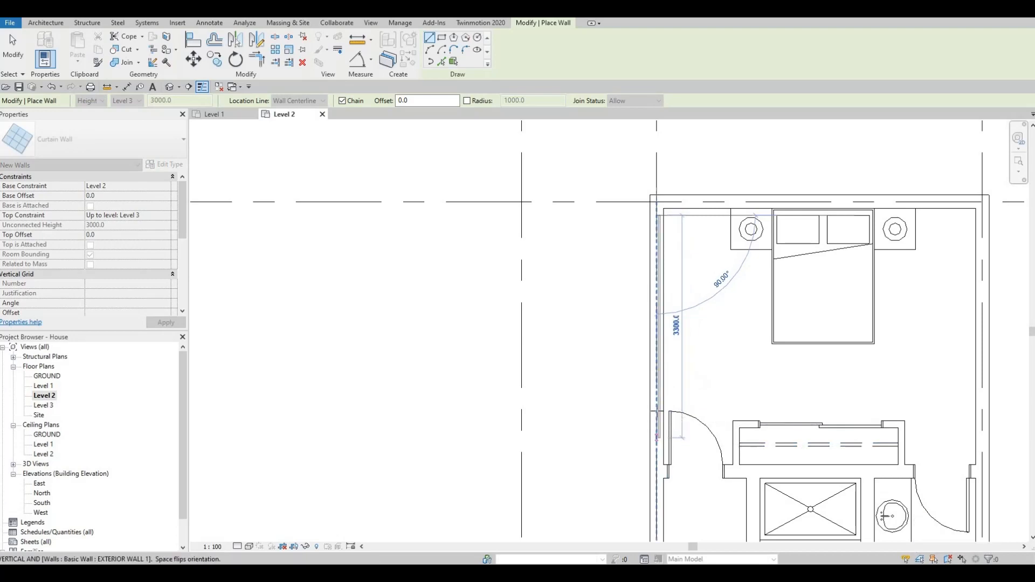
click(656, 410)
key(Escape)
scroll(637, 335, down, 3)
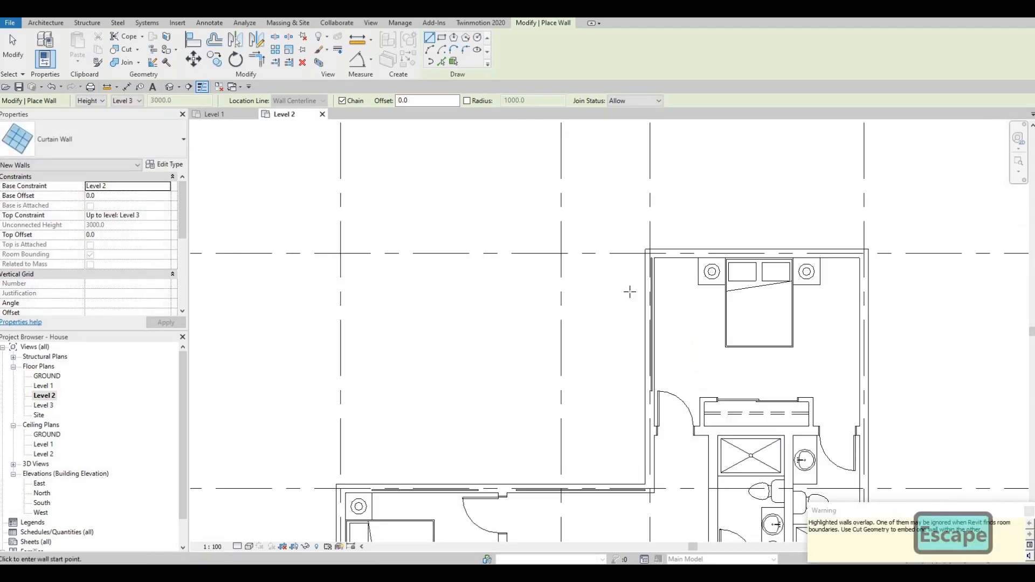
Step: Shorten the vertical curtain wall from its upper end to 2800 mm, leaving 300 mm to the grid line above
middle_drag(653, 383, 630, 286)
scroll(636, 166, up, 4)
key(Escape)
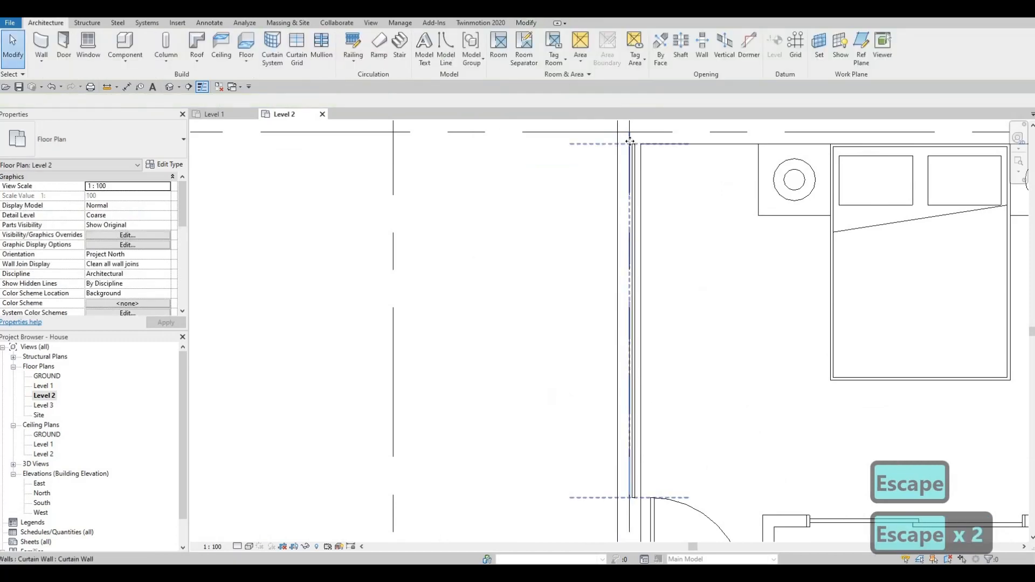
click(630, 173)
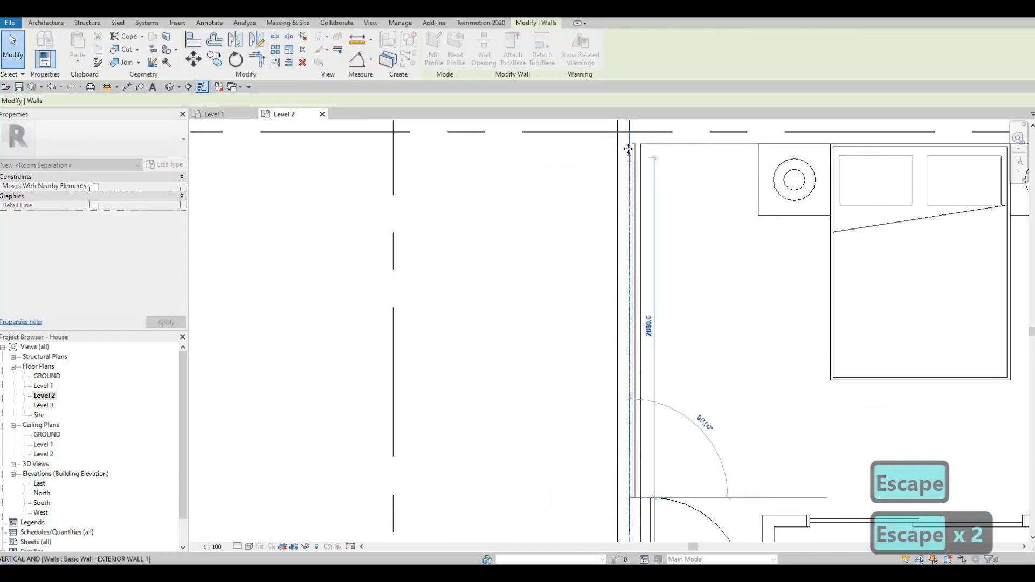
mouse_move(628, 149)
mouse_down()
mouse_move(630, 164)
mouse_move(640, 162)
mouse_move(629, 166)
mouse_up()
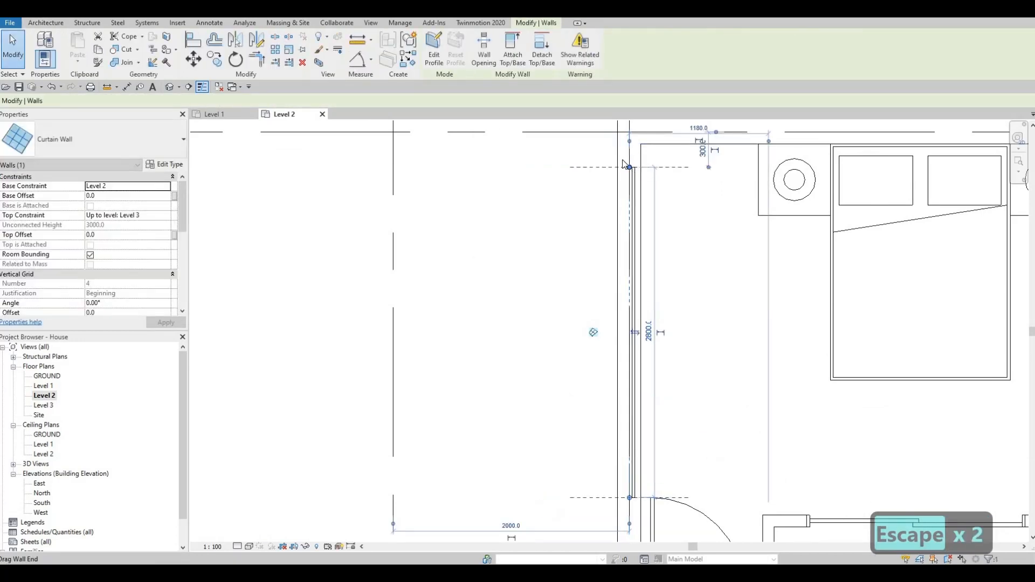
key(Escape)
scroll(637, 253, down, 2)
middle_drag(629, 255, 629, 222)
key(Escape)
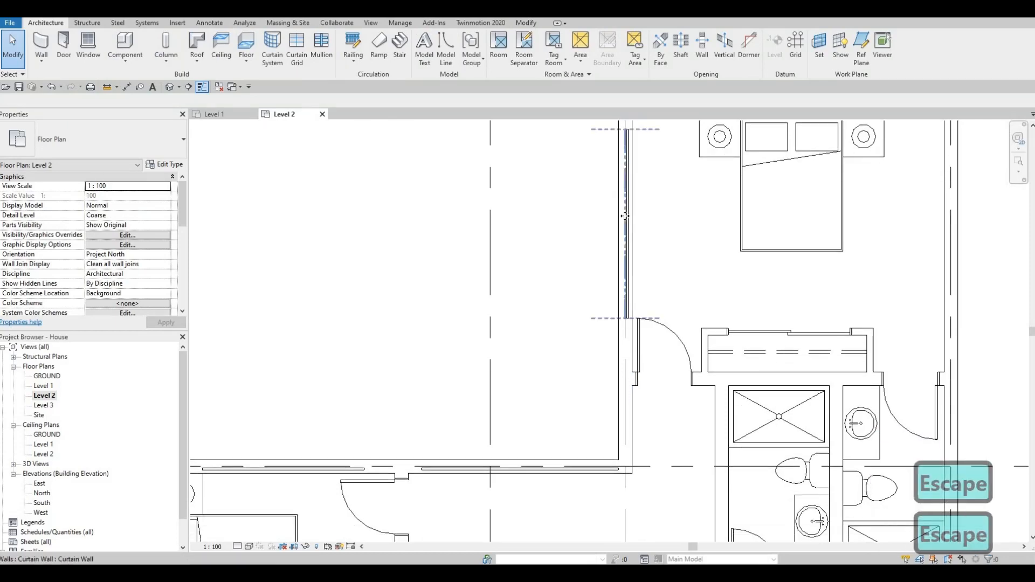
Step: Draw a similar curtain wall 2300 mm long in the recessed lower exterior wall of the bedroom right of the stairs
click(625, 215)
key(c)
key(s)
scroll(554, 167, down, 2)
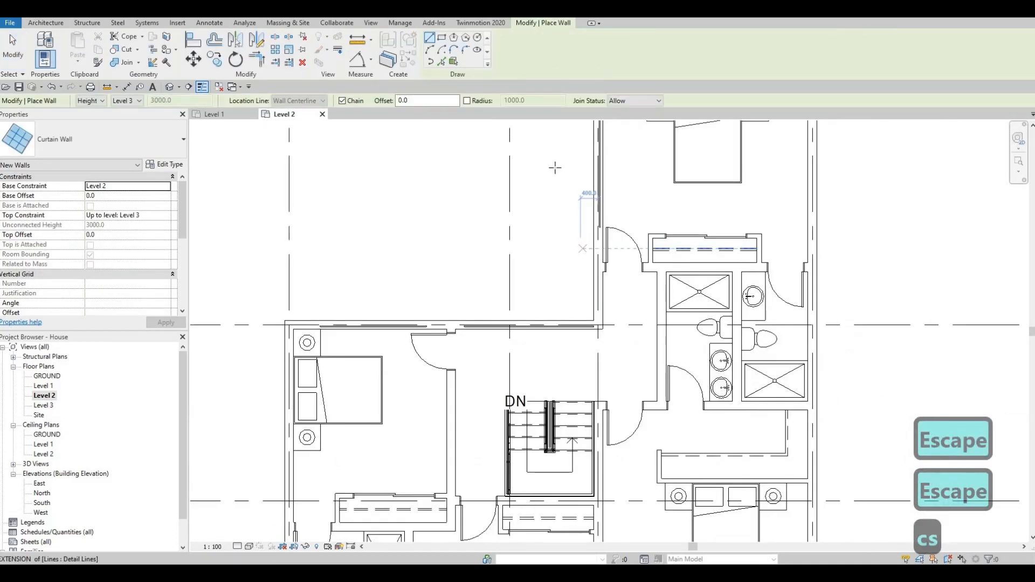
scroll(555, 168, down, 2)
middle_drag(650, 387, 630, 244)
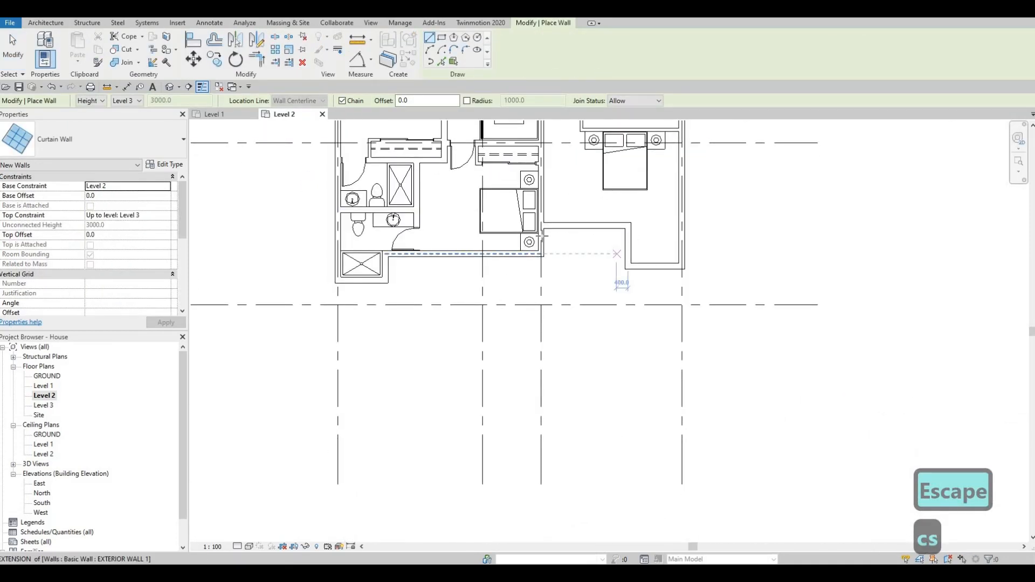
scroll(543, 235, up, 4)
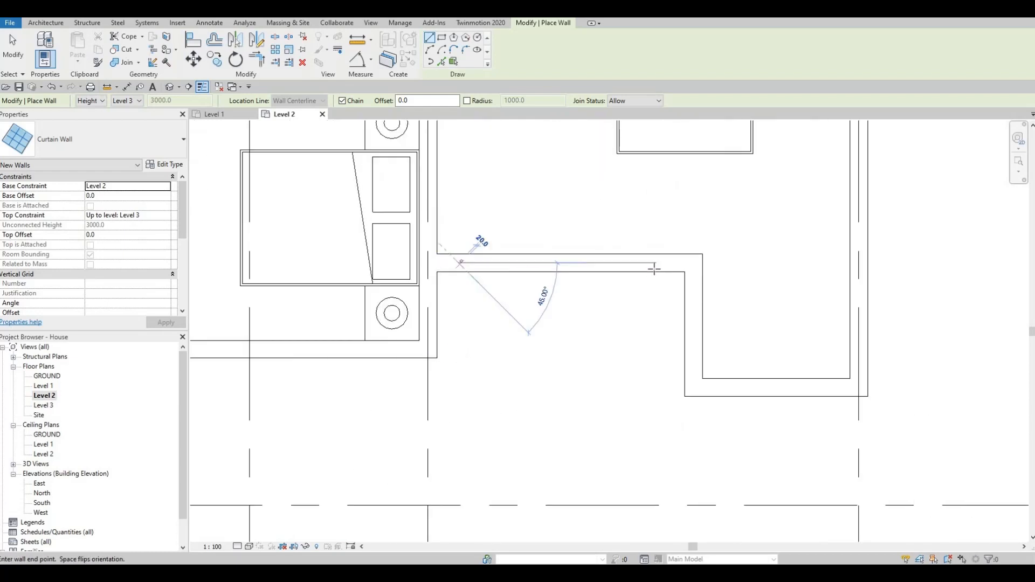
click(662, 262)
key(Escape)
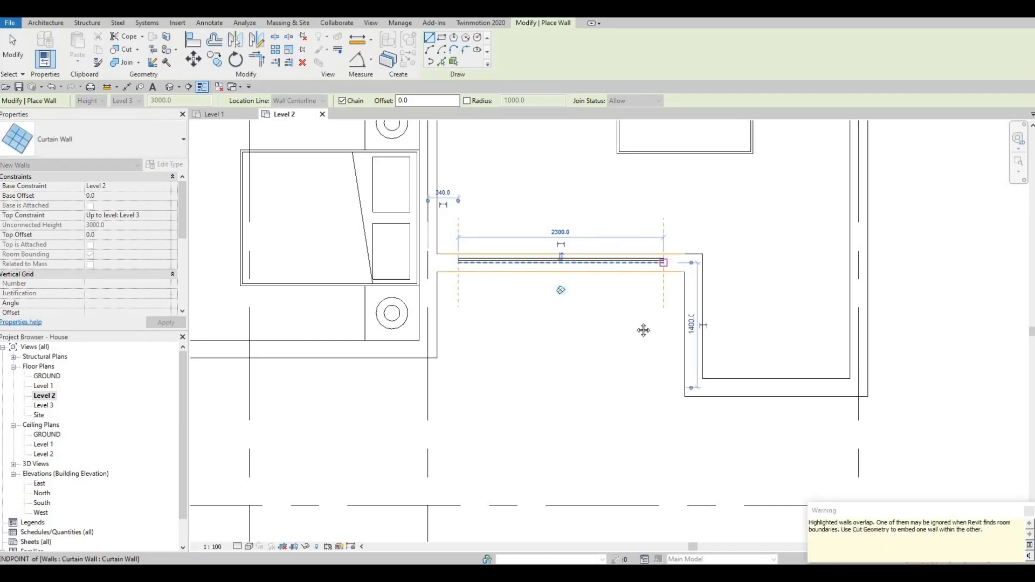
key(Escape)
Step: Draw a curtain wall in the lower exterior wall of the bedroom below the stairs, from near the bathroom door to the night stand
scroll(475, 347, down, 1)
middle_drag(475, 348, 759, 325)
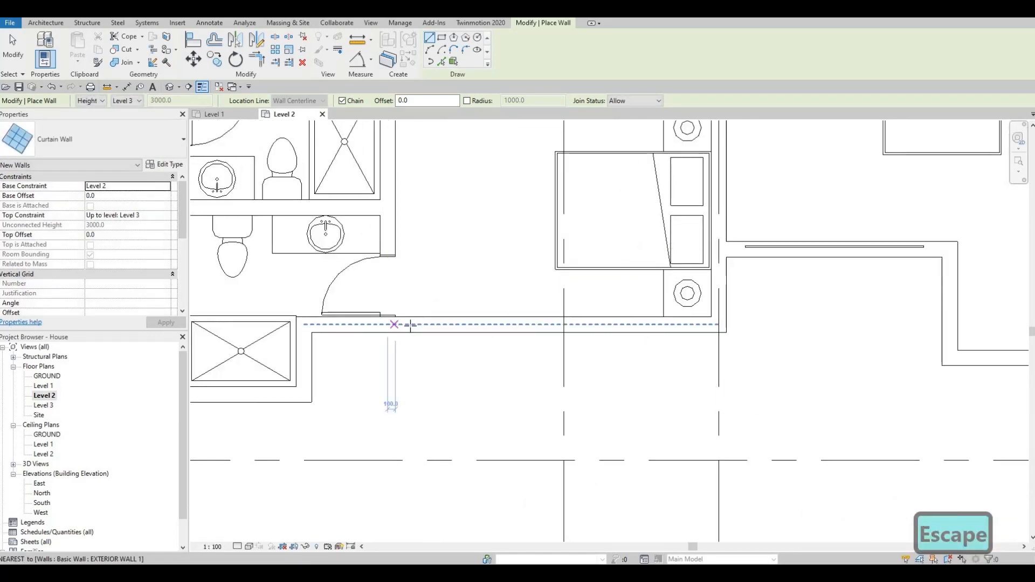
click(411, 324)
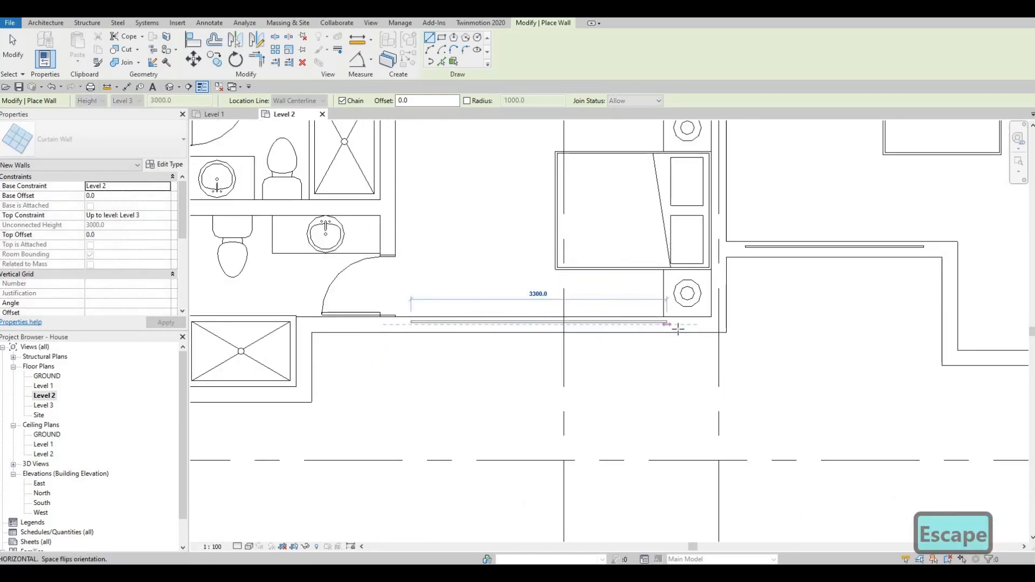
click(674, 324)
scroll(649, 322, down, 2)
key(Escape)
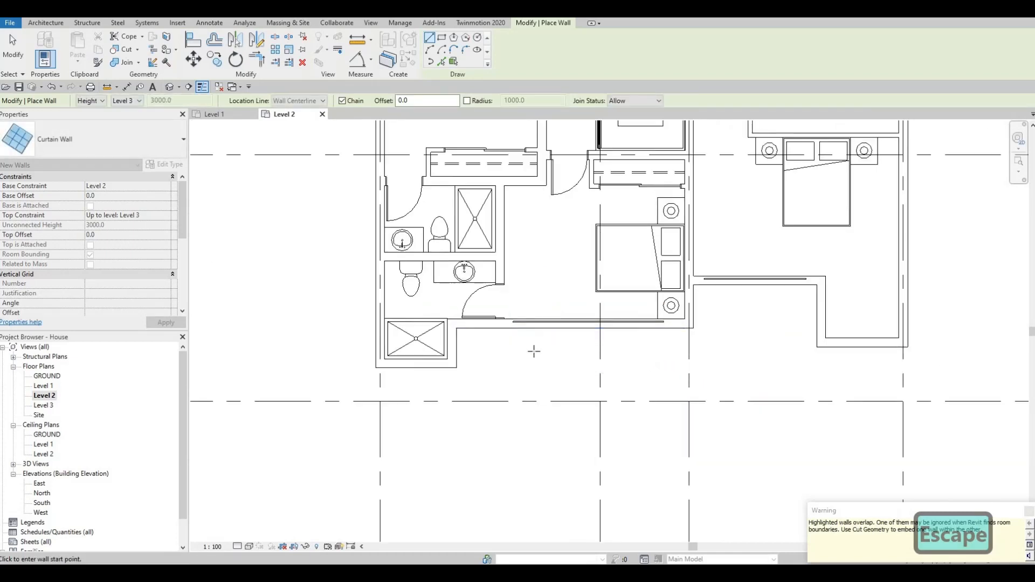
Step: Draw a curtain wall 1100 mm long in the exterior wall below the shower of the lower-left bathroom
middle_drag(485, 367, 534, 349)
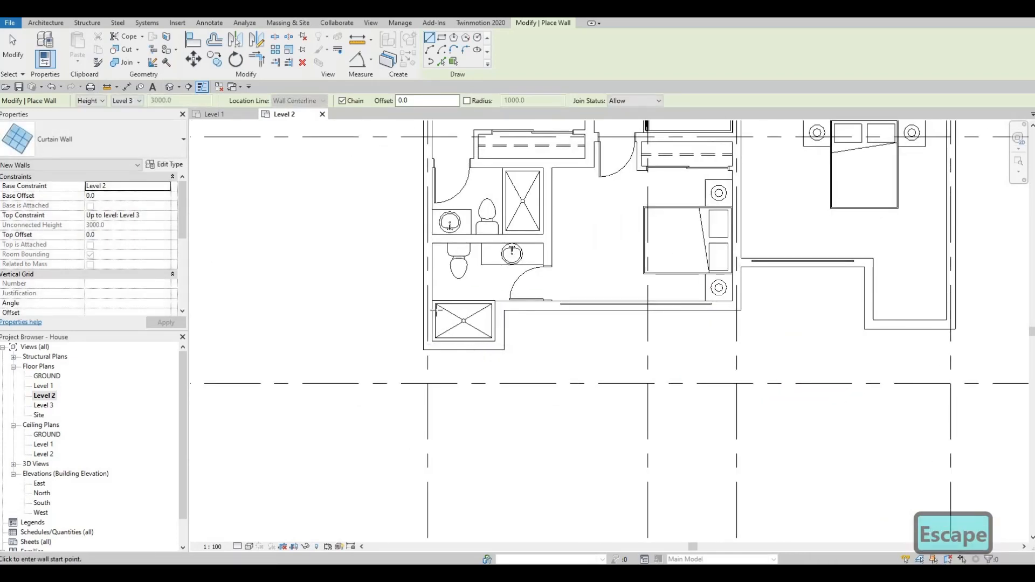
scroll(441, 331, up, 2)
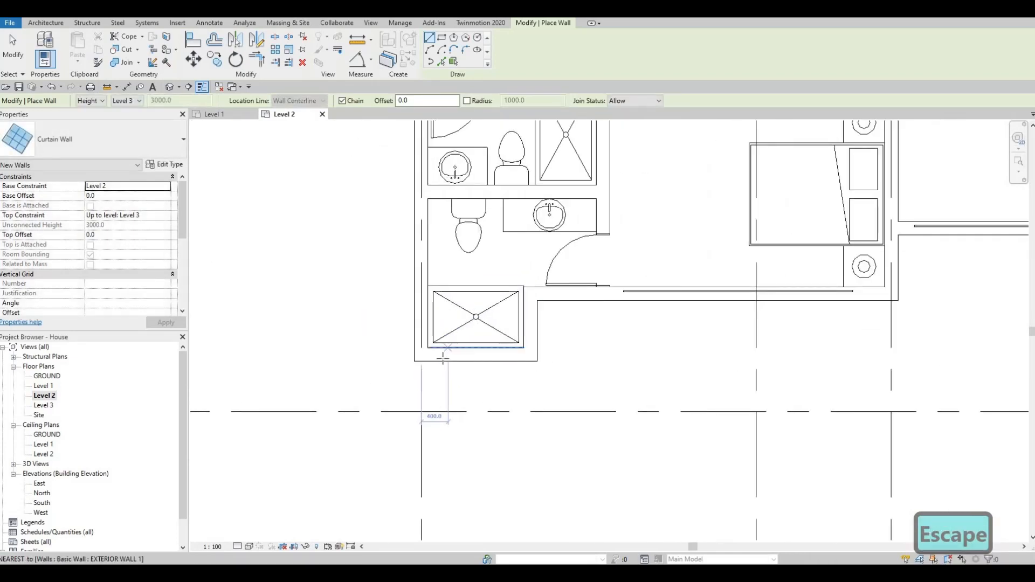
scroll(442, 359, up, 1)
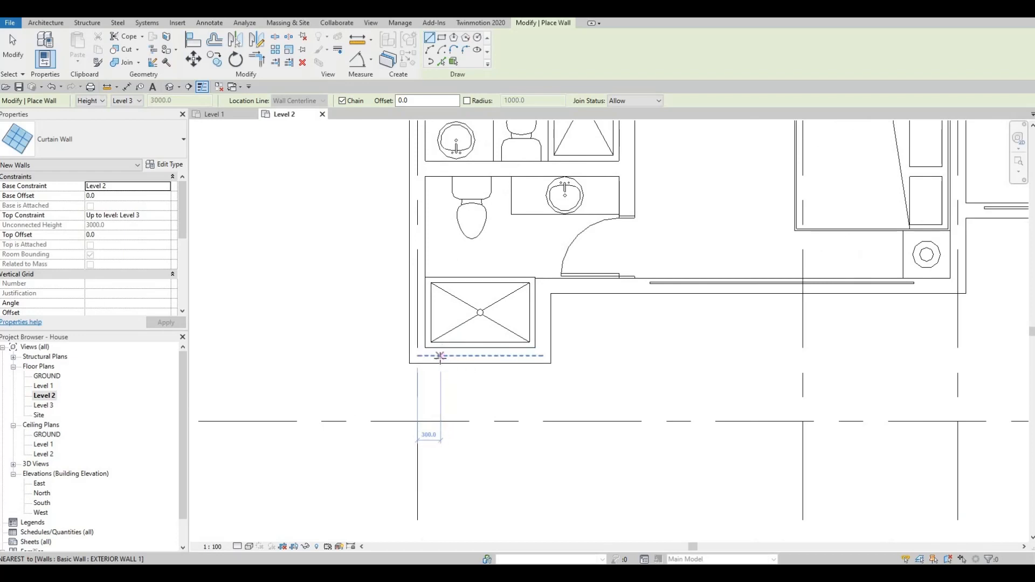
click(457, 355)
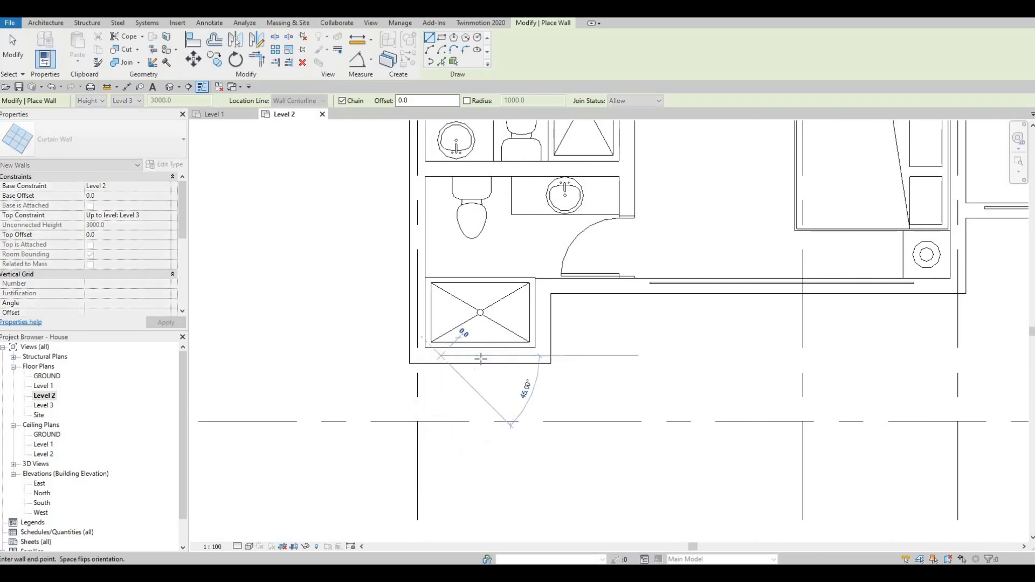
click(529, 358)
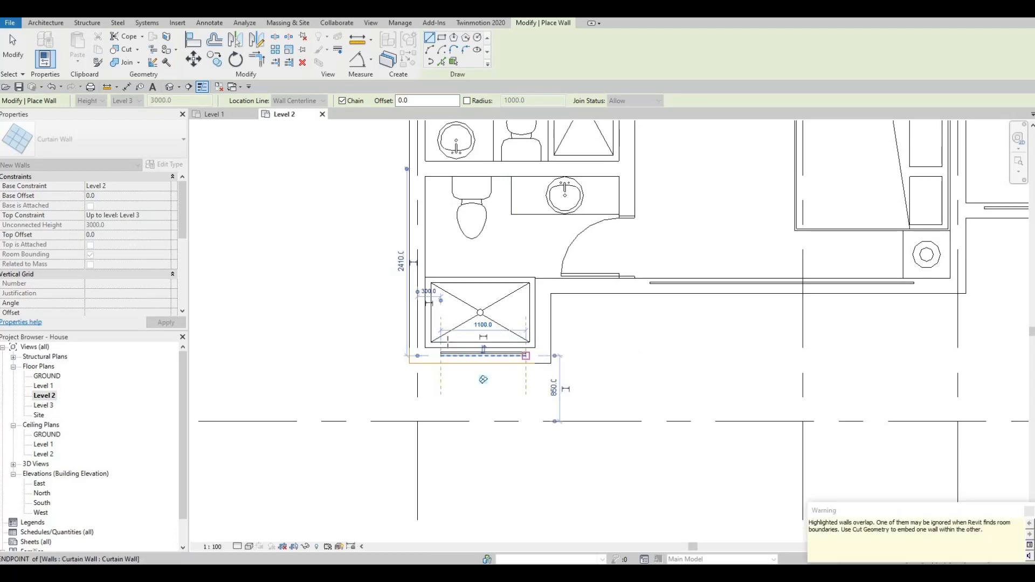
key(Escape)
Step: Draw a curtain wall in the short lower exterior wall of the projecting corner in the bedroom right of the stairs
scroll(629, 368, down, 2)
scroll(629, 368, down, 2)
middle_drag(709, 335, 490, 359)
scroll(601, 370, up, 2)
scroll(594, 359, up, 2)
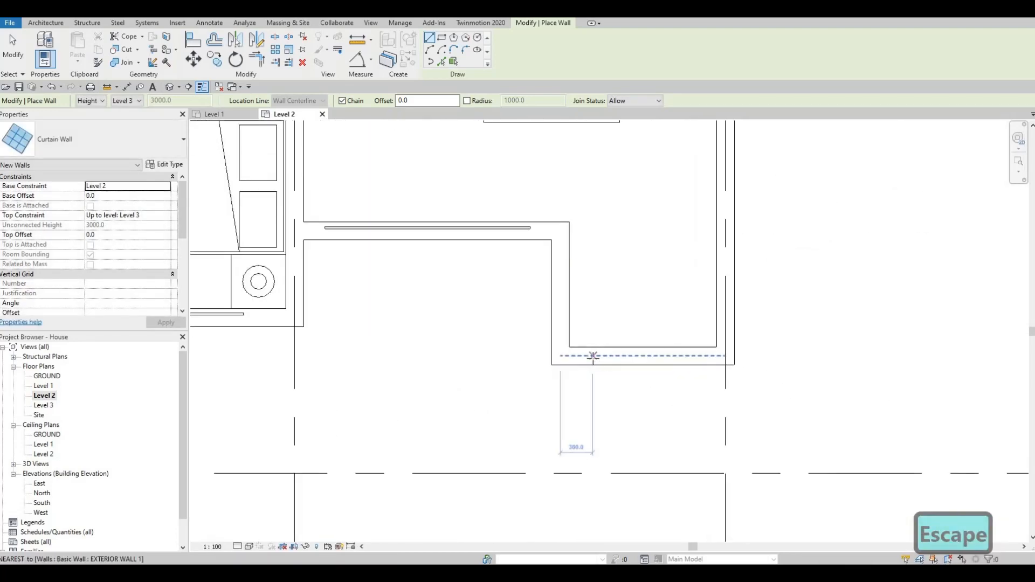
click(613, 355)
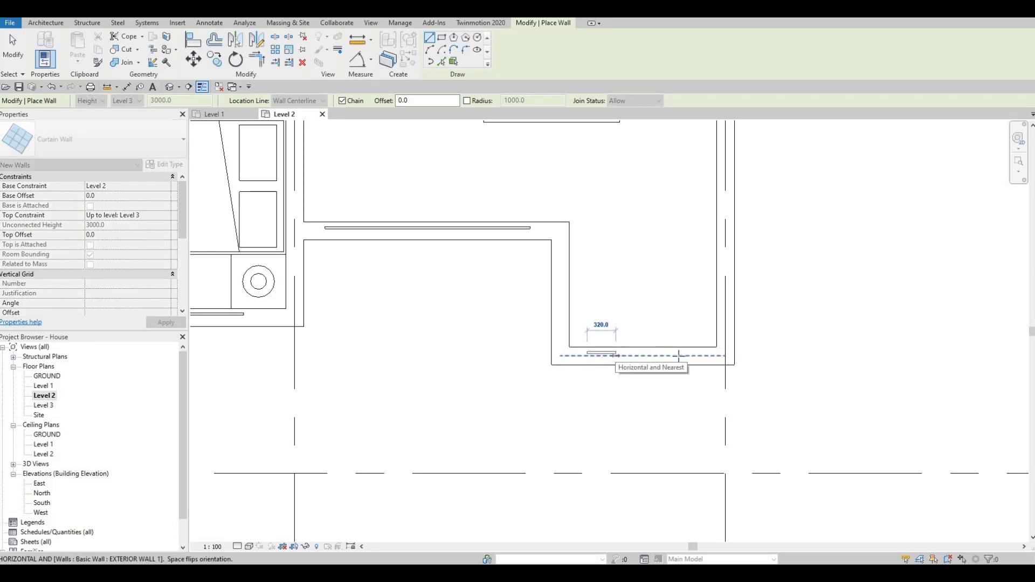
click(705, 356)
key(Escape)
scroll(665, 397, down, 5)
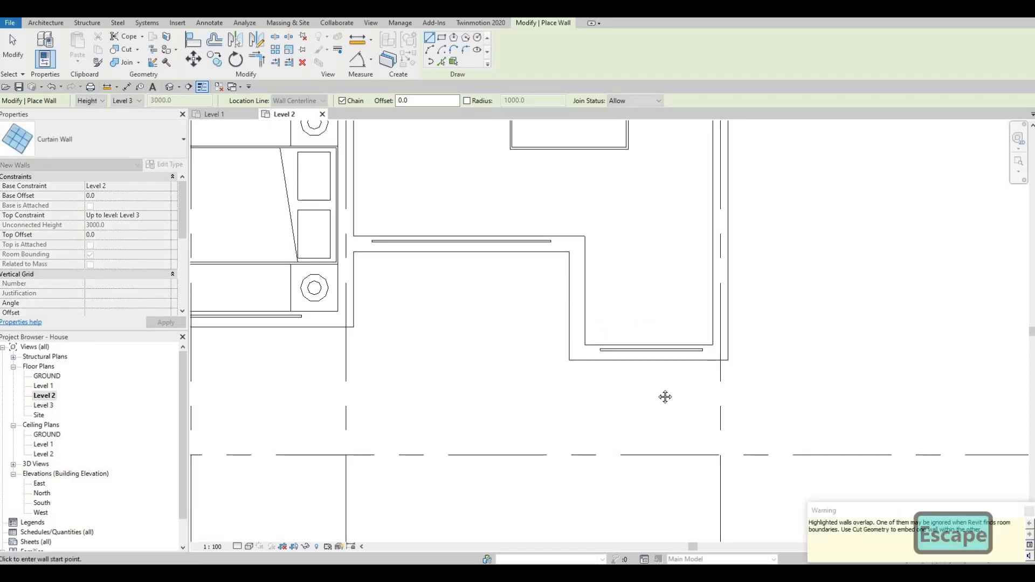
scroll(604, 330, down, 1)
middle_drag(604, 331, 610, 370)
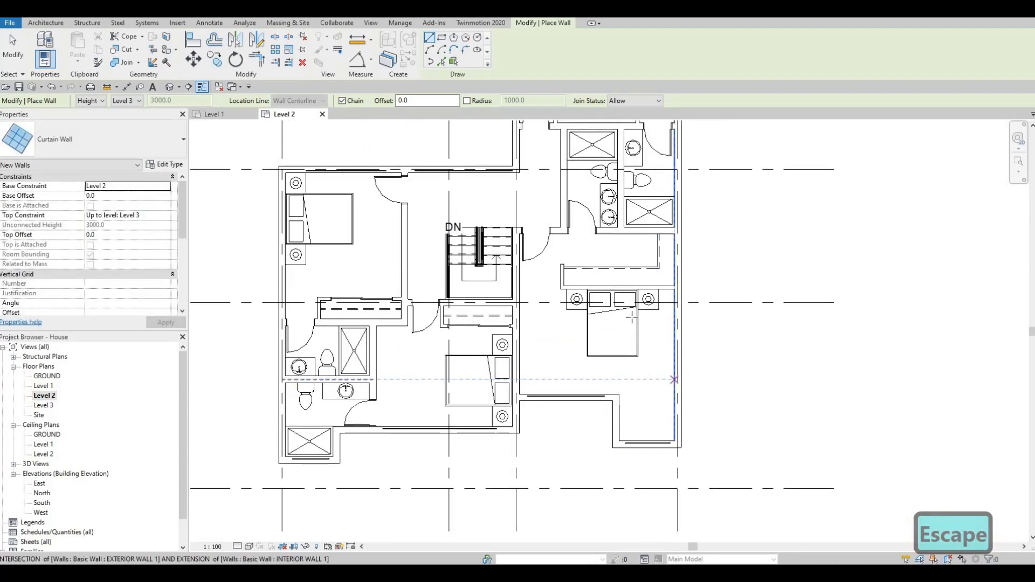
Step: Draw a curtain wall 3800 mm long in the right exterior wall of the bedroom right of the stairs, starting at the gridline beside the bed
middle_drag(679, 326, 615, 306)
scroll(615, 305, up, 1)
click(613, 279)
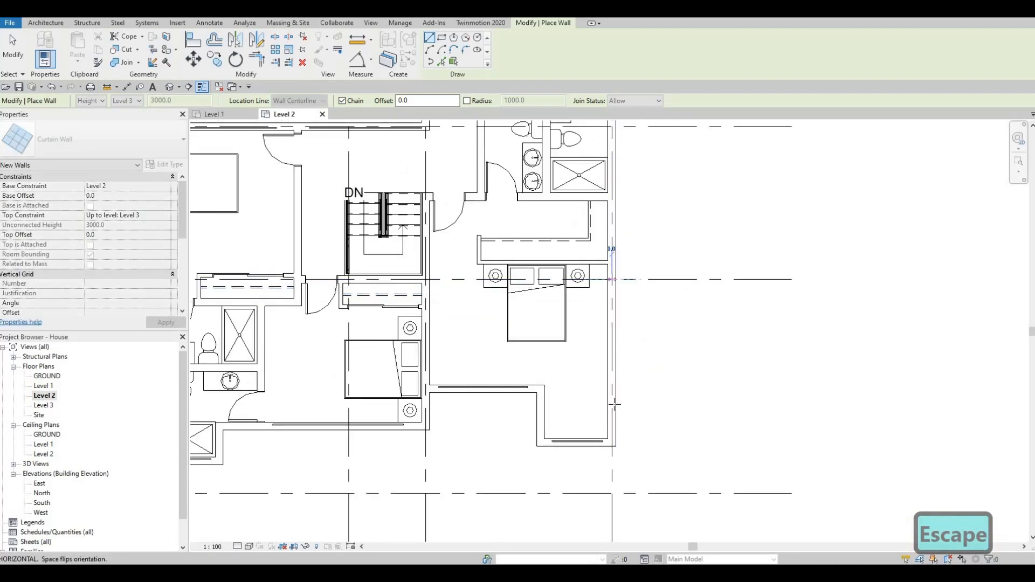
scroll(614, 426, up, 2)
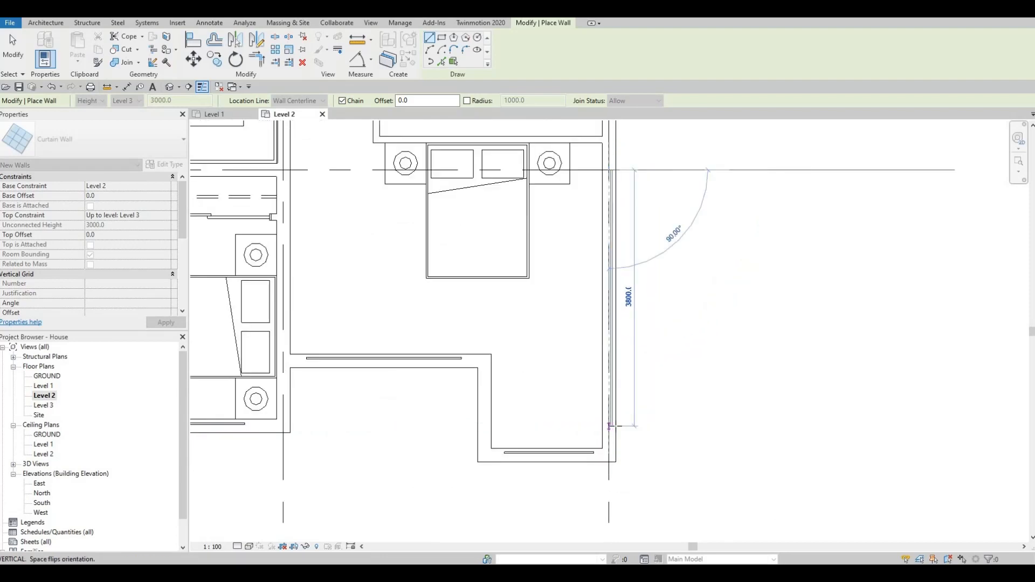
click(609, 426)
key(Escape)
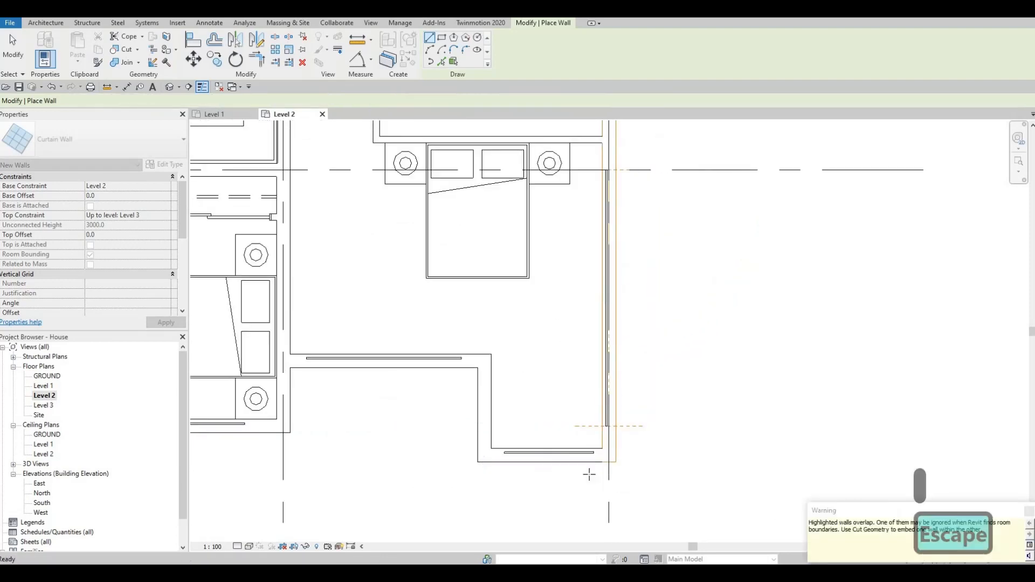
Step: Draw a curtain wall 2800 mm long in the right exterior wall of the top bedroom, ending level with the opposite wall's glazing
scroll(605, 479, down, 3)
middle_drag(593, 196, 603, 293)
scroll(603, 302, up, 1)
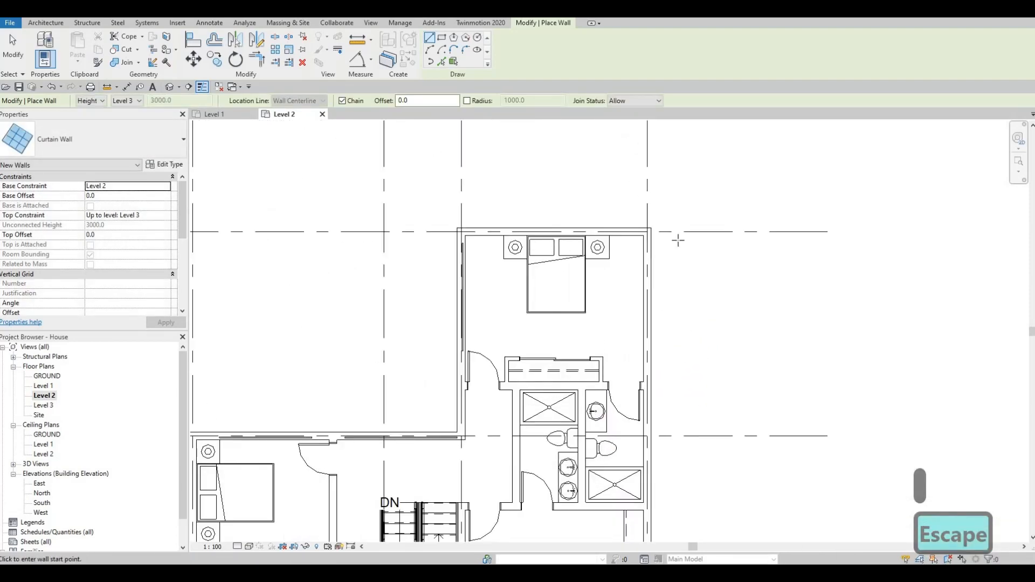
middle_drag(677, 237, 734, 186)
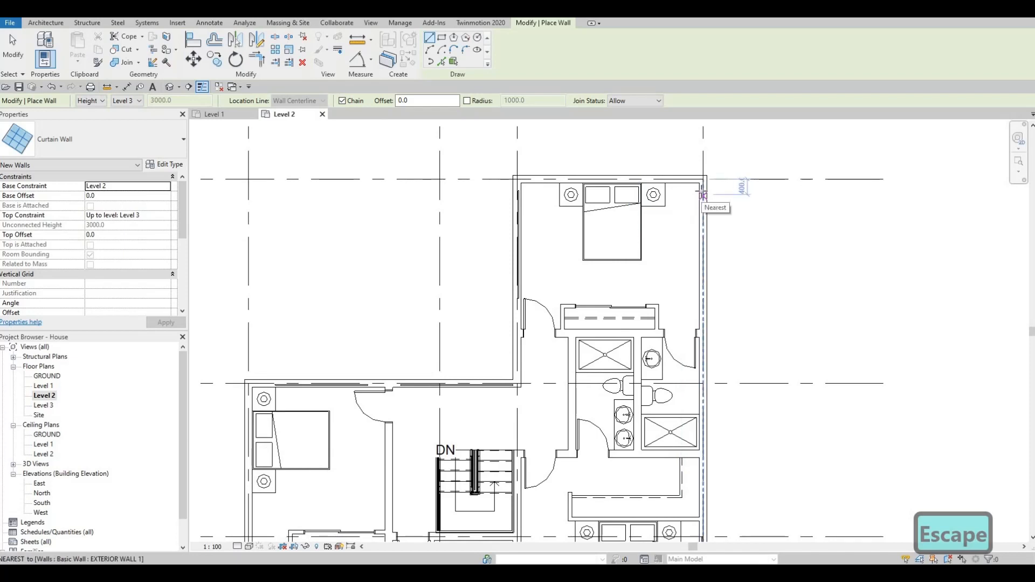
click(702, 190)
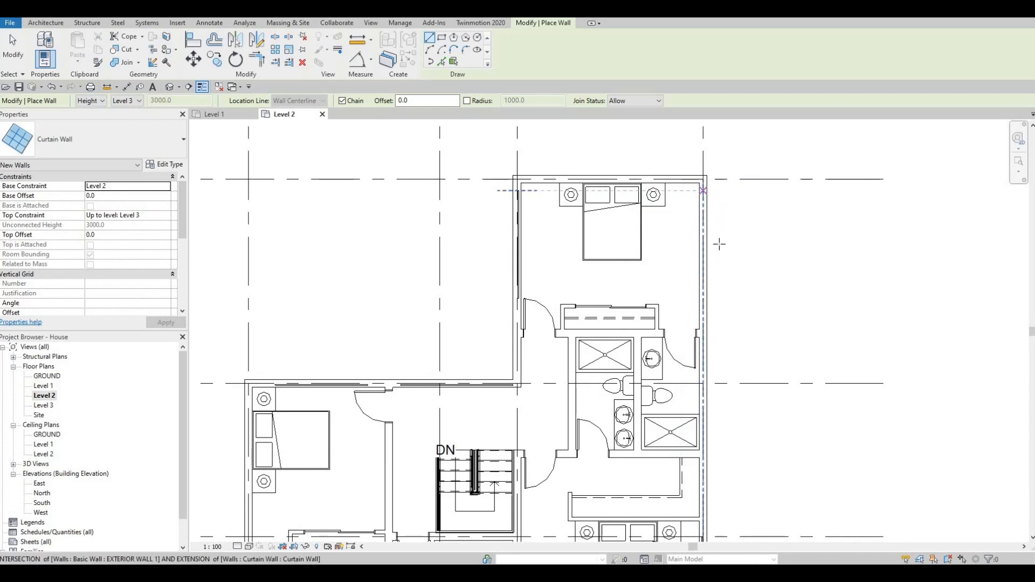
click(703, 298)
key(Escape)
key(Escape)
scroll(704, 232, up, 2)
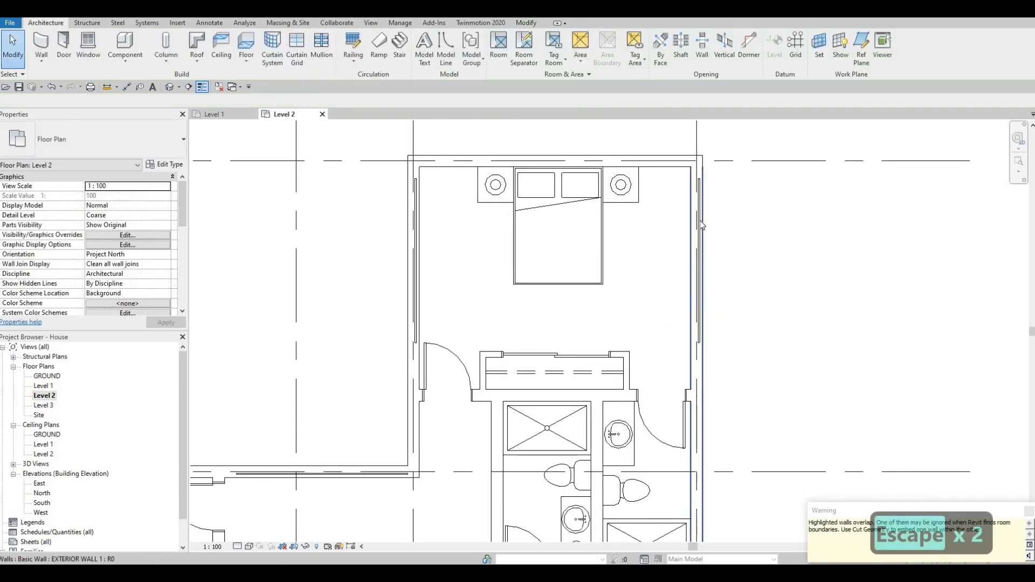
click(702, 262)
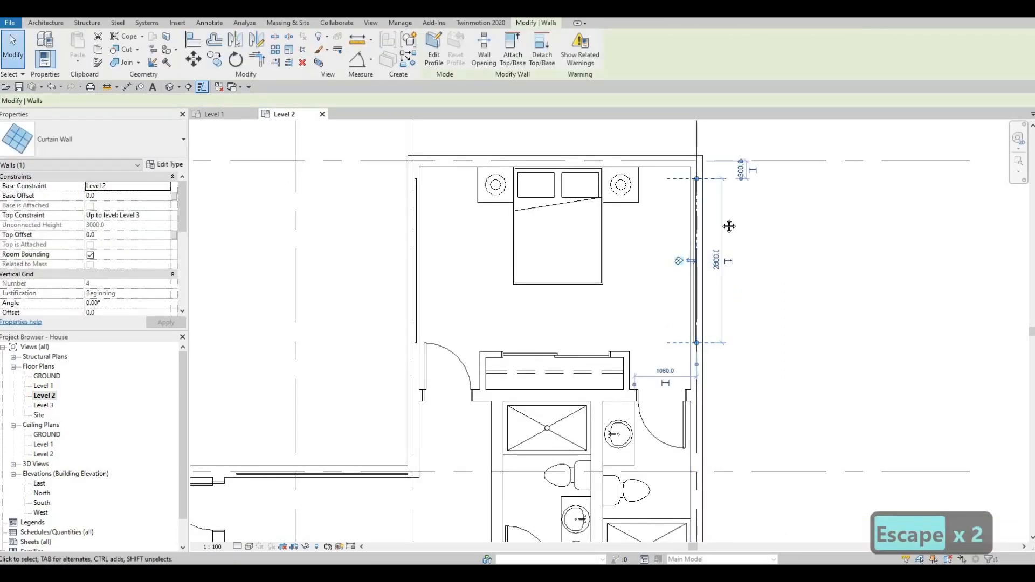
scroll(706, 237, down, 1)
key(Escape)
Step: Examine the exterior walls around the Level 2 plan for rooms that still need glazing
middle_drag(657, 269, 735, 210)
scroll(717, 221, down, 1)
middle_drag(554, 328, 577, 304)
middle_drag(541, 403, 551, 340)
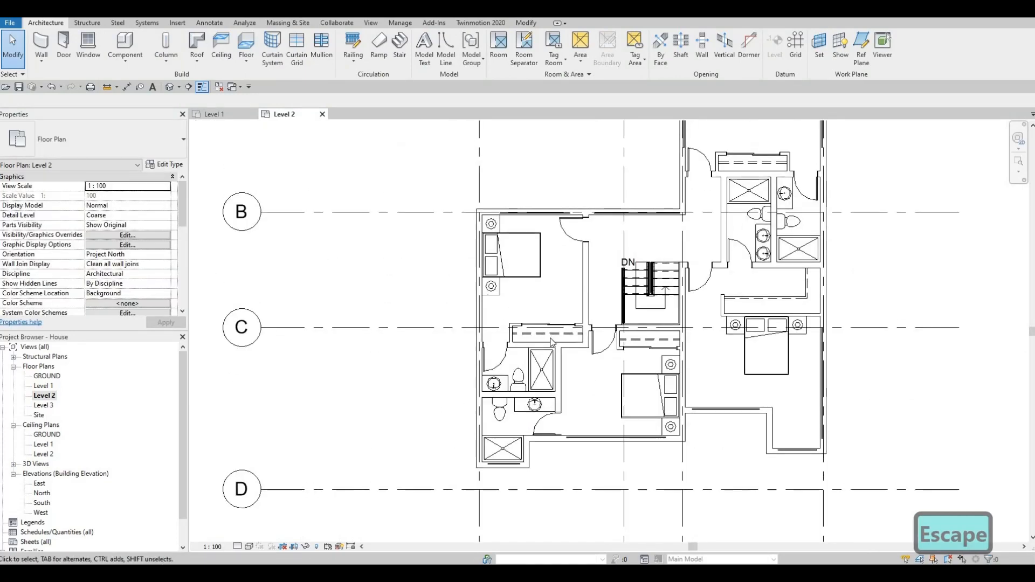
middle_drag(596, 266, 549, 294)
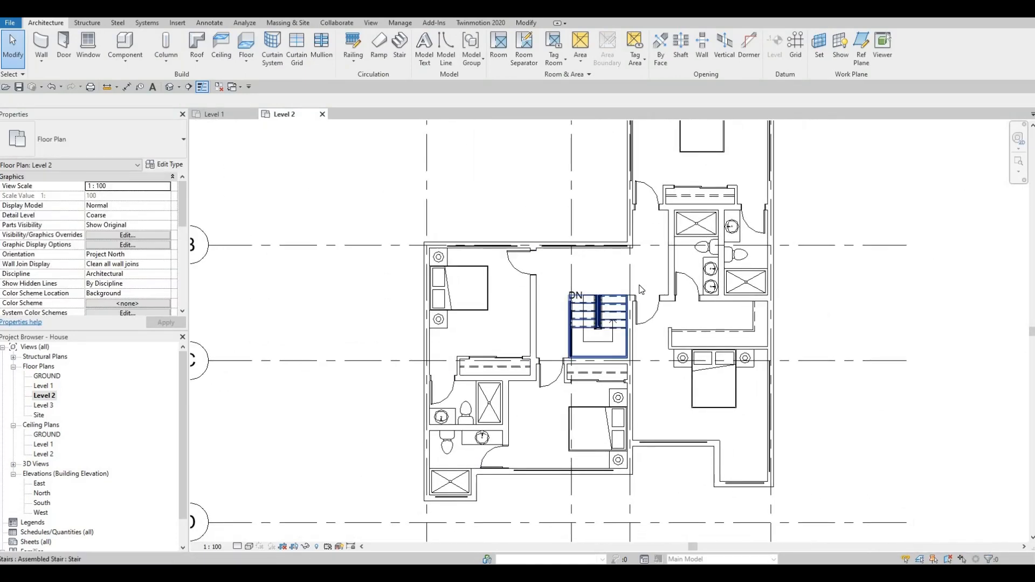
scroll(638, 286, down, 1)
middle_drag(643, 295, 572, 289)
scroll(637, 256, up, 1)
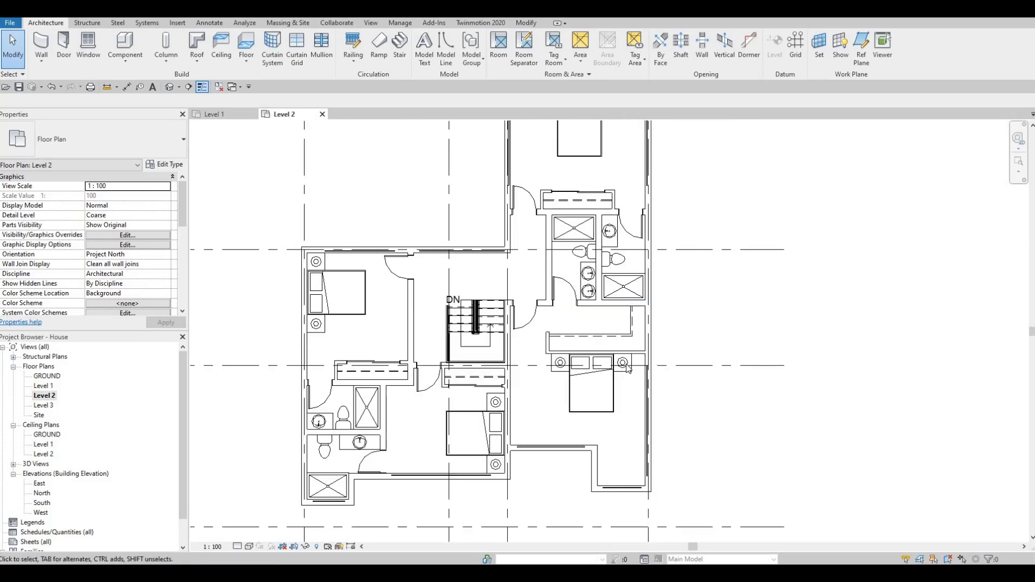
scroll(634, 264, up, 1)
middle_drag(633, 259, 621, 374)
key(Escape)
Step: Draw a similar curtain wall in the right exterior wall of the bathroom below the top bedroom, beside the toilet
click(640, 268)
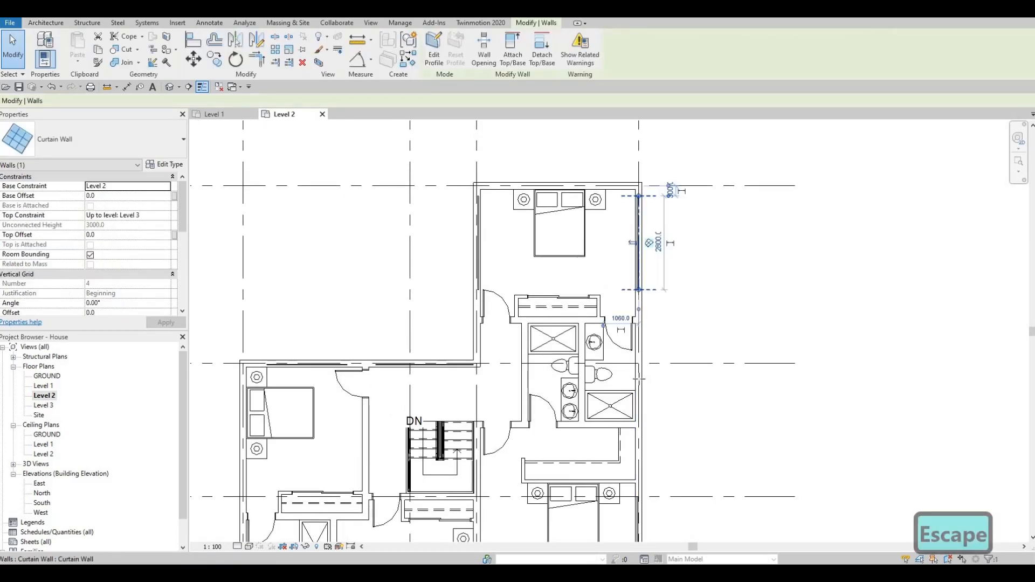
key(c)
key(s)
scroll(638, 345, up, 3)
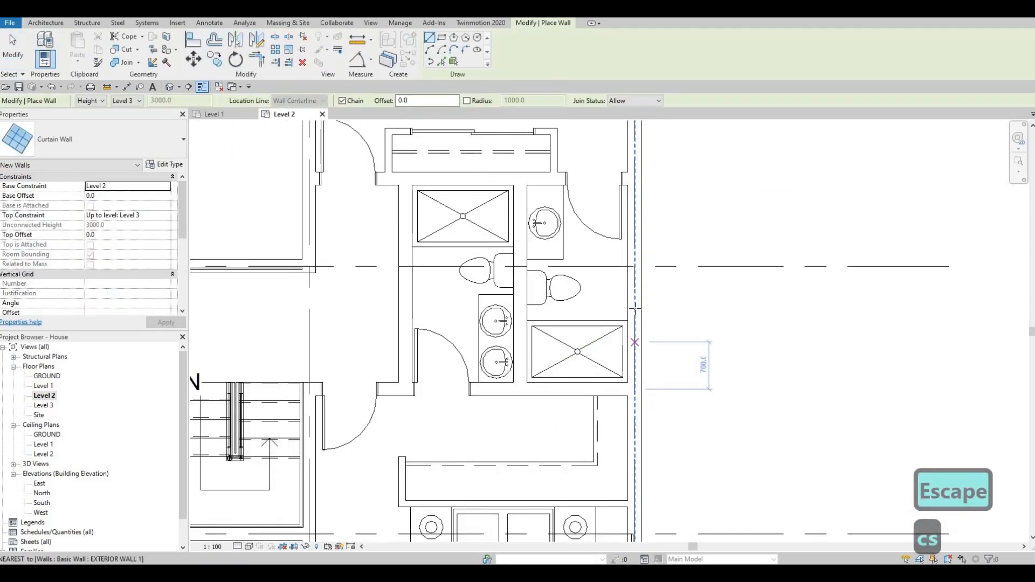
click(637, 246)
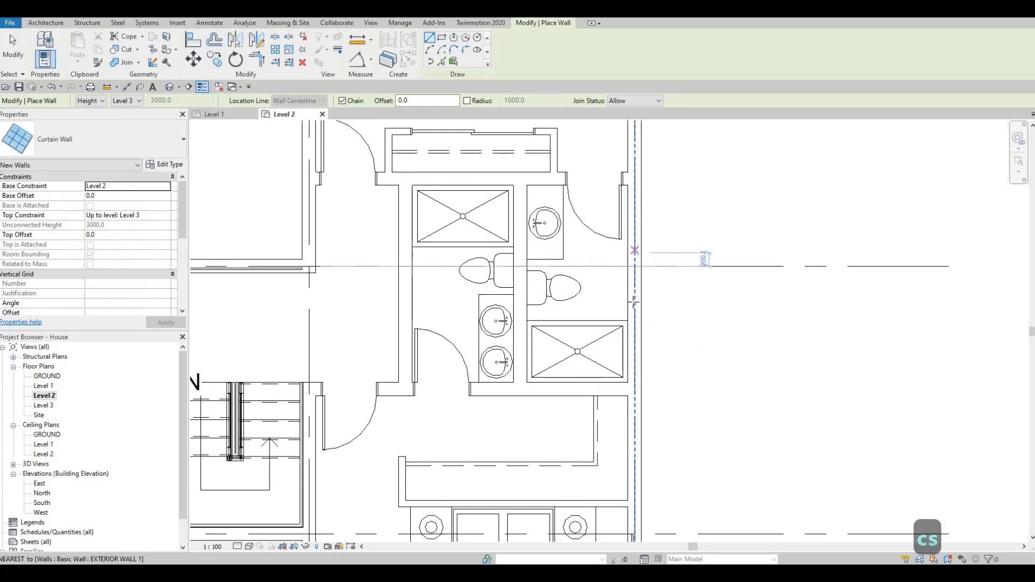
click(630, 335)
key(Escape)
key(Escape)
scroll(634, 348, down, 2)
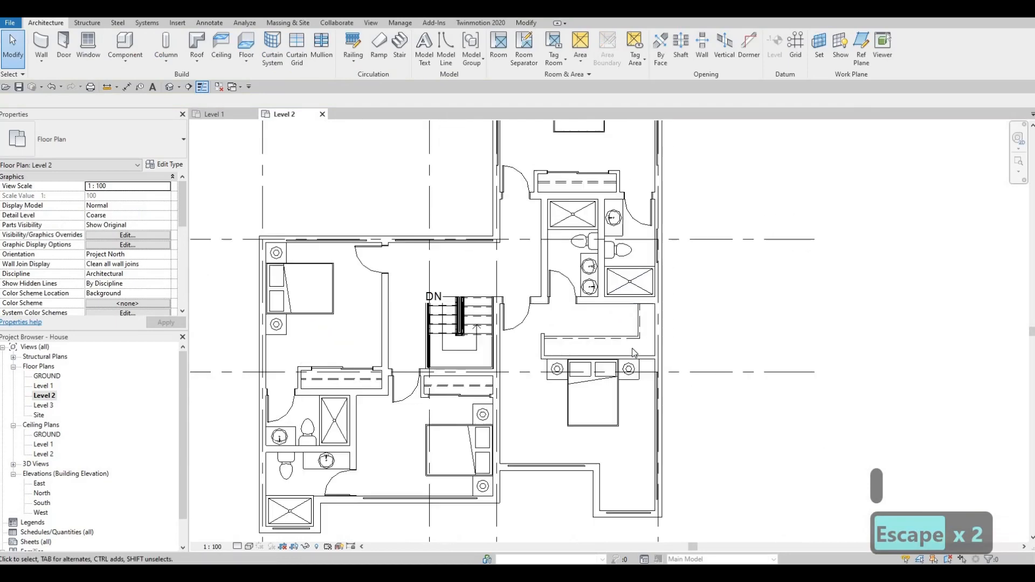
Step: Load the M_Desk family from the Tables folder of the furniture library
scroll(635, 301, down, 4)
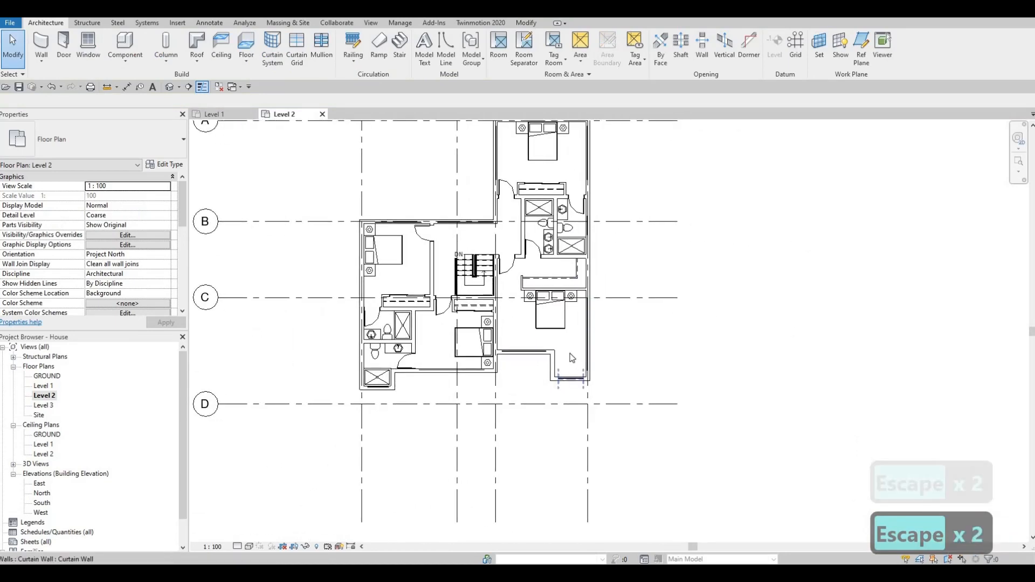
scroll(574, 379, up, 3)
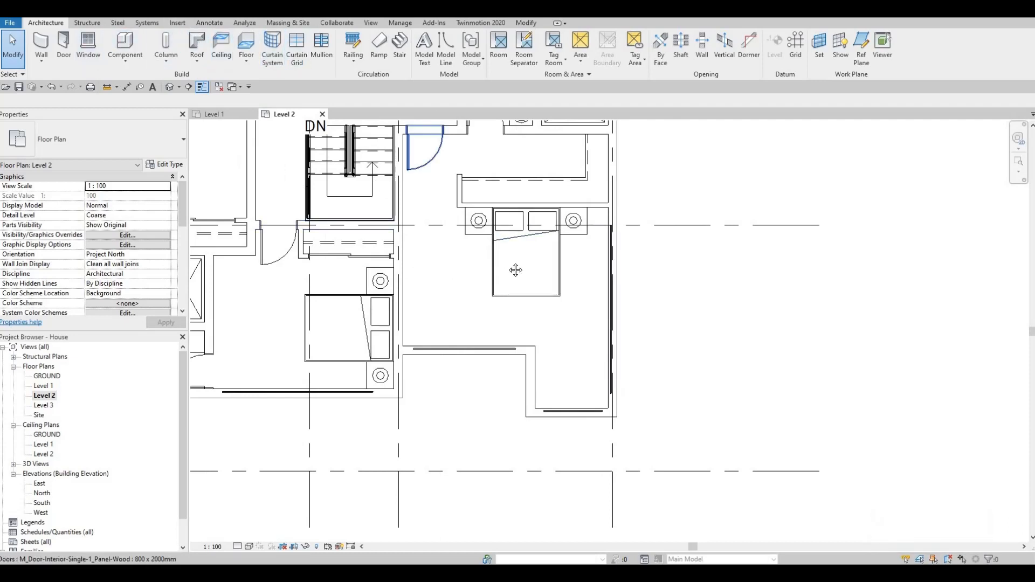
middle_drag(425, 258, 497, 319)
middle_drag(221, 153, 228, 191)
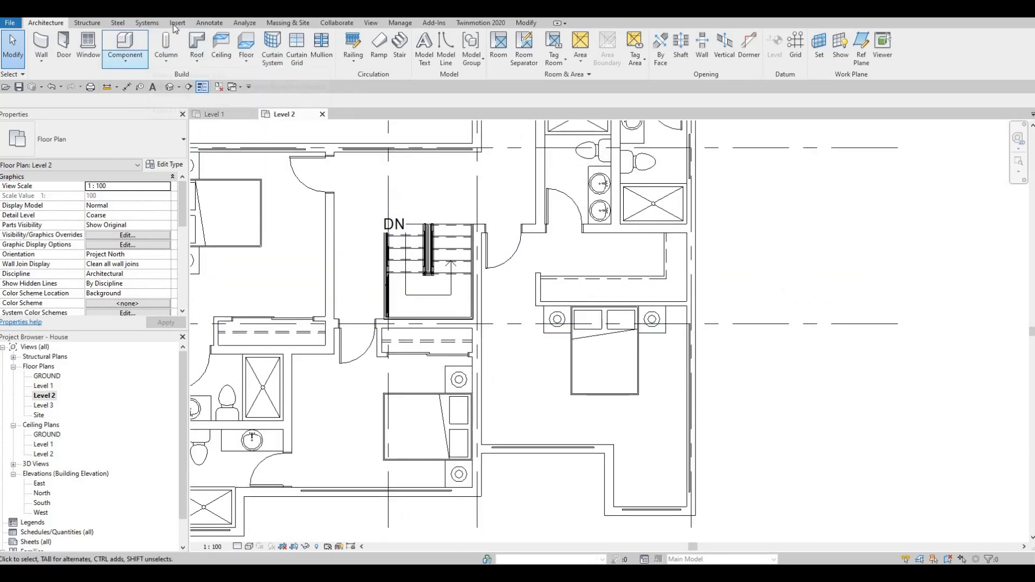
scroll(469, 60, down, 4)
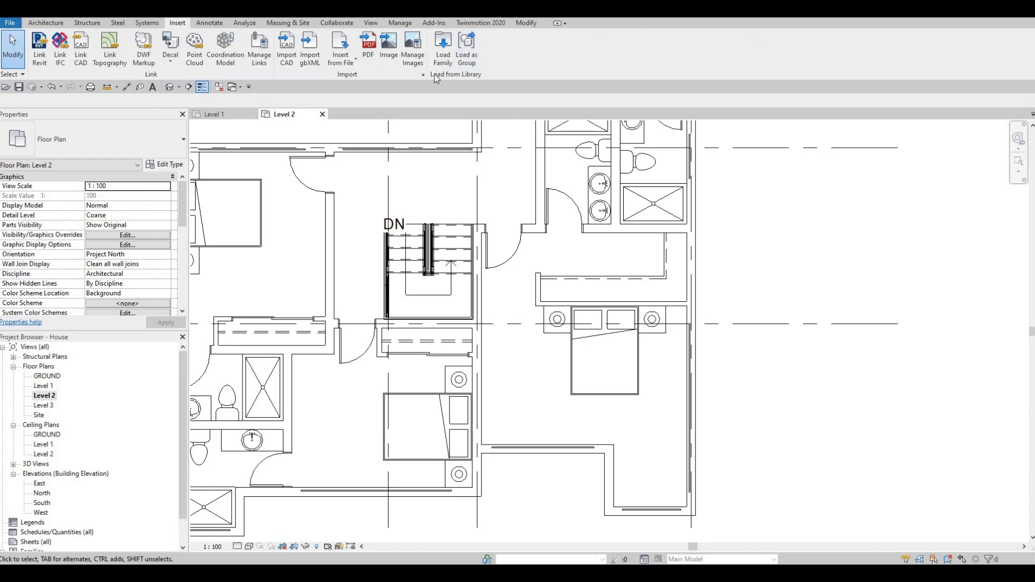
click(442, 45)
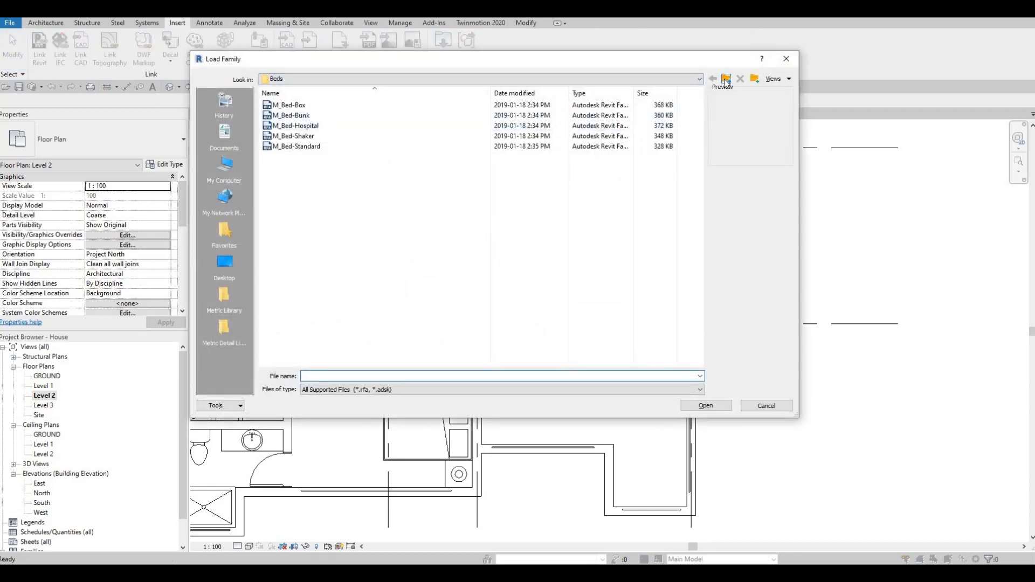
click(726, 79)
click(284, 116)
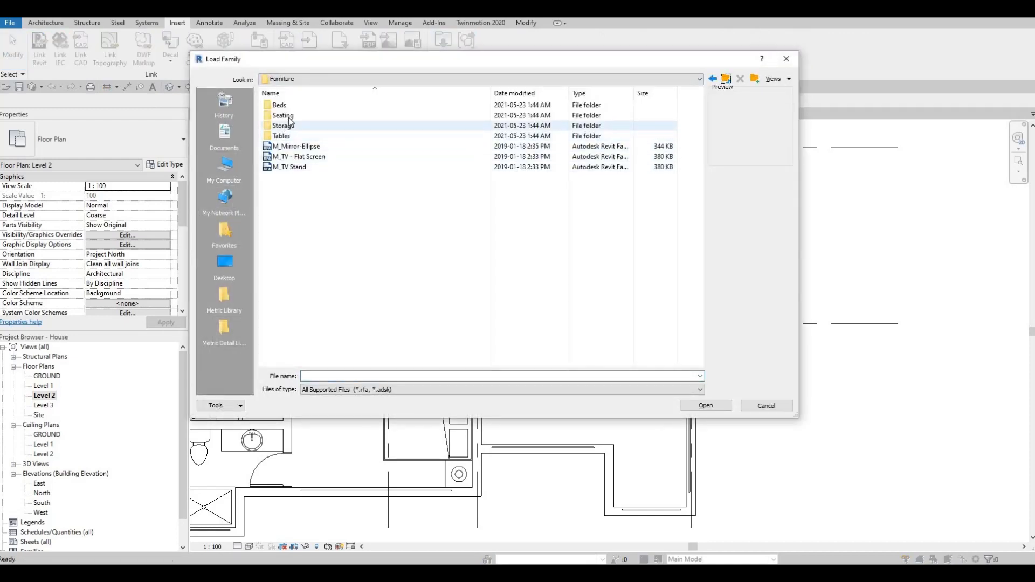
double_click(289, 134)
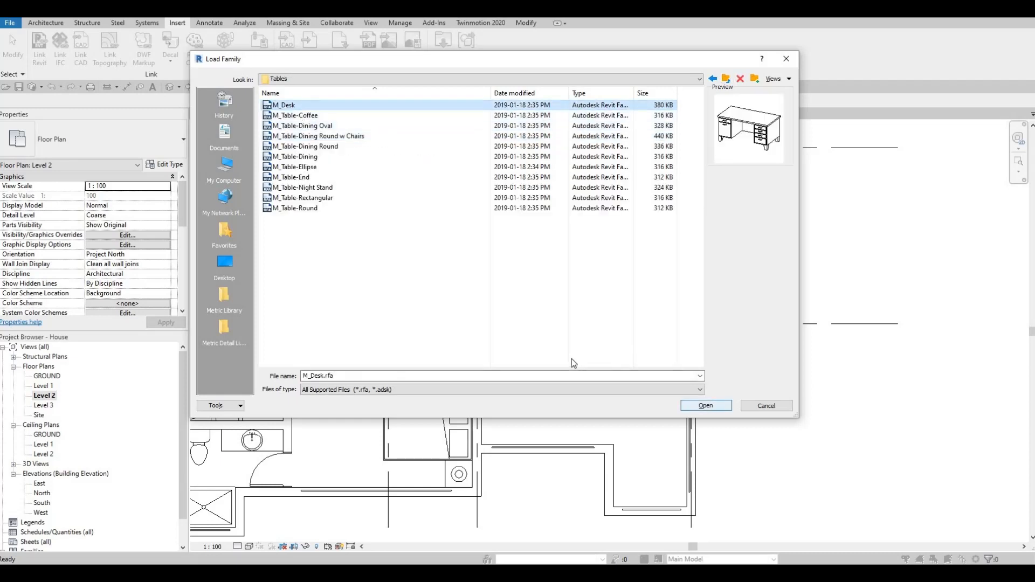
click(495, 257)
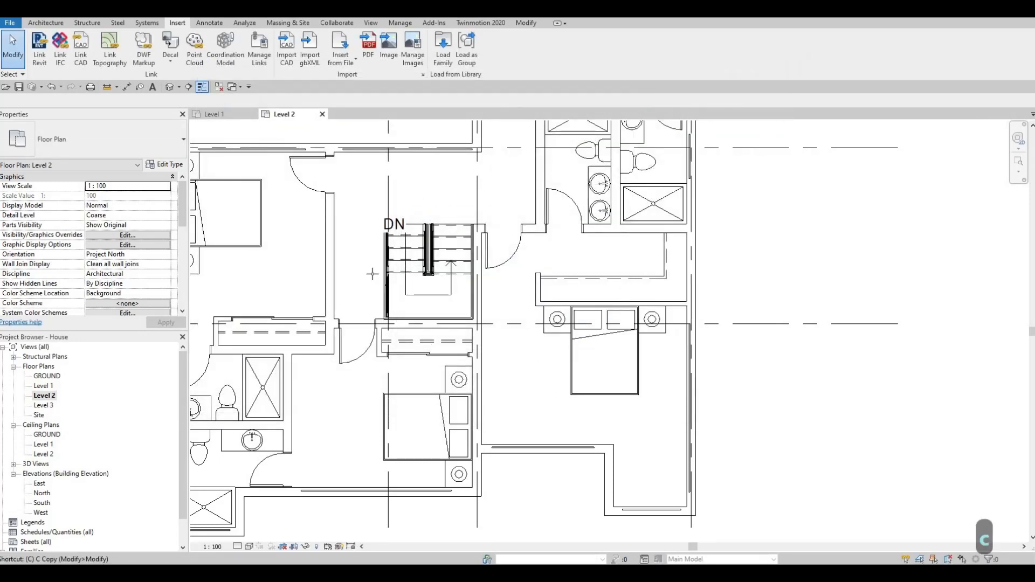
key(c)
key(m)
key(Escape)
click(101, 141)
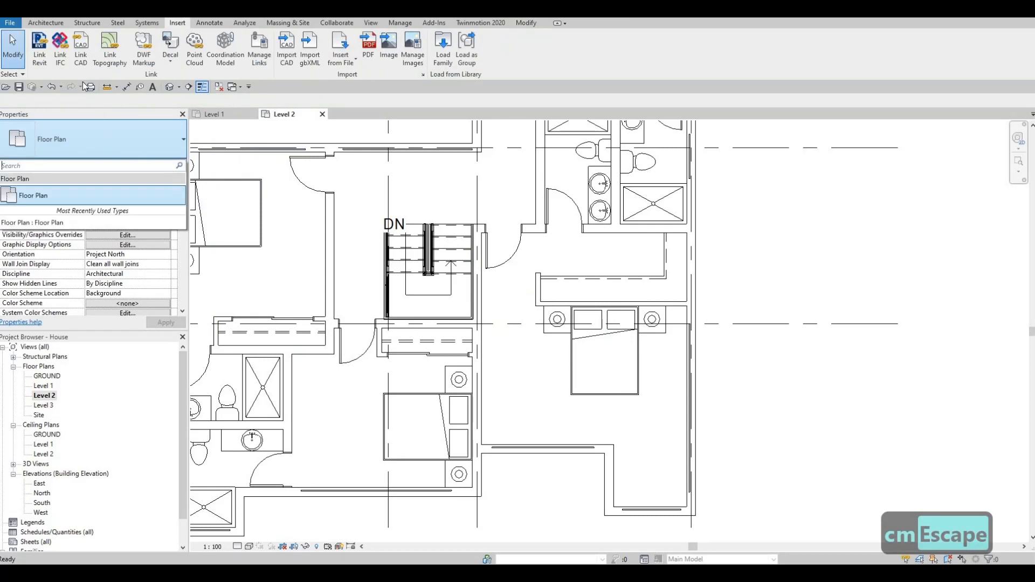
key(Escape)
key(Escape)
Step: Place an M_Desk component of type 1525 x 762mm Student, rotated upright, against the right wall in the projecting corner of the bedroom right of the stairs
key(c)
key(m)
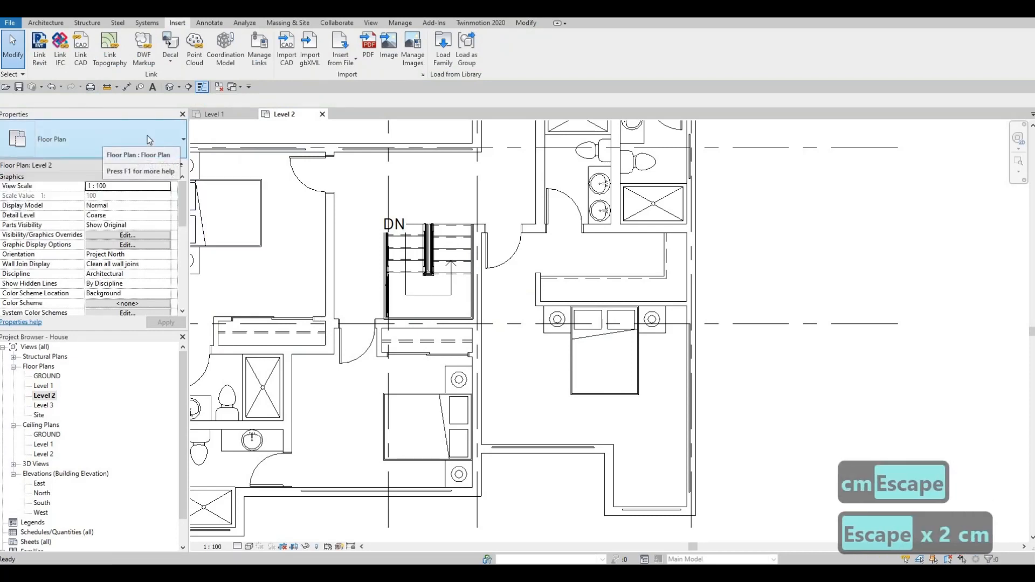
click(96, 158)
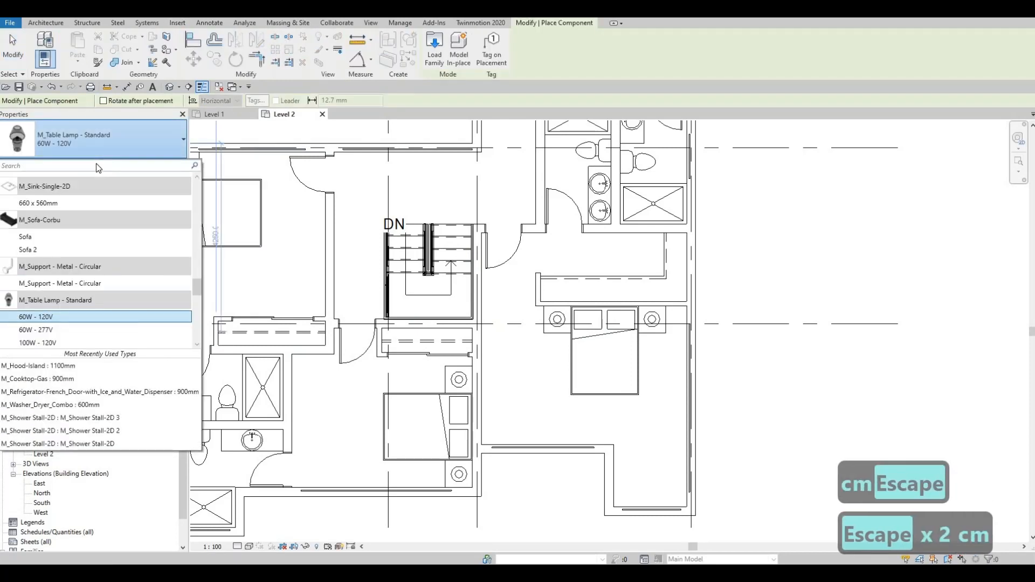
text(desk)
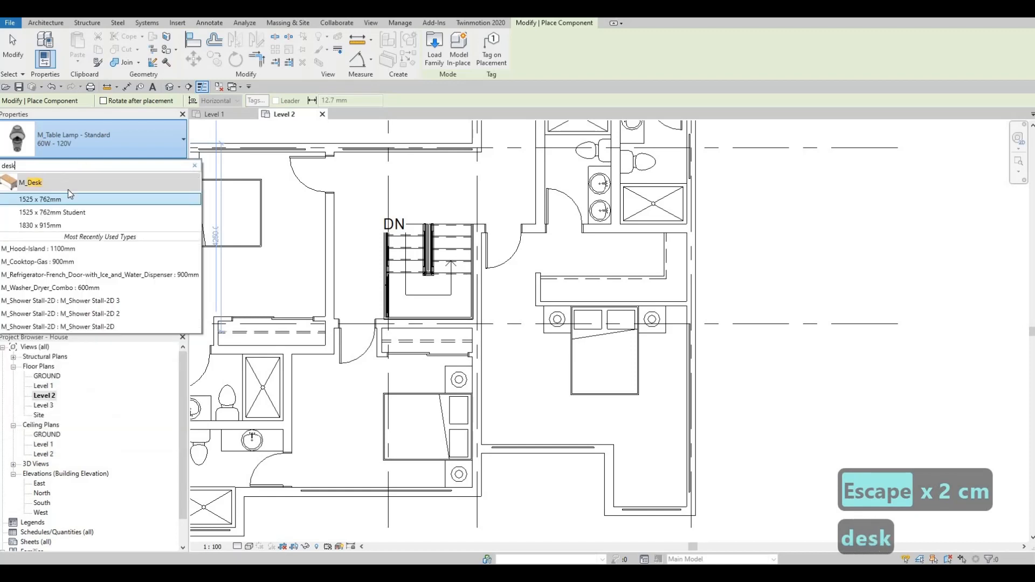
click(61, 212)
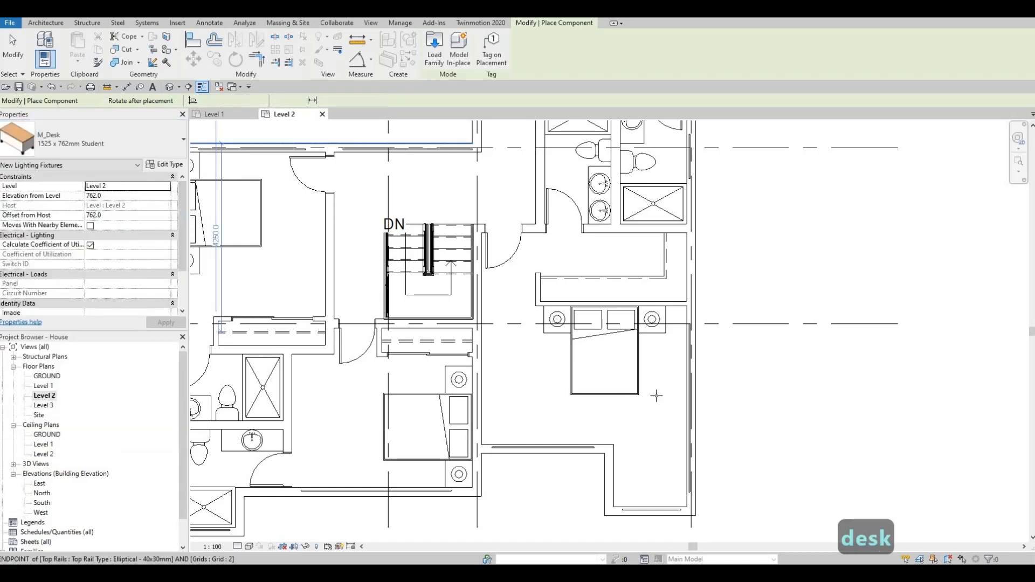
key(space)
key(space)
key(space)
key(space)
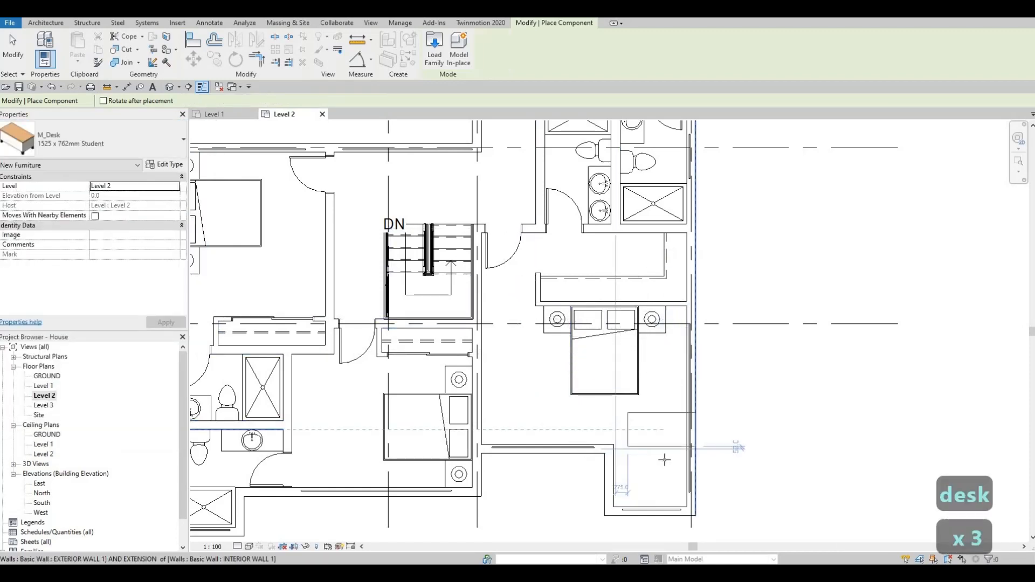
key(space)
scroll(661, 465, up, 2)
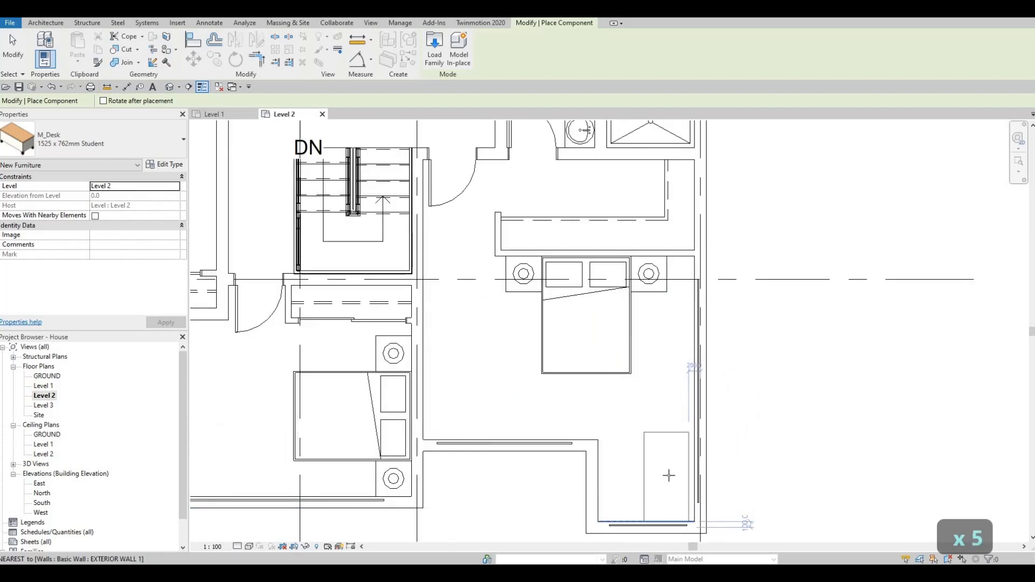
key(Escape)
key(Escape)
key(Escape)
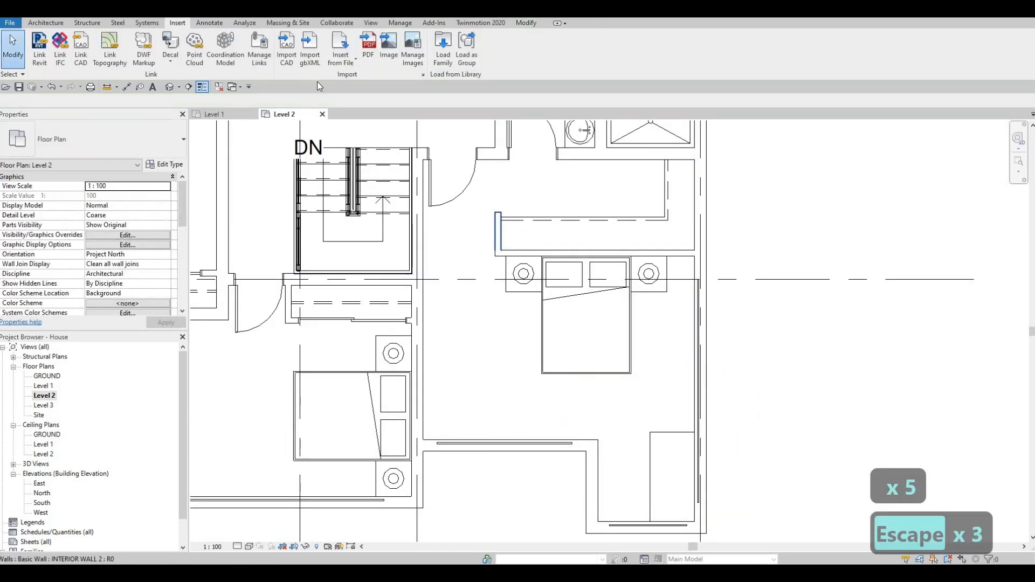
Step: Load the M_Chair-Executive family from the Seating folder of the furniture library
click(443, 48)
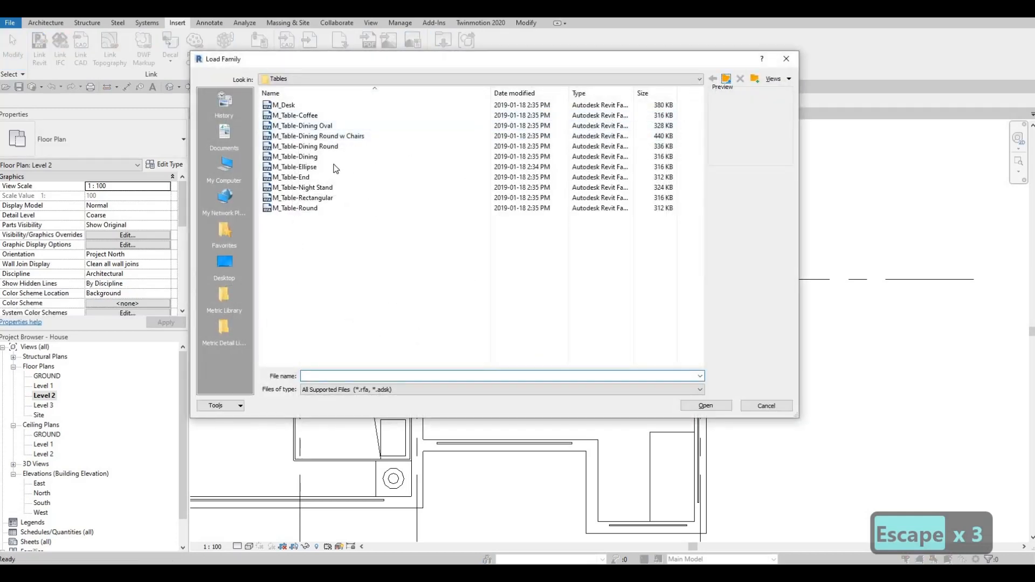
key(BackSpace)
double_click(316, 115)
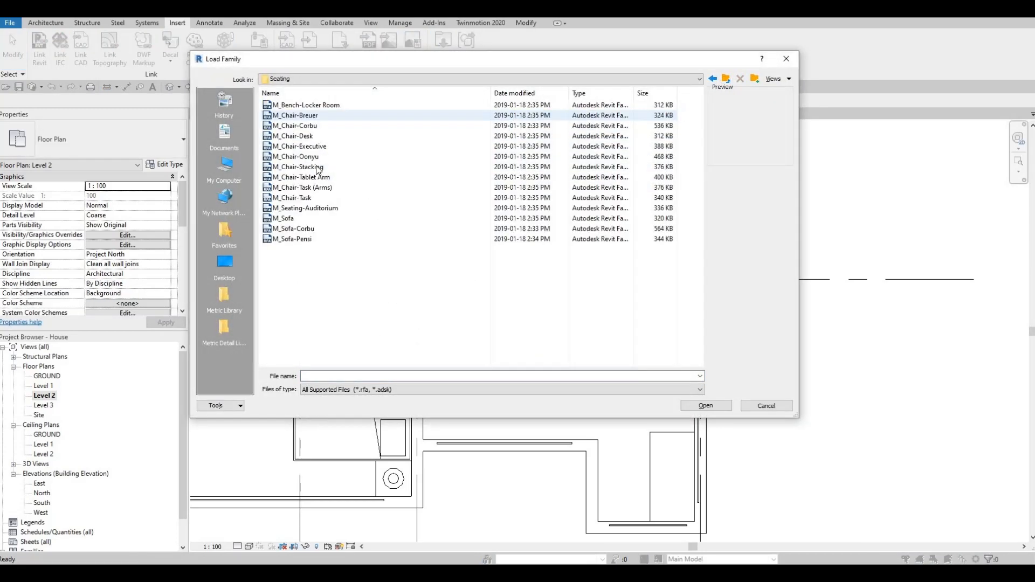
click(308, 137)
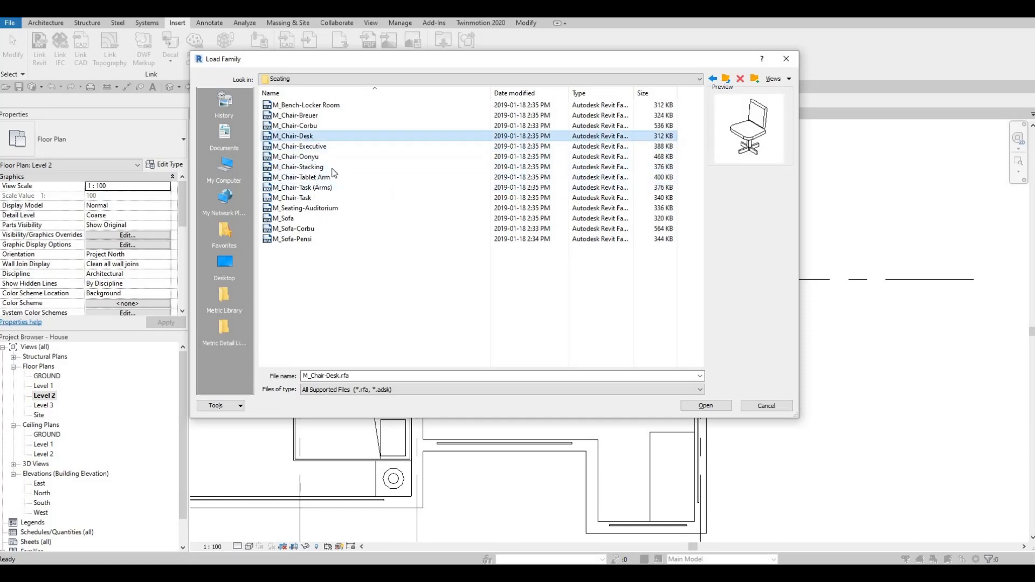
click(308, 147)
click(705, 405)
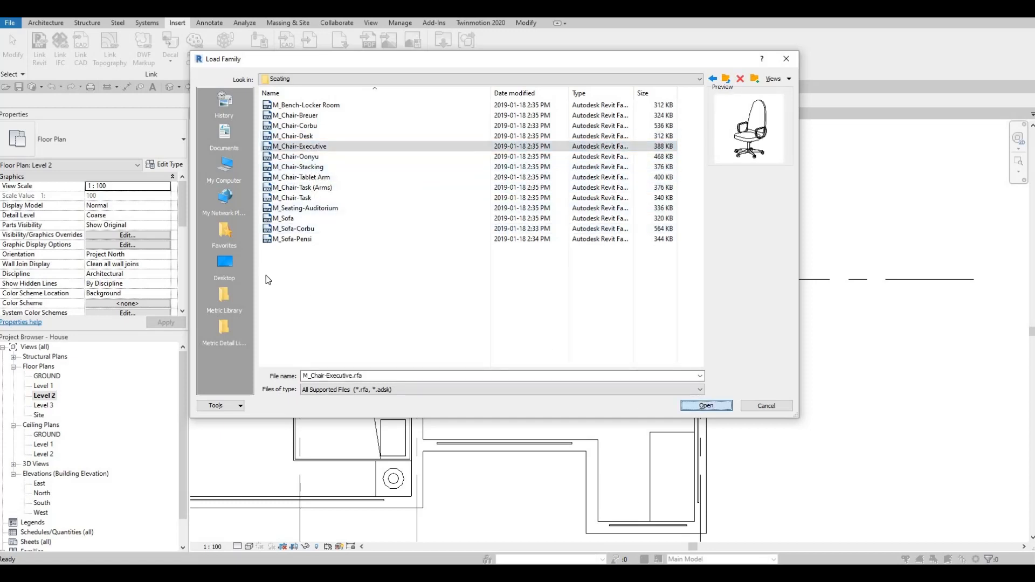
Step: Place an M_Chair-Executive component, rotated to face the desk, on the open side of the desk in the projecting corner
key(m)
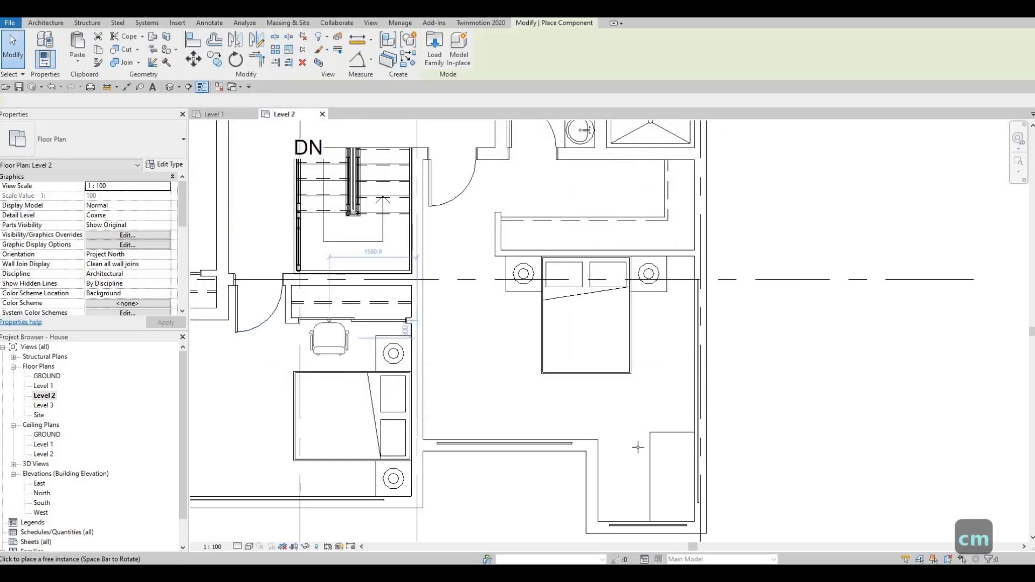
key(space)
key(space)
key(space)
key(space)
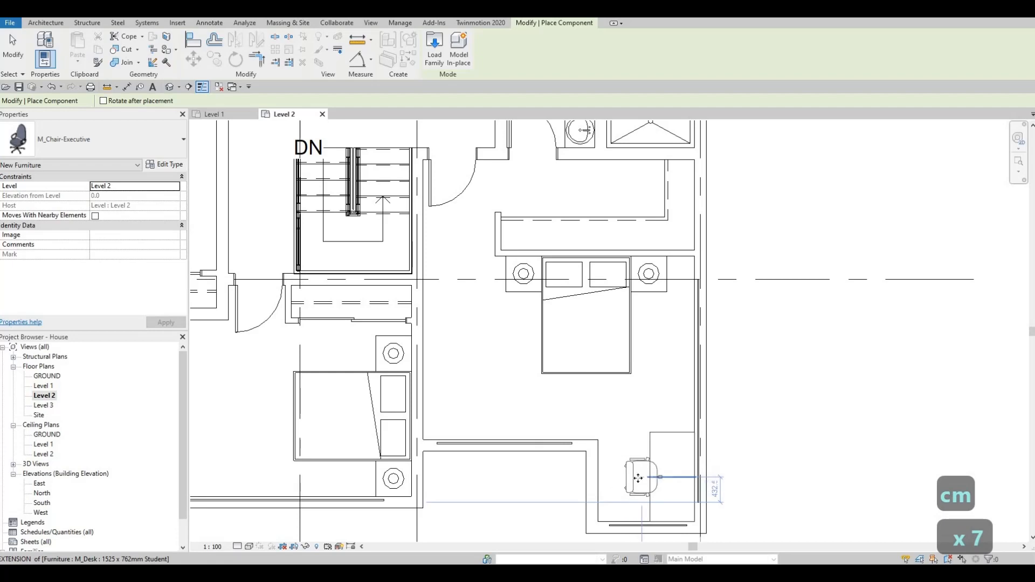
click(638, 478)
key(Escape)
key(Escape)
scroll(604, 399, down, 2)
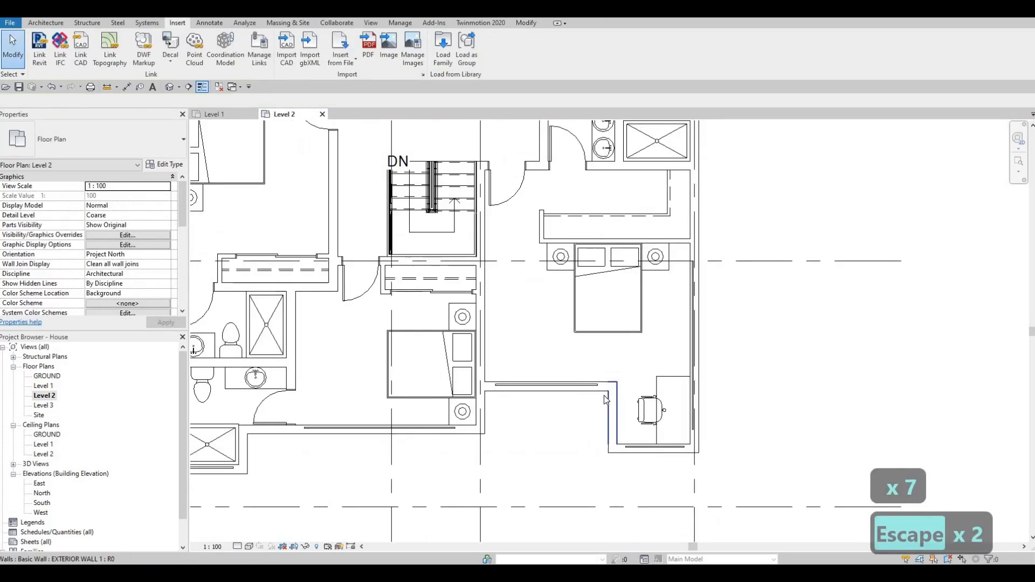
scroll(605, 399, down, 2)
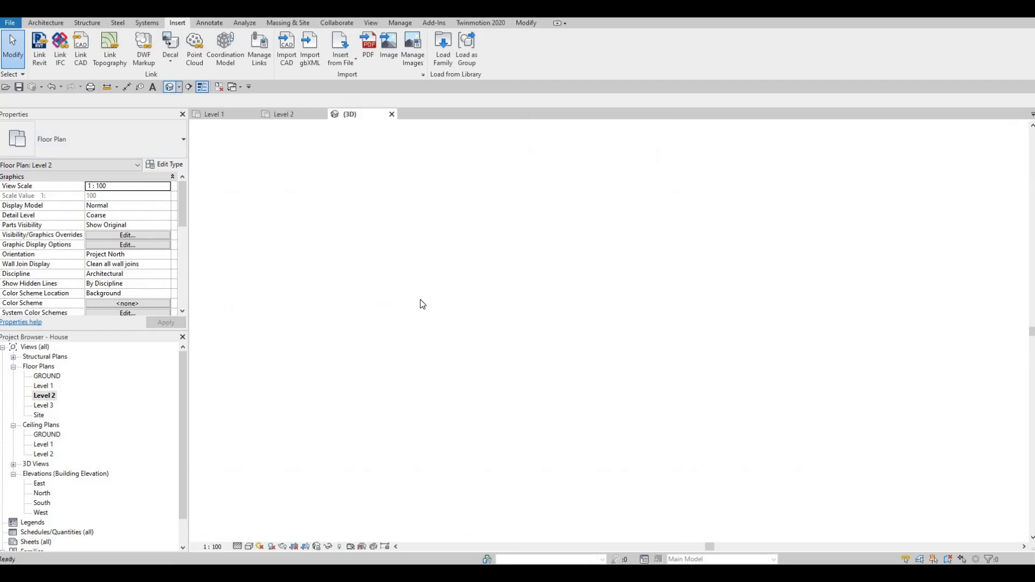
Step: Cut the top exterior wall of the upper left bedroom on Level 2 with its embedded curtain wall
shift+middle_drag(385, 313, 598, 309)
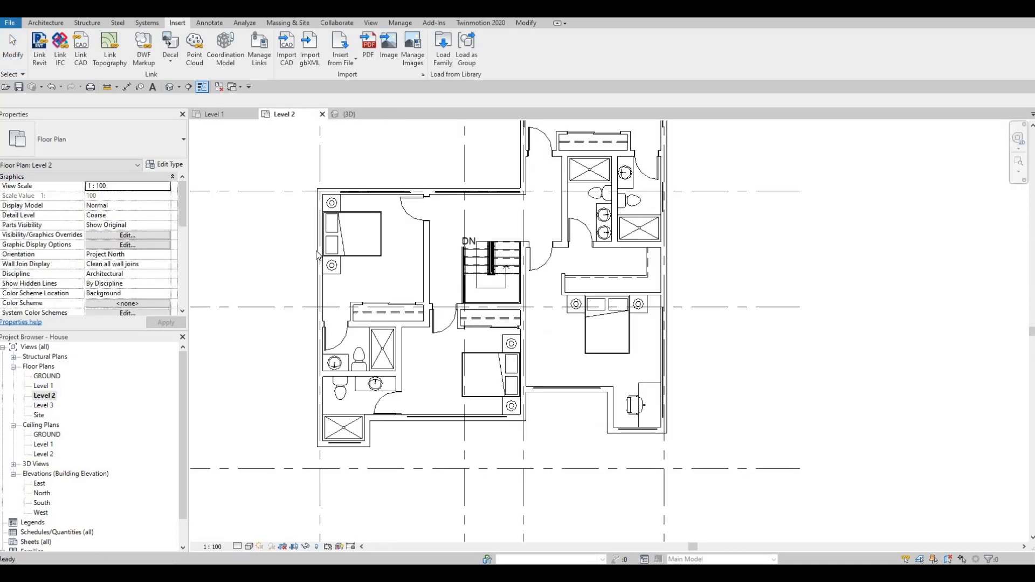
click(522, 25)
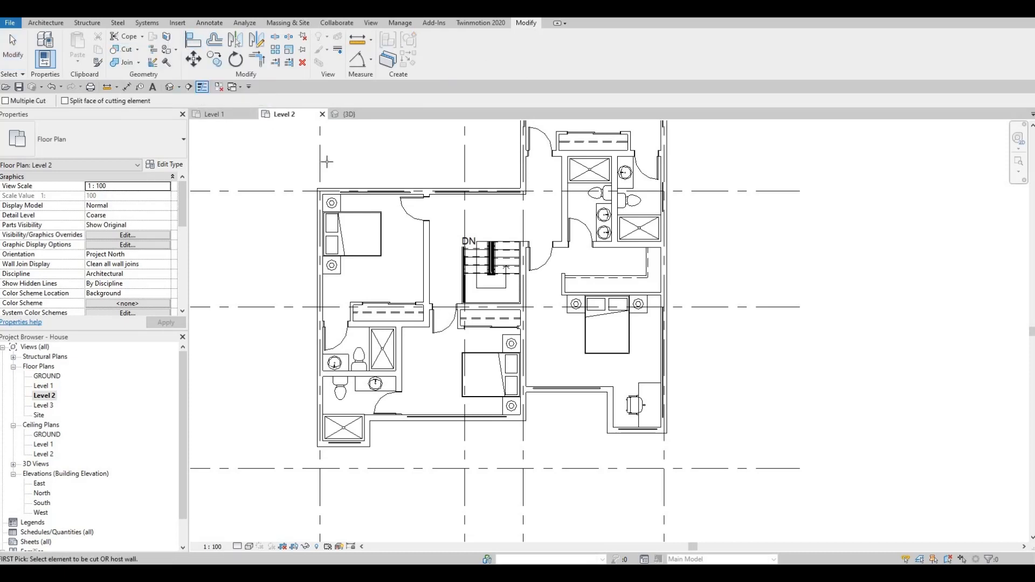
scroll(326, 156, up, 3)
click(398, 235)
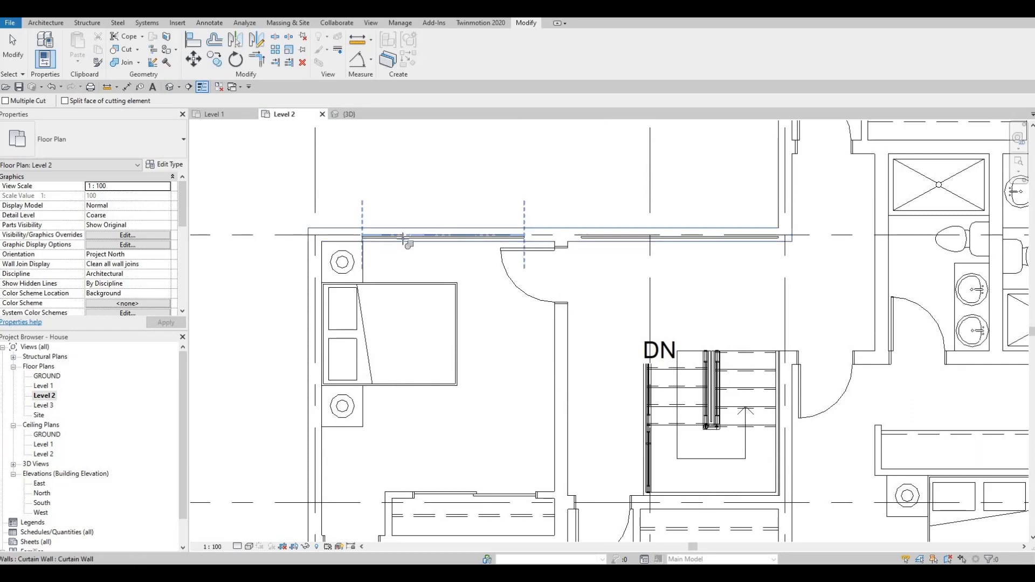
click(596, 228)
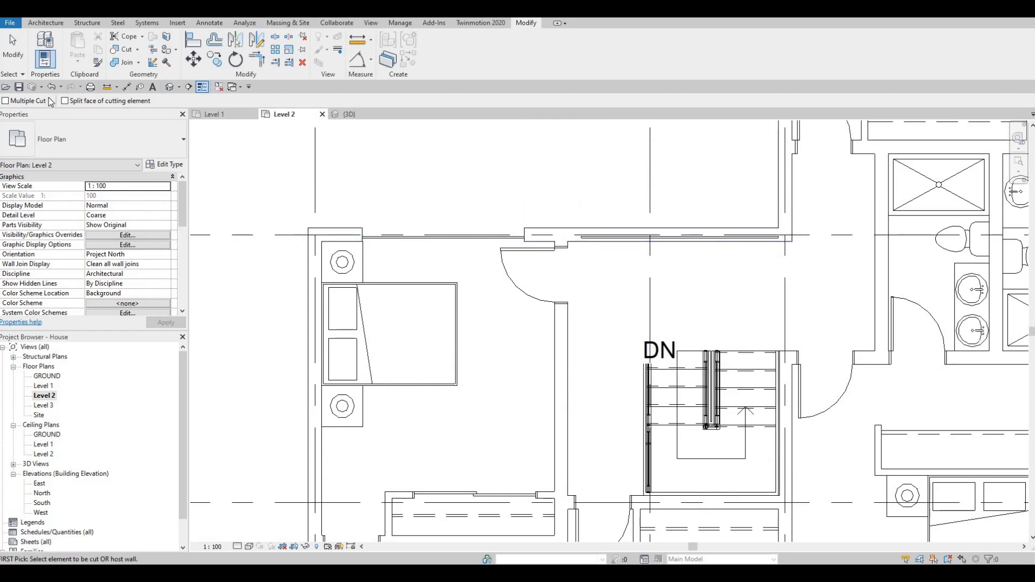
Step: Enable Multiple Cut and Split face of cutting element, and cut the top bedroom's left exterior wall with its curtain wall
click(64, 101)
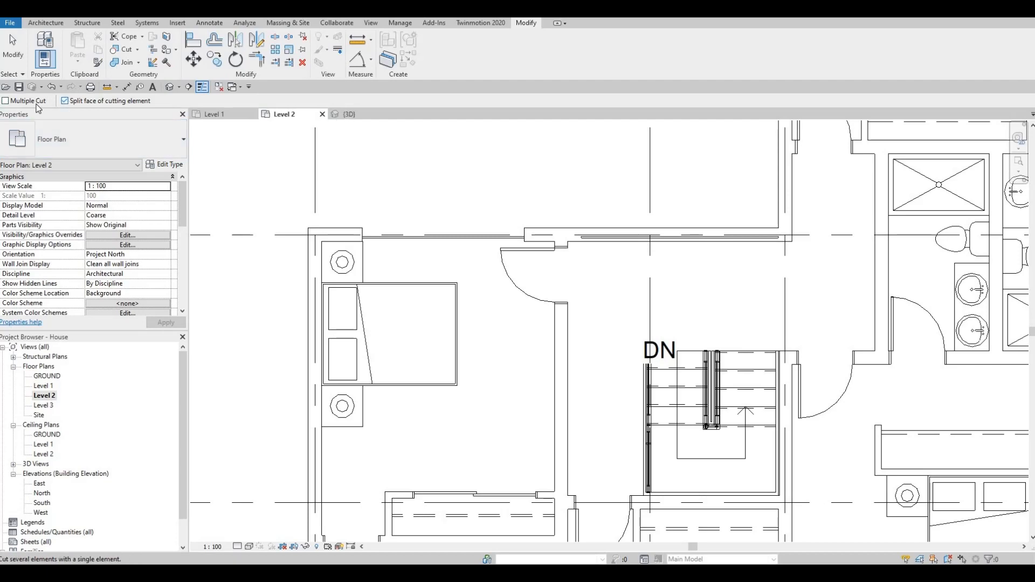
click(36, 103)
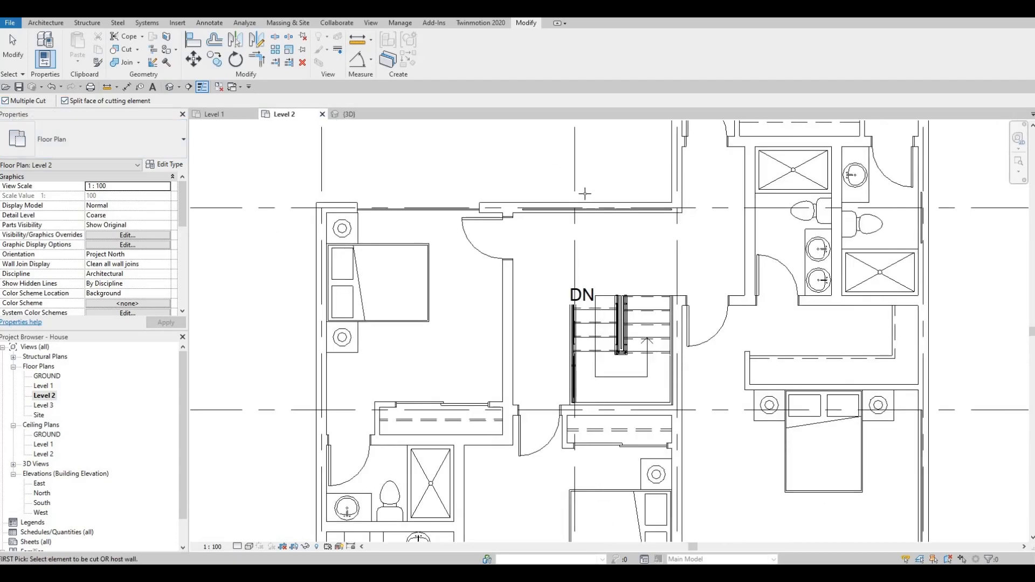
middle_drag(684, 221, 490, 304)
middle_drag(480, 153, 442, 323)
click(450, 245)
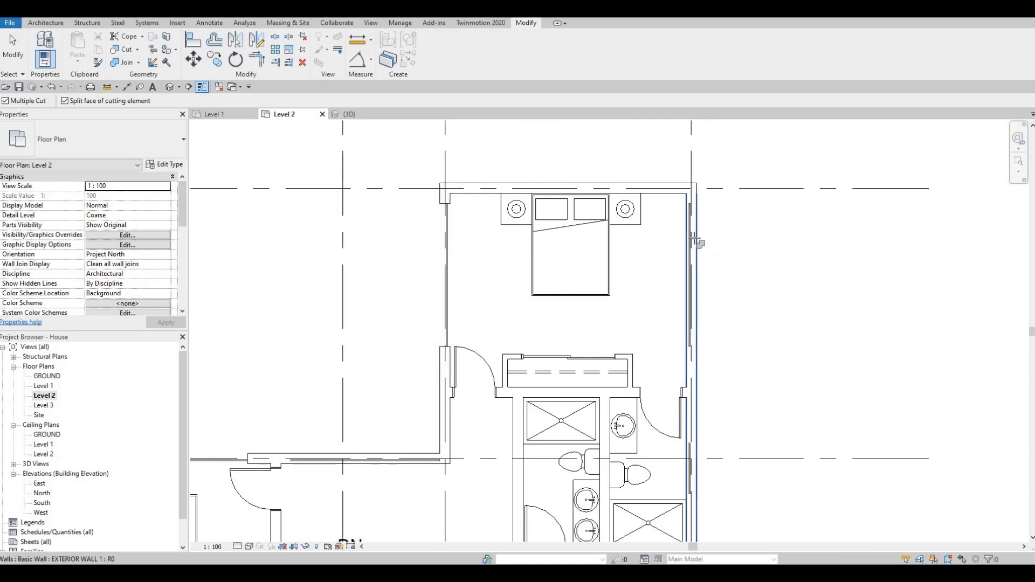
Step: Cut the right exterior wall beside the bedrooms and the bottom walls of the two lower bedrooms with their curtain walls
scroll(639, 307, down, 3)
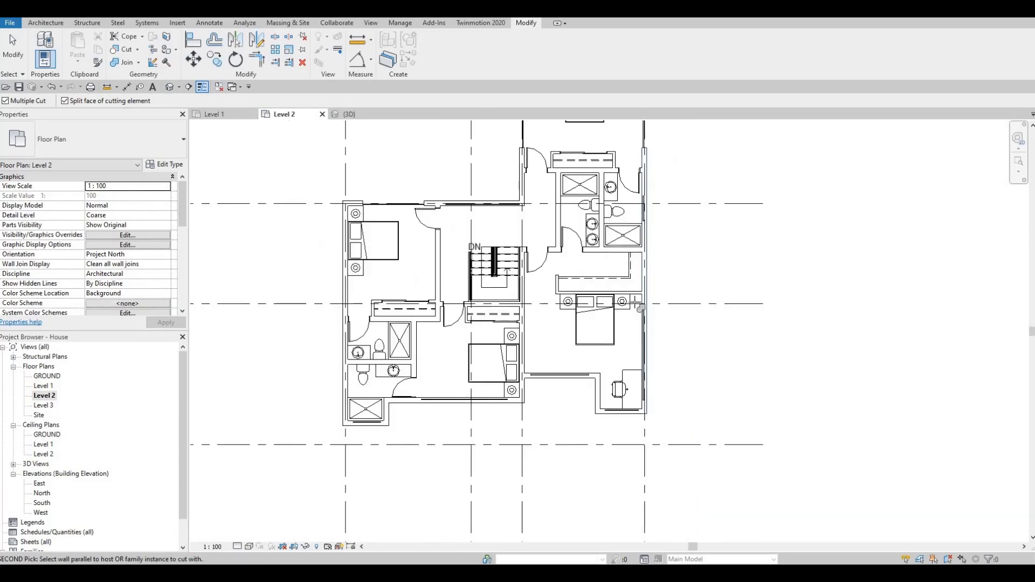
scroll(593, 316, up, 3)
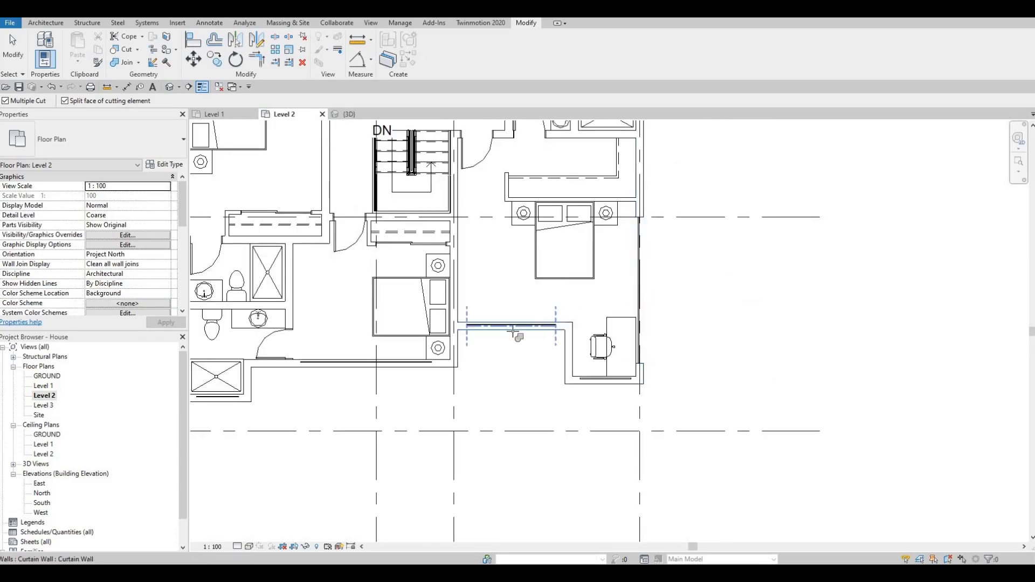
middle_drag(490, 320, 505, 312)
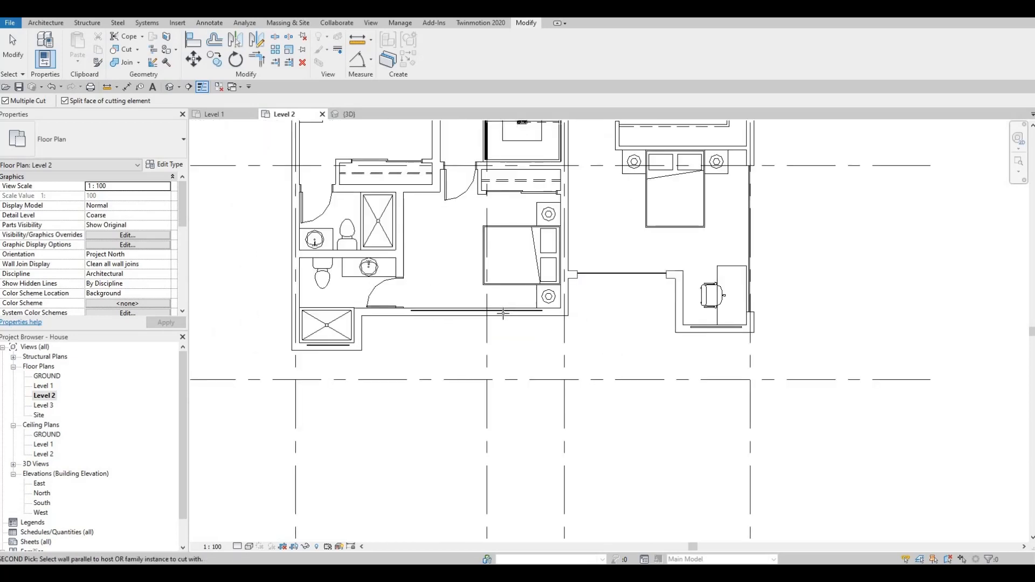
click(504, 314)
click(412, 300)
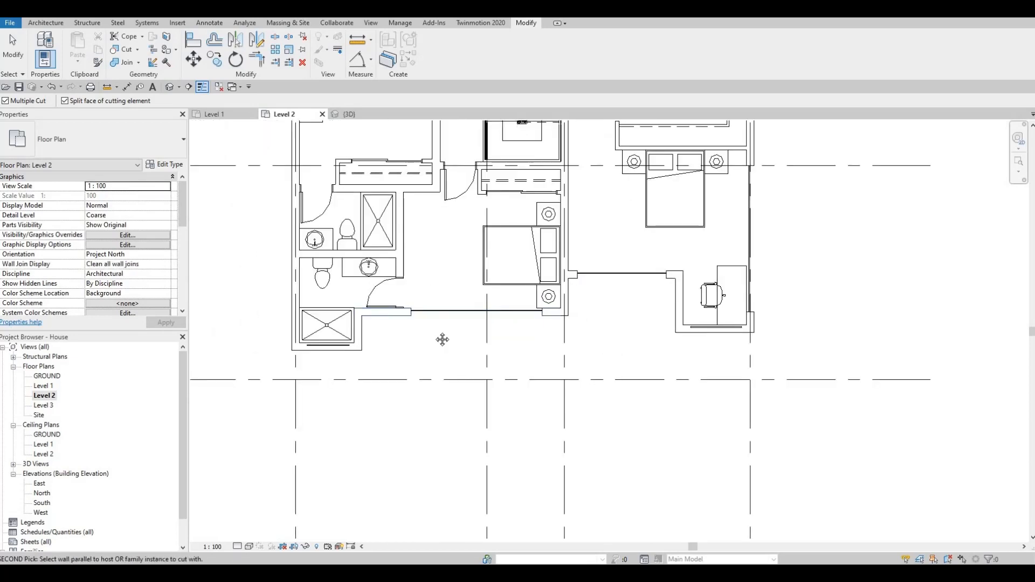
Step: Cut the exterior walls below the lower left shower and below the desk corner with their curtain walls
middle_drag(364, 411, 385, 425)
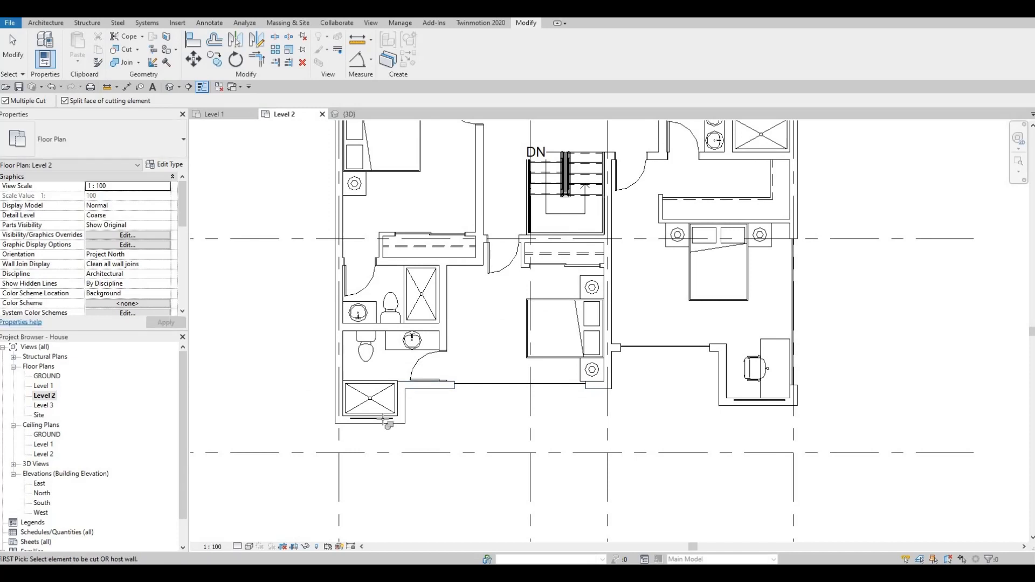
middle_drag(539, 352, 354, 468)
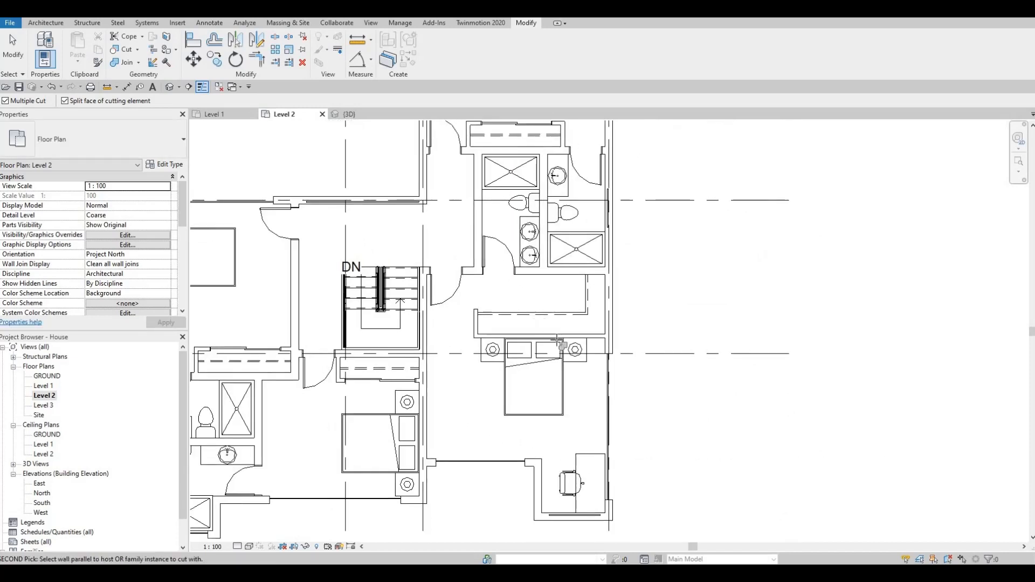
middle_drag(563, 522, 534, 403)
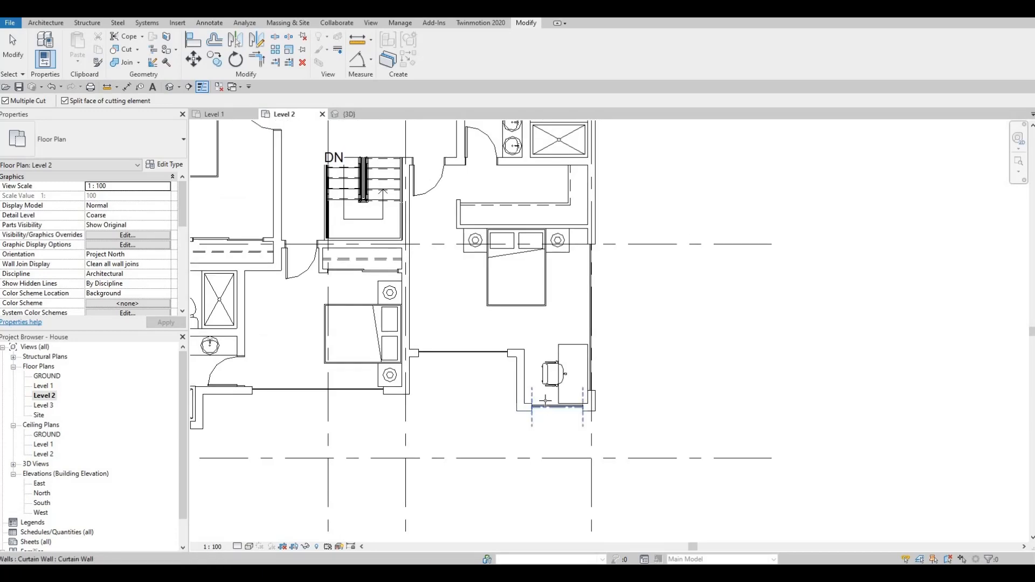
click(559, 197)
Step: Cut the right bathroom's exterior wall and the exterior wall above the stairs with their curtain walls
middle_drag(560, 198, 538, 279)
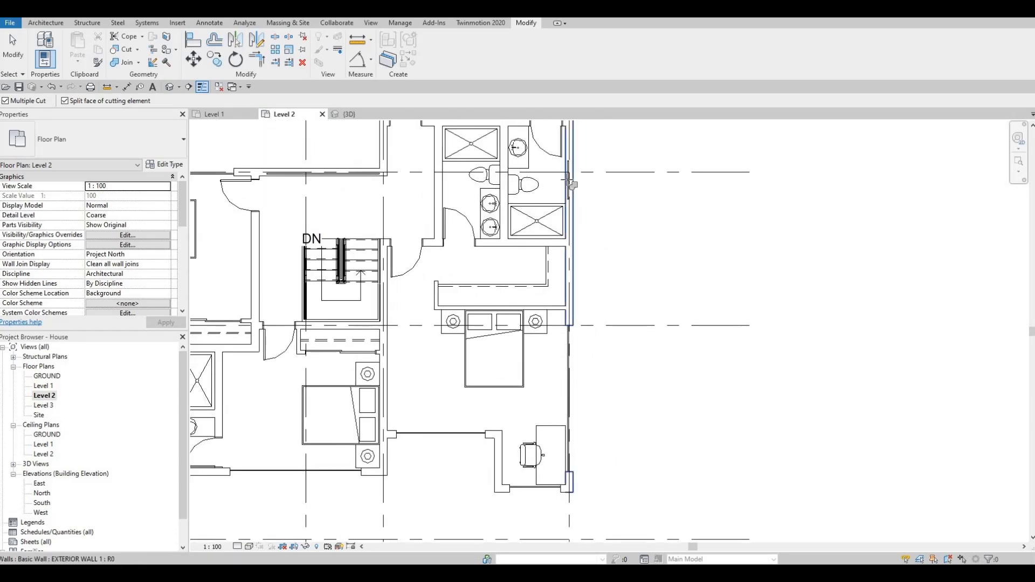
scroll(508, 266, down, 5)
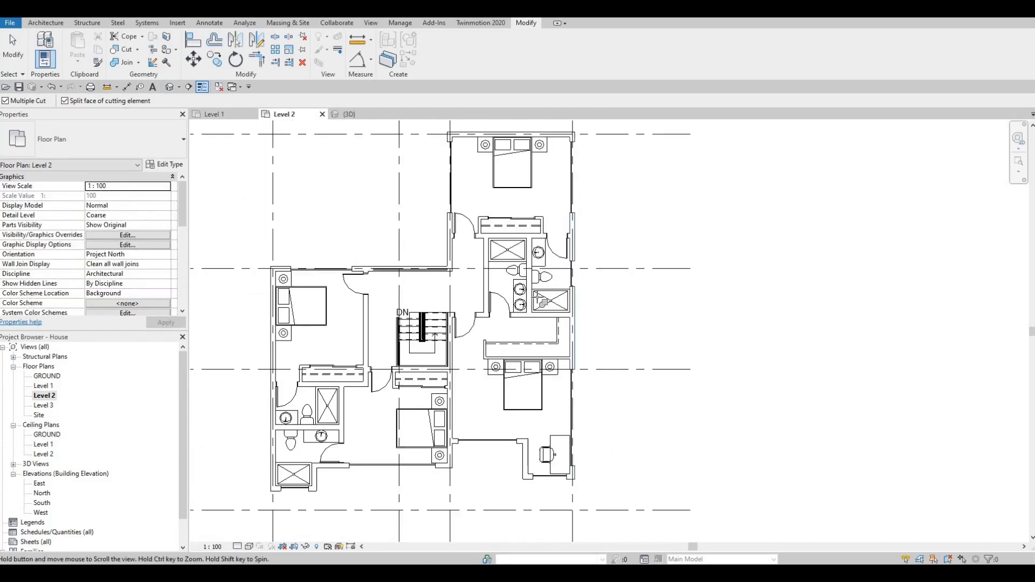
scroll(501, 279, up, 4)
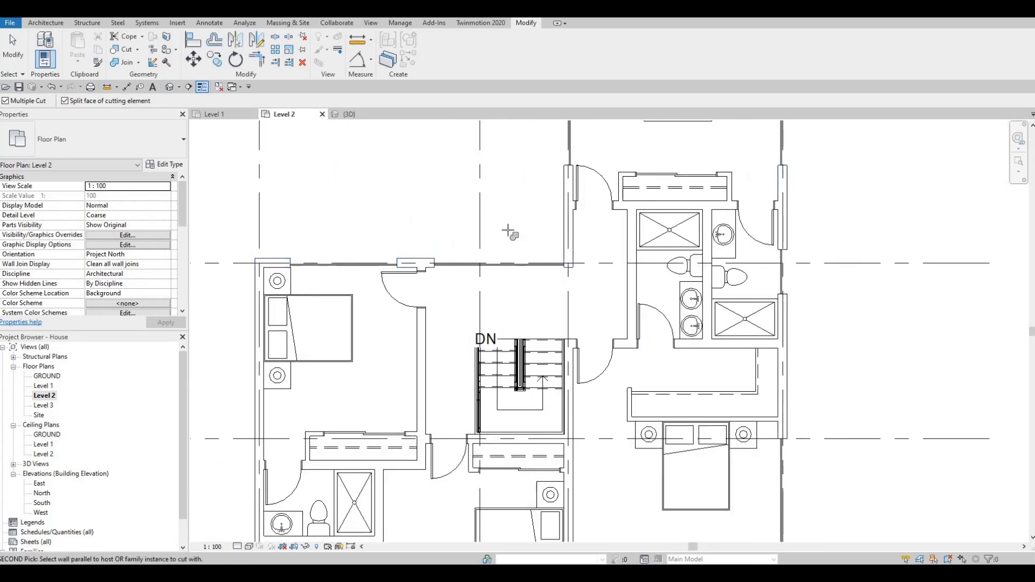
scroll(502, 229, down, 3)
key(Escape)
key(Escape)
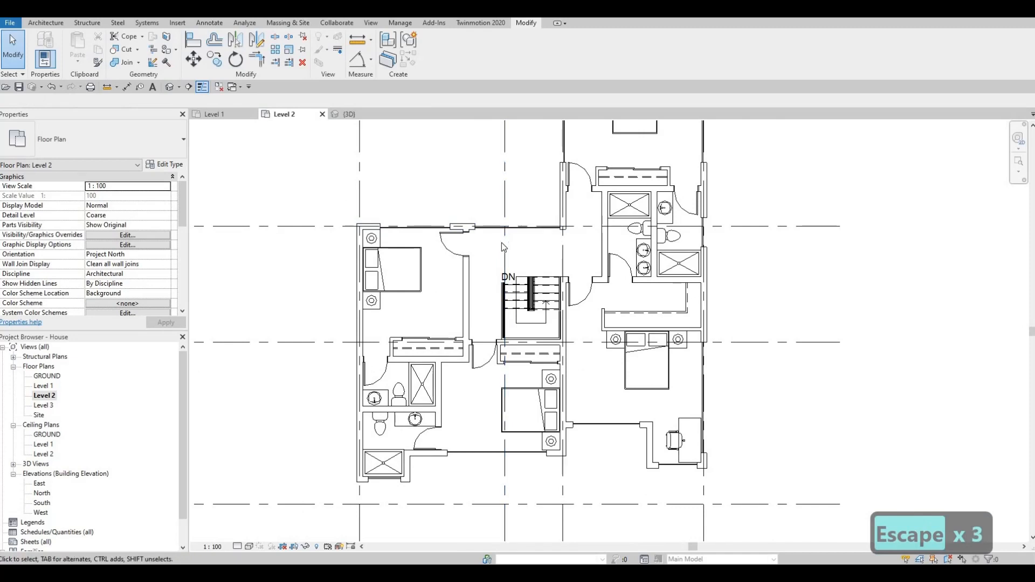
Step: In the 3D view, set the top offset of the curtain wall above the front door beside the desk corner to -400
scroll(501, 242, down, 2)
scroll(513, 243, down, 1)
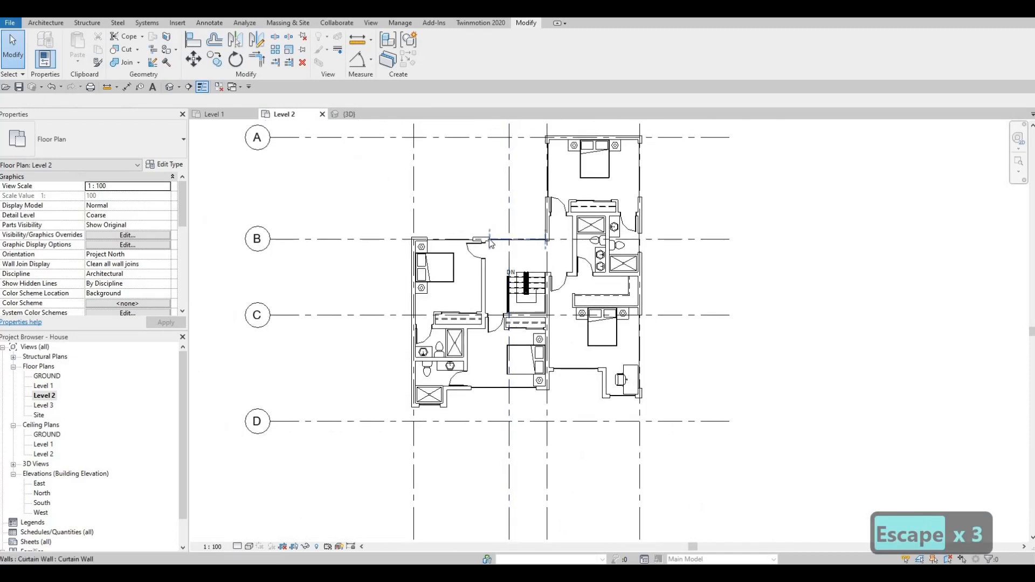
click(347, 114)
shift+middle_drag(682, 198, 639, 294)
scroll(639, 294, up, 4)
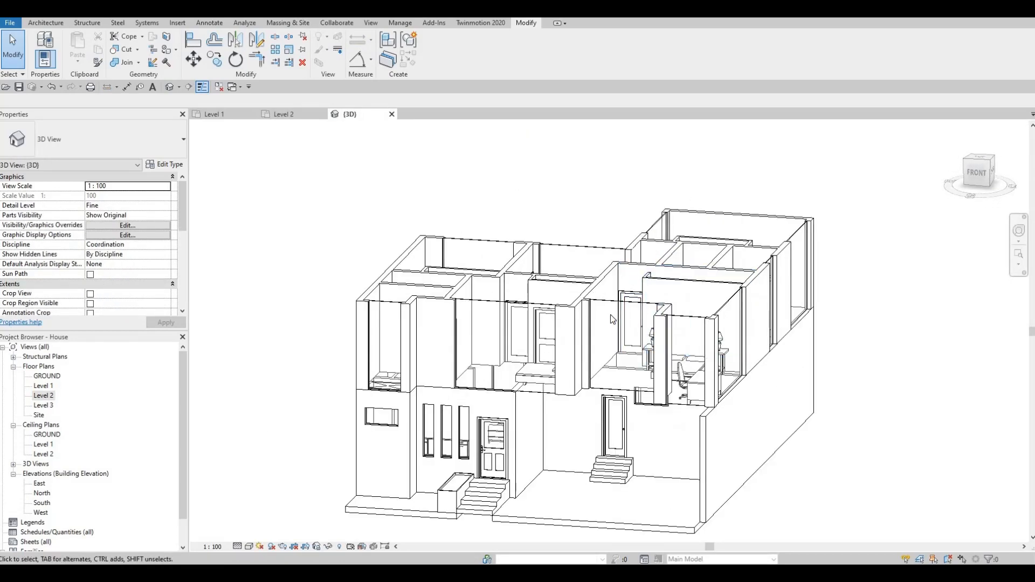
shift+middle_drag(626, 332, 534, 224)
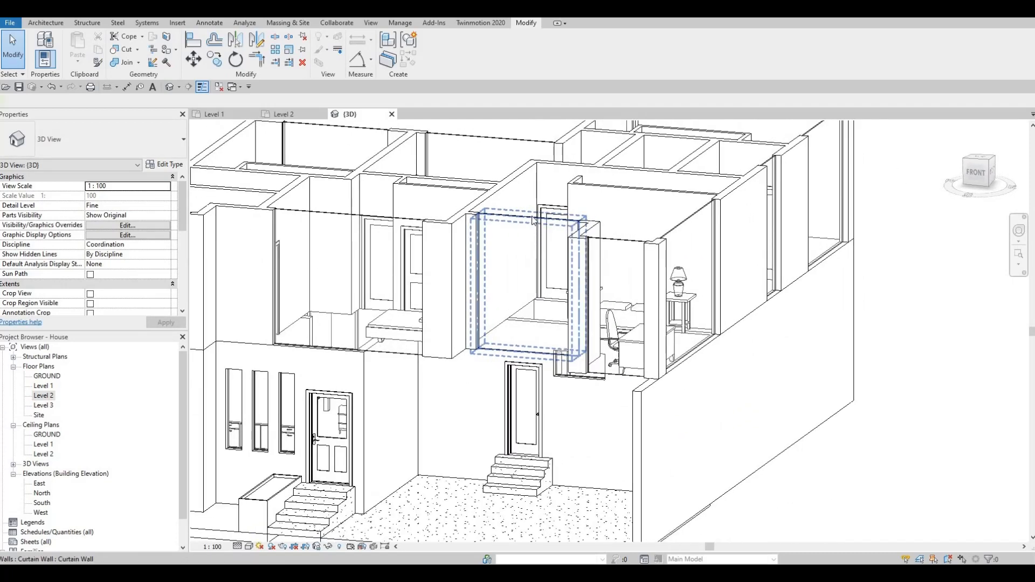
click(532, 220)
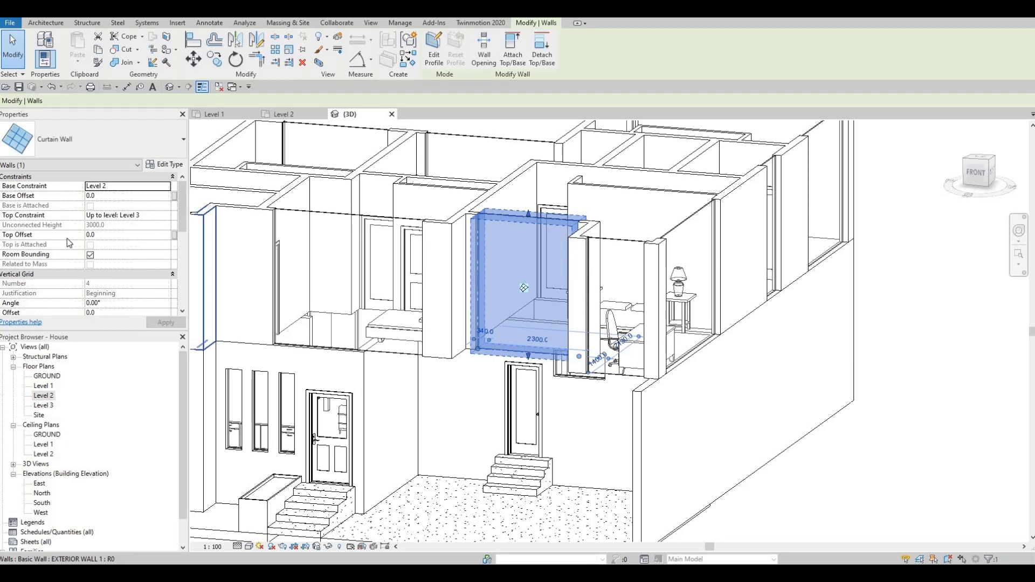
click(110, 237)
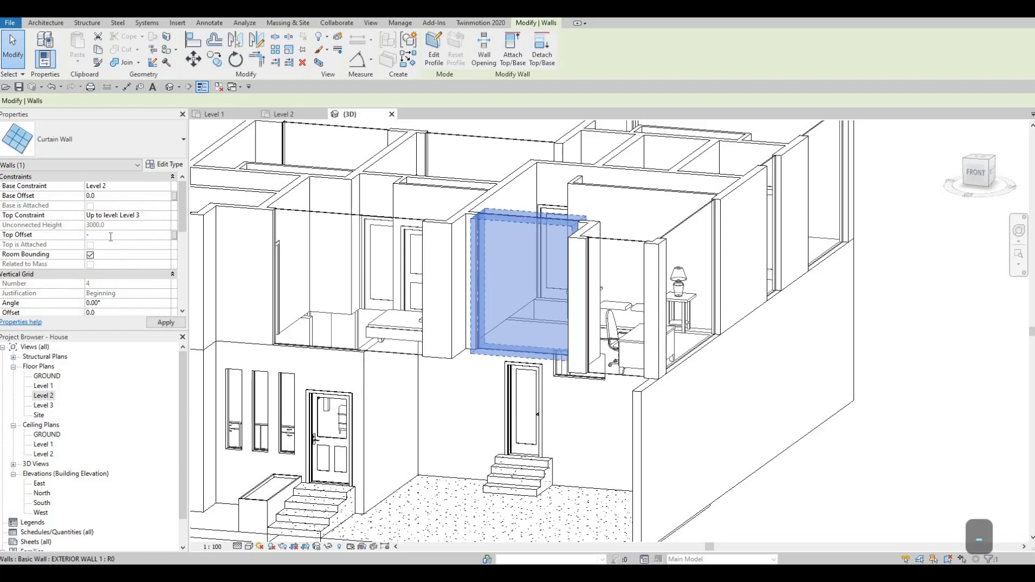
text(-400)
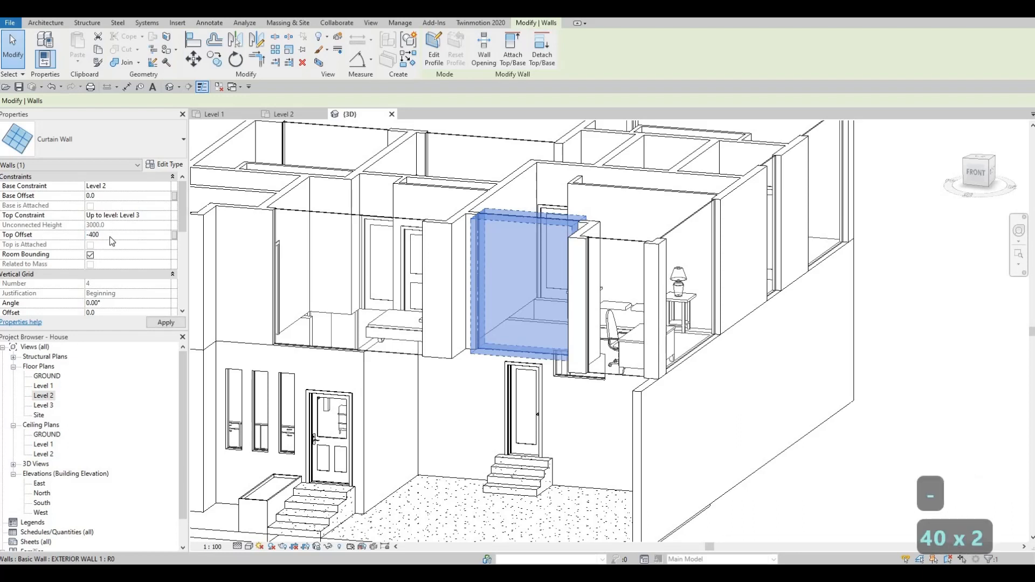
key(Return)
click(165, 322)
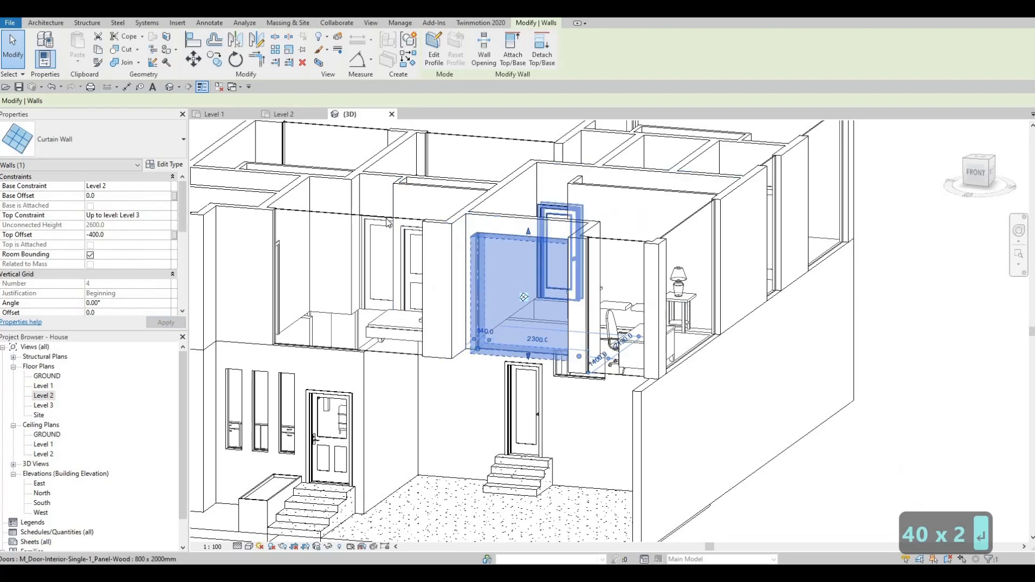
key(Escape)
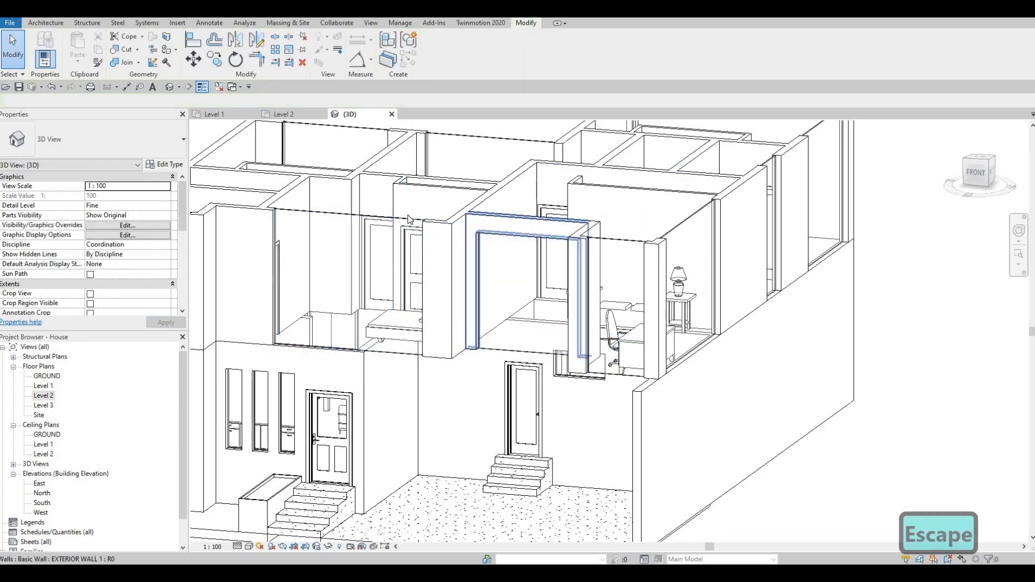
Step: Align the tops of the neighbouring front bedroom and desk corner curtain walls with the top of the lowered curtain wall
click(396, 232)
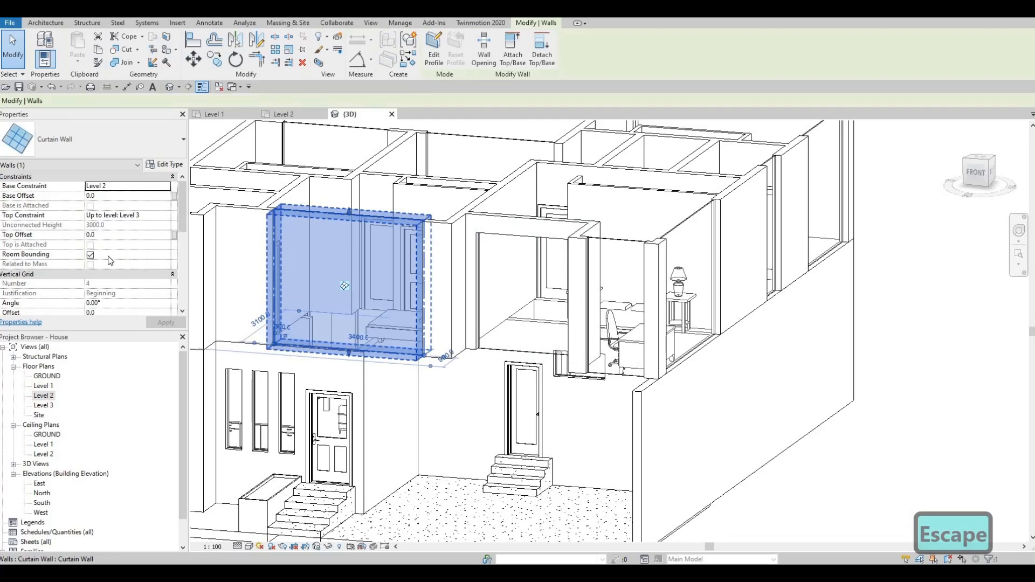
key(Escape)
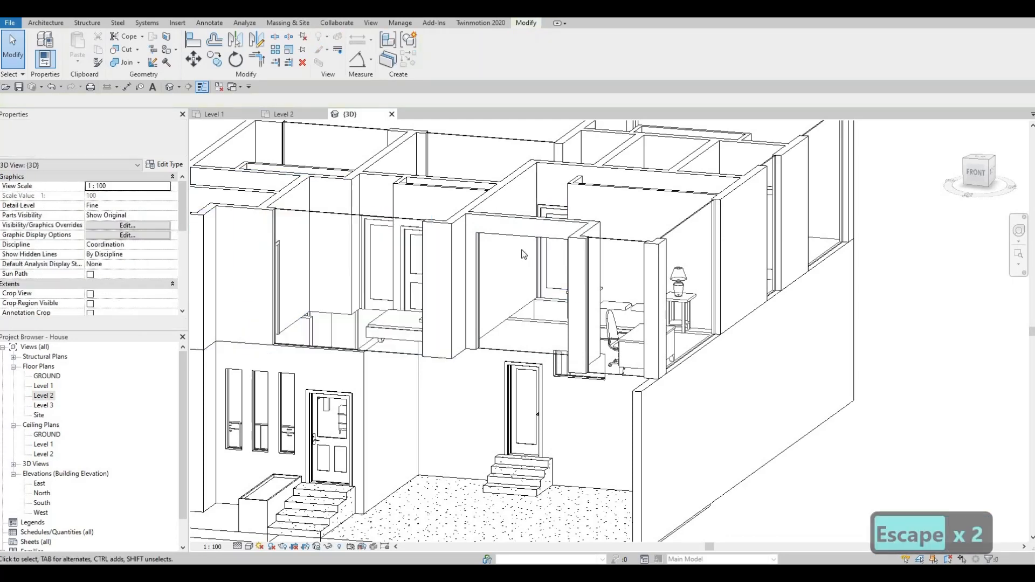
key(a)
key(l)
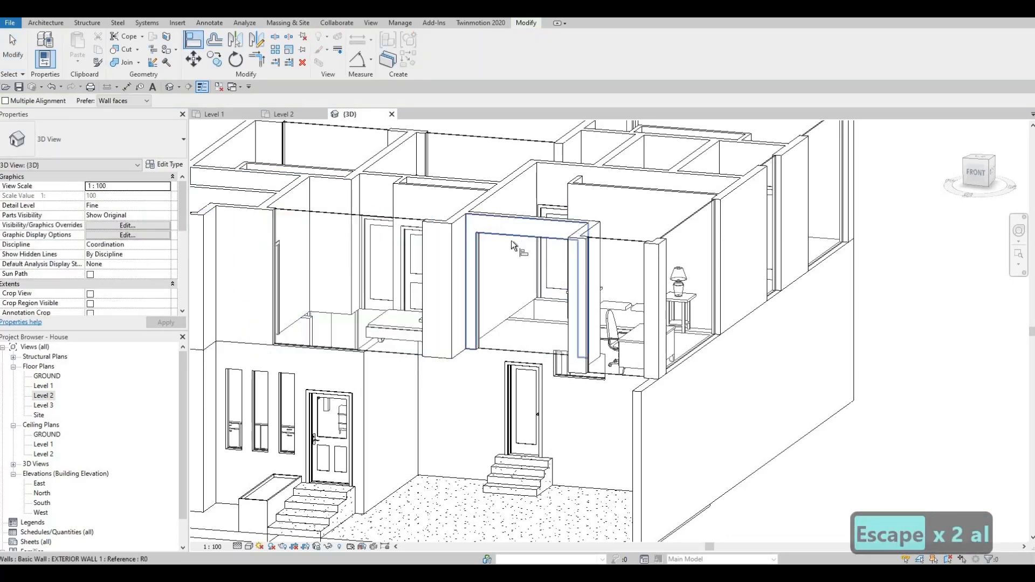
click(511, 246)
click(521, 241)
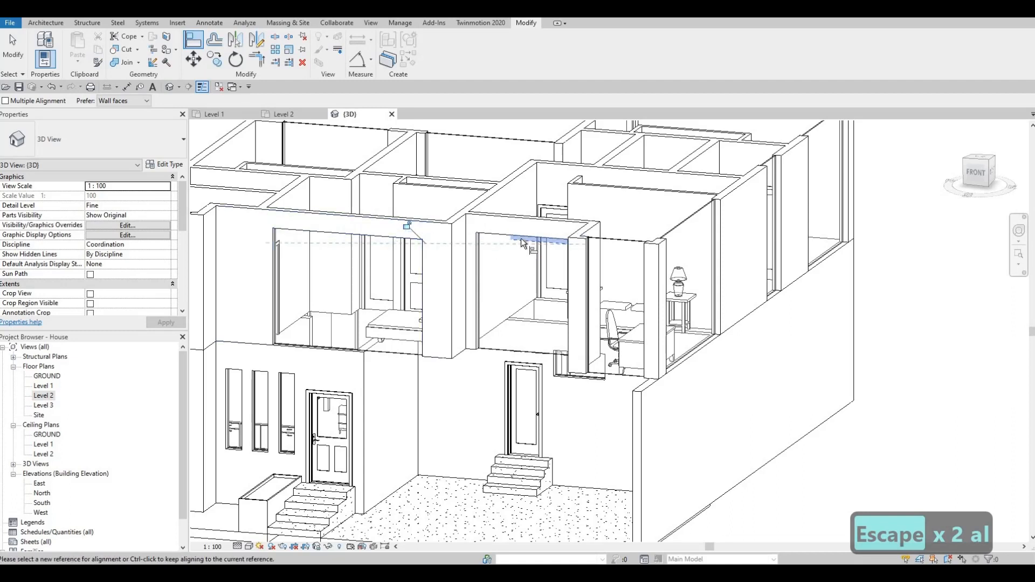
click(521, 239)
click(621, 242)
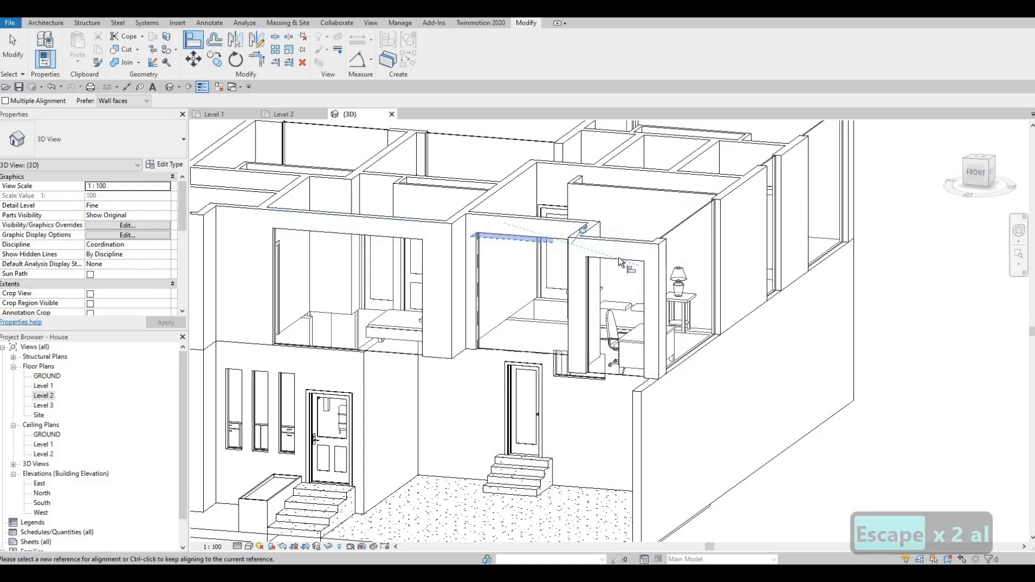
Step: Align the tops of the right side's front bedroom, bathroom and rear bedroom curtain walls with the lowered desk corner curtain wall
click(620, 262)
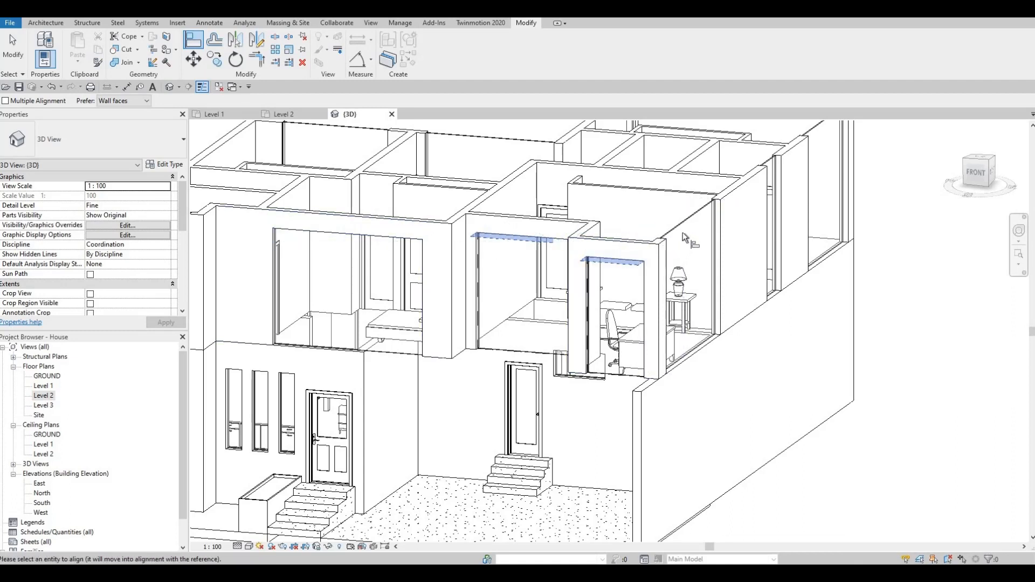
shift+middle_drag(621, 268, 651, 221)
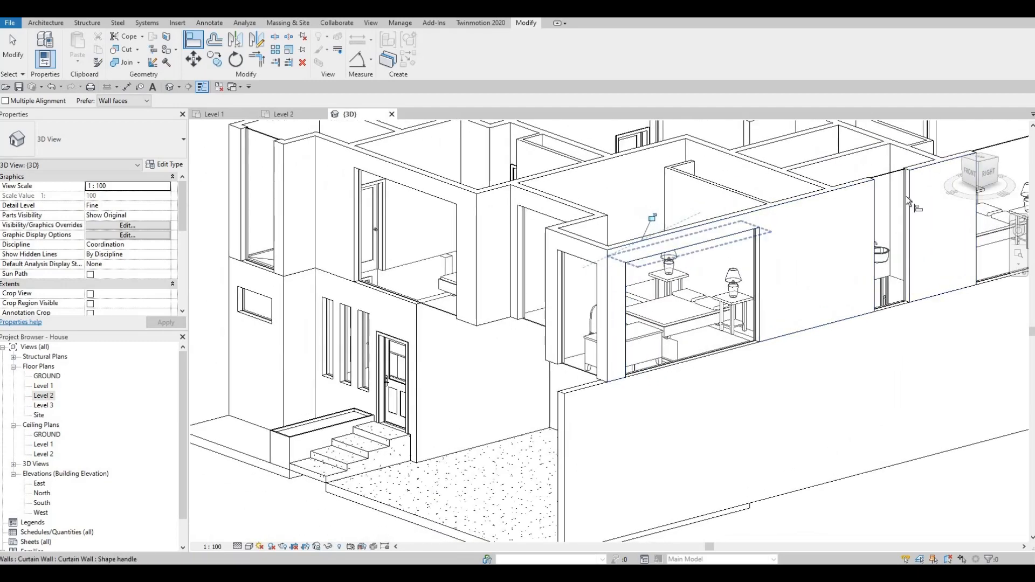
click(651, 222)
middle_drag(889, 198, 545, 258)
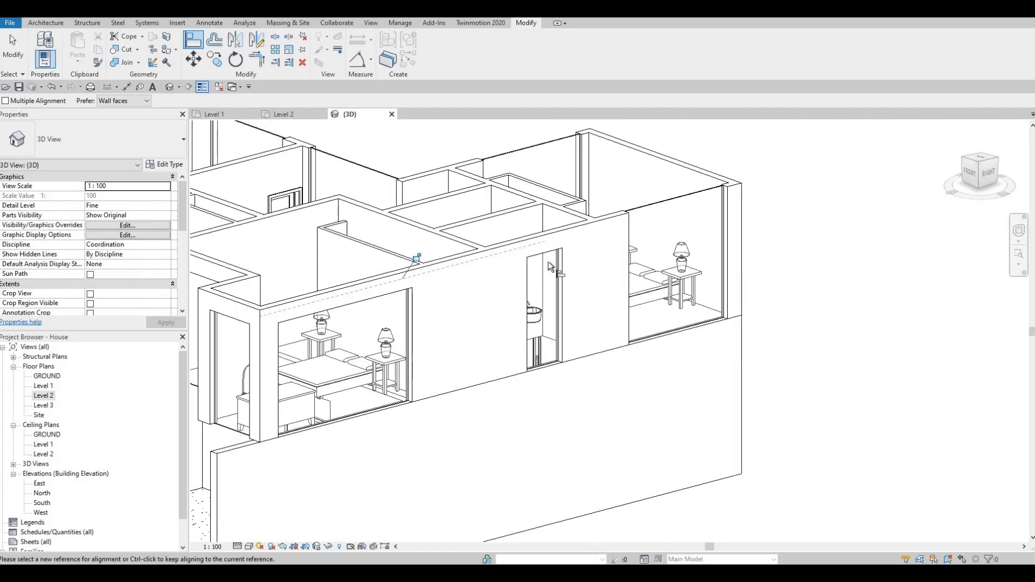
click(658, 230)
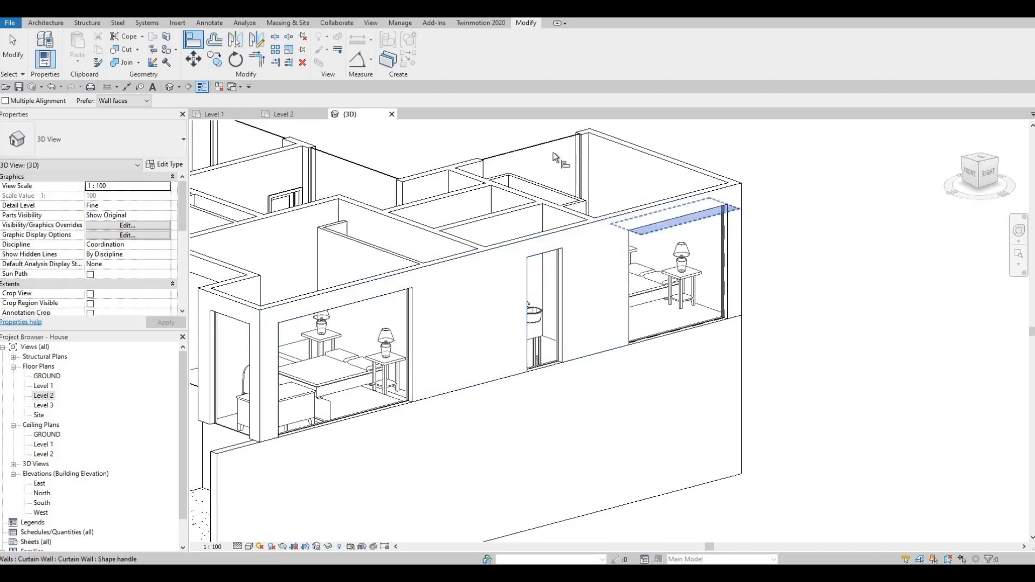
Step: Align the tops of the front left bathroom curtain wall and the curtain walls around the rear courtyard with the lowered ones
scroll(508, 294, down, 1)
middle_drag(508, 295, 587, 270)
scroll(586, 270, down, 2)
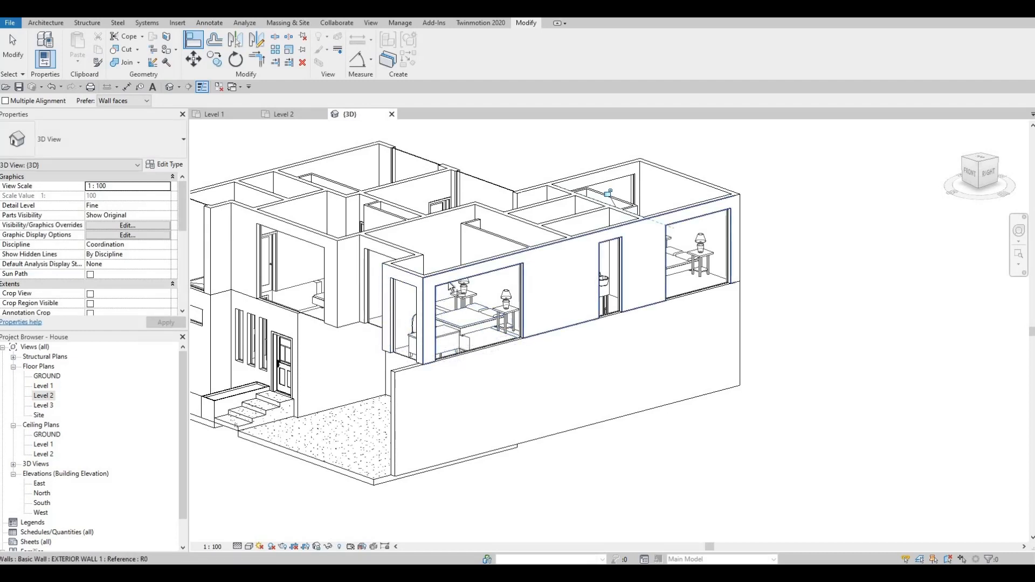
click(426, 289)
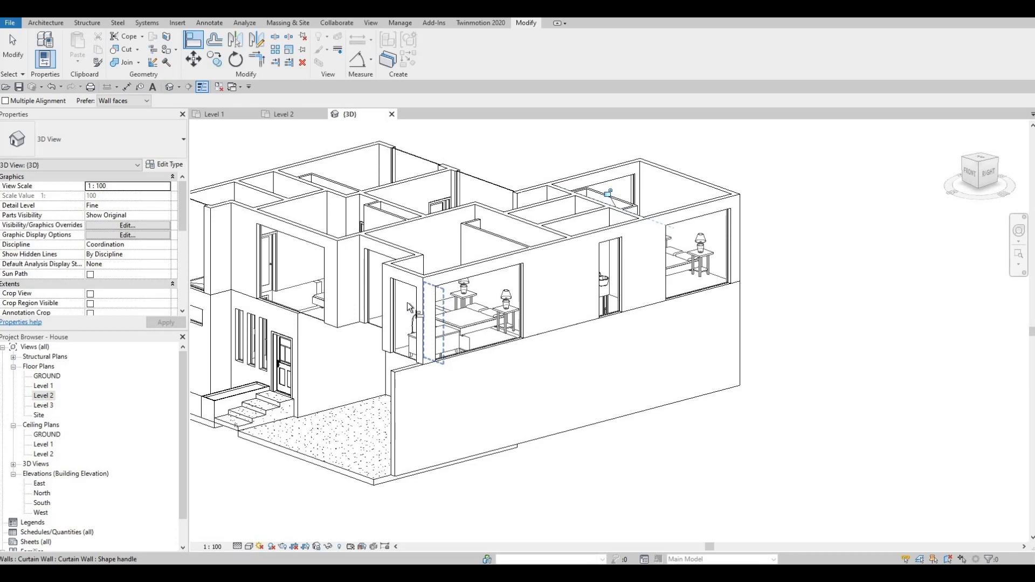
shift+middle_drag(426, 309, 398, 298)
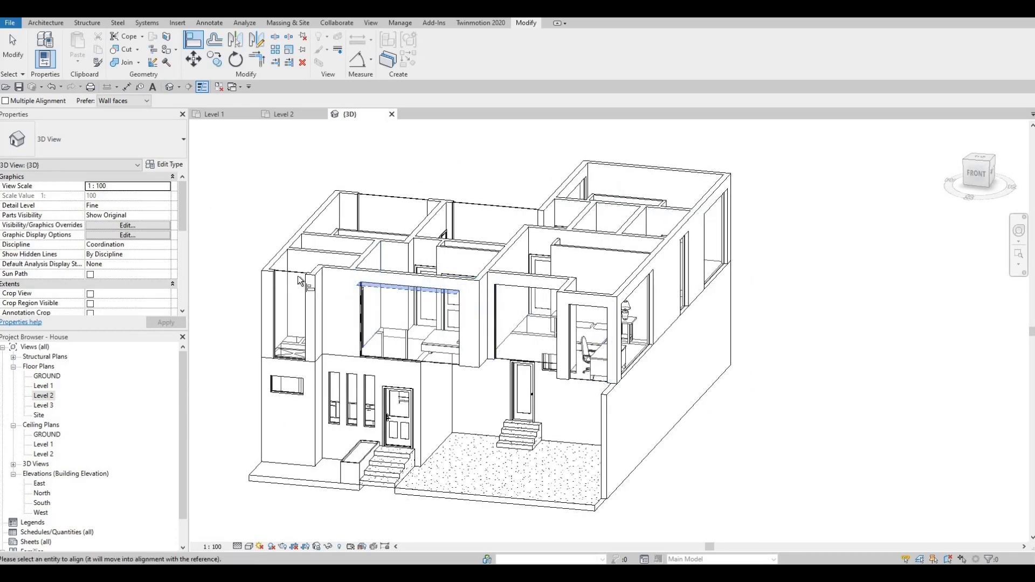
shift+middle_drag(300, 331, 776, 368)
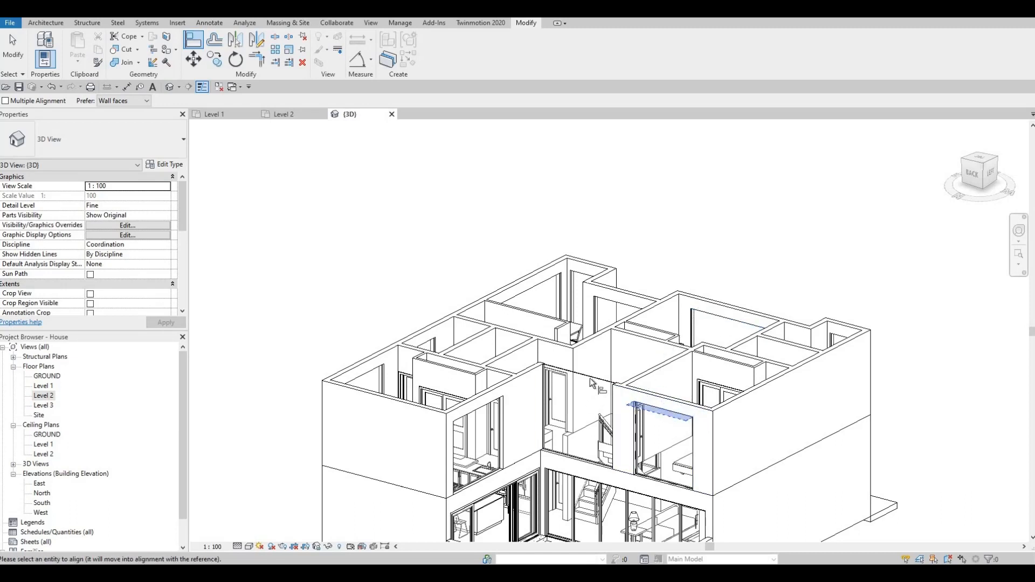
click(475, 408)
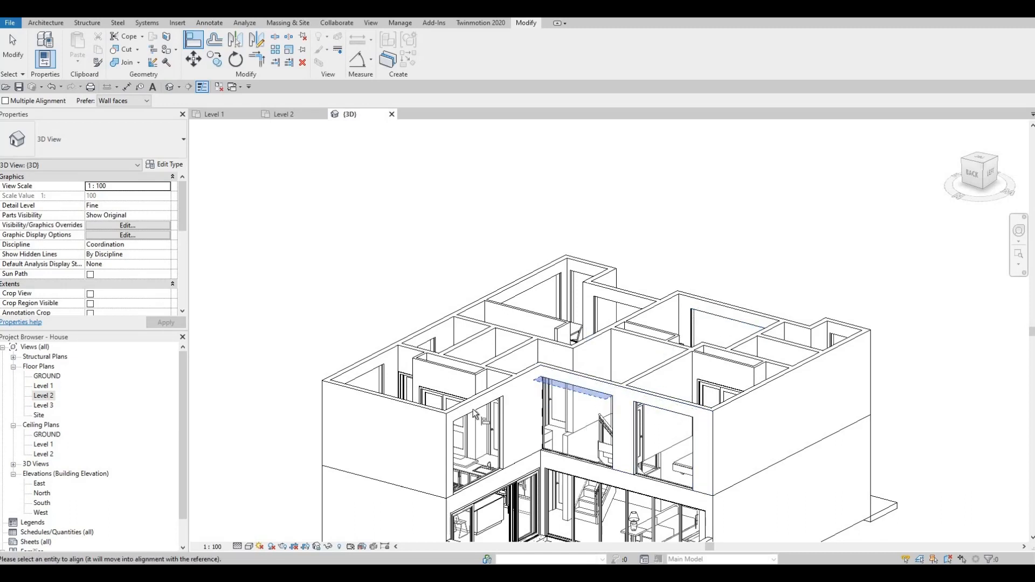
scroll(483, 389, down, 3)
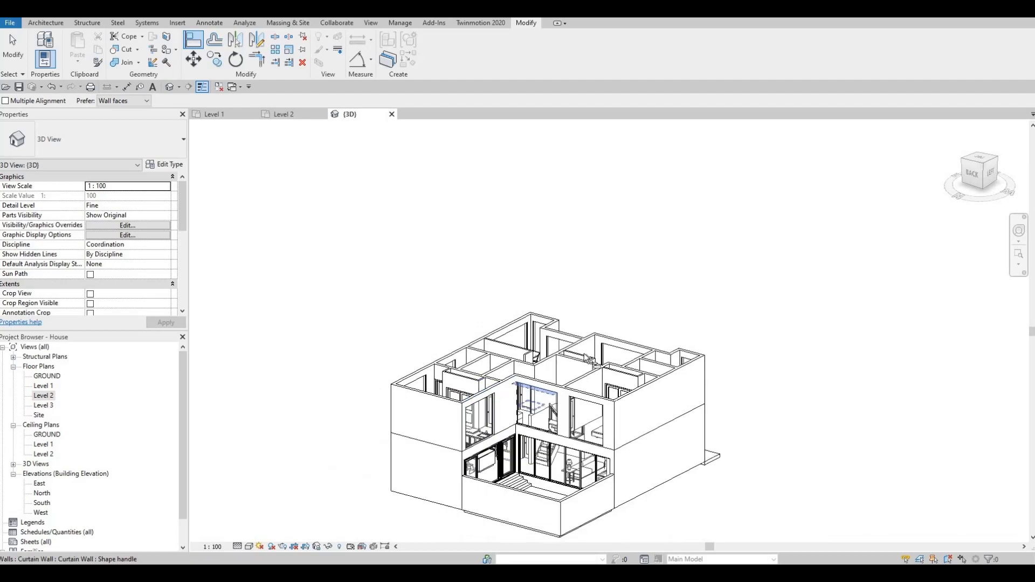
shift+middle_drag(483, 389, 518, 389)
mouse_move(648, 327)
shift+middle_down()
mouse_move(600, 327)
mouse_move(655, 342)
shift+middle_up()
key(Escape)
Step: Raise the base of the desk corner's front curtain wall to about mid-height of the wall, leaving a shorter window
key(Escape)
scroll(600, 327, up, 5)
scroll(566, 317, down, 3)
scroll(602, 386, up, 2)
key(Escape)
key(Escape)
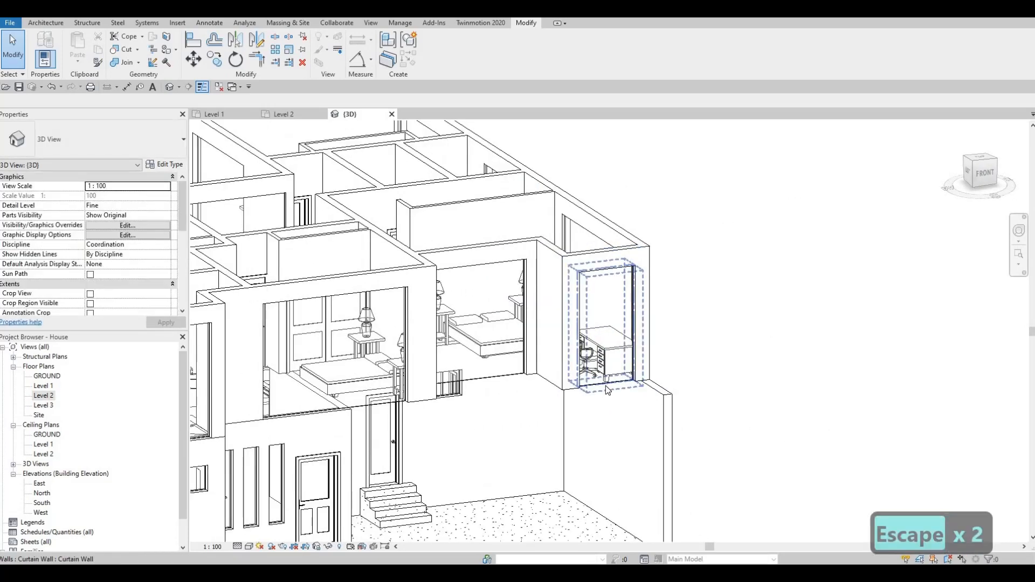
key(Escape)
click(606, 385)
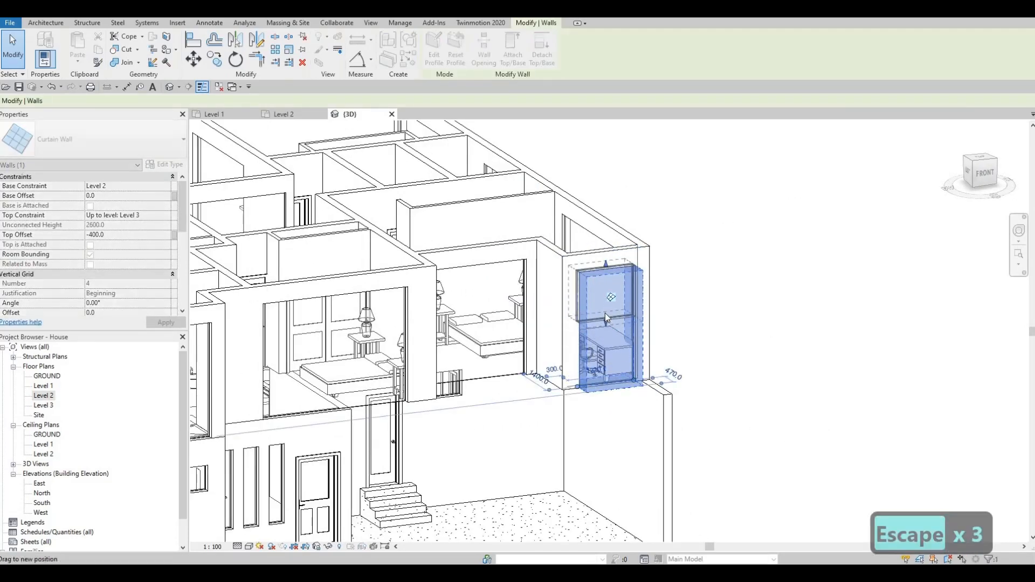
key(Escape)
key(Escape)
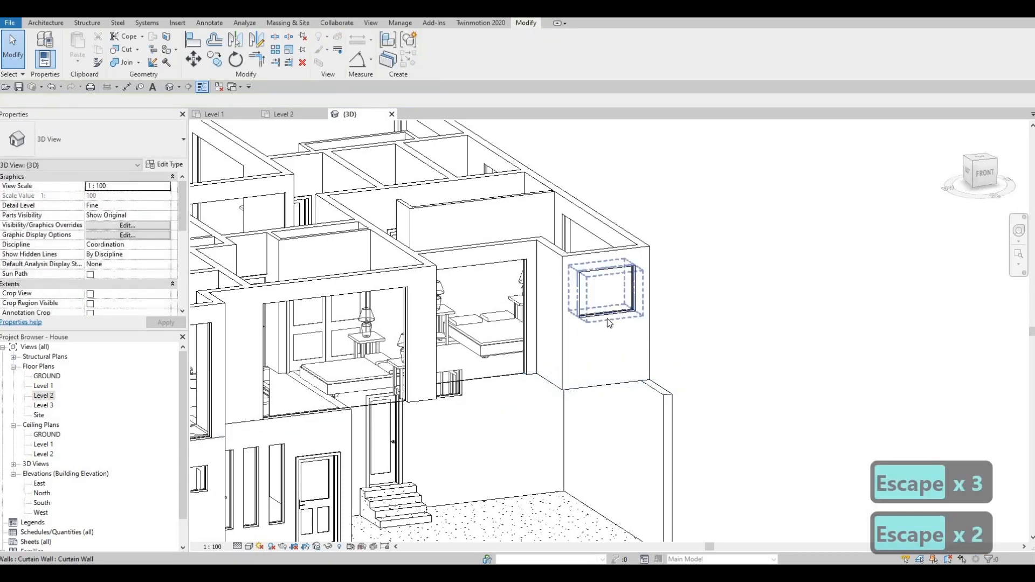
click(608, 322)
key(Escape)
middle_drag(640, 322, 711, 311)
scroll(711, 311, down, 1)
key(Escape)
key(Escape)
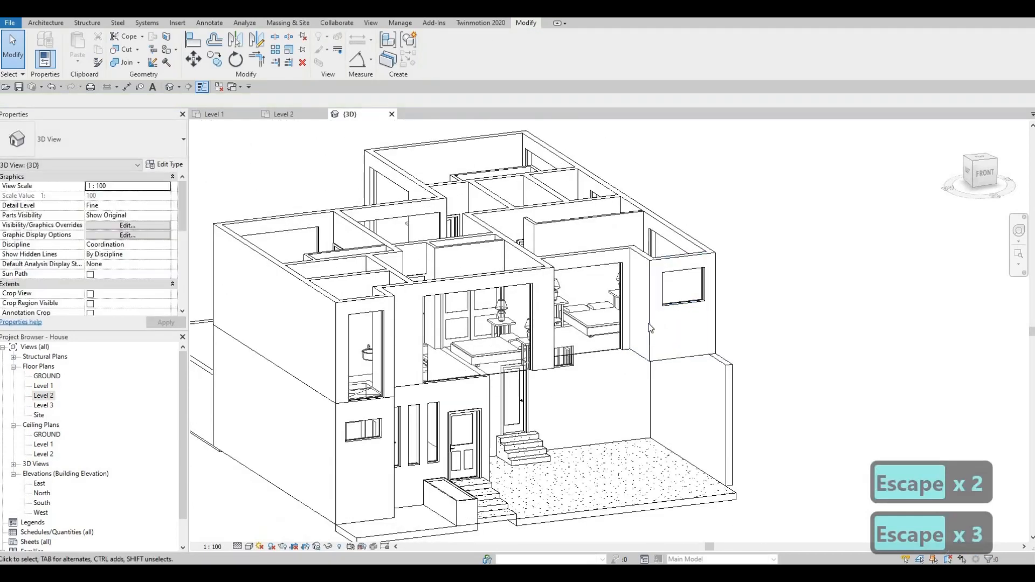
Step: Raise the base of the front left bathroom's curtain wall and set its base offset to 2000
click(370, 399)
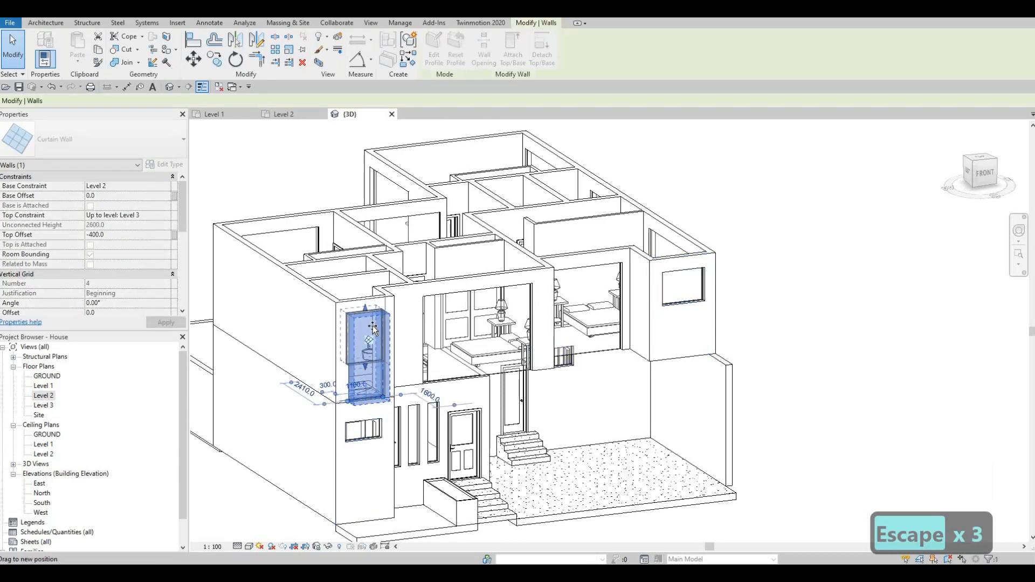
drag(360, 337, 360, 337)
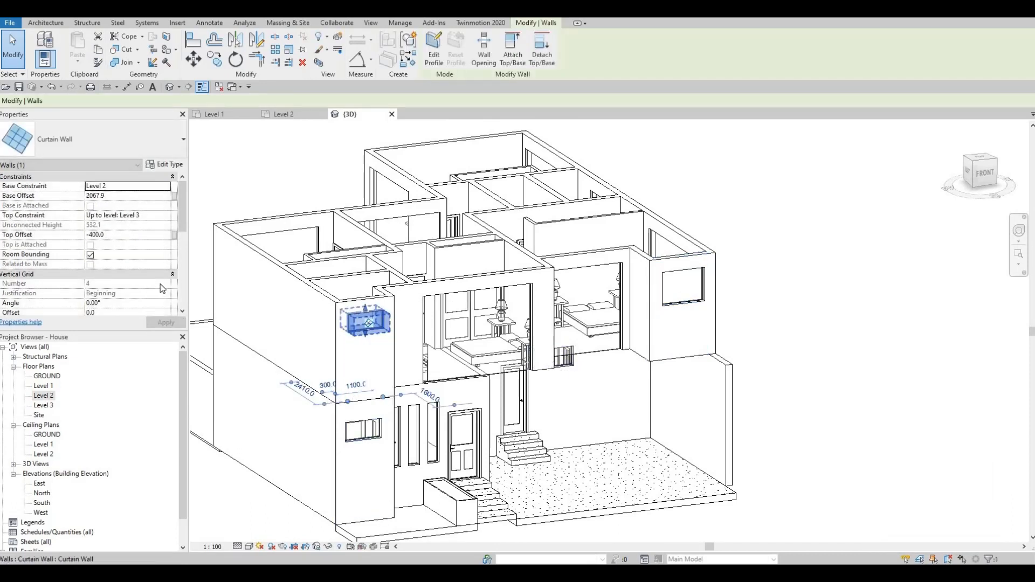
click(126, 196)
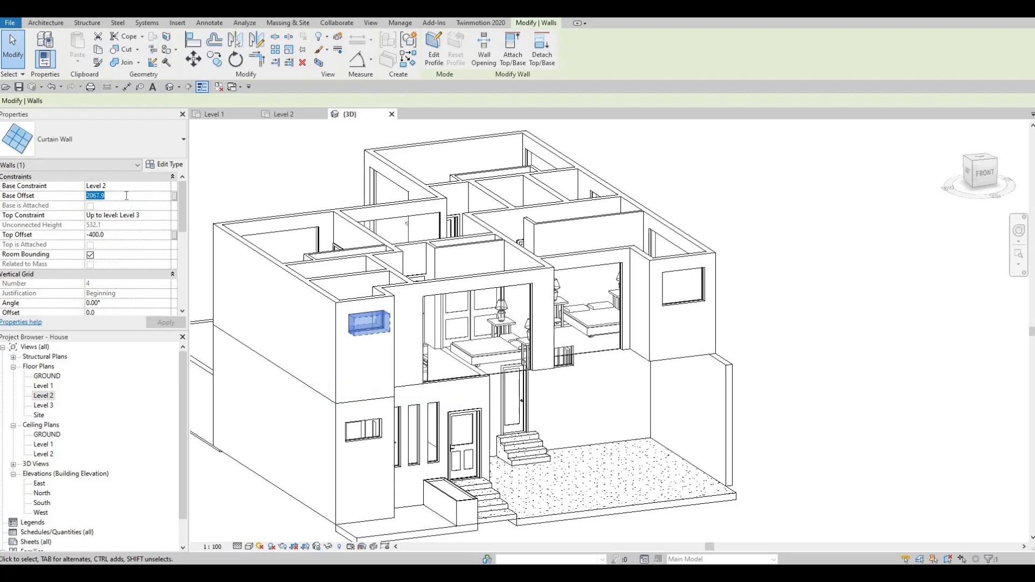
text(2000)
key(Return)
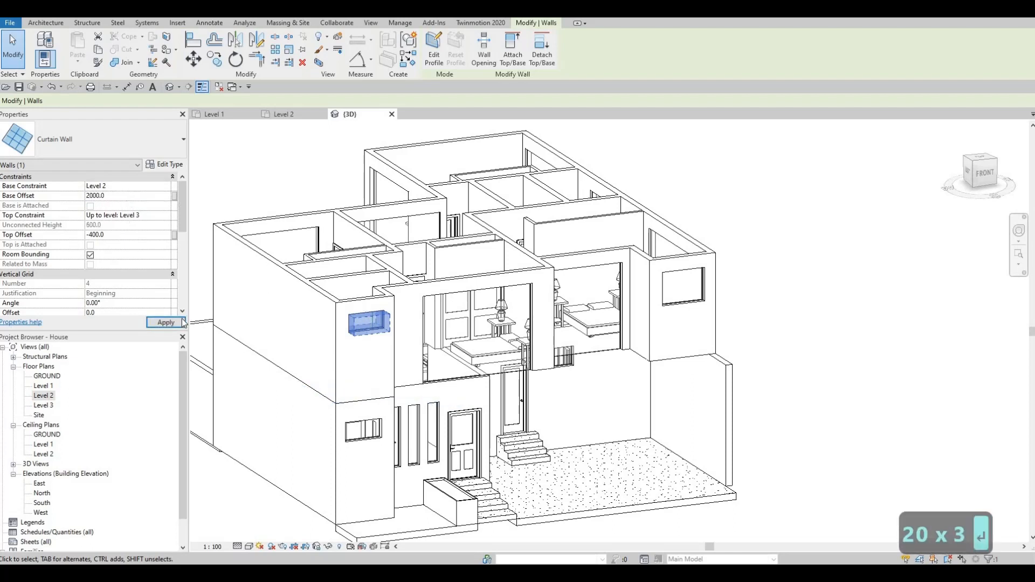
key(Escape)
key(Escape)
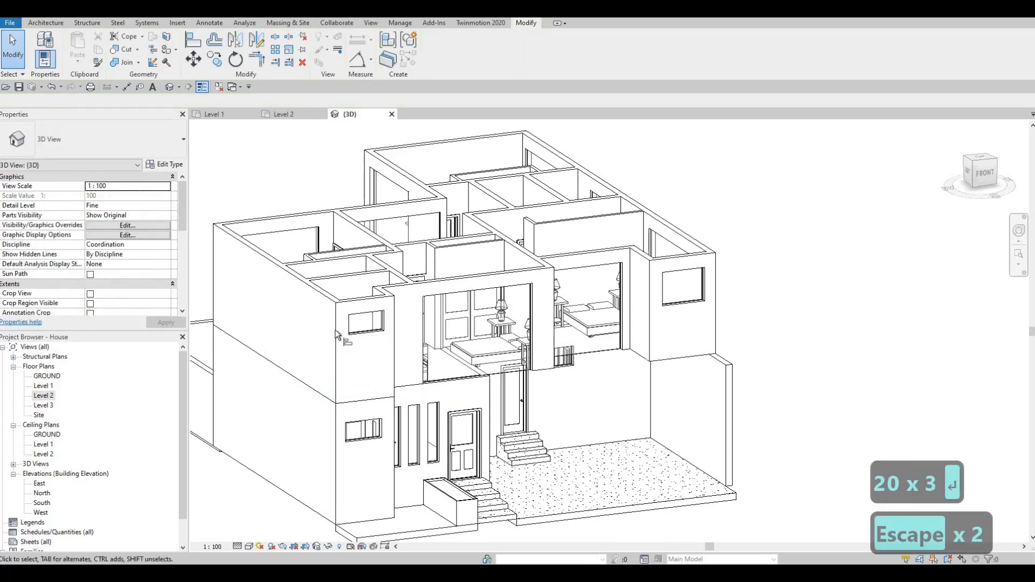
Step: Align the base of the right side bathroom's curtain wall with the raised base of the front left bathroom window
key(a)
key(l)
click(367, 333)
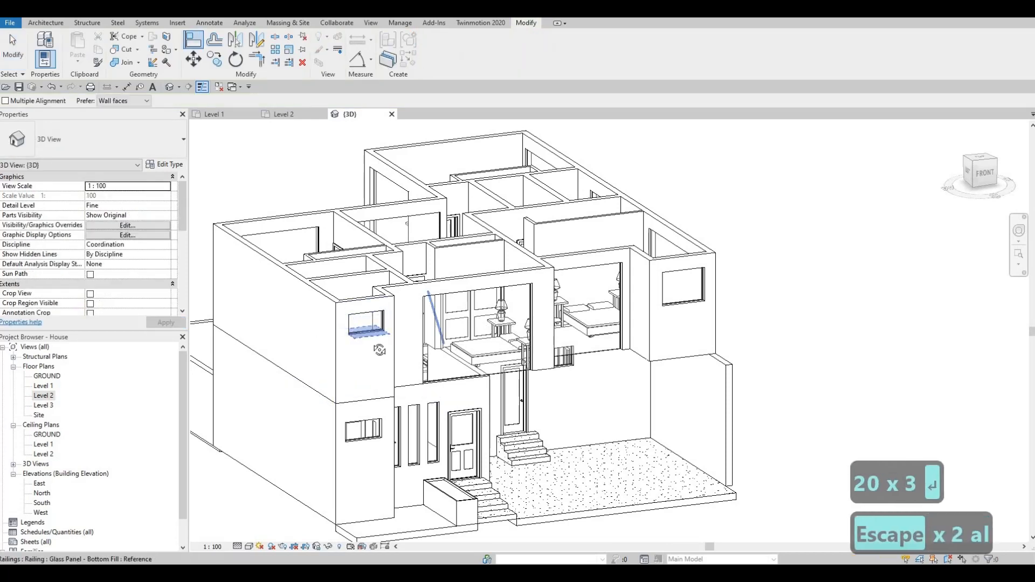
shift+middle_drag(738, 328, 570, 341)
middle_drag(841, 399, 577, 331)
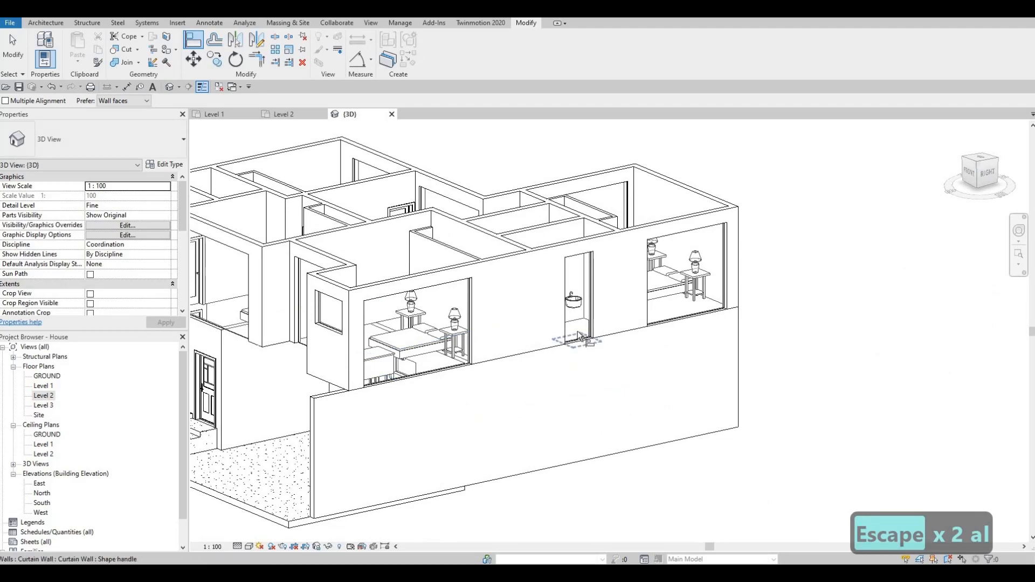
click(567, 336)
key(Escape)
scroll(562, 329, down, 1)
shift+middle_drag(514, 372, 521, 372)
key(Escape)
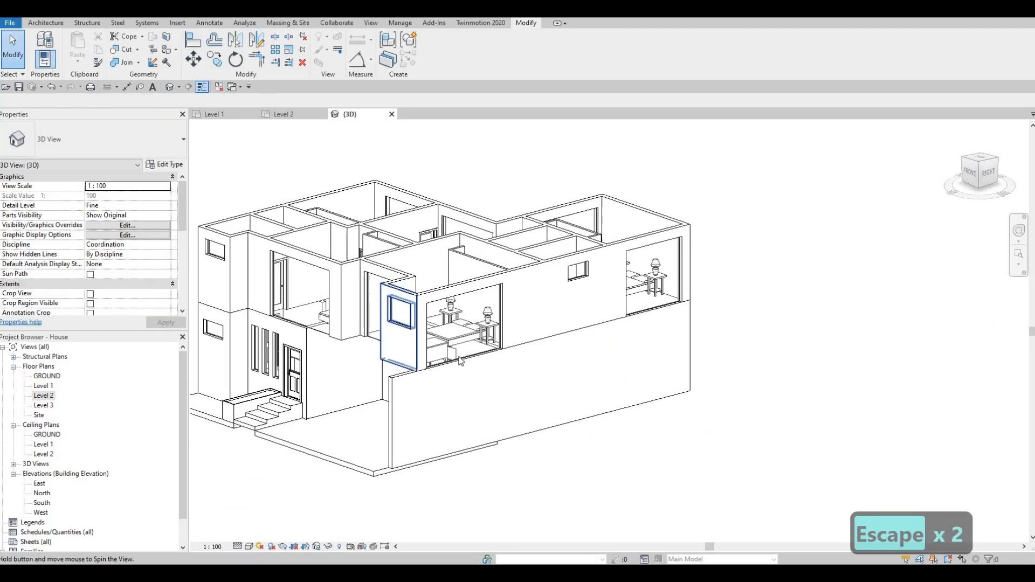
Step: Raise the base of the right side's rear bedroom curtain wall and set its base offset to 400
shift+middle_drag(383, 344, 422, 358)
shift+middle_drag(366, 340, 329, 336)
key(Escape)
scroll(334, 336, up, 1)
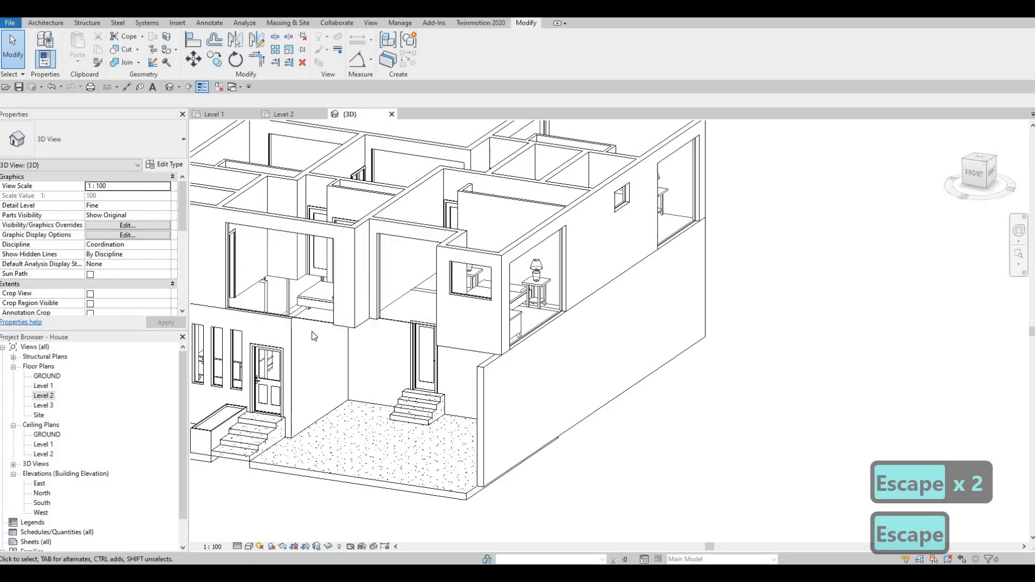
shift+middle_drag(318, 331, 528, 316)
scroll(415, 338, down, 4)
scroll(530, 321, up, 5)
click(518, 325)
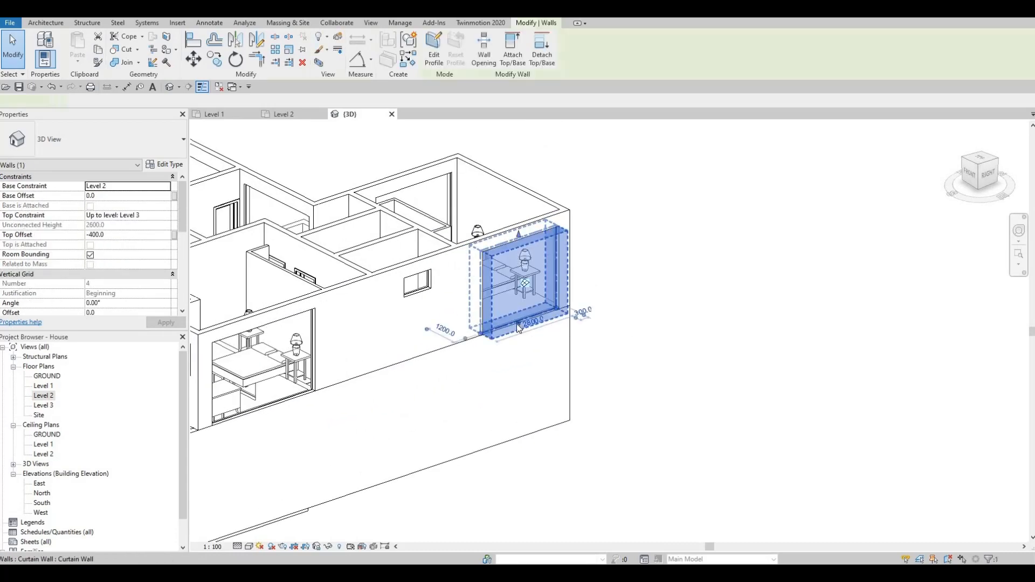
drag(516, 308, 409, 295)
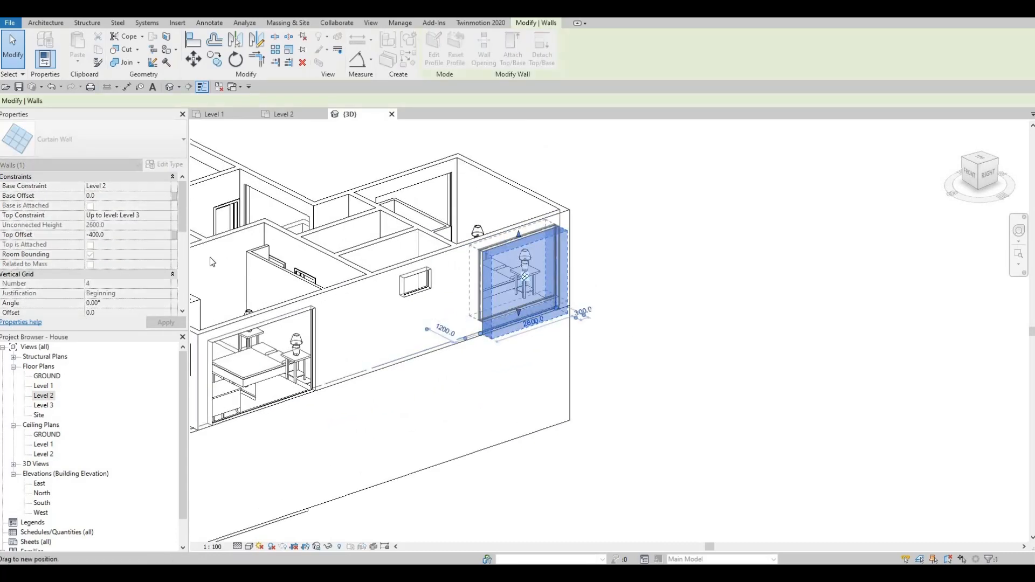
click(123, 195)
text(400)
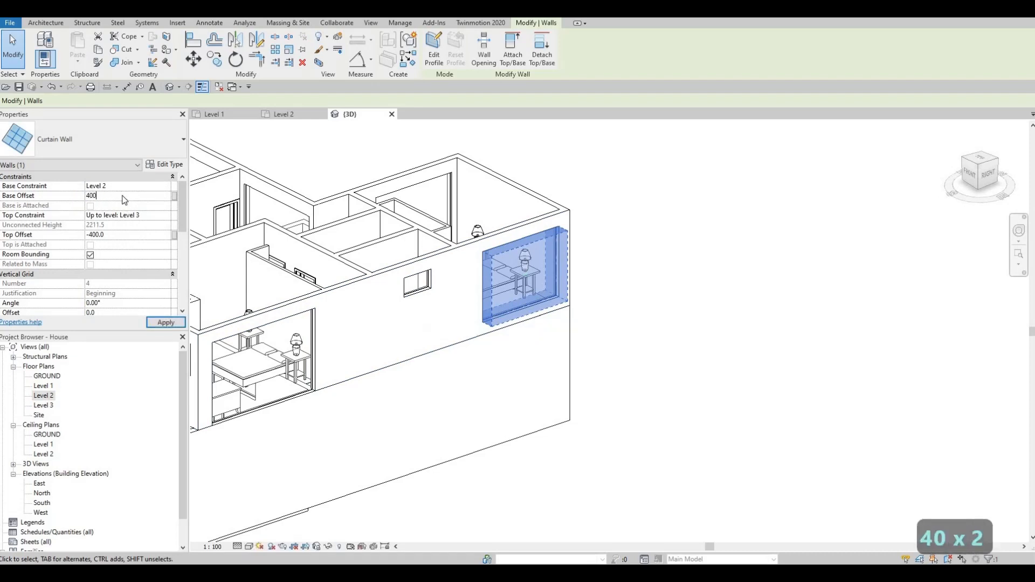
key(Return)
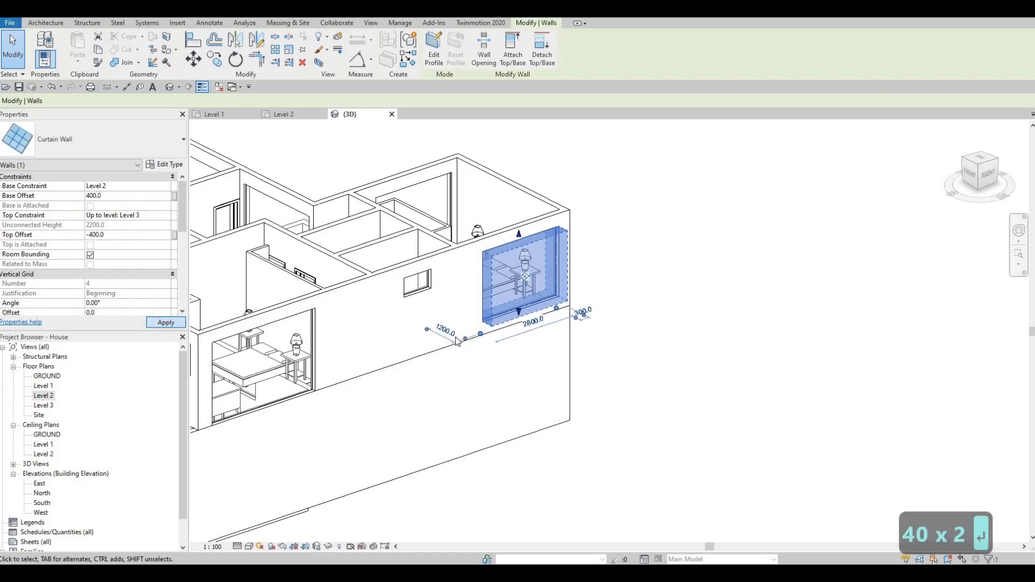
key(Escape)
key(Escape)
Step: Align the bases of the three upper curtain walls around the rear courtyard with the raised rear bedroom curtain wall
key(a)
key(l)
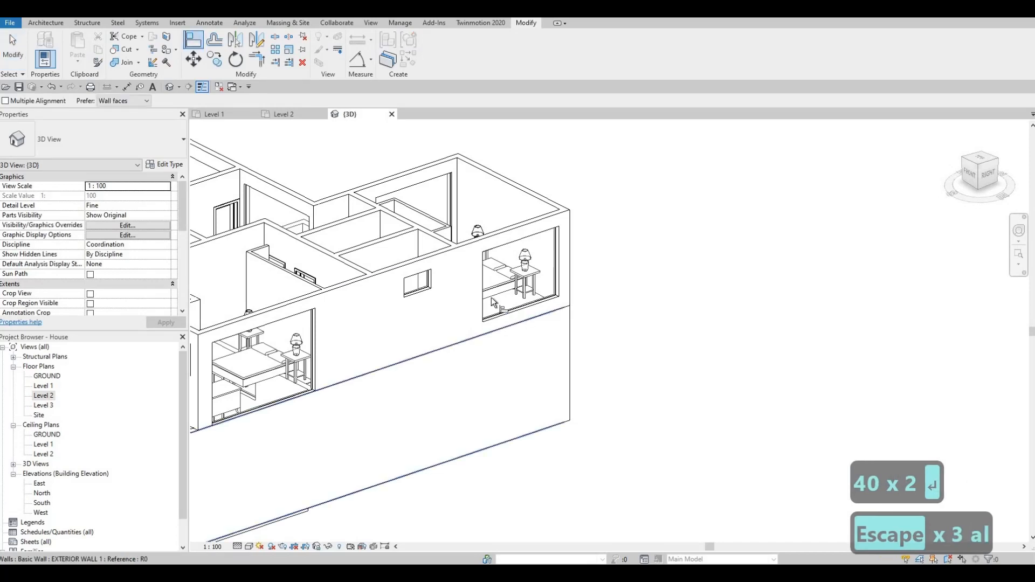
shift+middle_drag(533, 316, 423, 262)
middle_drag(423, 262, 611, 162)
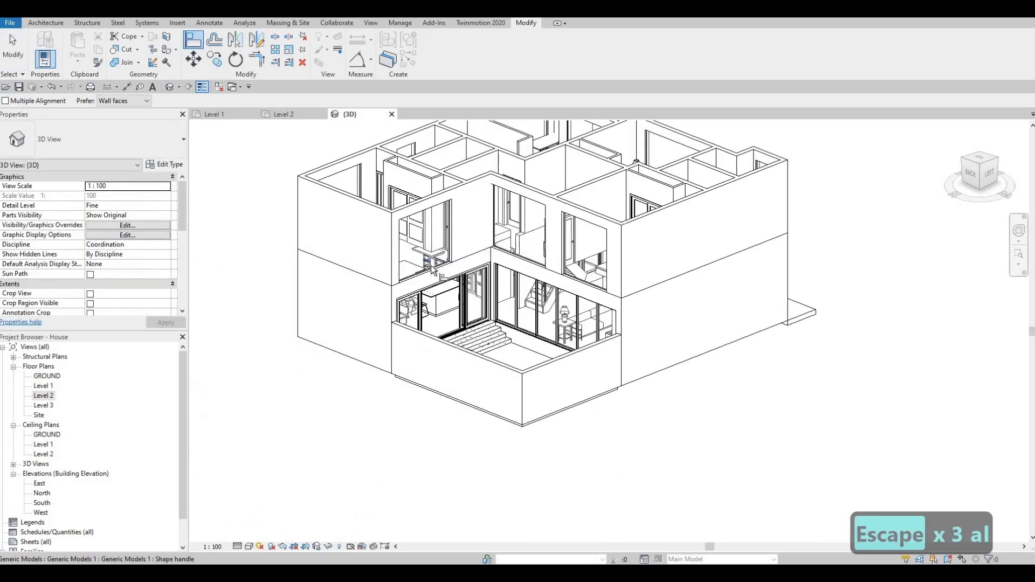
click(507, 253)
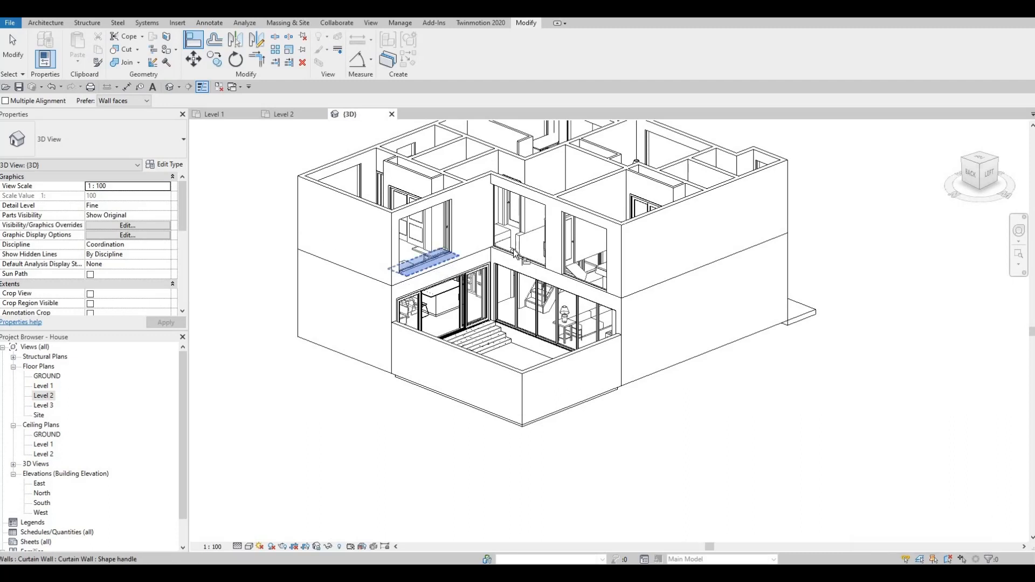
click(520, 257)
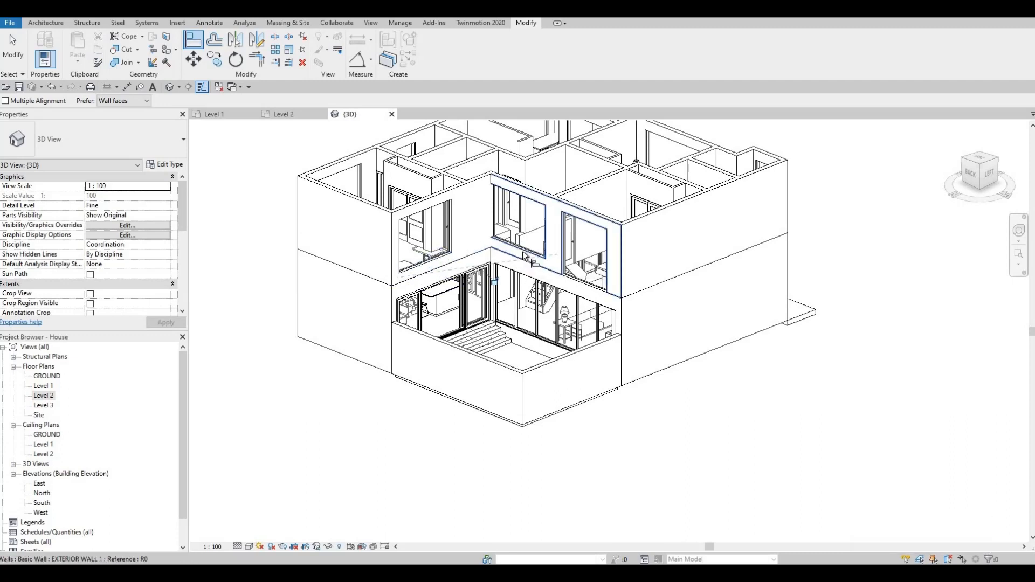
click(573, 281)
key(Escape)
key(Escape)
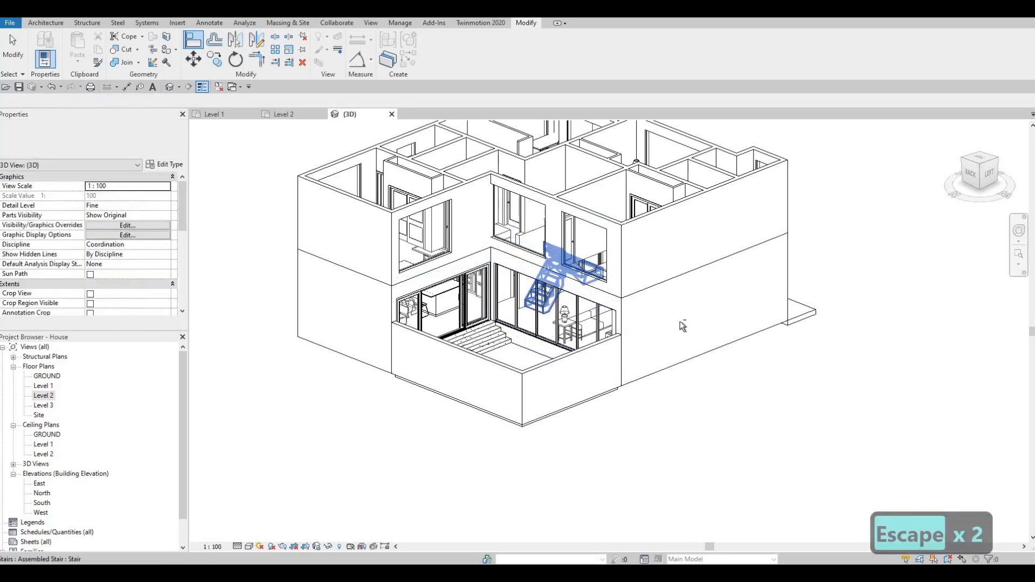
shift+middle_drag(539, 294, 391, 214)
scroll(614, 257, up, 1)
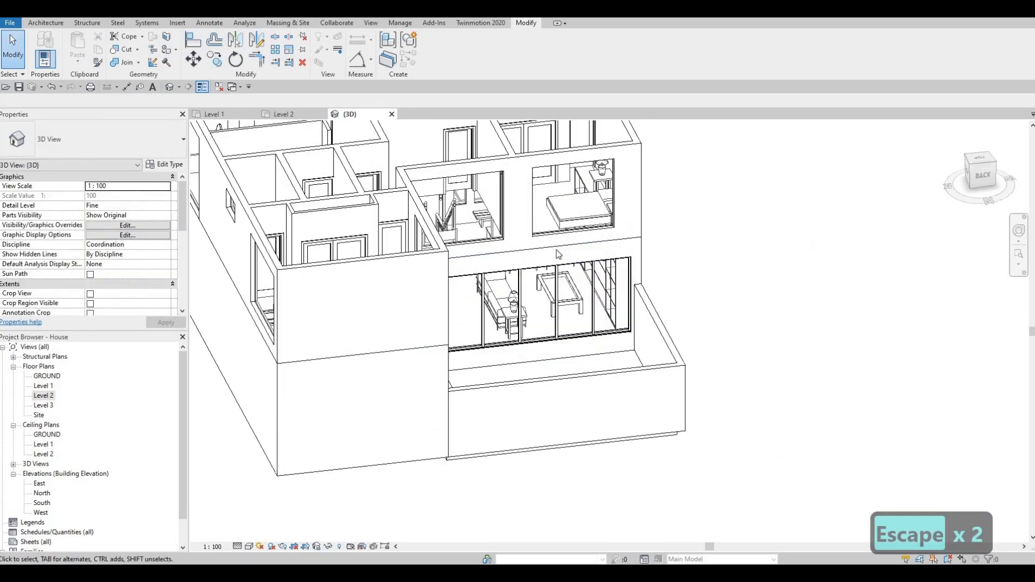
scroll(563, 247, up, 2)
scroll(564, 244, down, 6)
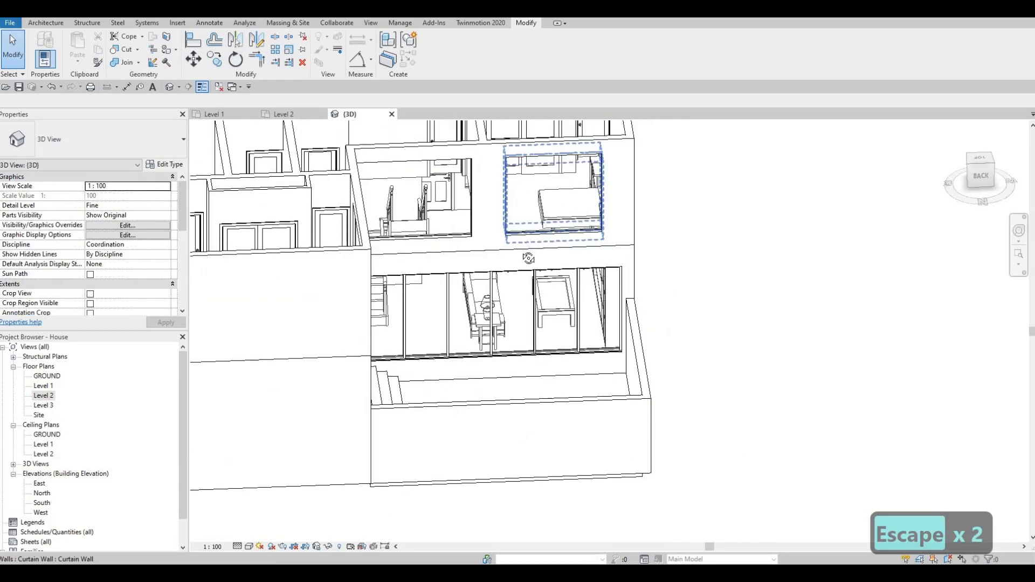
scroll(451, 242, up, 3)
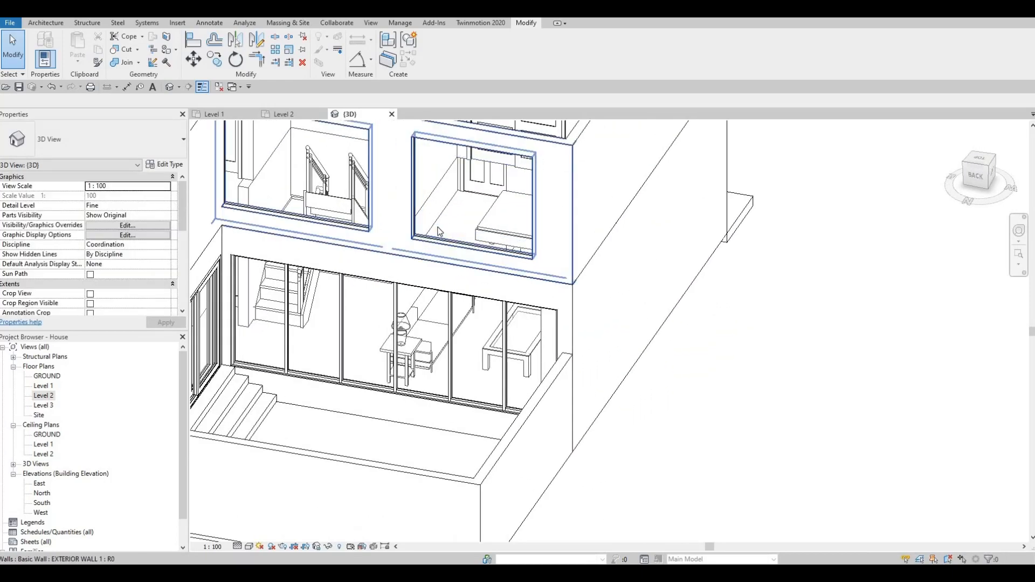
Step: Open the Level 2 floor plan with the whole house layout in view
scroll(440, 232, down, 3)
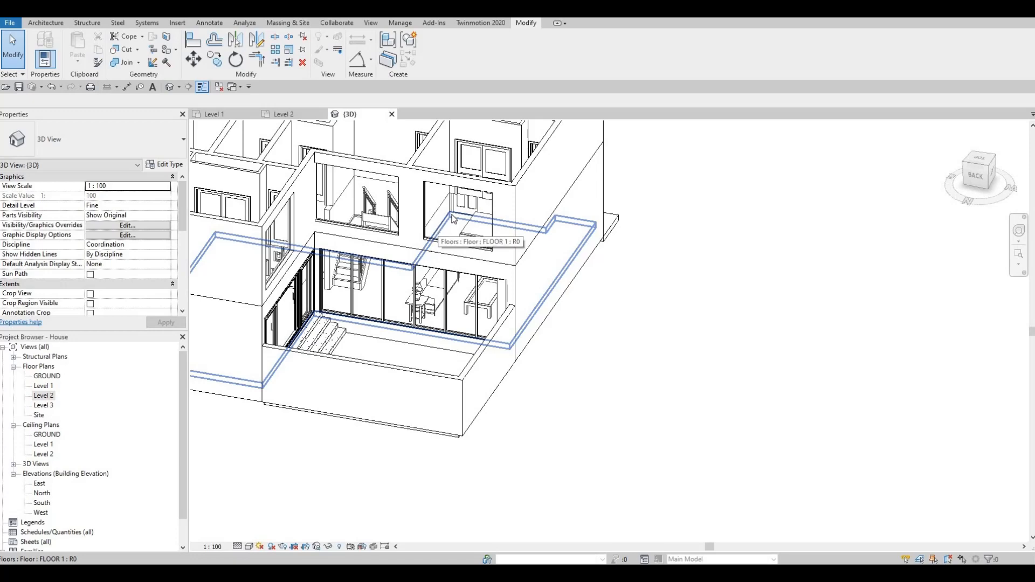
shift+middle_drag(443, 243, 515, 316)
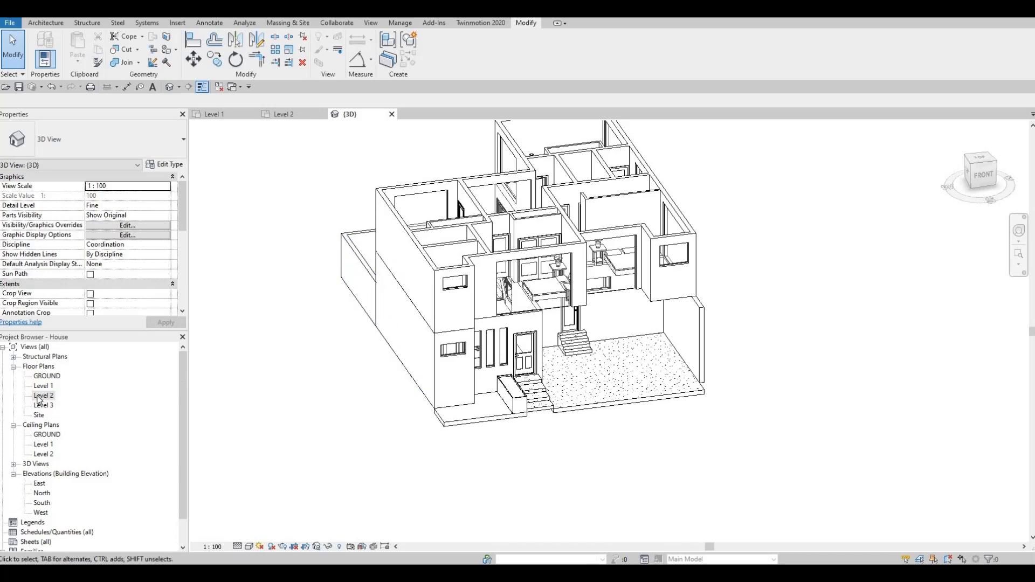
double_click(43, 396)
scroll(390, 302, down, 4)
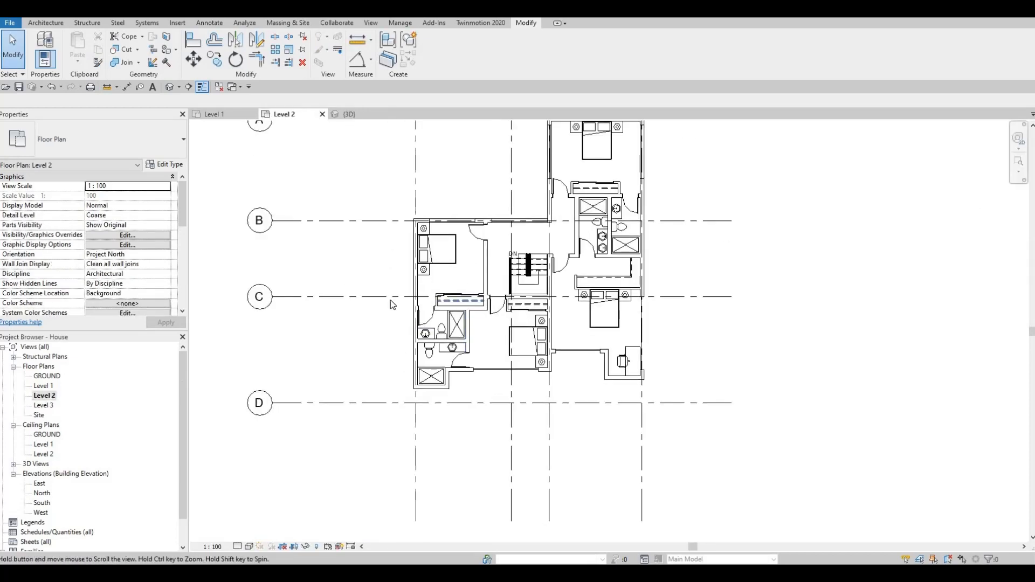
middle_drag(461, 293, 390, 304)
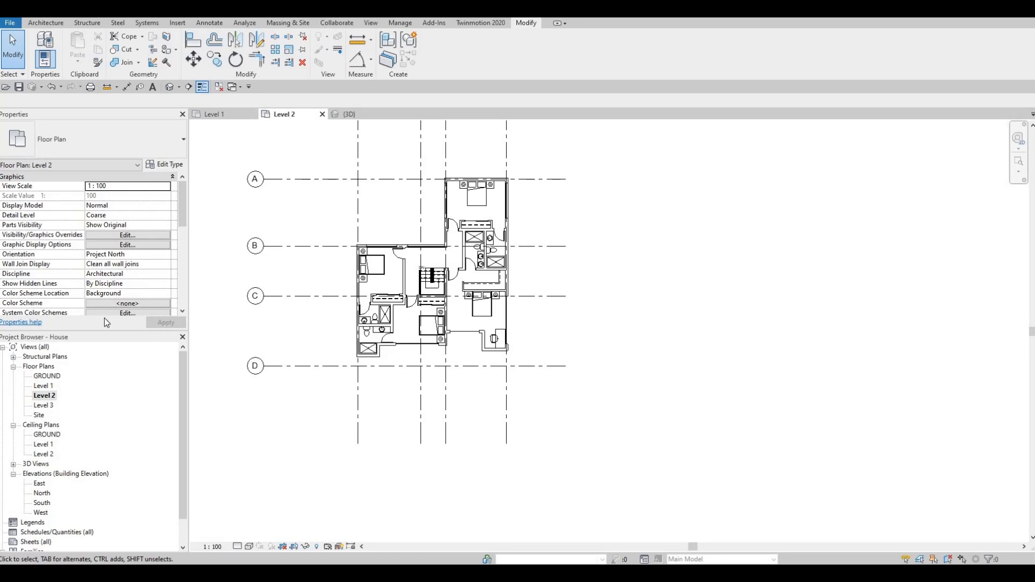
Step: Start a roof by footprint and duplicate the Generic Roof - 300mm type as ROOF 1
click(47, 22)
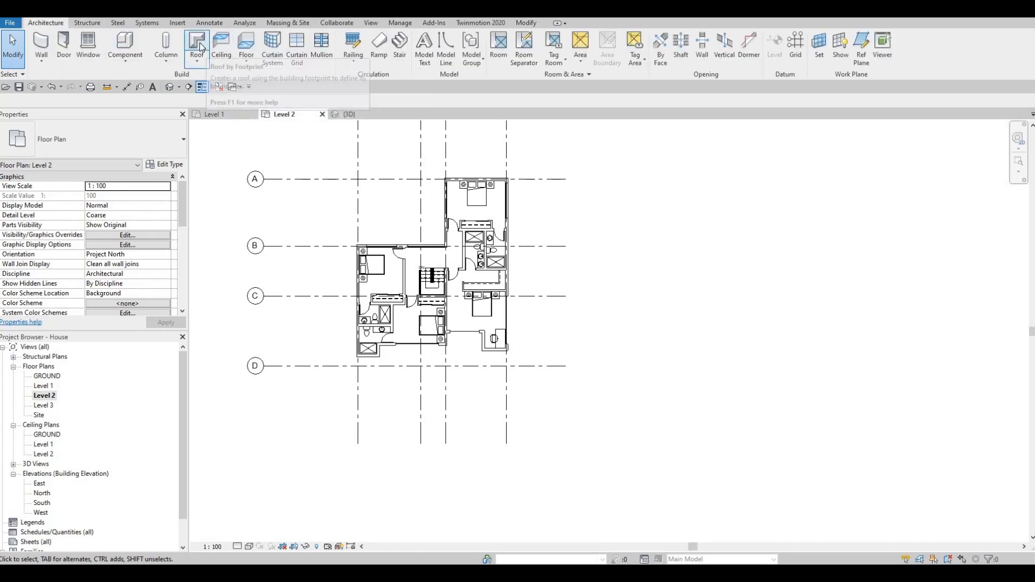
click(199, 43)
click(151, 165)
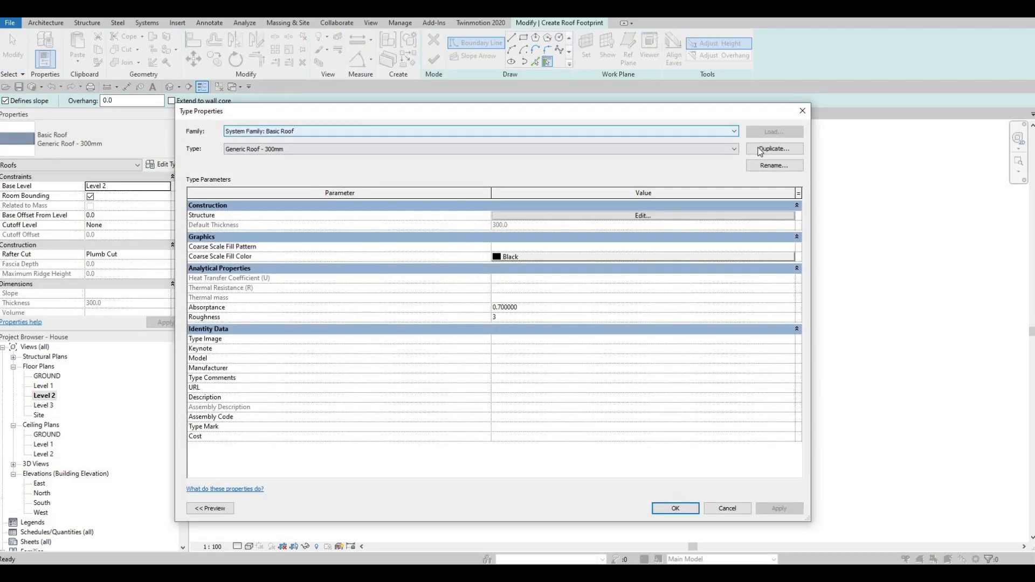
click(759, 149)
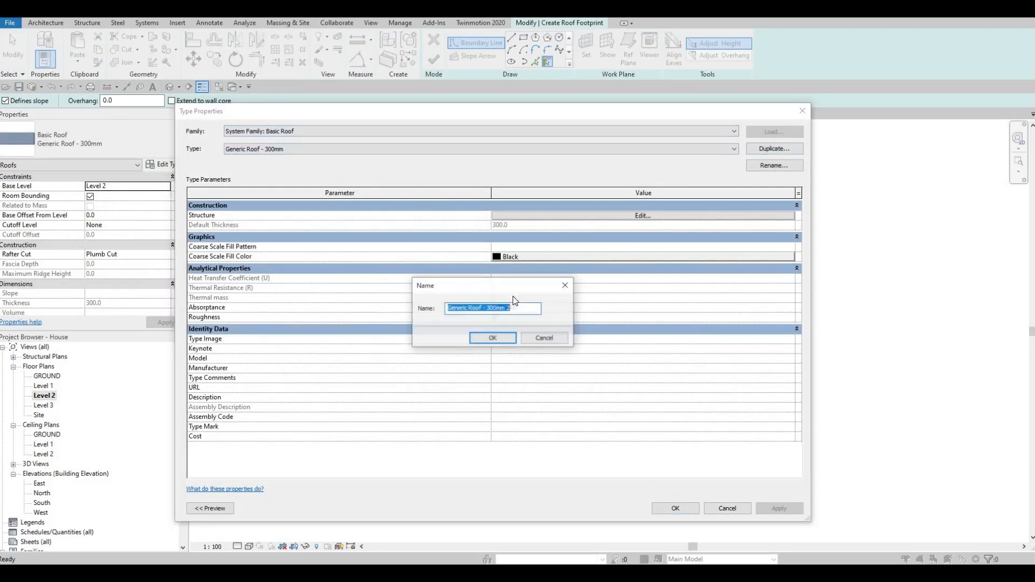
text(roof 1)
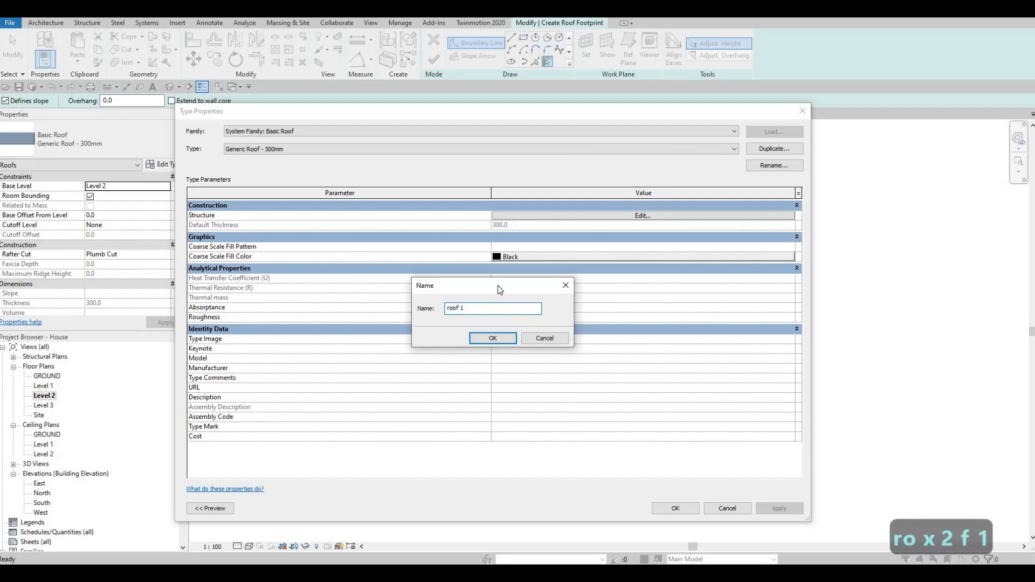
key(BackSpace)
key(BackSpace)
key(BackSpace)
key(BackSpace)
key(BackSpace)
key(BackSpace)
key(BackSpace)
key(BackSpace)
key(BackSpace)
key(Caps_Lock)
text(ROOF)
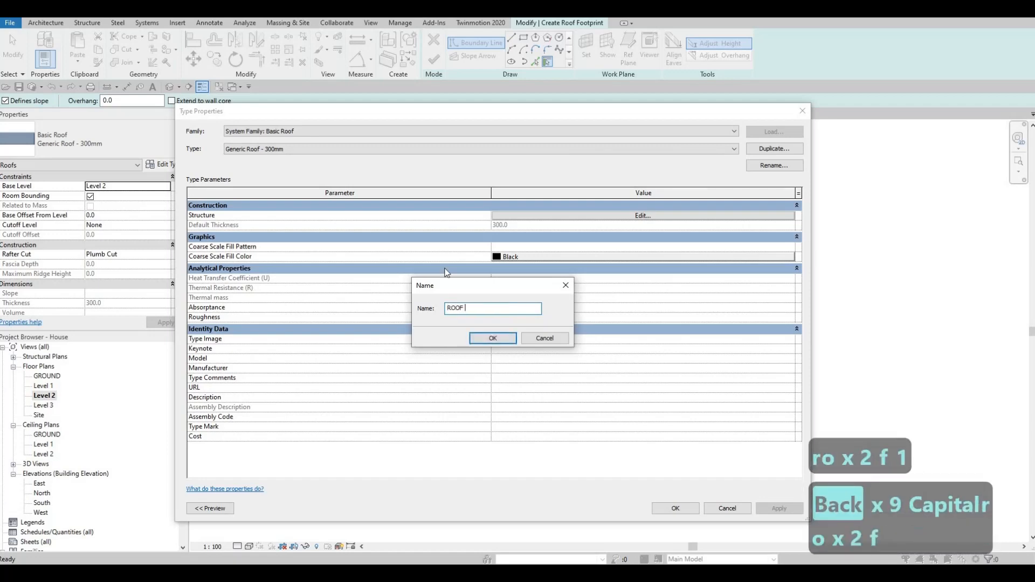
click(485, 340)
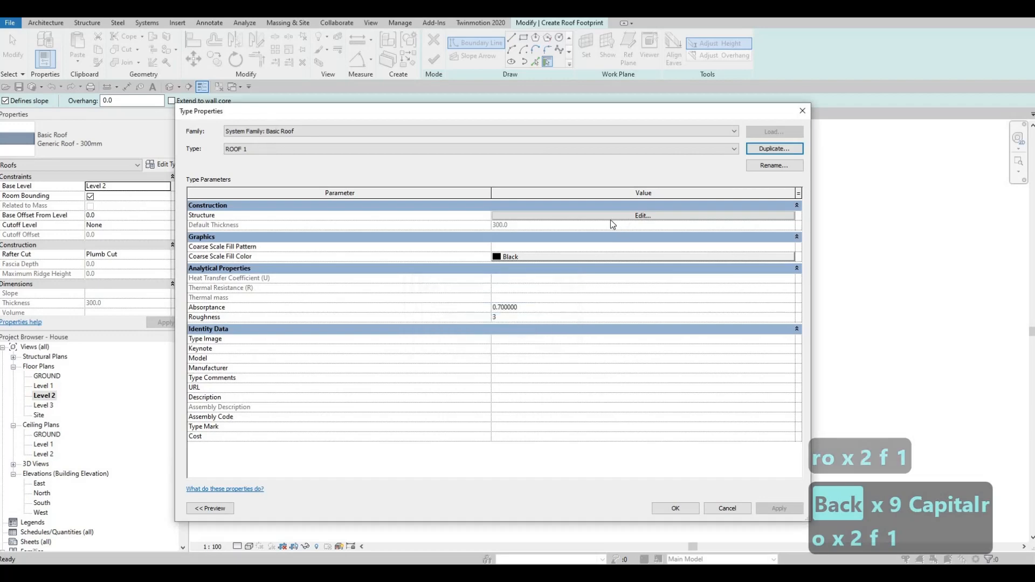
Step: Set the structure layer thickness of the ROOF 1 type to 200
click(526, 219)
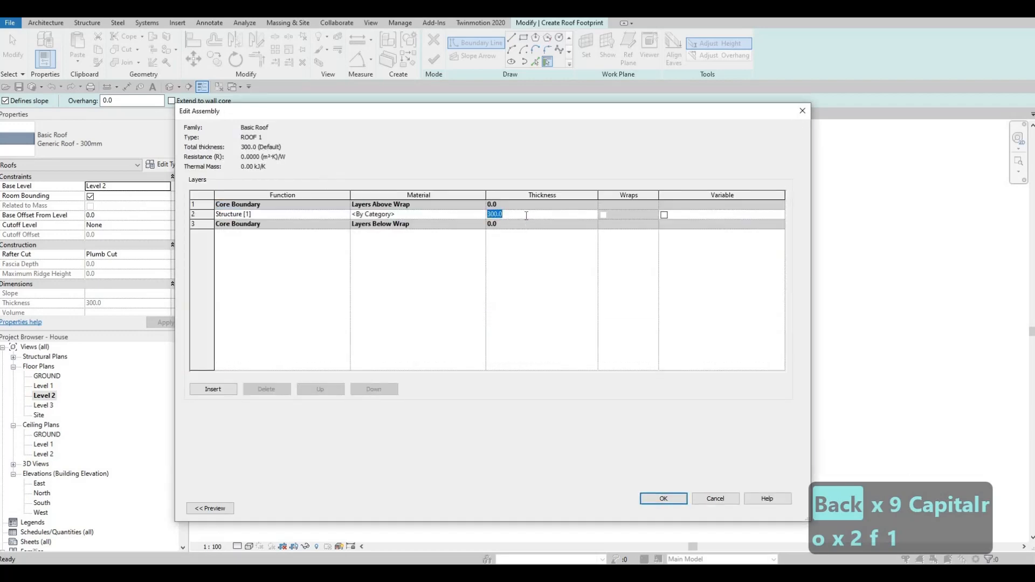
text(200)
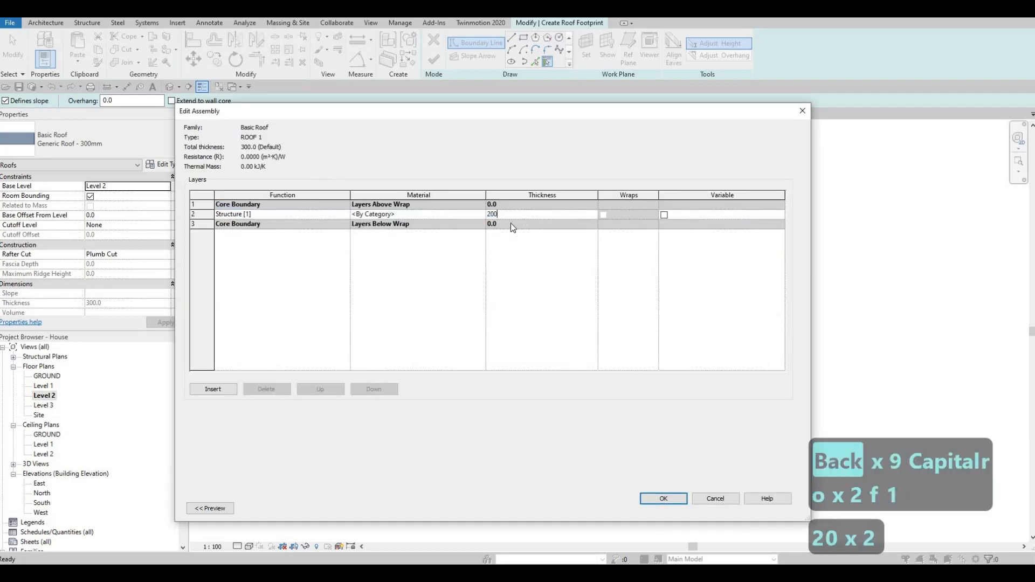
click(483, 215)
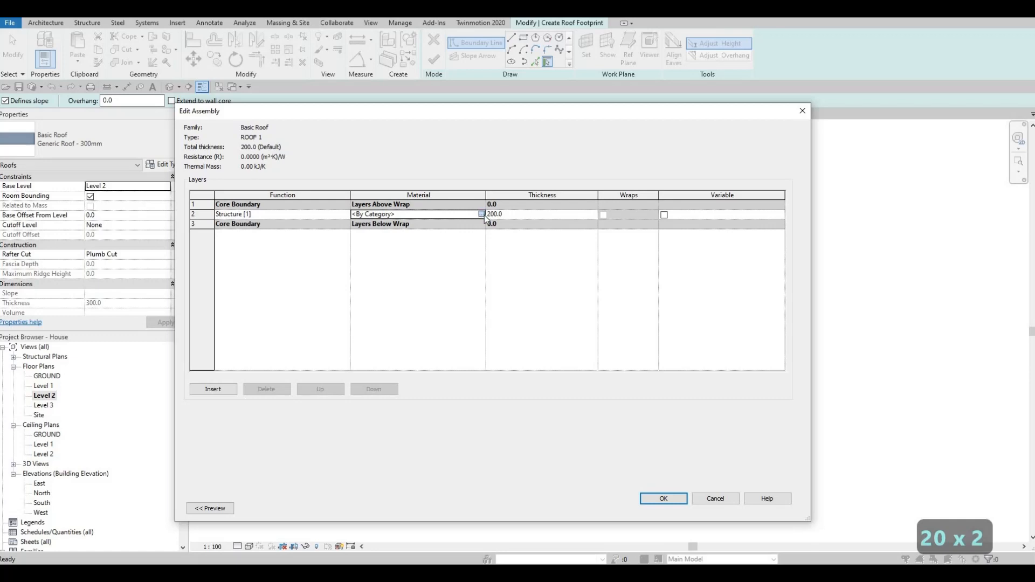
Step: Assign Gypsum Wall Board as the material of ROOF 1's structure layer and accept the type changes
click(482, 214)
scroll(262, 224, down, 5)
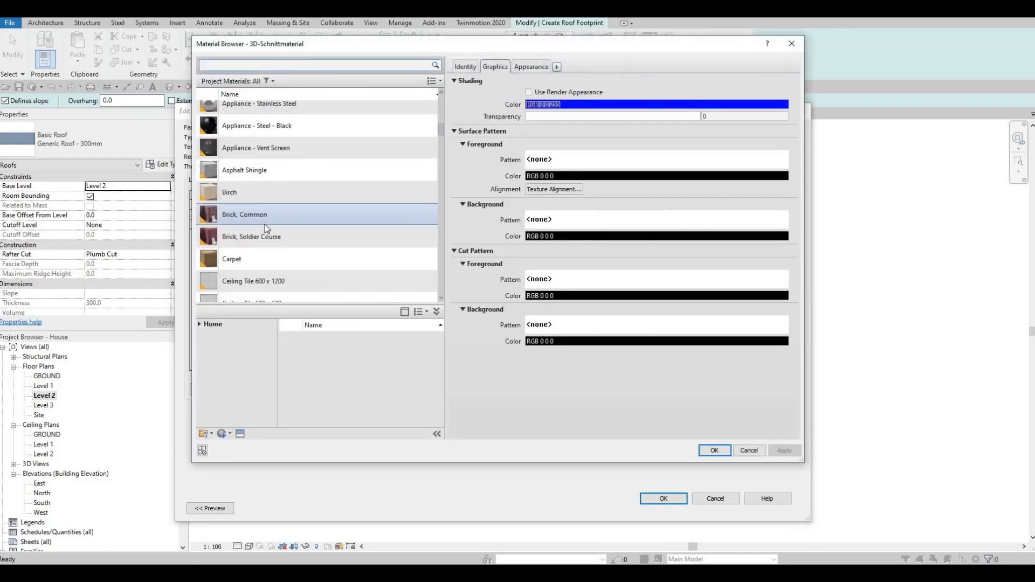
scroll(264, 228, down, 2)
scroll(260, 238, down, 4)
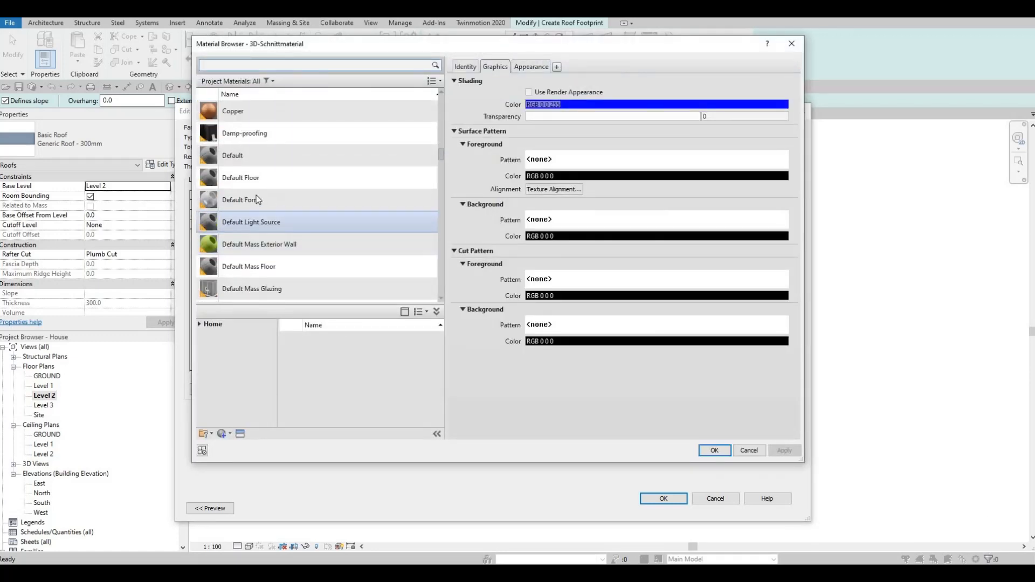
scroll(262, 213, up, 2)
scroll(262, 213, up, 3)
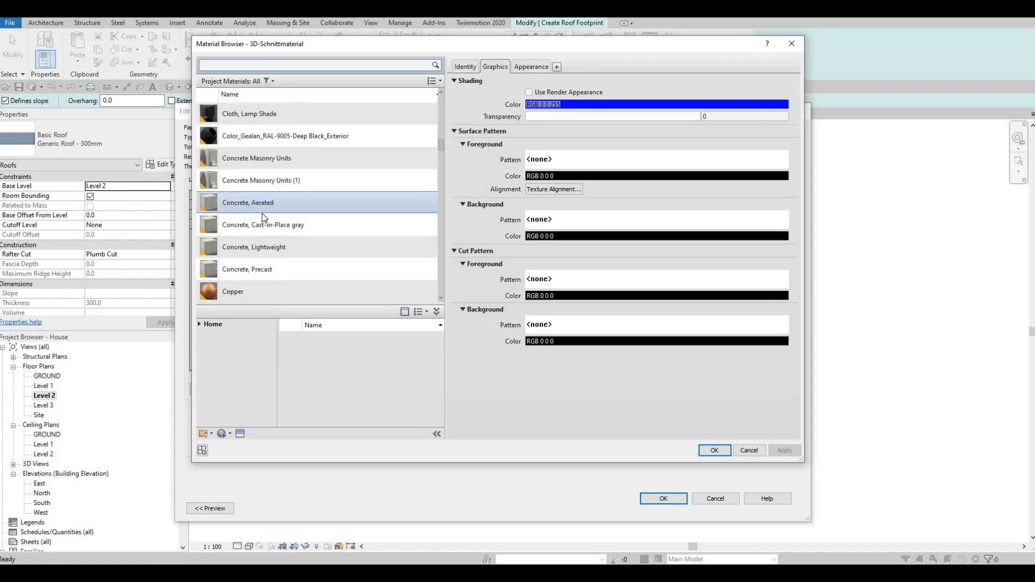
scroll(262, 213, up, 2)
scroll(262, 214, up, 2)
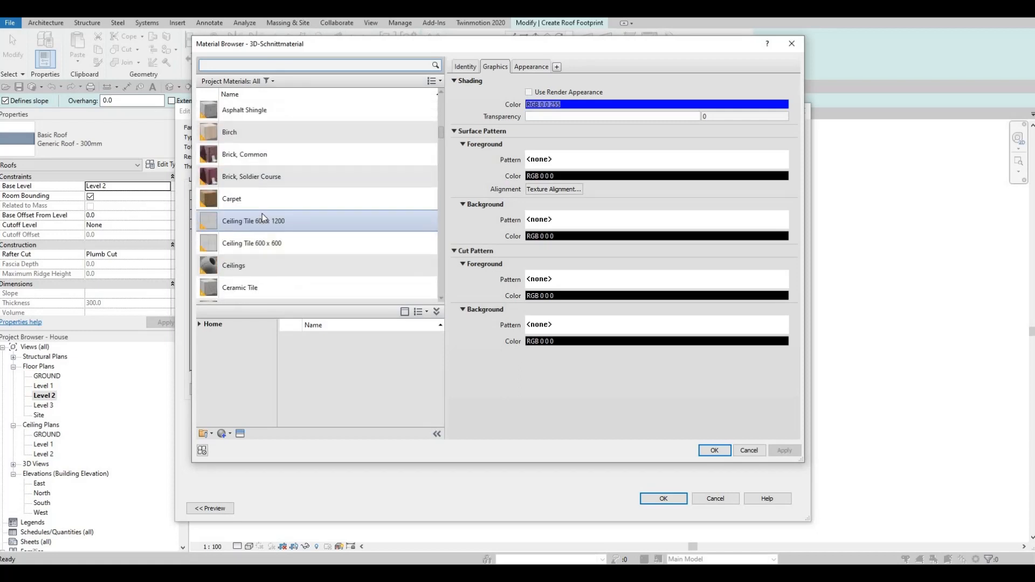
scroll(262, 214, up, 2)
scroll(262, 213, down, 10)
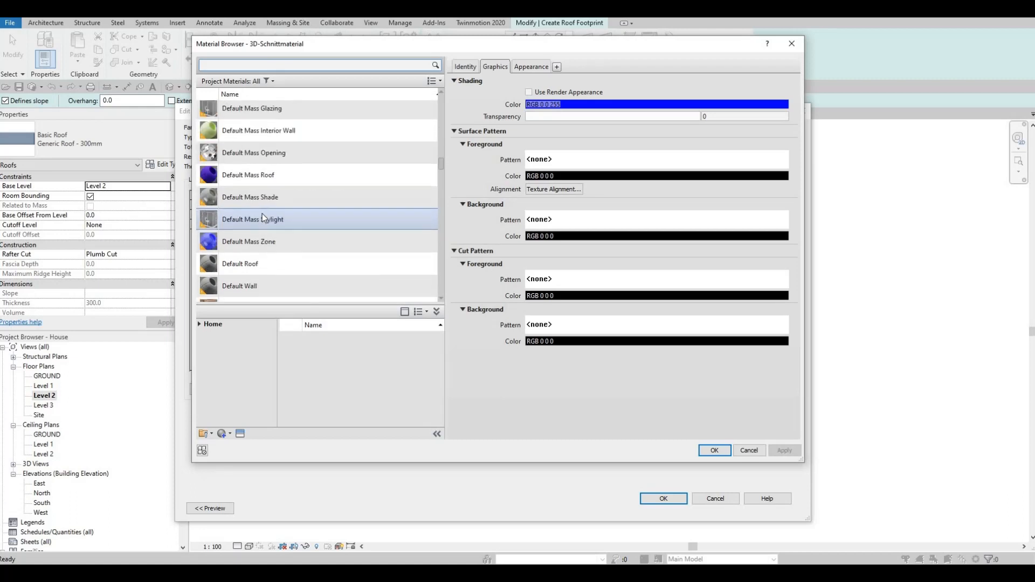
scroll(262, 213, down, 5)
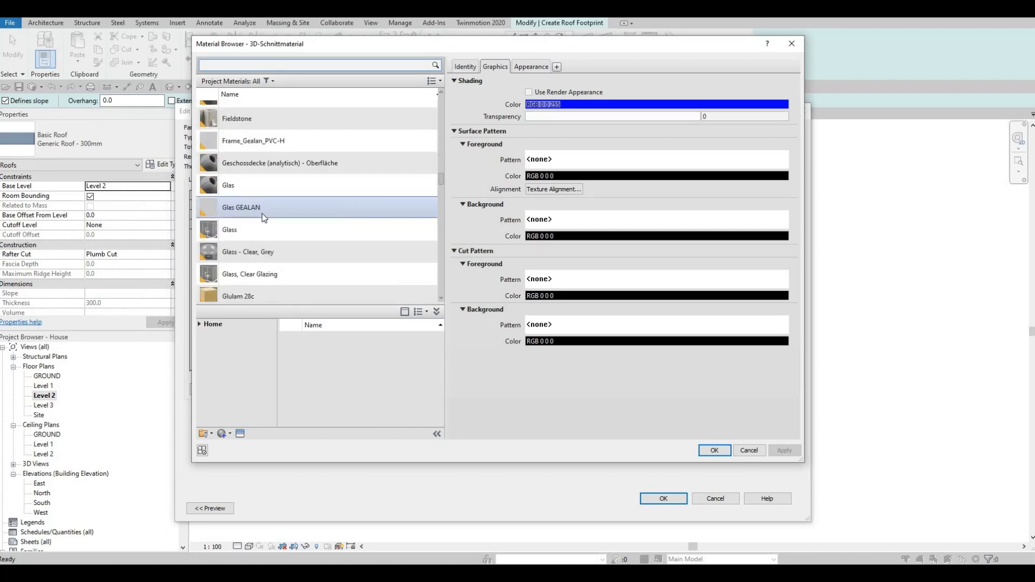
scroll(262, 213, down, 10)
scroll(281, 228, up, 5)
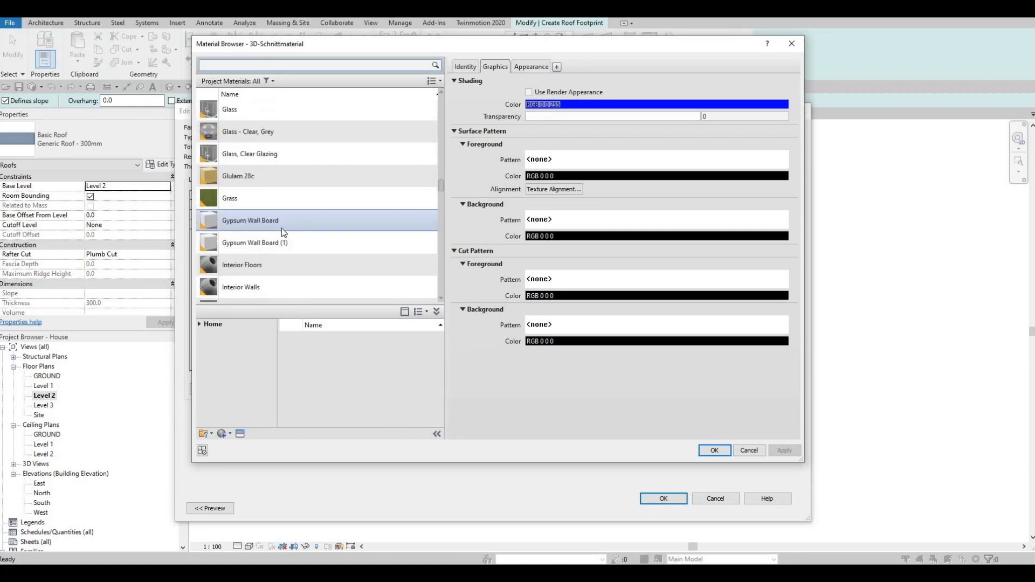
click(281, 228)
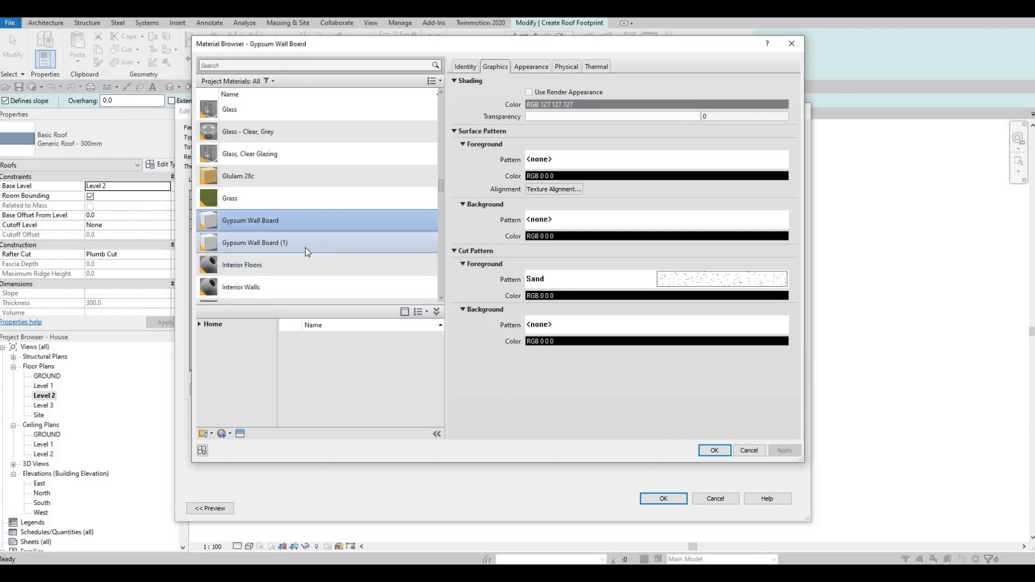
scroll(296, 254, down, 2)
scroll(299, 256, down, 1)
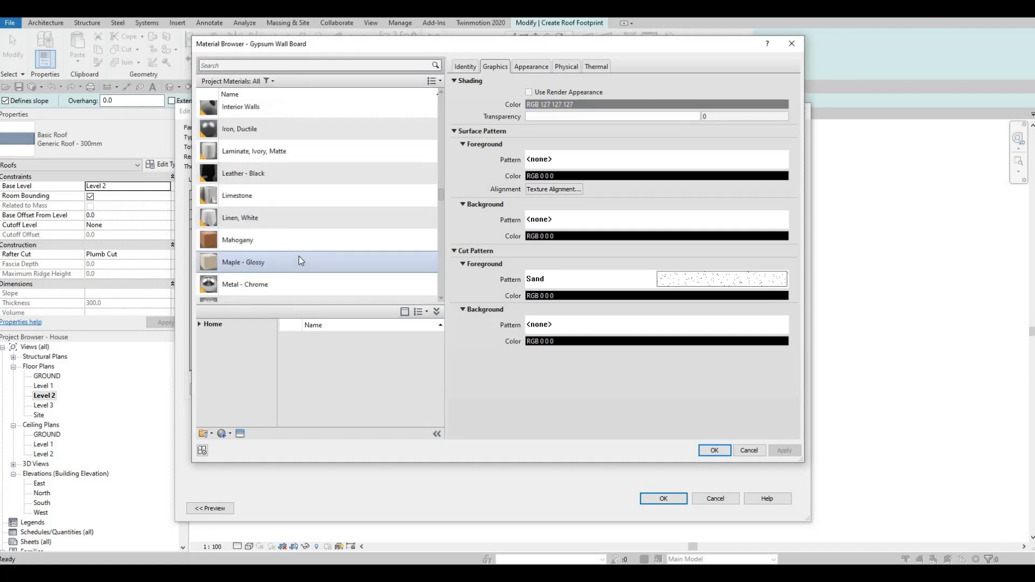
scroll(298, 257, down, 3)
scroll(296, 257, up, 6)
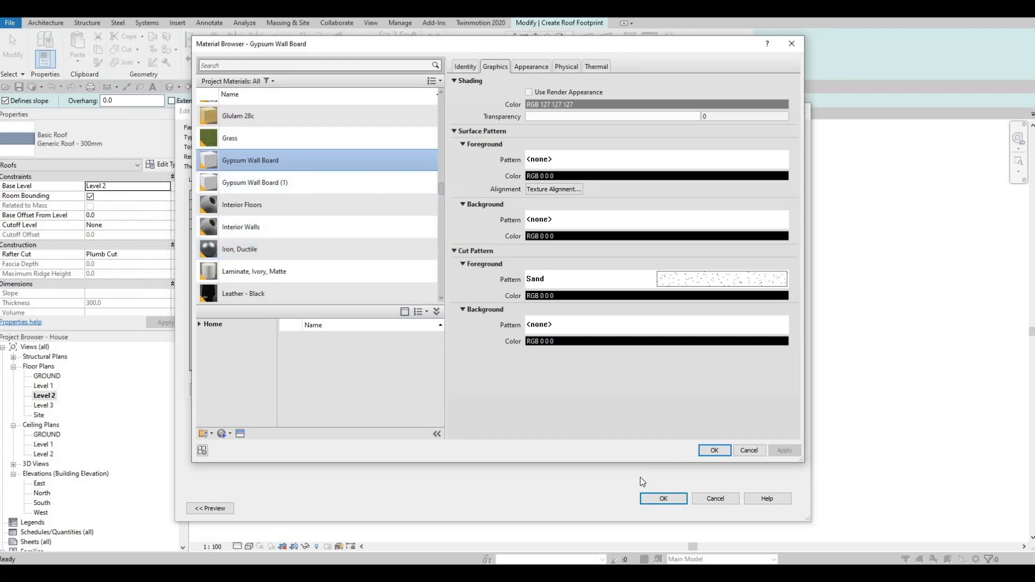
click(714, 451)
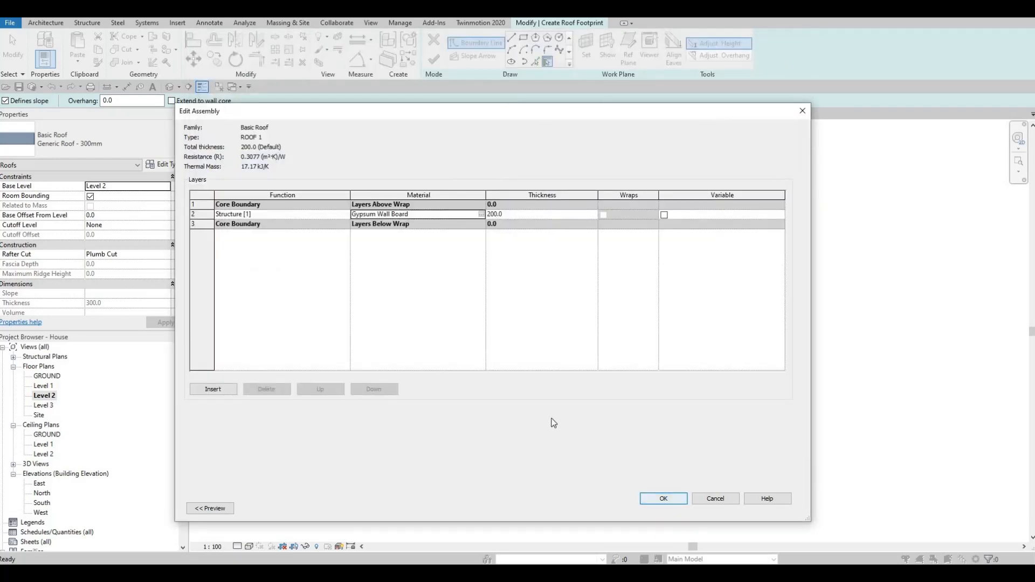
click(671, 499)
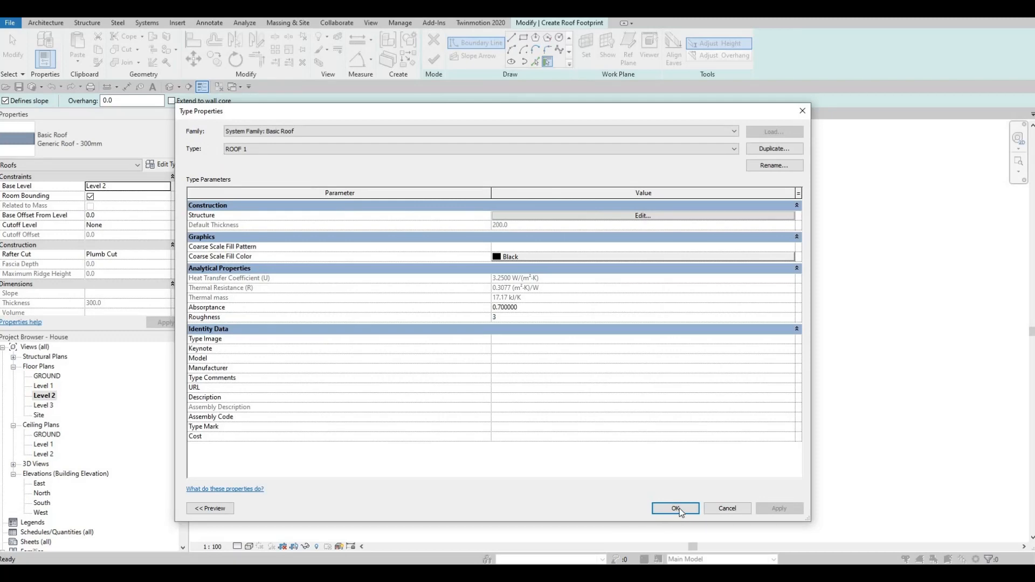
click(679, 509)
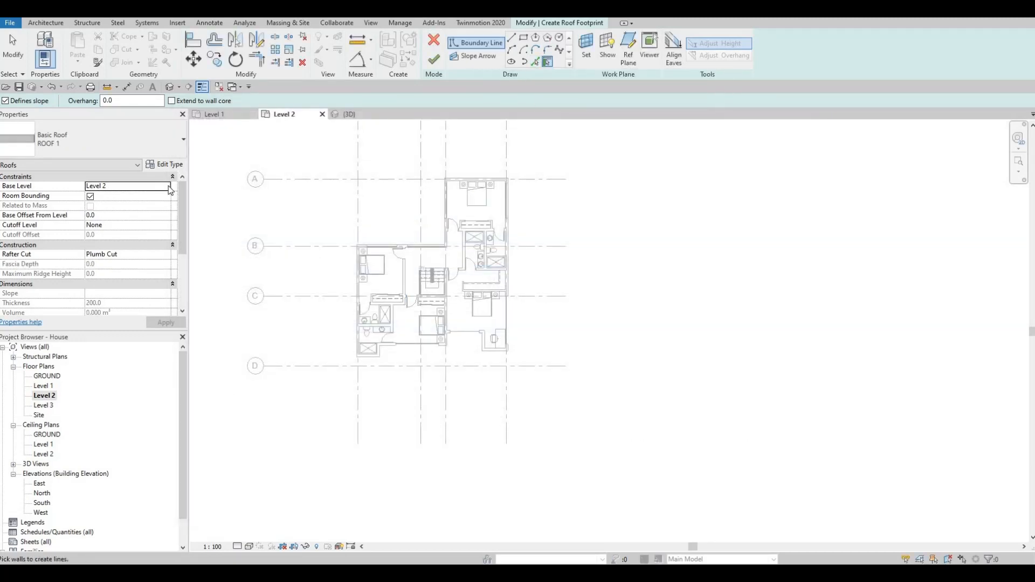
Step: Set the base level of the new roof to Level 3
click(114, 186)
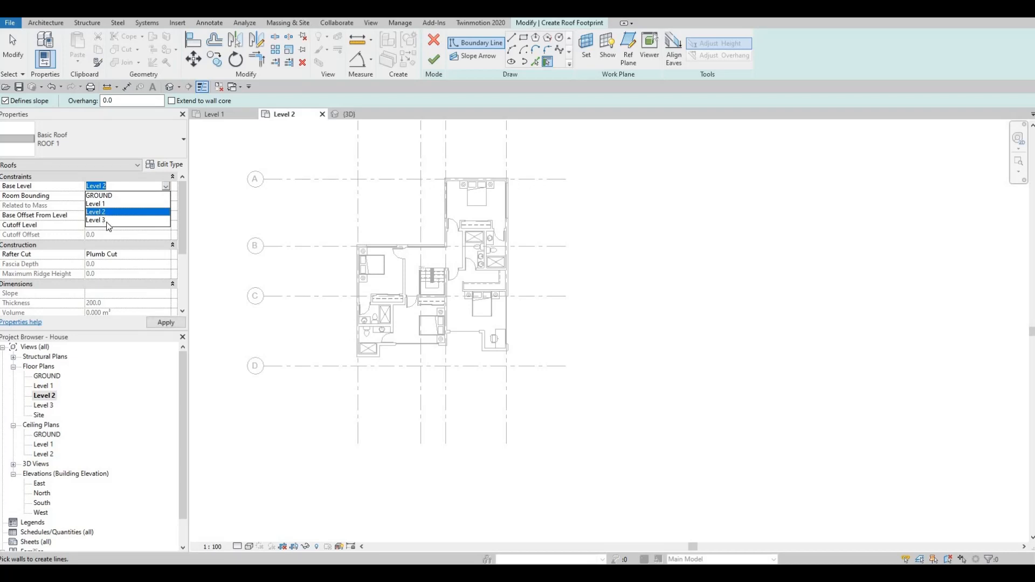
click(107, 221)
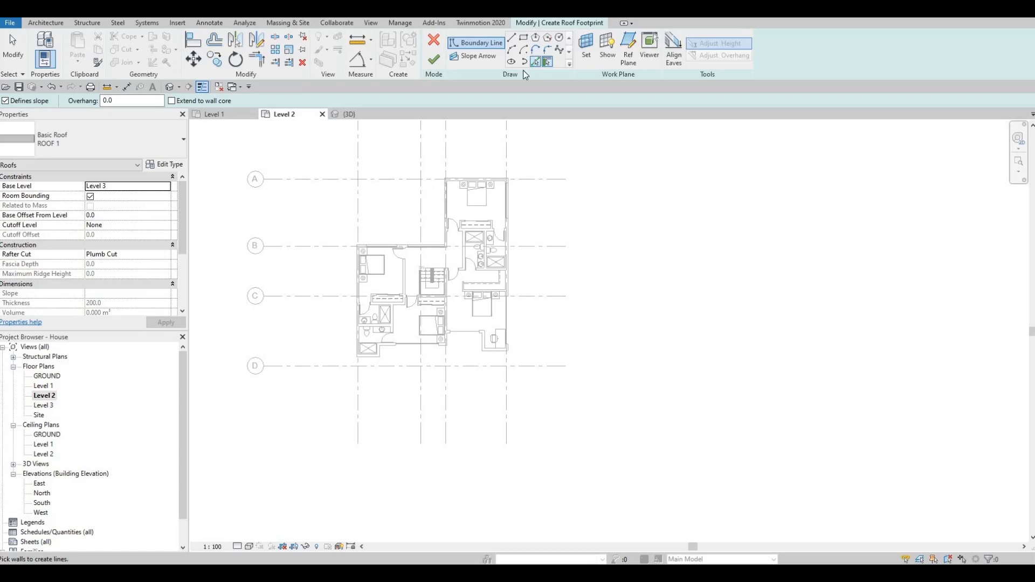
scroll(524, 210, up, 4)
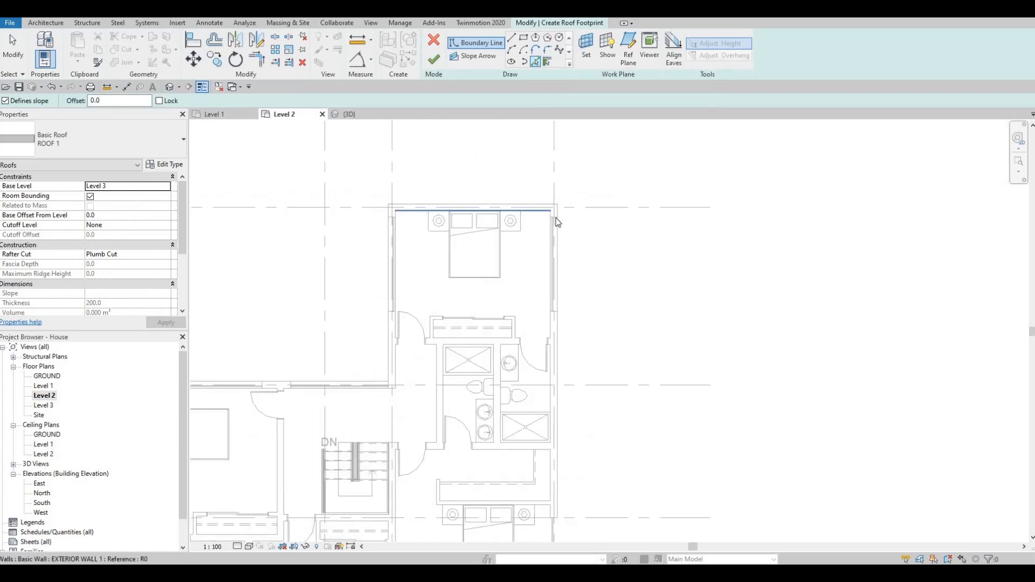
click(551, 216)
scroll(467, 206, up, 2)
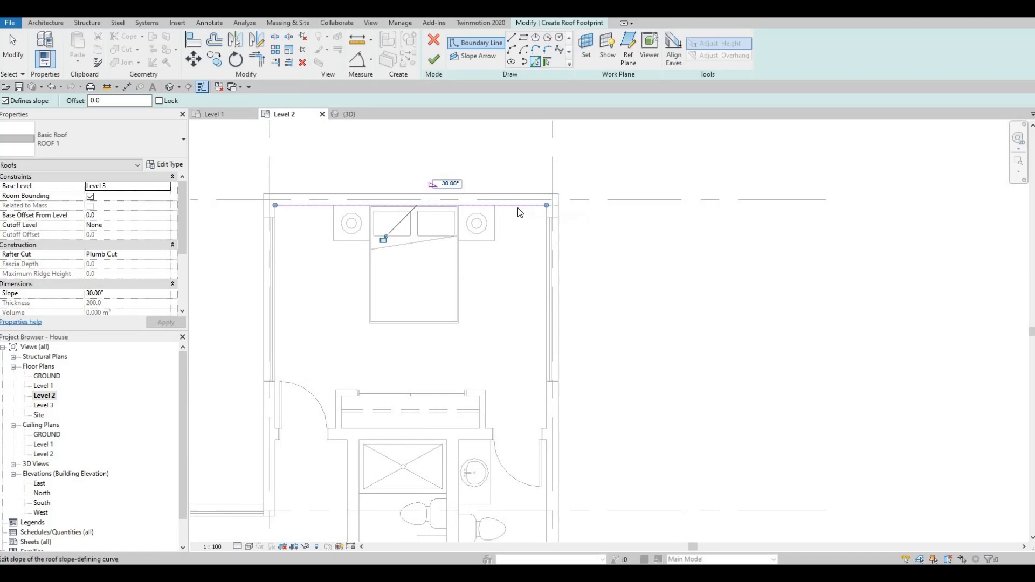
key(Escape)
key(Escape)
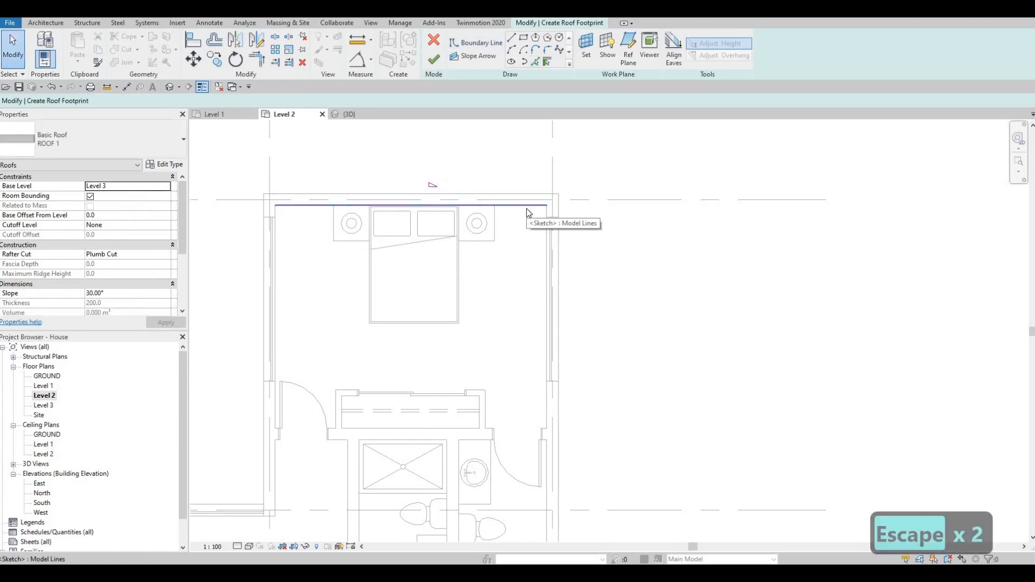
scroll(528, 213, down, 2)
key(ctrl+z)
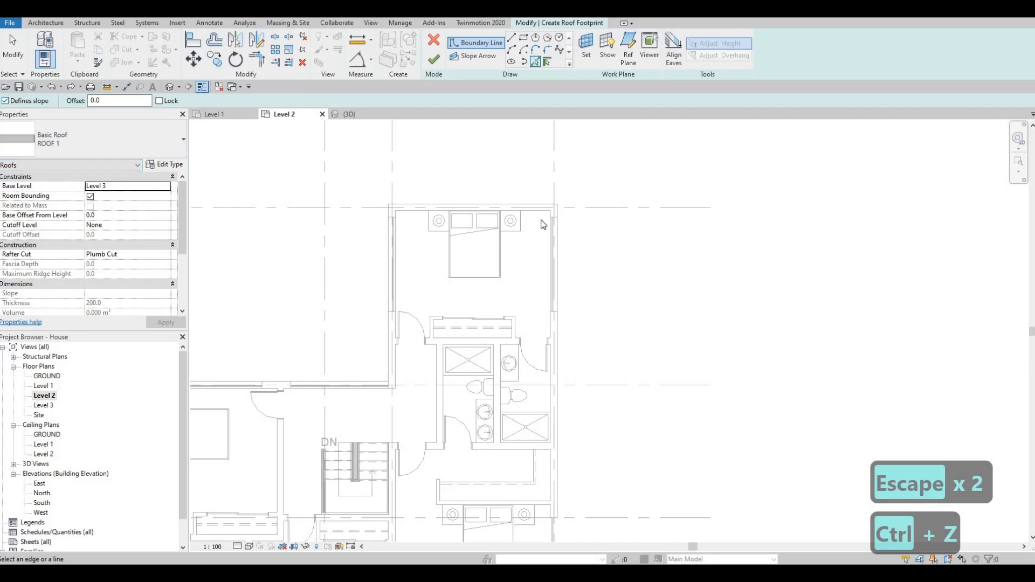
Step: Pick non-sloping roof boundary lines along the inner faces of the east wall and the recessed south walls of the east wing
scroll(544, 223, up, 4)
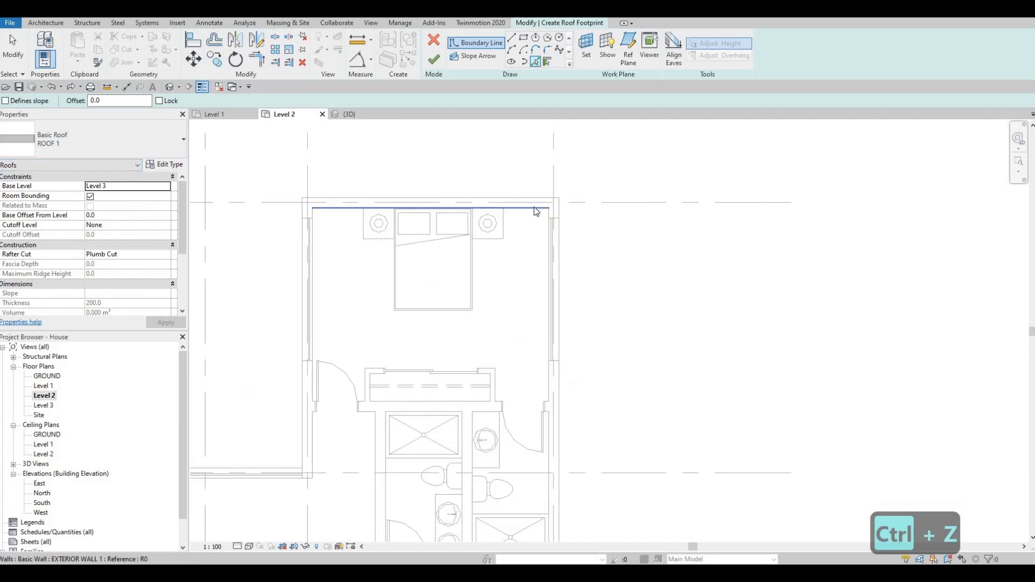
click(557, 221)
scroll(520, 259, down, 4)
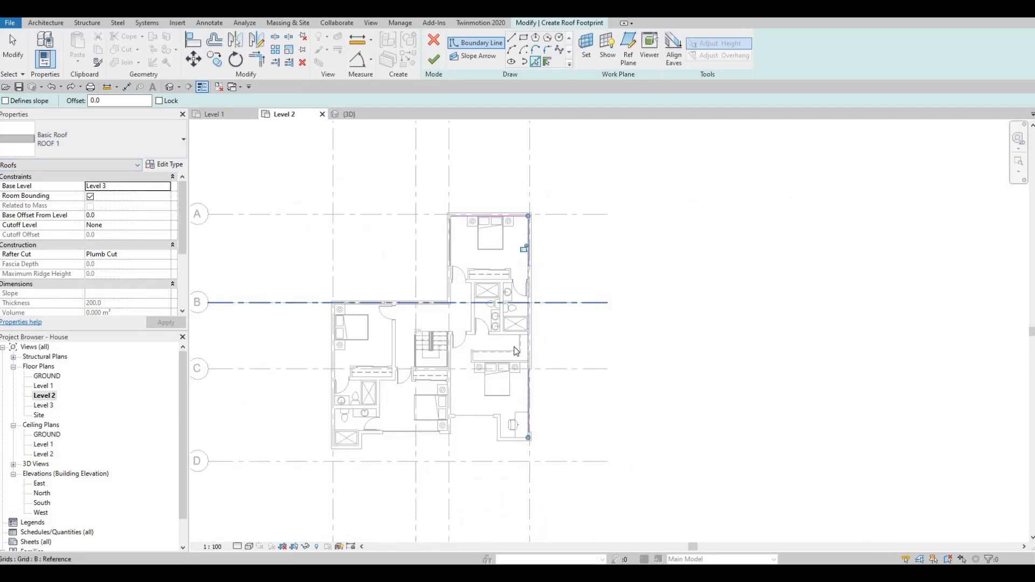
scroll(515, 350, up, 5)
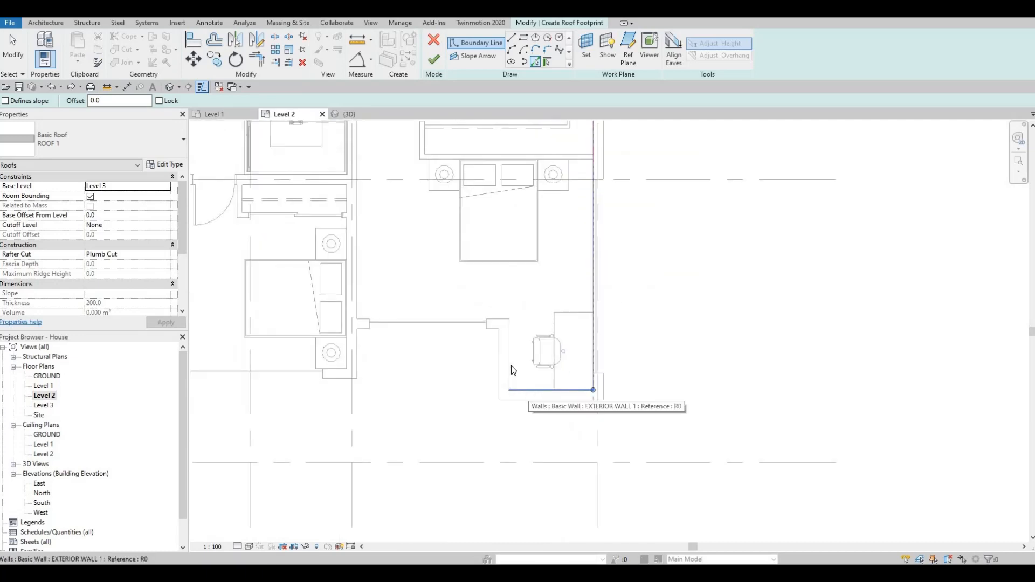
click(511, 366)
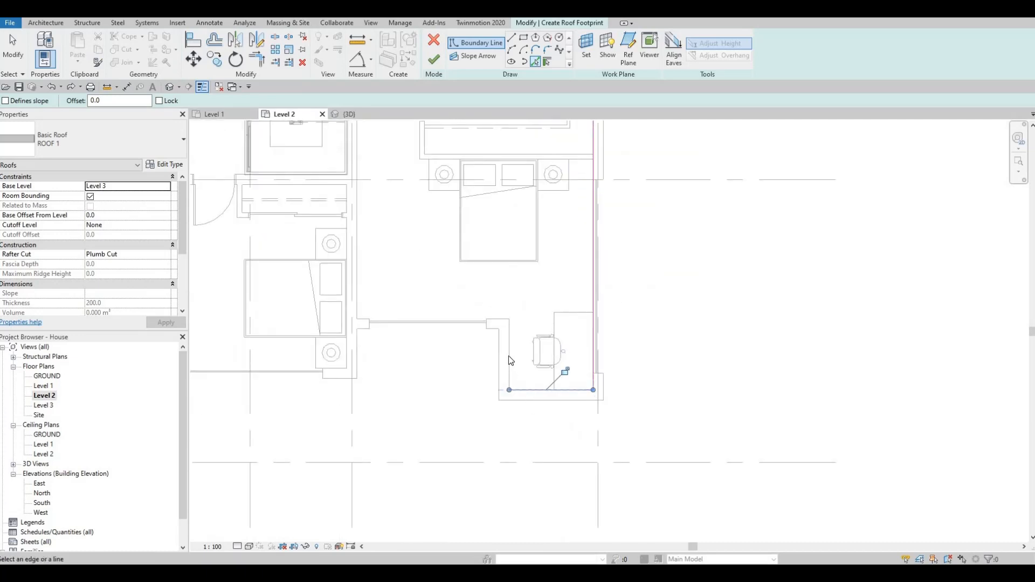
click(495, 323)
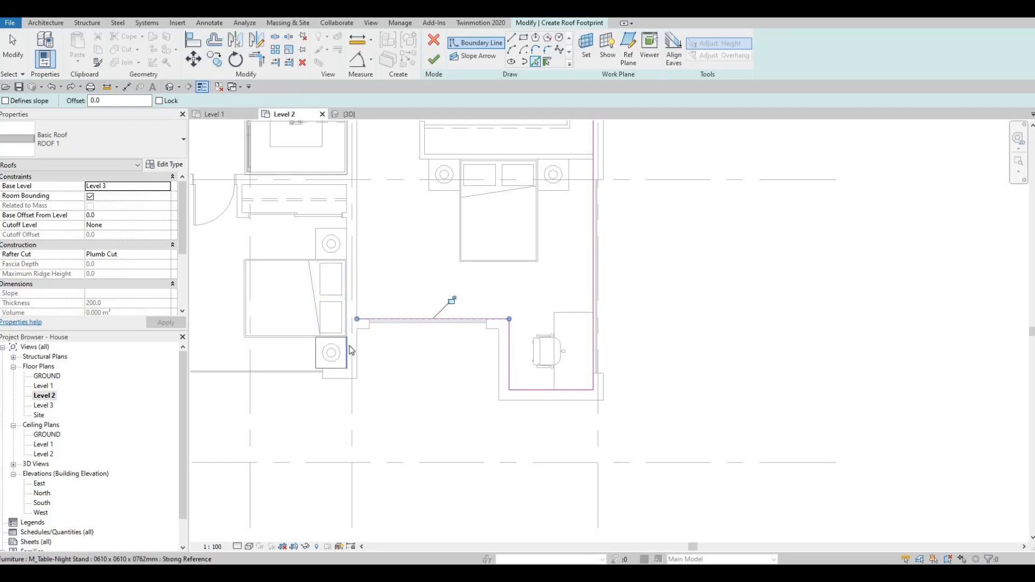
Step: Pick boundary lines along the nightstand edges at the inner southeast corner of the south middle bedroom
scroll(348, 337, up, 5)
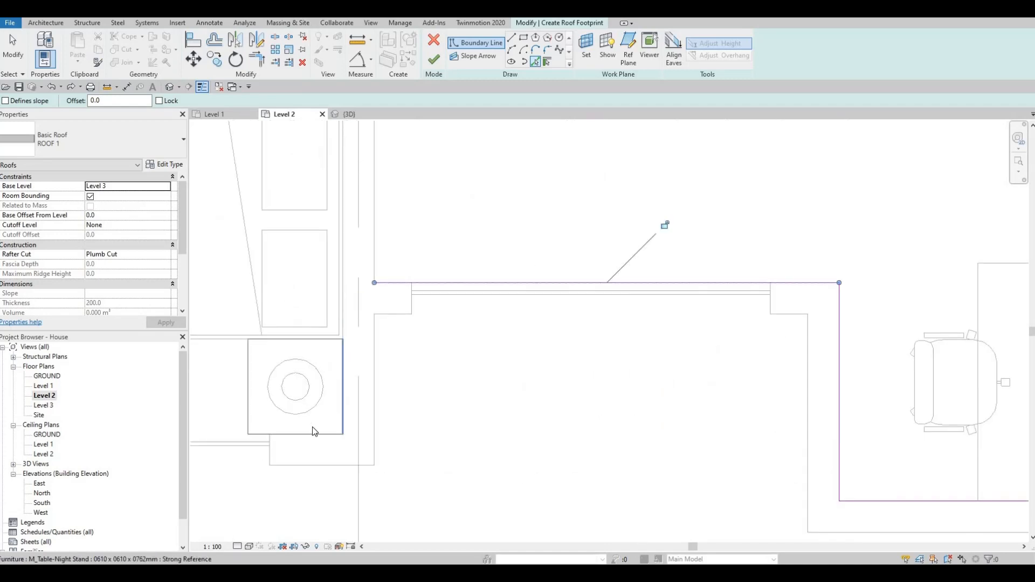
click(298, 434)
middle_drag(283, 402, 413, 373)
scroll(414, 373, down, 5)
middle_drag(270, 378, 395, 371)
scroll(395, 371, down, 2)
scroll(378, 378, up, 4)
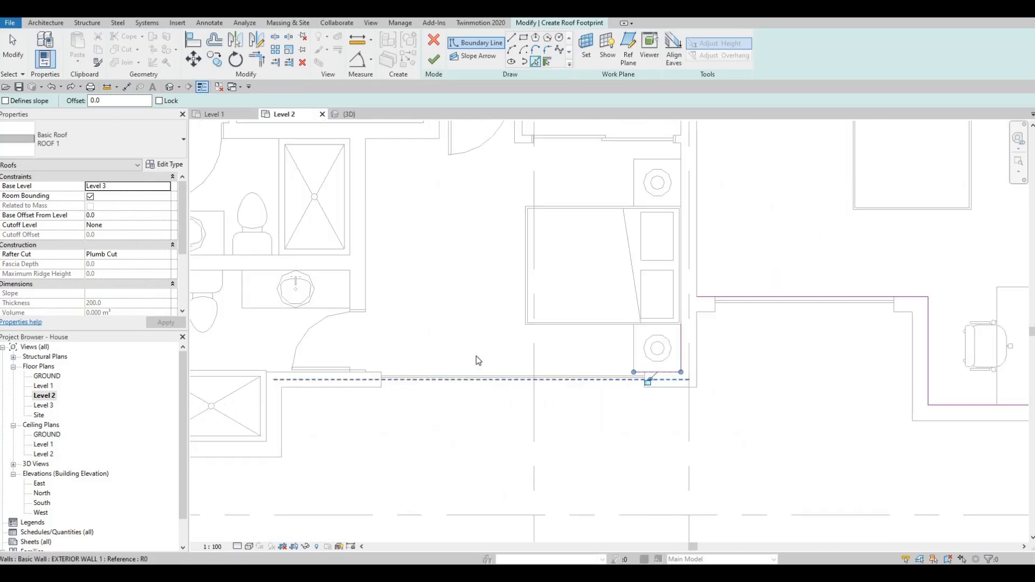
middle_drag(275, 395, 455, 368)
scroll(457, 368, down, 3)
scroll(456, 364, up, 3)
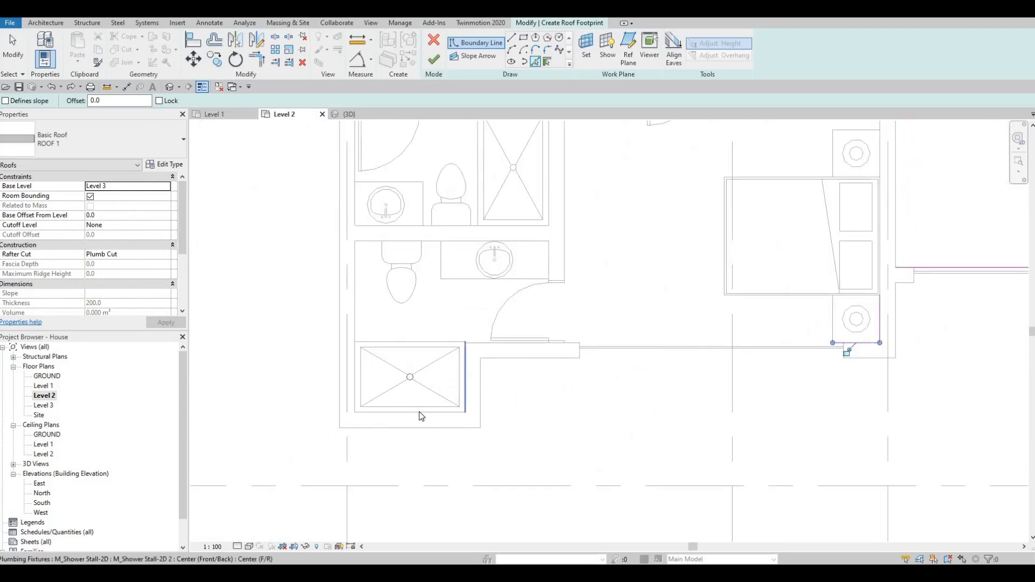
Step: Pick boundary lines along the inner wall faces around the southwest shower and up the west exterior wall
click(465, 390)
click(420, 412)
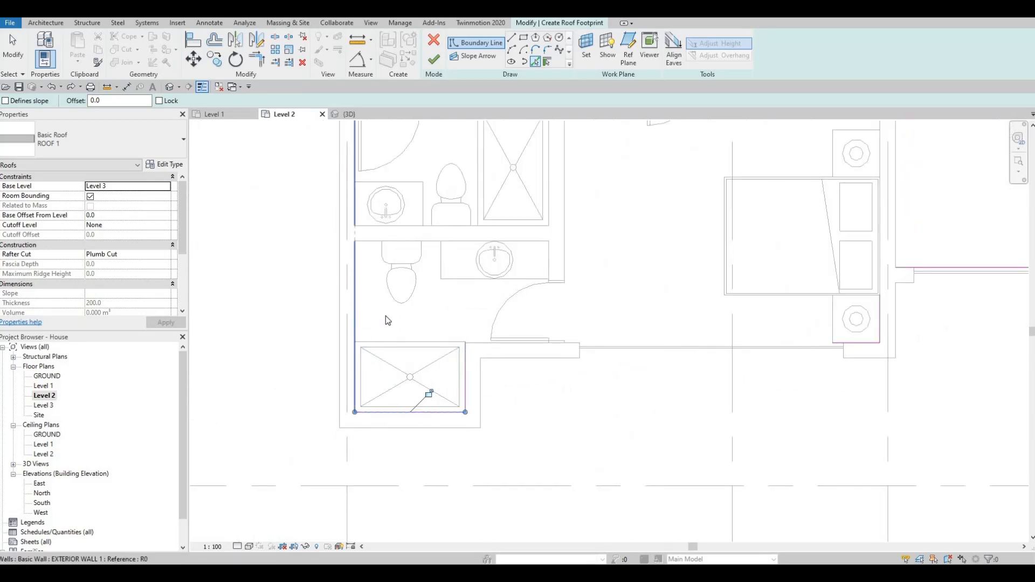
scroll(416, 353, down, 3)
scroll(366, 365, up, 5)
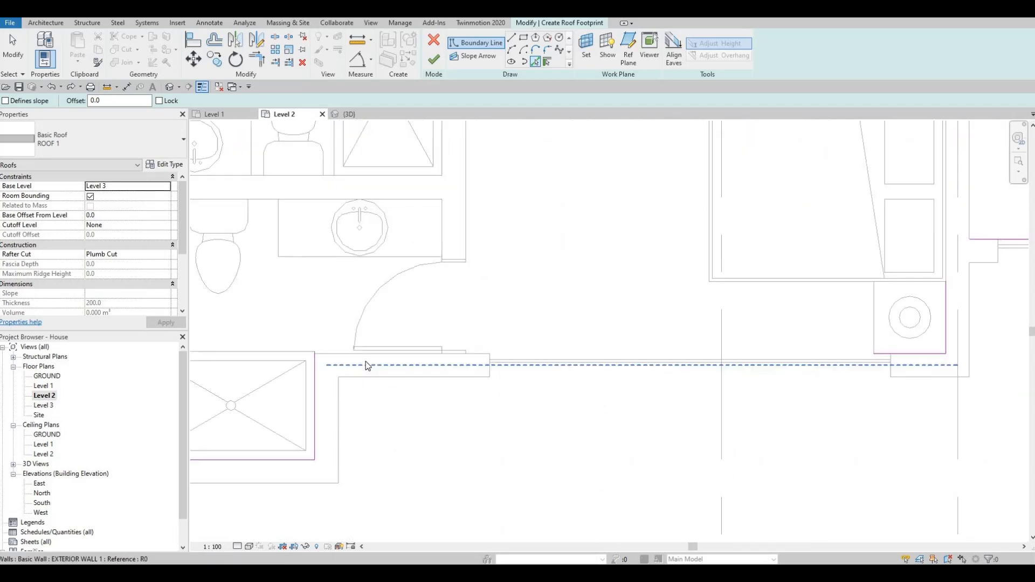
Step: Try picking the south middle bedroom's inner wall face as a boundary line, and delete the overlapping line
click(399, 354)
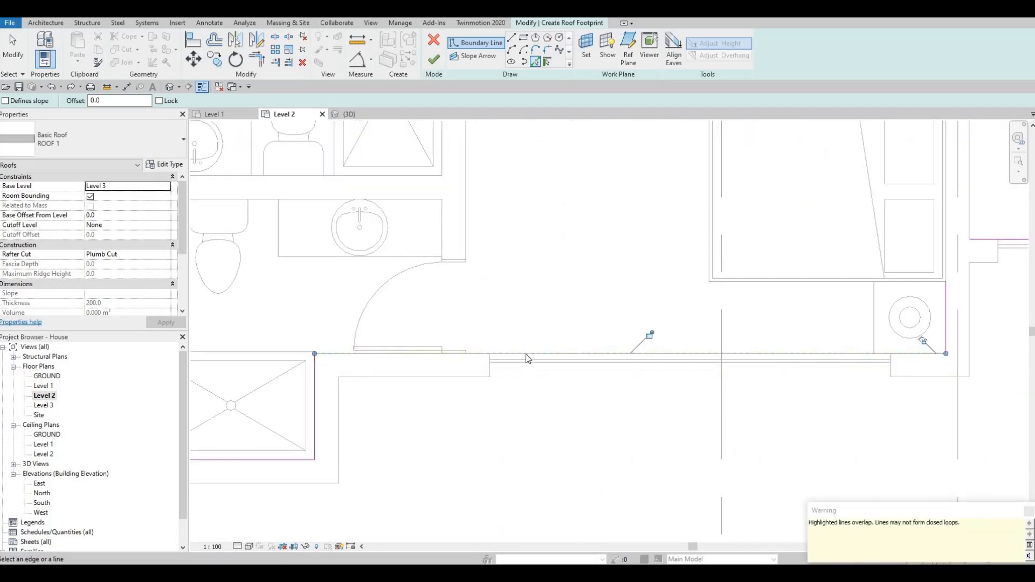
key(Escape)
key(Escape)
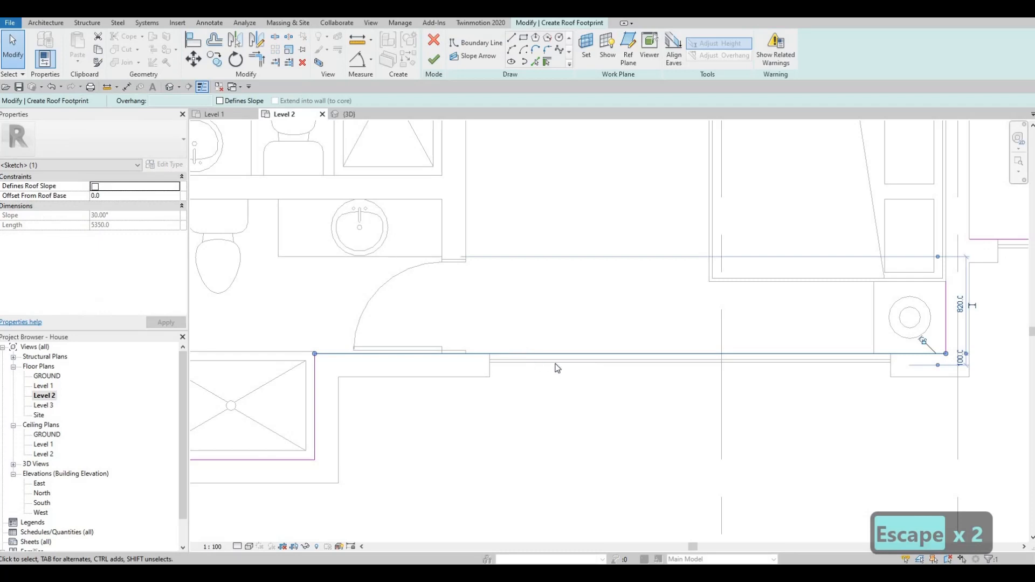
key(Delete)
scroll(533, 360, down, 2)
key(Escape)
key(Escape)
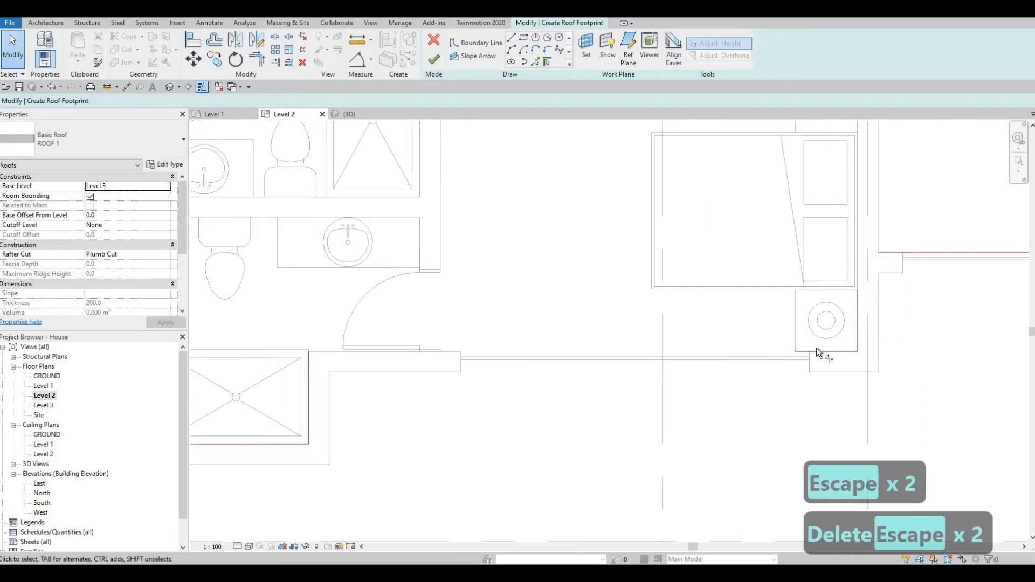
Step: Trim/extend the short nightstand line to the shower corner and join its vertical line to the east wing's recessed south boundary
key(t)
key(r)
click(816, 351)
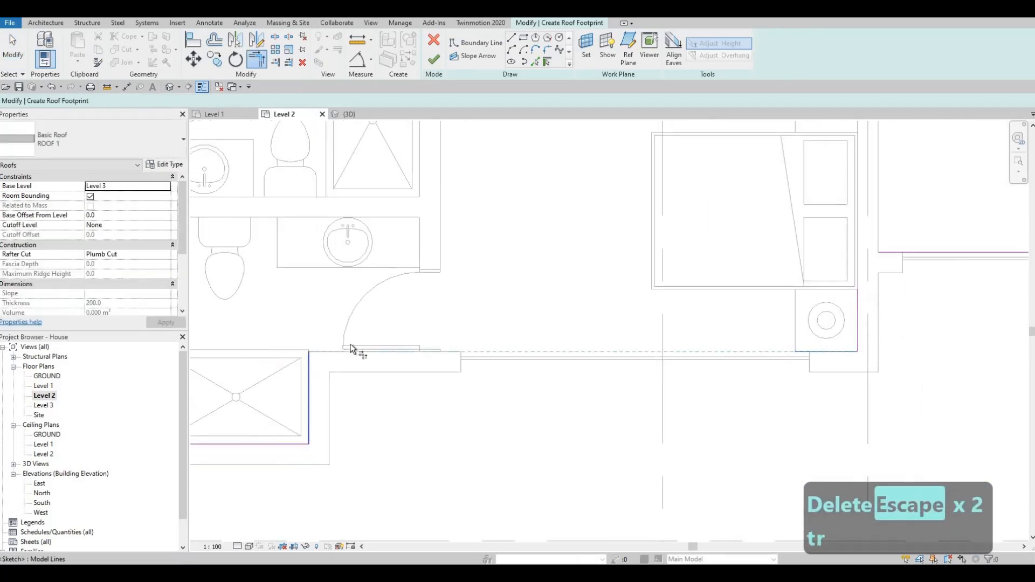
click(351, 348)
scroll(620, 339, down, 2)
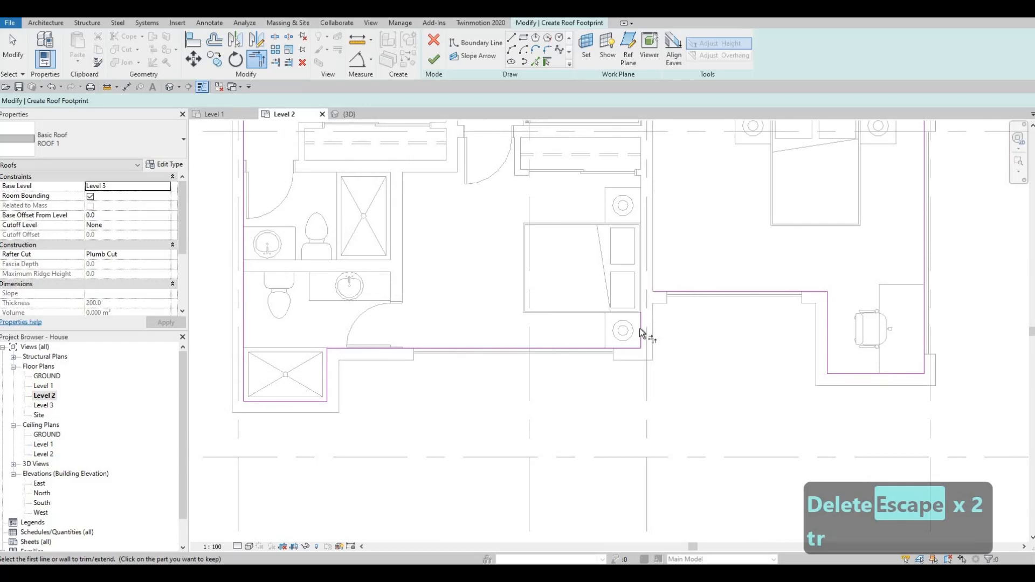
click(681, 293)
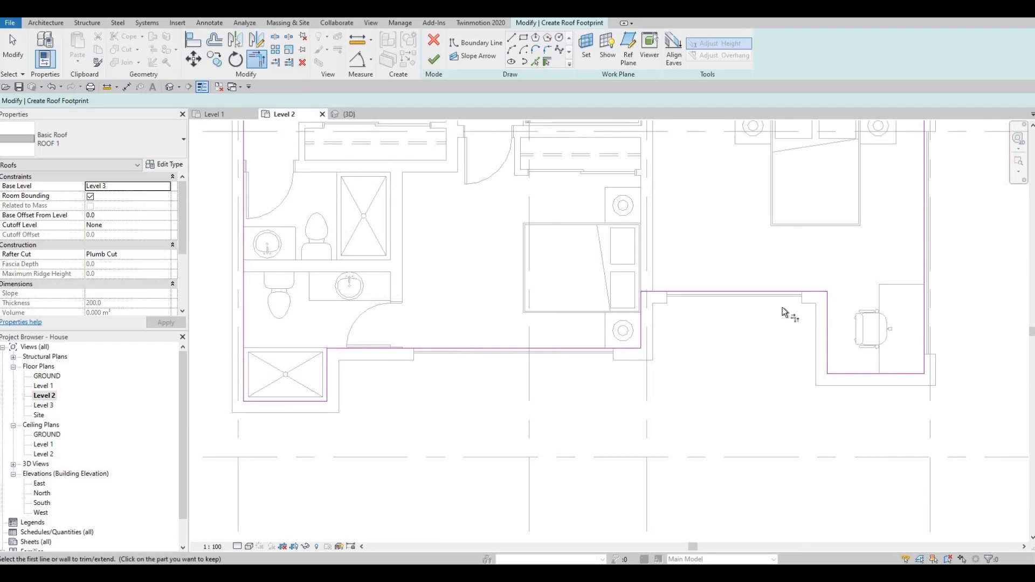
scroll(784, 313, down, 5)
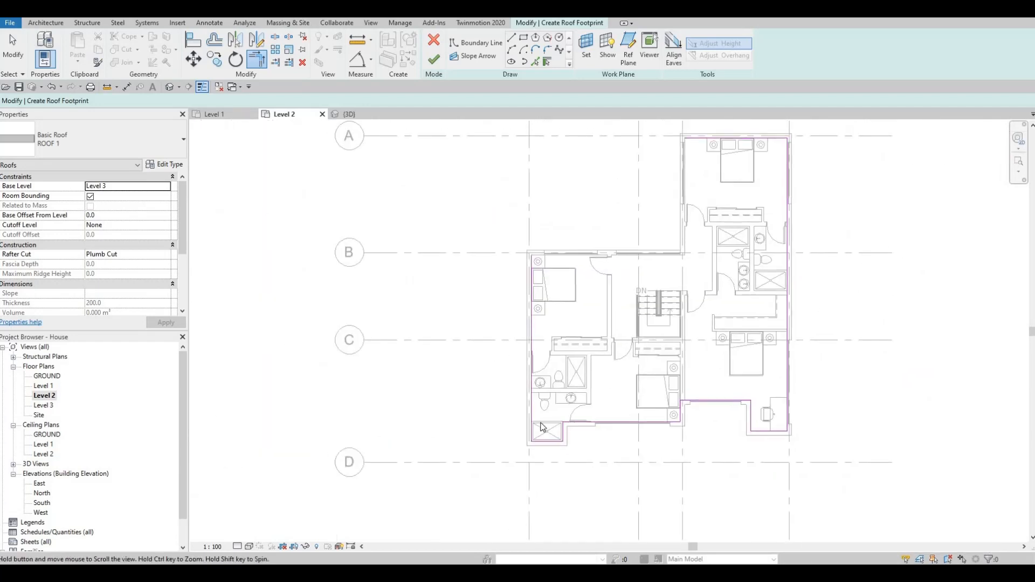
scroll(539, 264, up, 1)
key(Escape)
key(Escape)
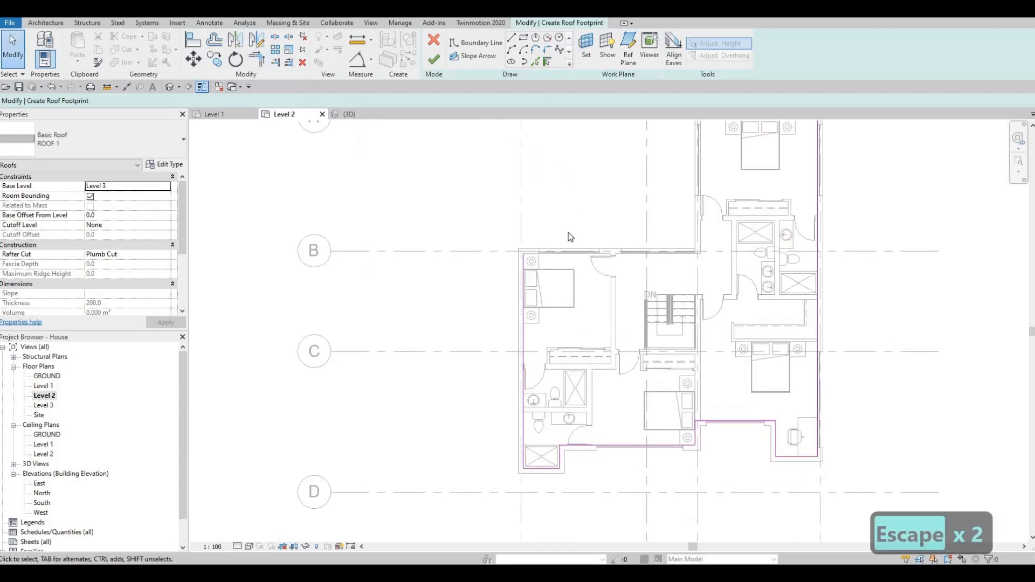
Step: Pick the remaining boundary lines along the inner faces of the north wall at grid B and the north bedroom's west wall
click(534, 62)
scroll(535, 254, up, 3)
middle_drag(536, 255, 487, 295)
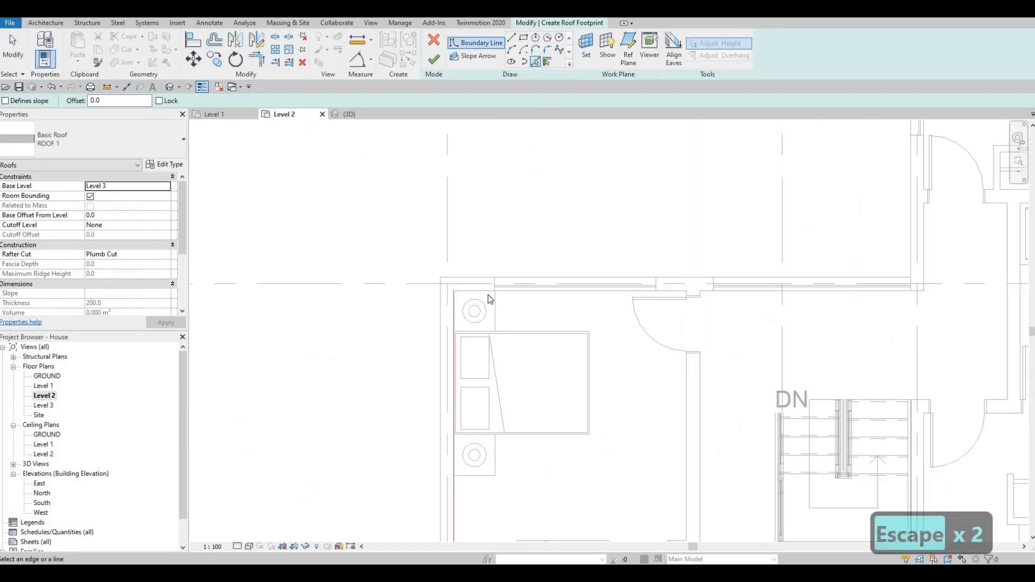
click(772, 297)
middle_drag(928, 264, 730, 293)
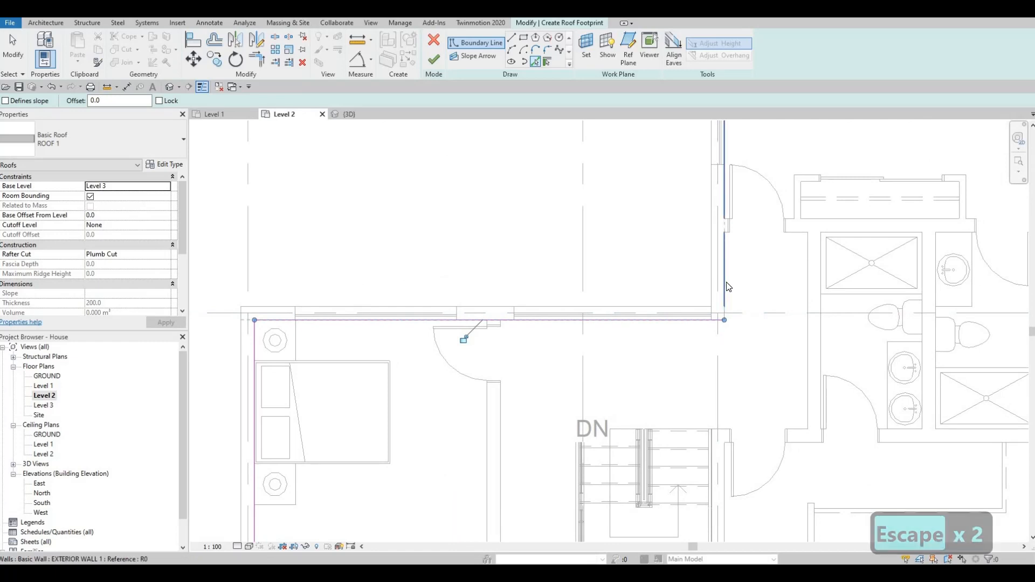
scroll(666, 345, down, 4)
key(Escape)
key(Escape)
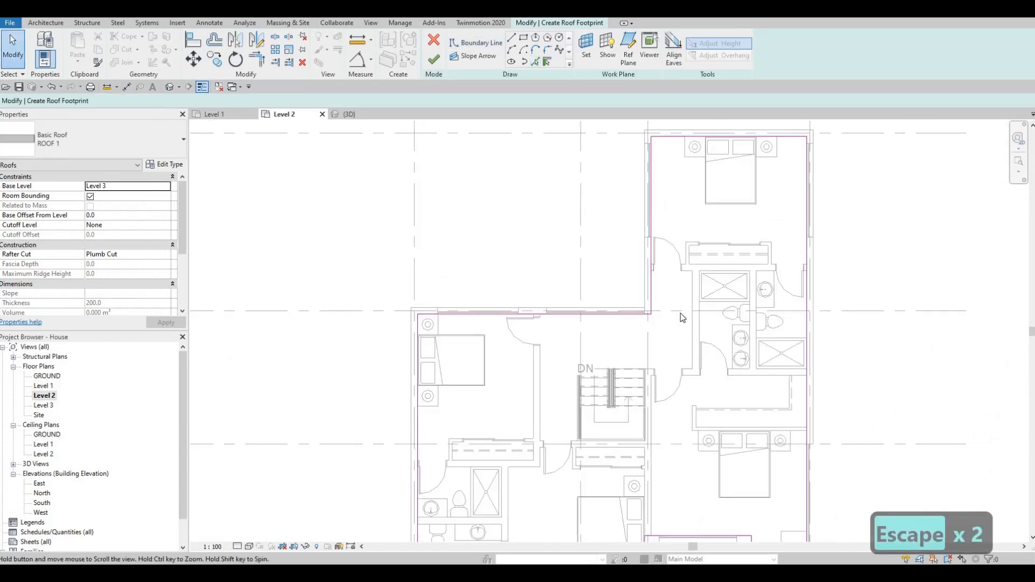
Step: Finish the roof footprint and inspect the new roof in the 3D view
scroll(680, 313, down, 1)
middle_drag(679, 340, 678, 314)
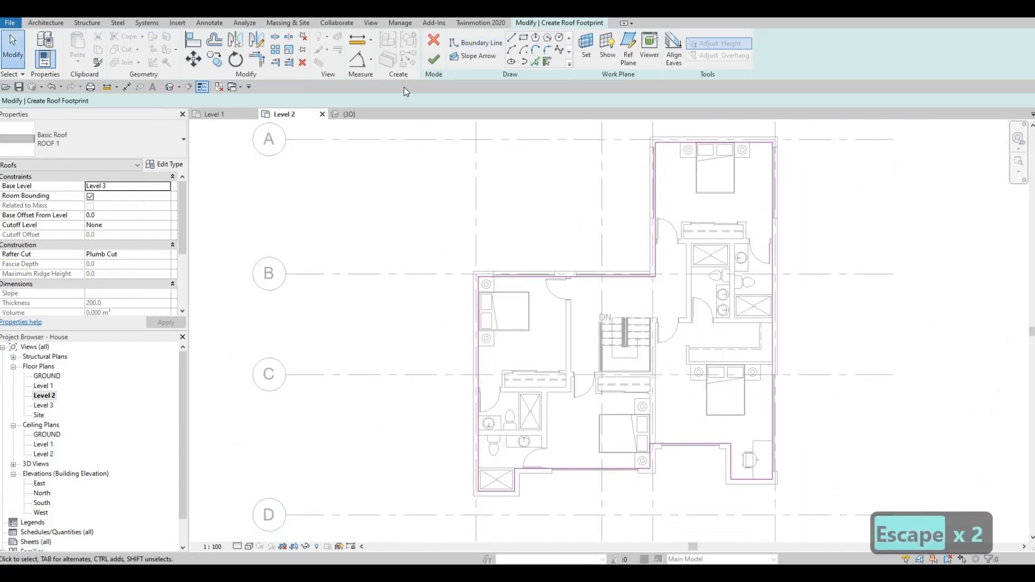
click(434, 62)
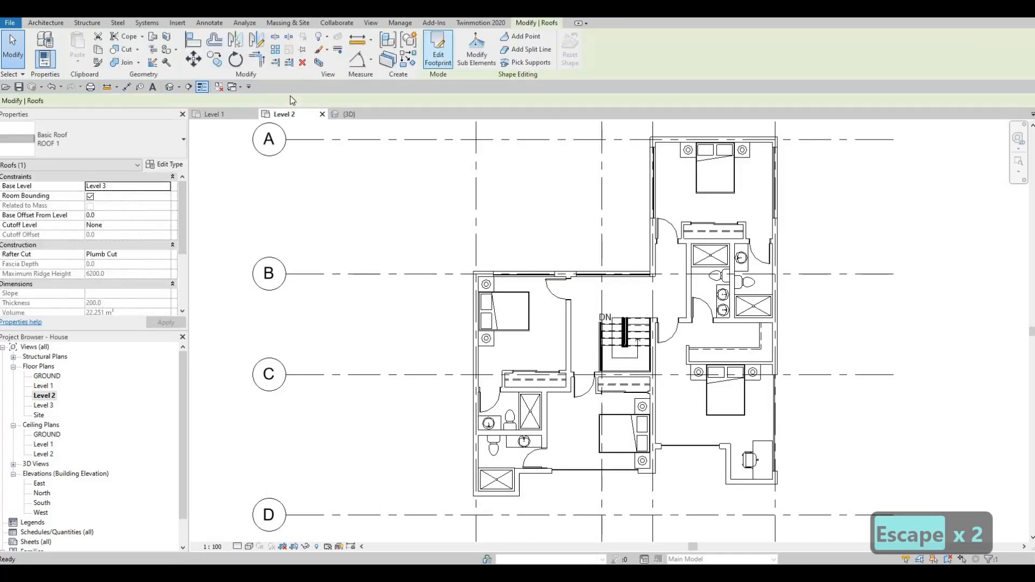
click(349, 115)
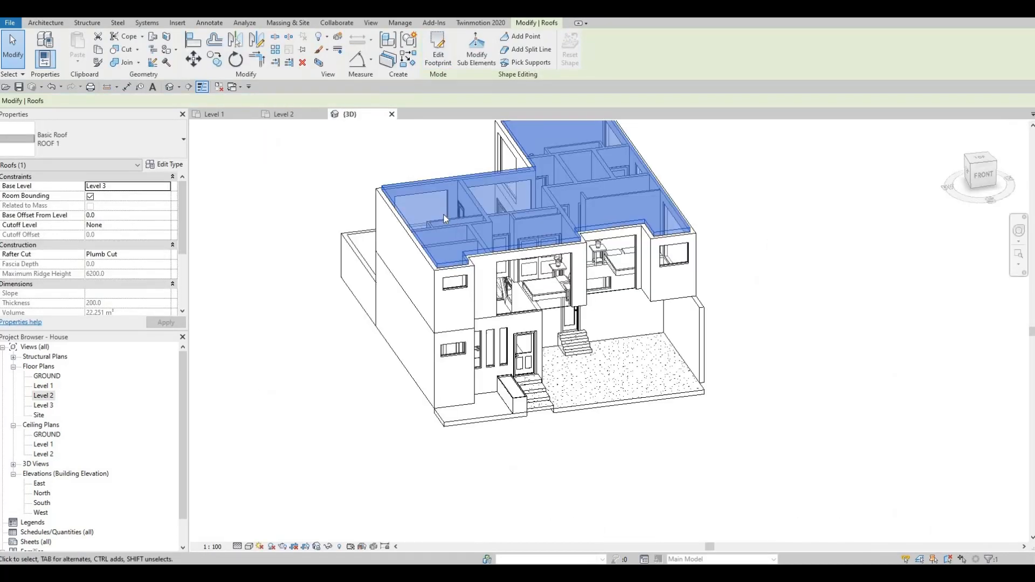
scroll(431, 239, up, 3)
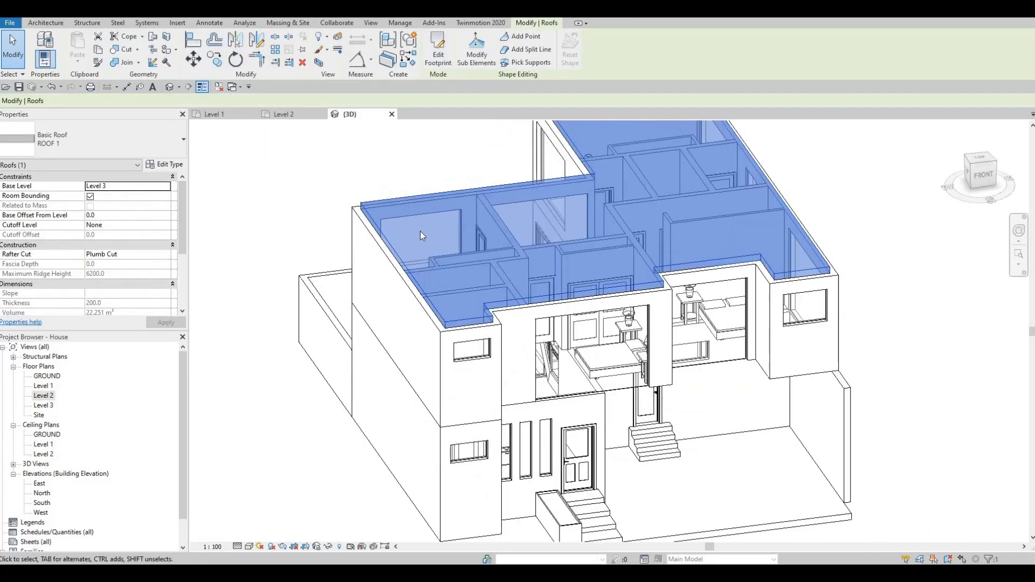
key(Escape)
key(Escape)
key(Escape)
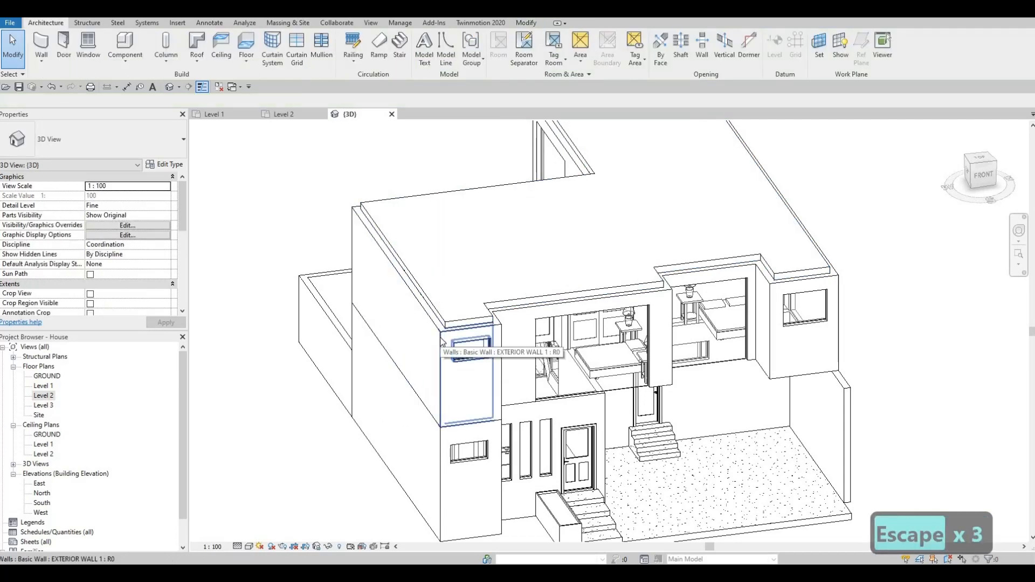
Step: Select the whole chain of Level 2 exterior walls and set their top offset to 600 to form a parapet
key(Tab)
click(481, 332)
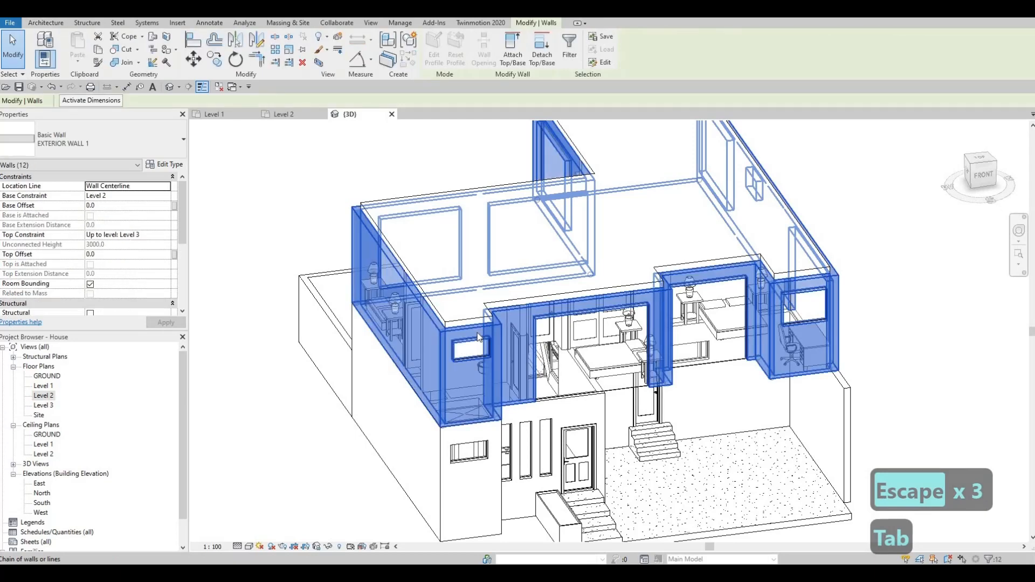
scroll(482, 330, down, 3)
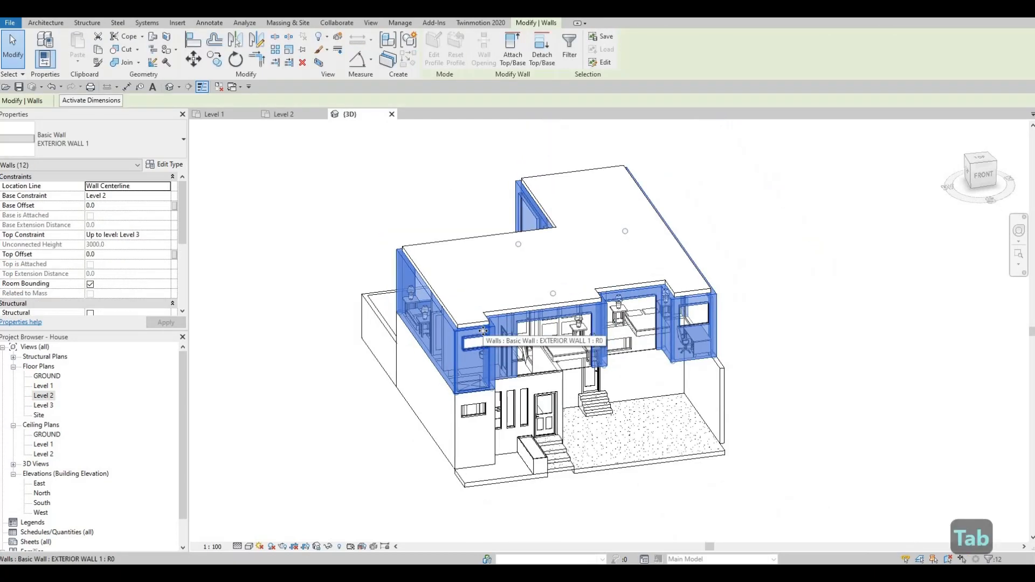
shift+middle_drag(465, 352, 134, 248)
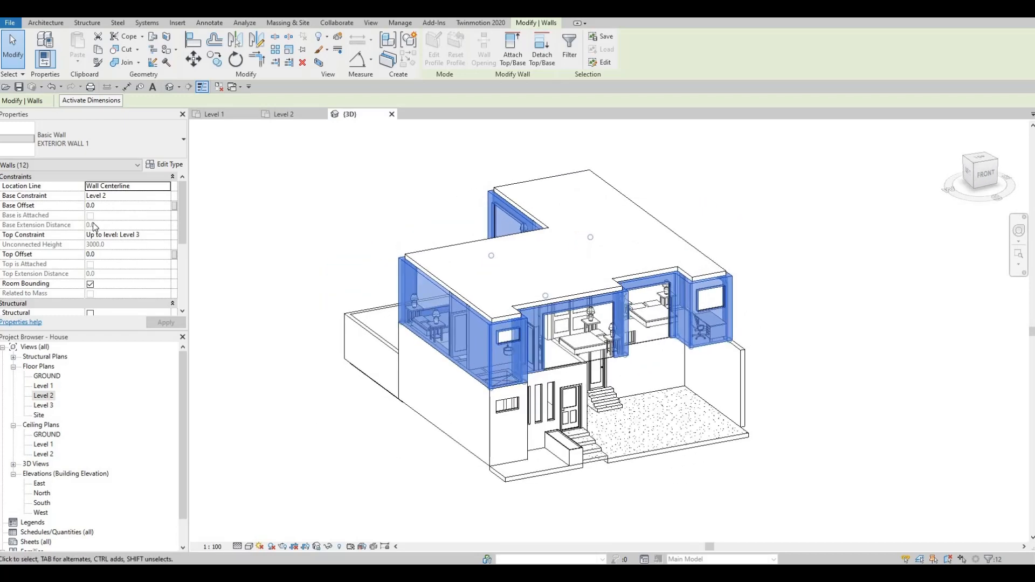
click(109, 254)
text(600)
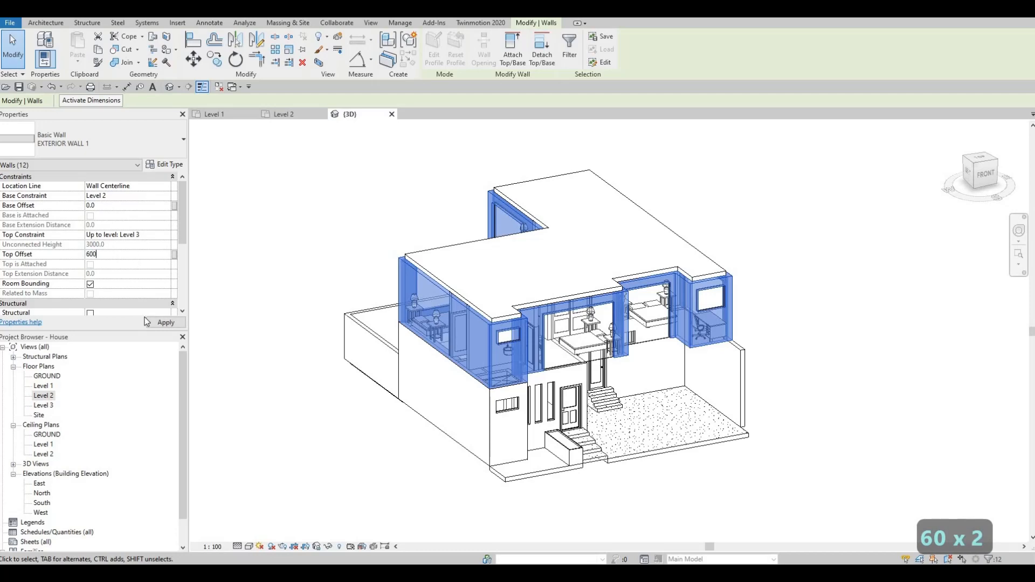
click(157, 323)
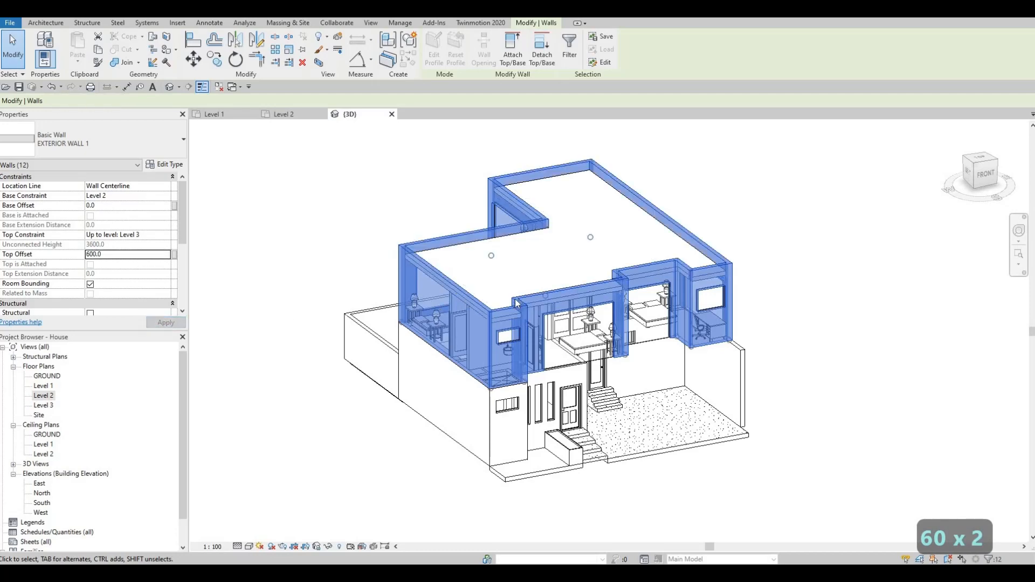
key(Escape)
key(Escape)
shift+middle_drag(478, 286, 563, 259)
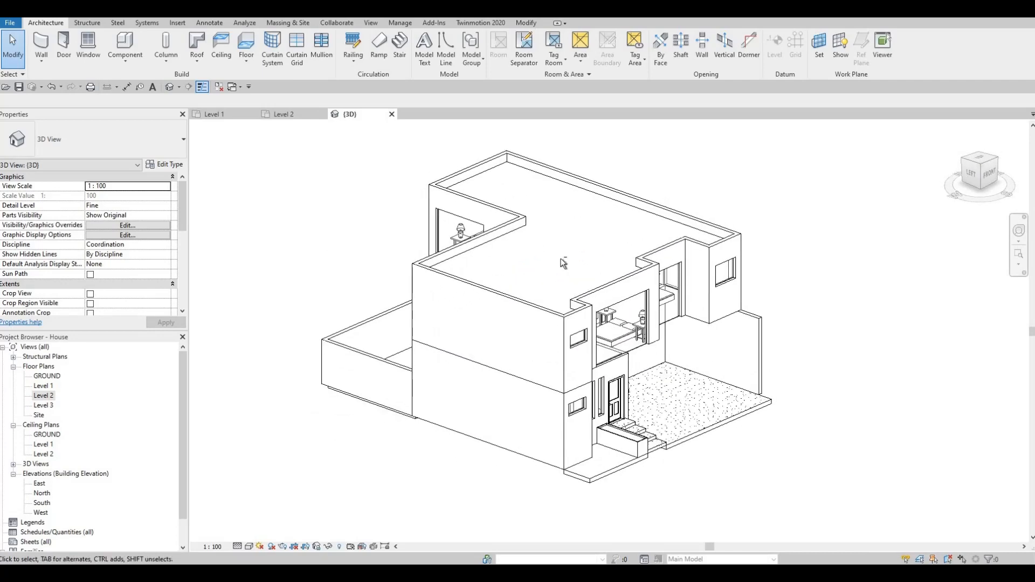
shift+middle_drag(618, 221, 755, 432)
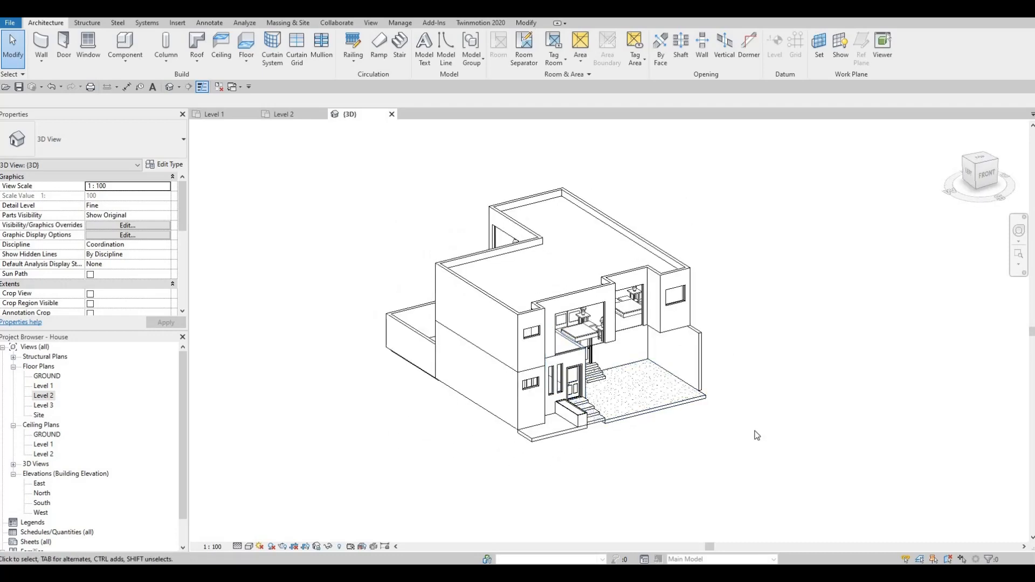